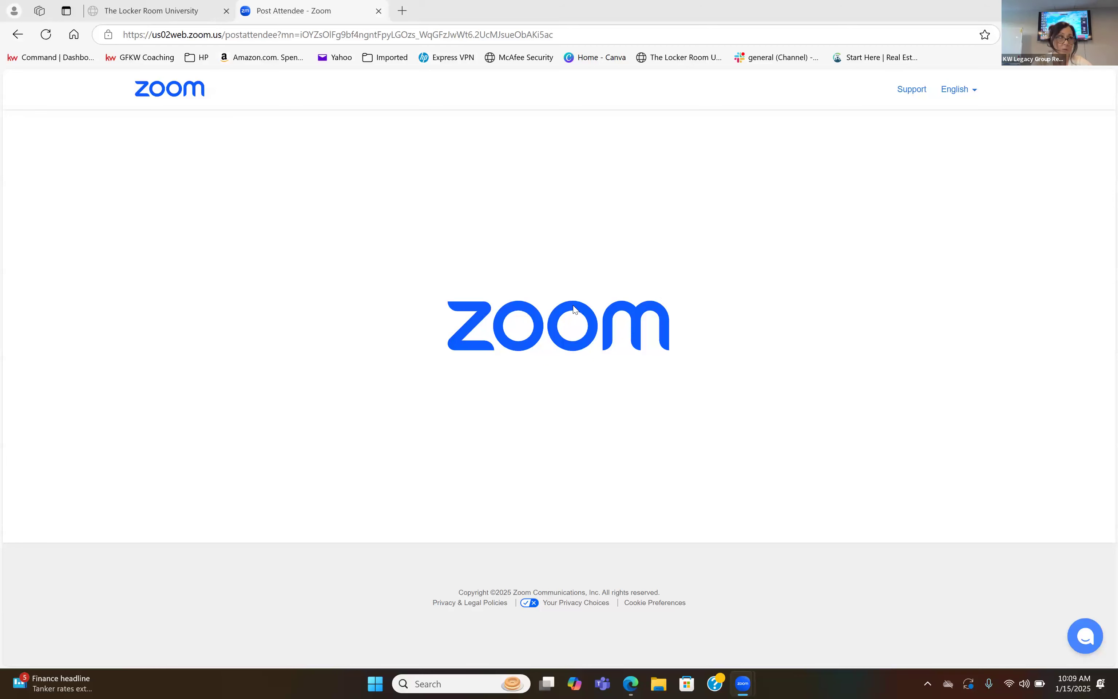
Switch to dotloop in the browser from its desktop shortcut and look through the list of transaction loops.
key("super+d")
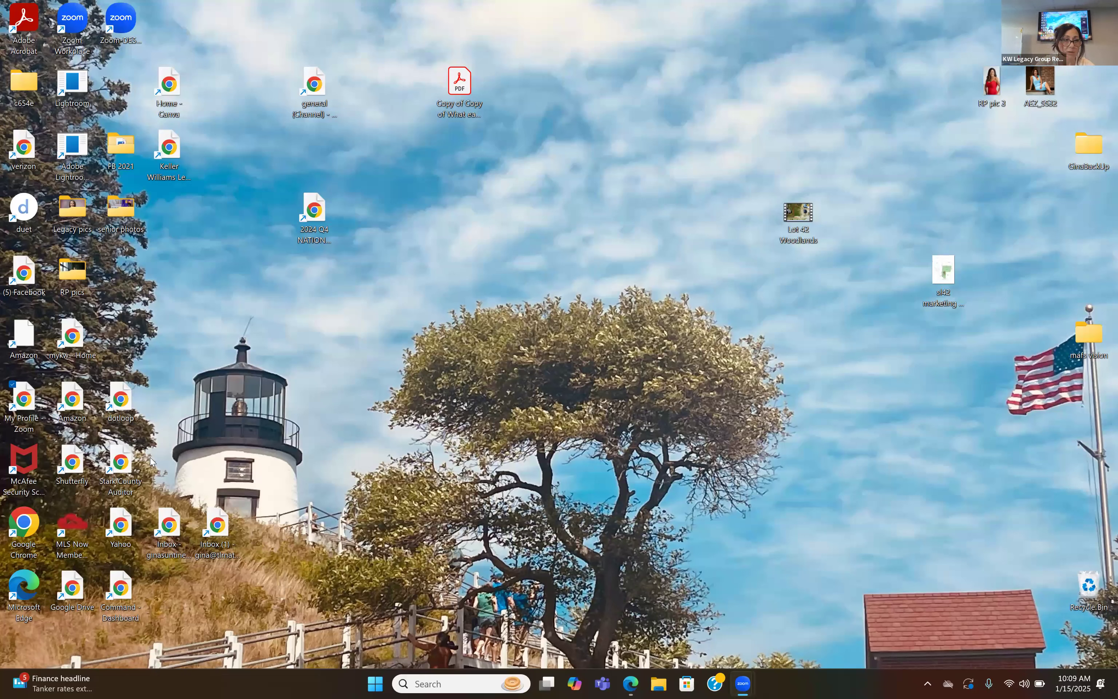
left_click(123, 405)
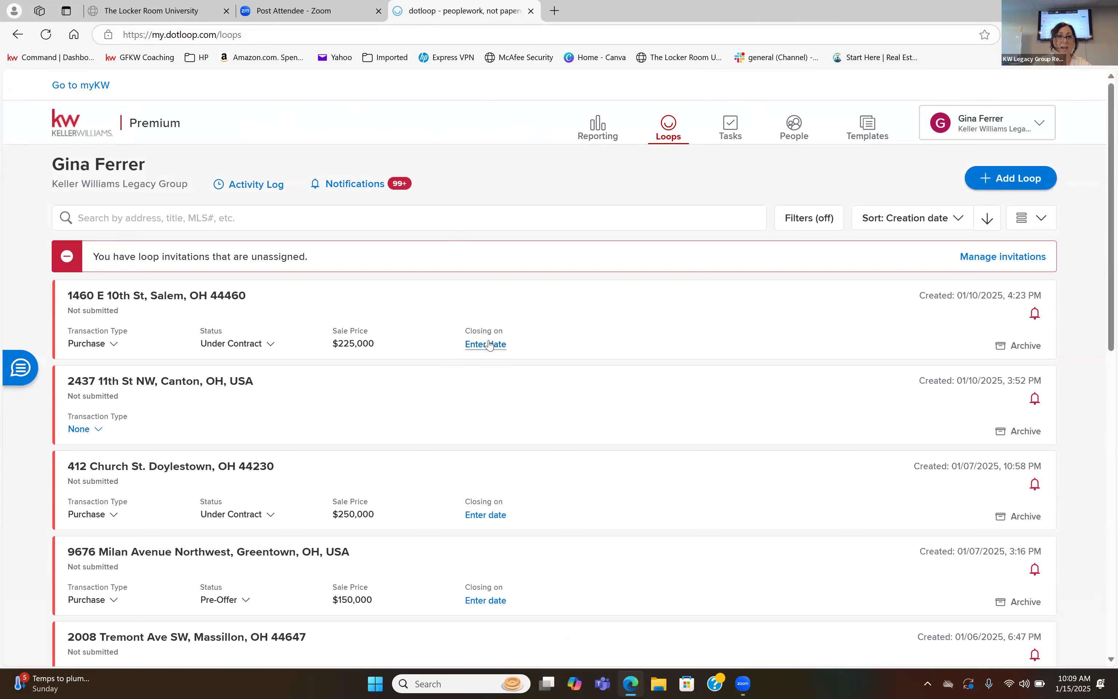
scroll(489, 344, "down", 15)
scroll(490, 345, "down", 10)
scroll(488, 341, "up", 7)
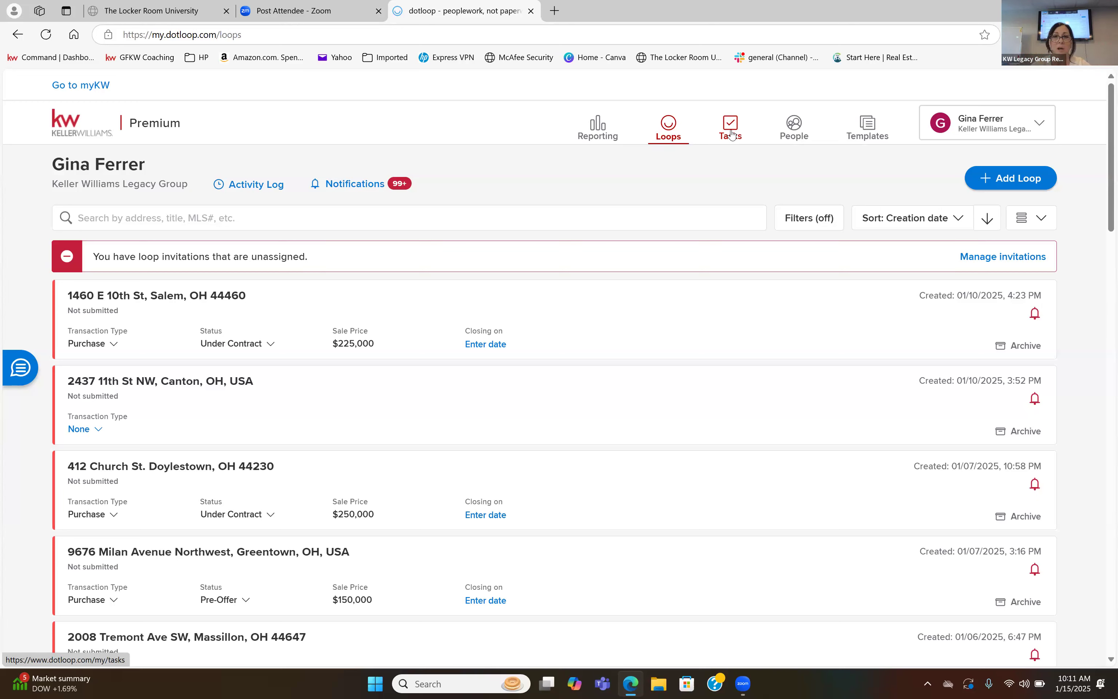
Open the Templates page and look over the available document folders.
left_click(872, 133)
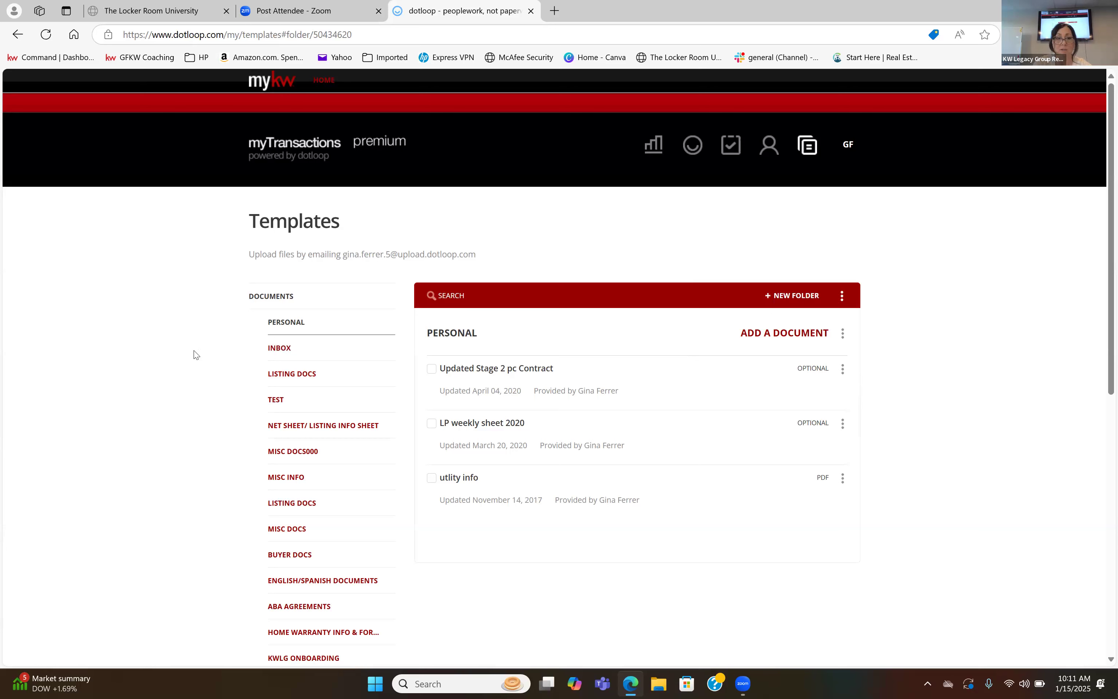
scroll(280, 414, "down", 2)
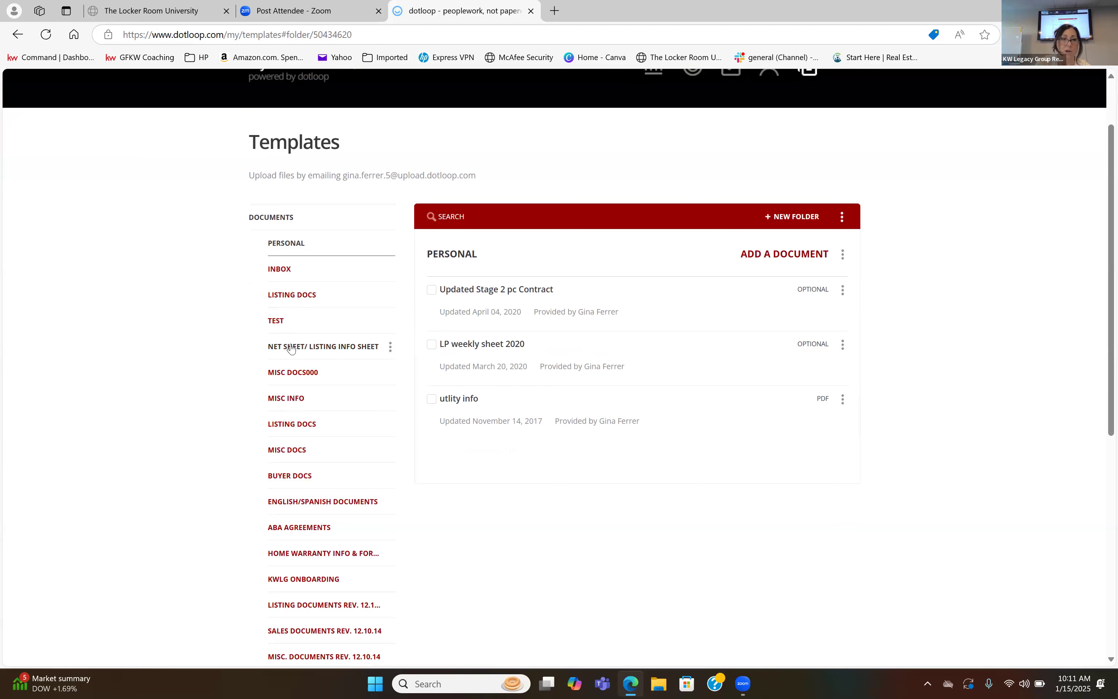
scroll(291, 349, "down", 1)
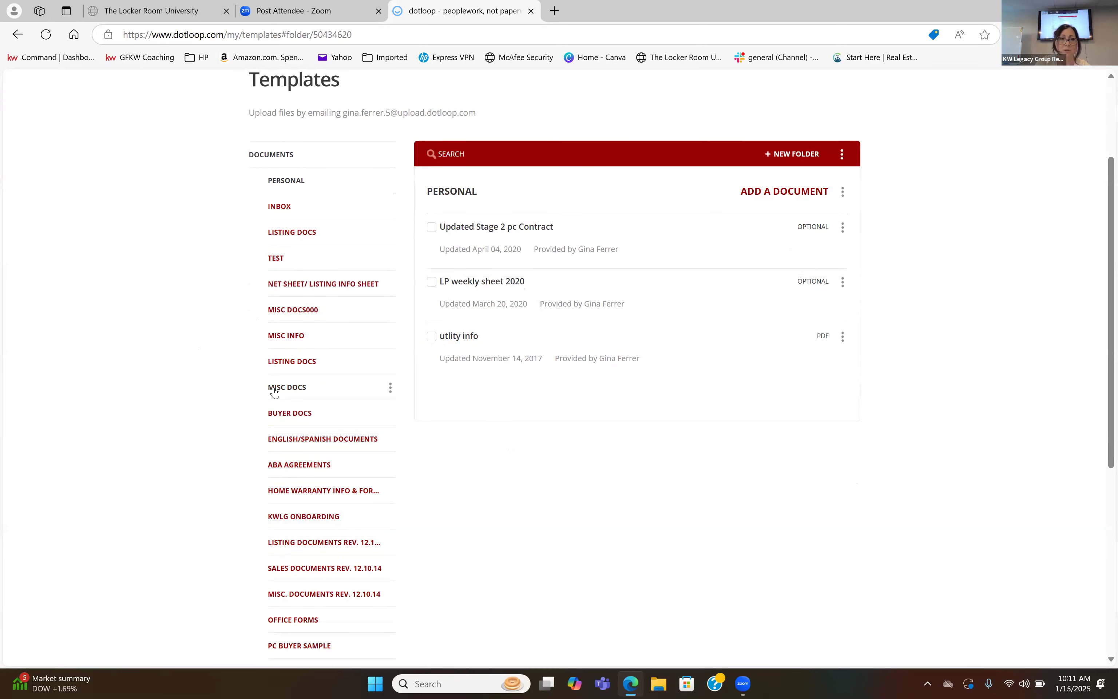
scroll(274, 392, "down", 1)
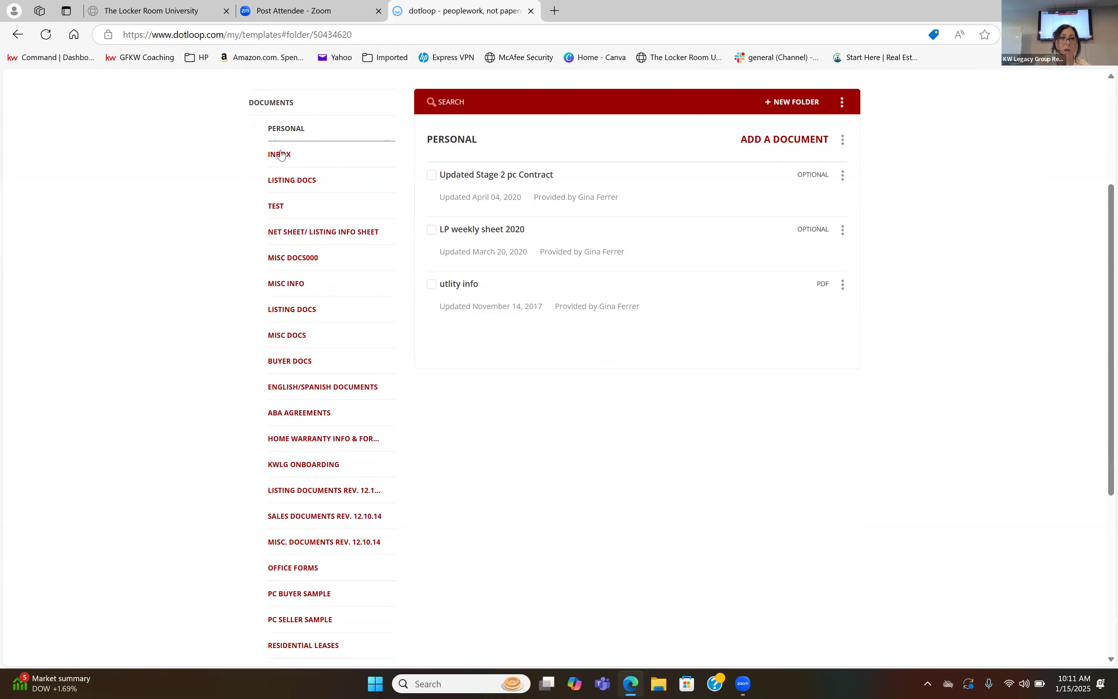
Open the Inbox template folder and review the uploaded PDF files in it.
left_click(280, 161)
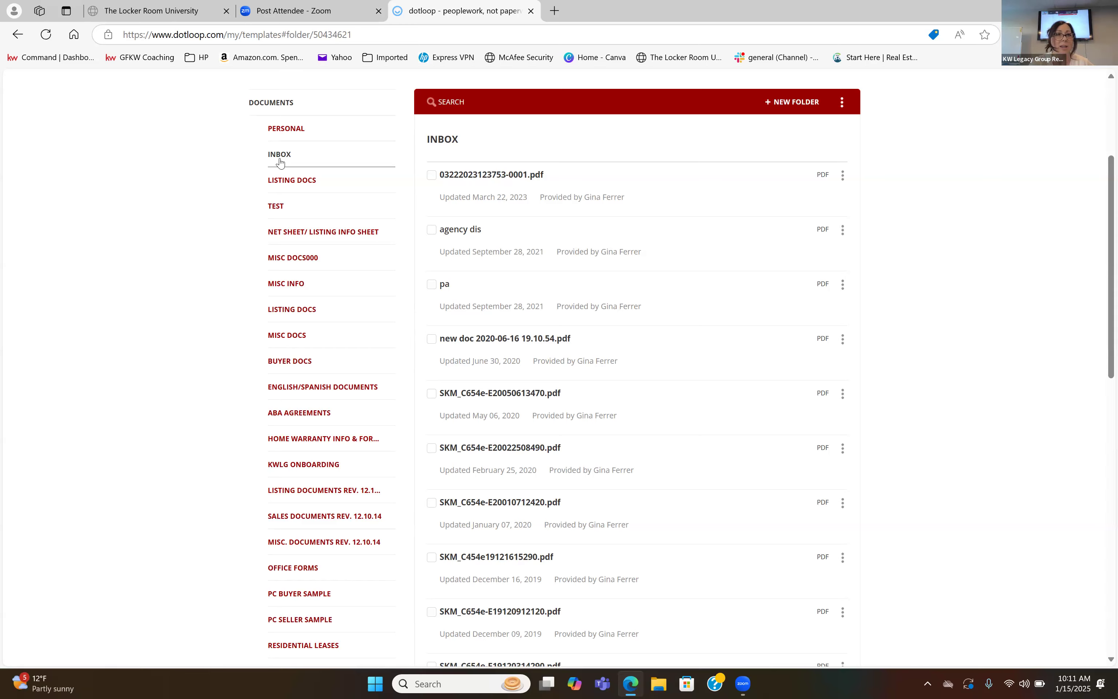
scroll(279, 161, "up", 2)
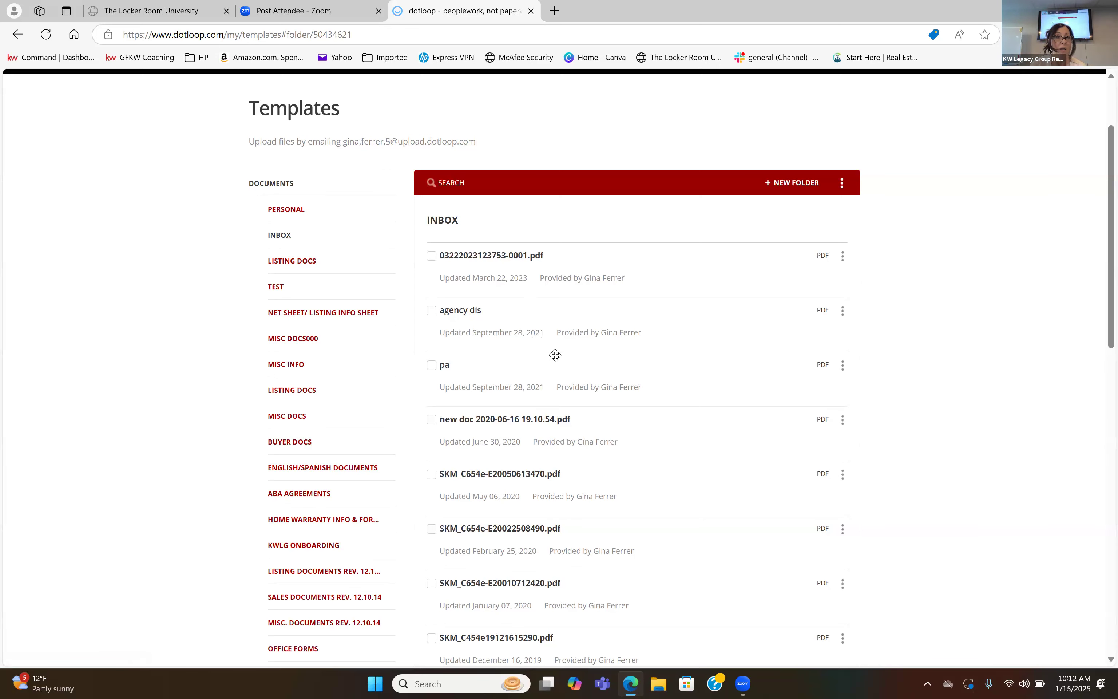
scroll(555, 354, "down", 2)
scroll(555, 357, "up", 4)
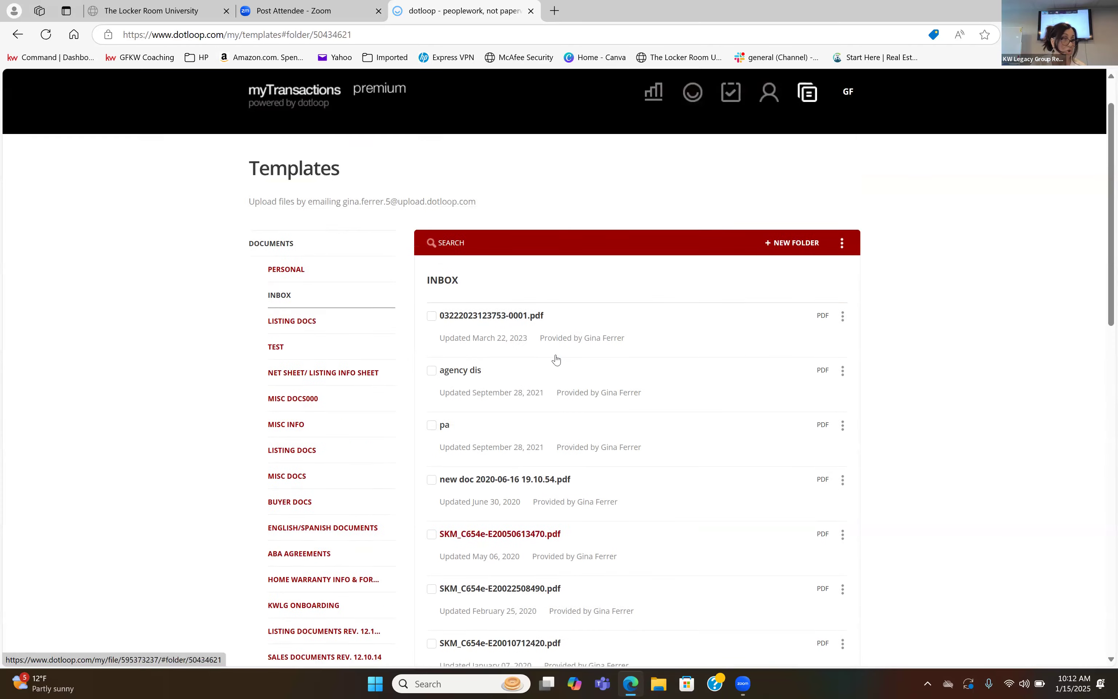
Go past the template folders and open the Clauses section of the templates.
scroll(287, 291, "down", 2)
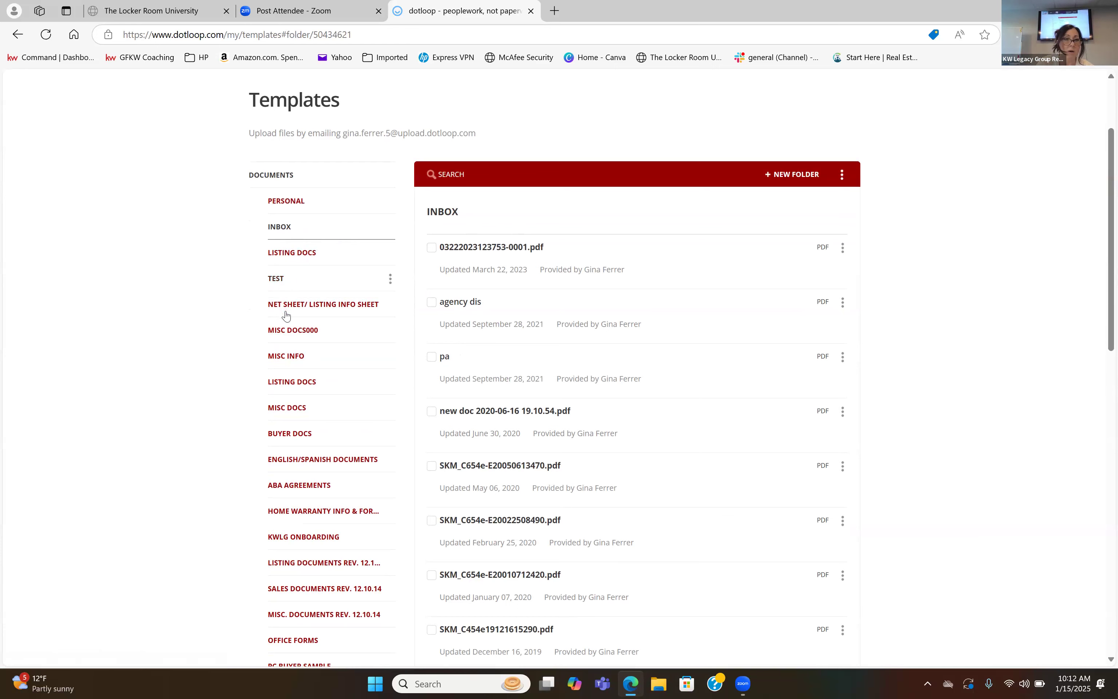
scroll(288, 357, "down", 10)
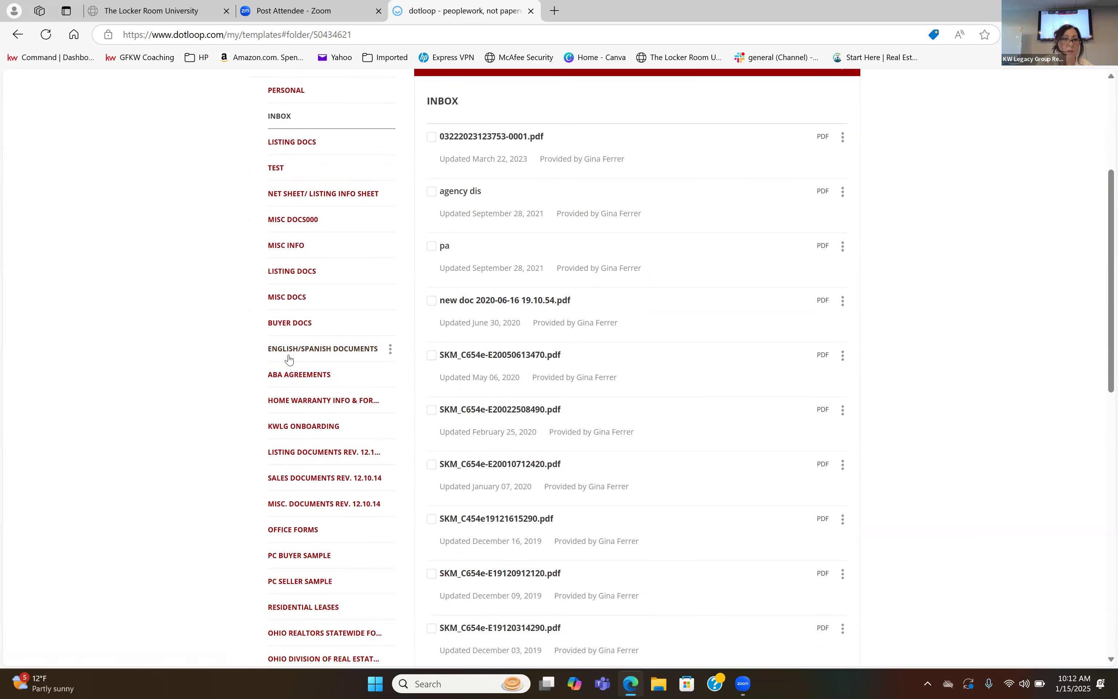
scroll(287, 357, "up", 5)
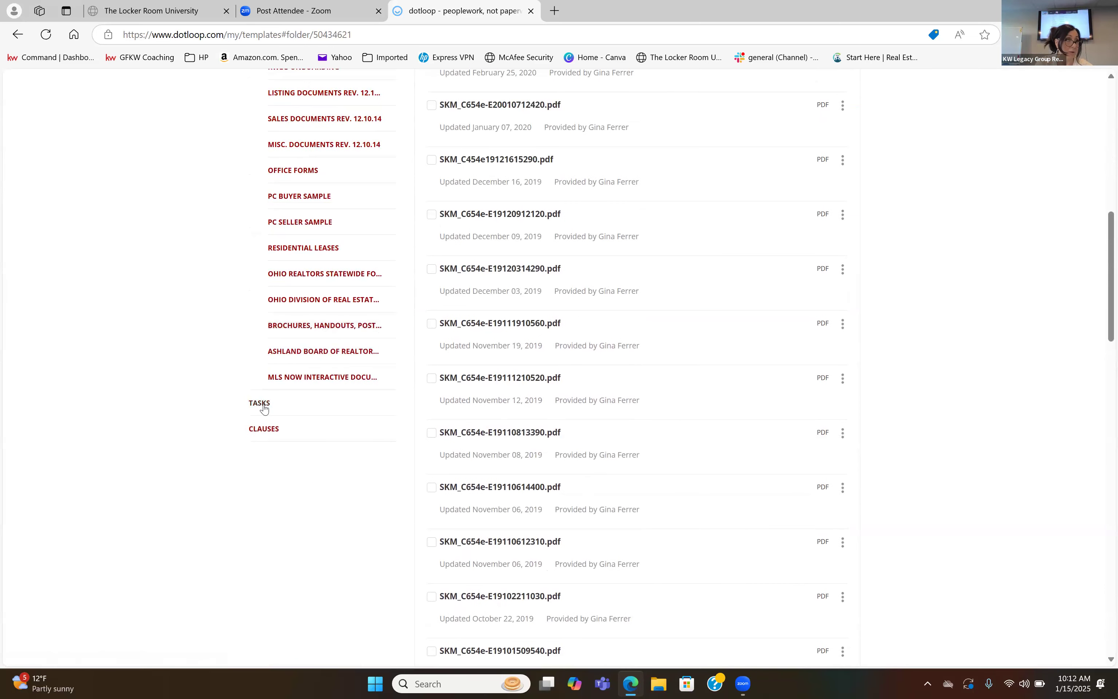
left_click(273, 430)
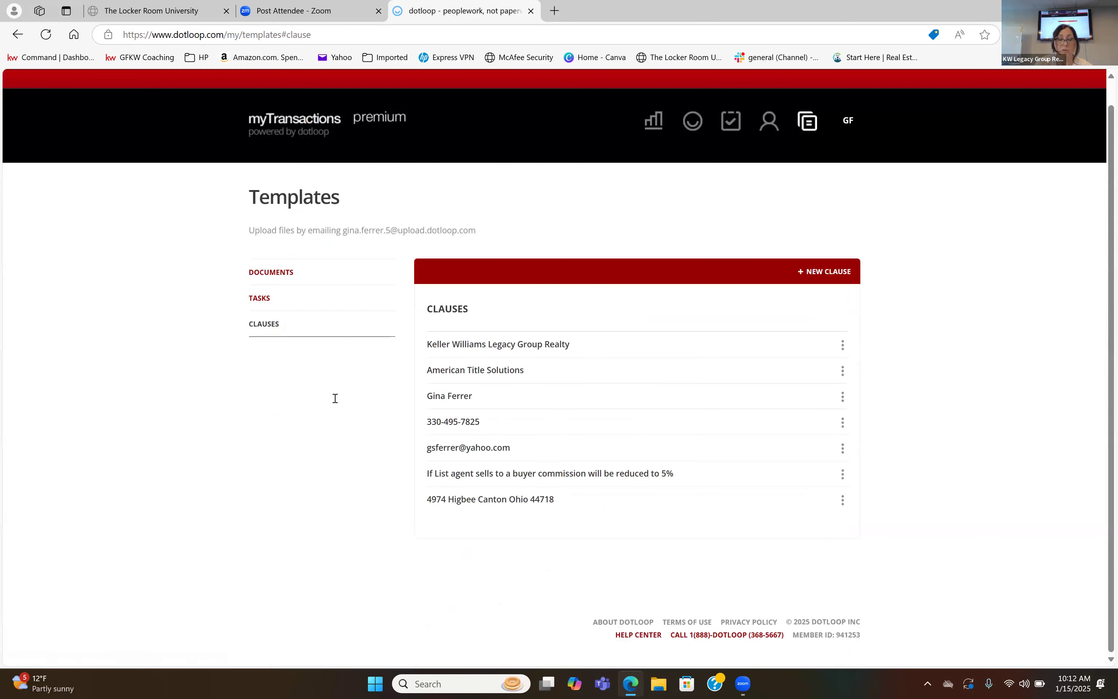
Add a new clause with the text "Americas preferred home warranty".
left_click(834, 272)
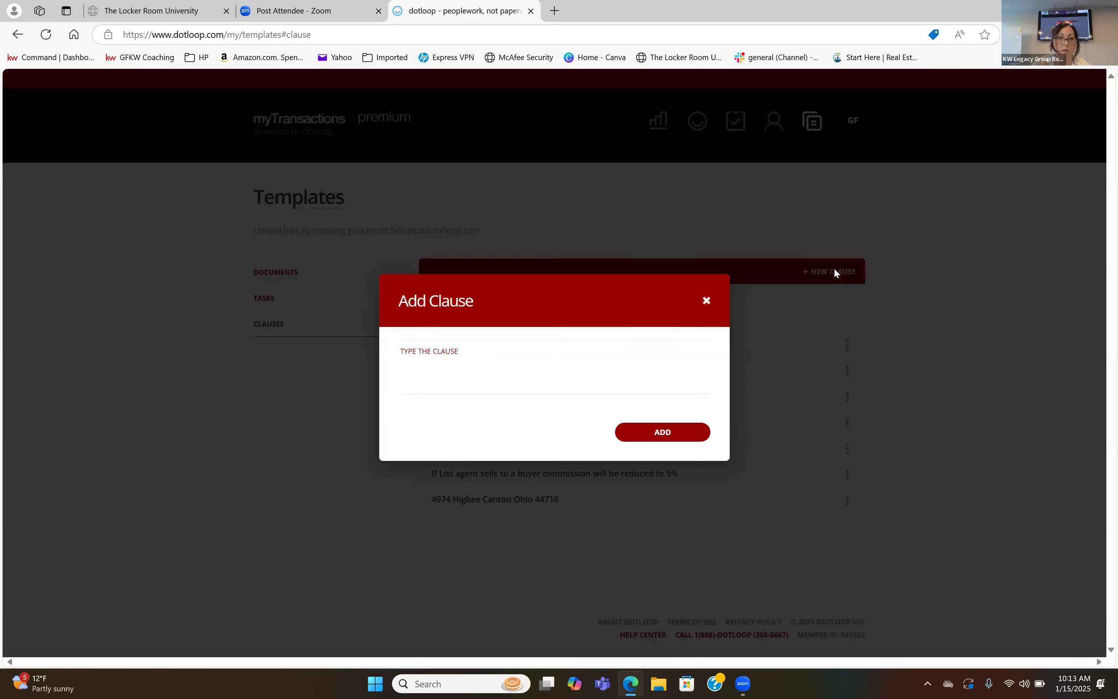
left_click(516, 352)
type("Ameri")
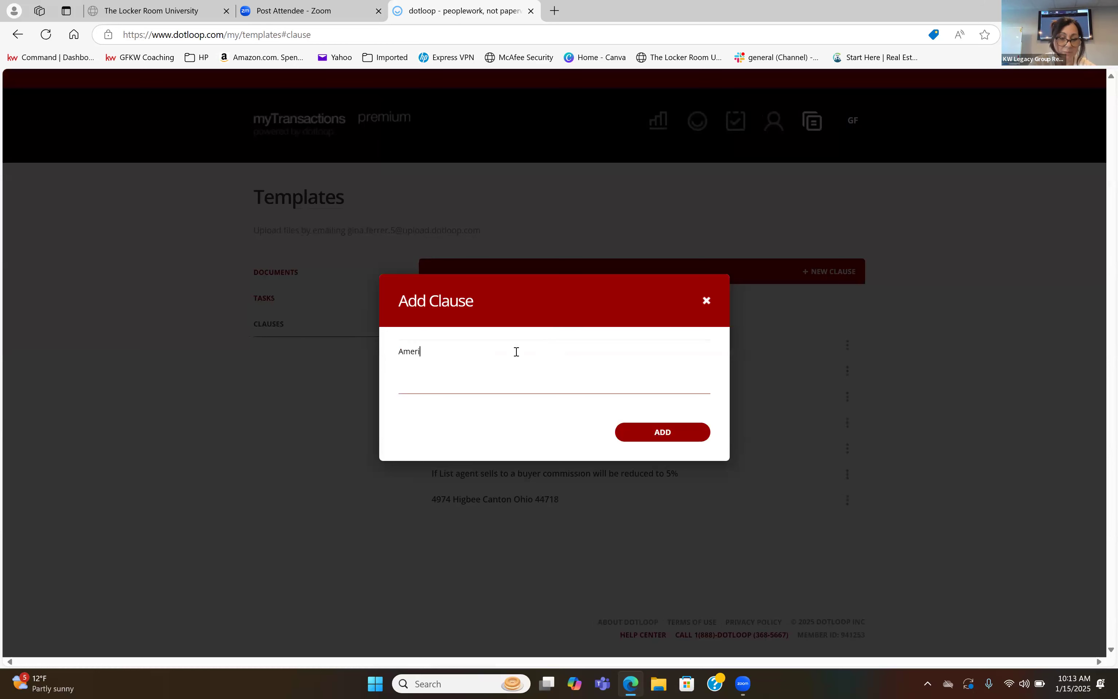
type("cas p")
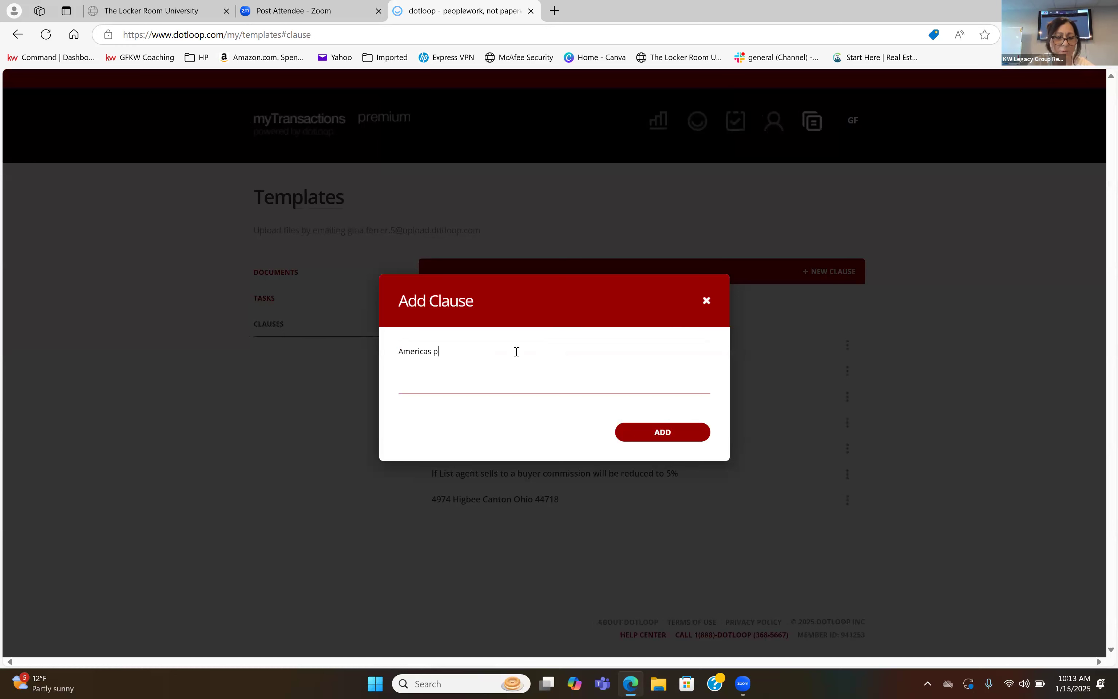
type("referred home wa")
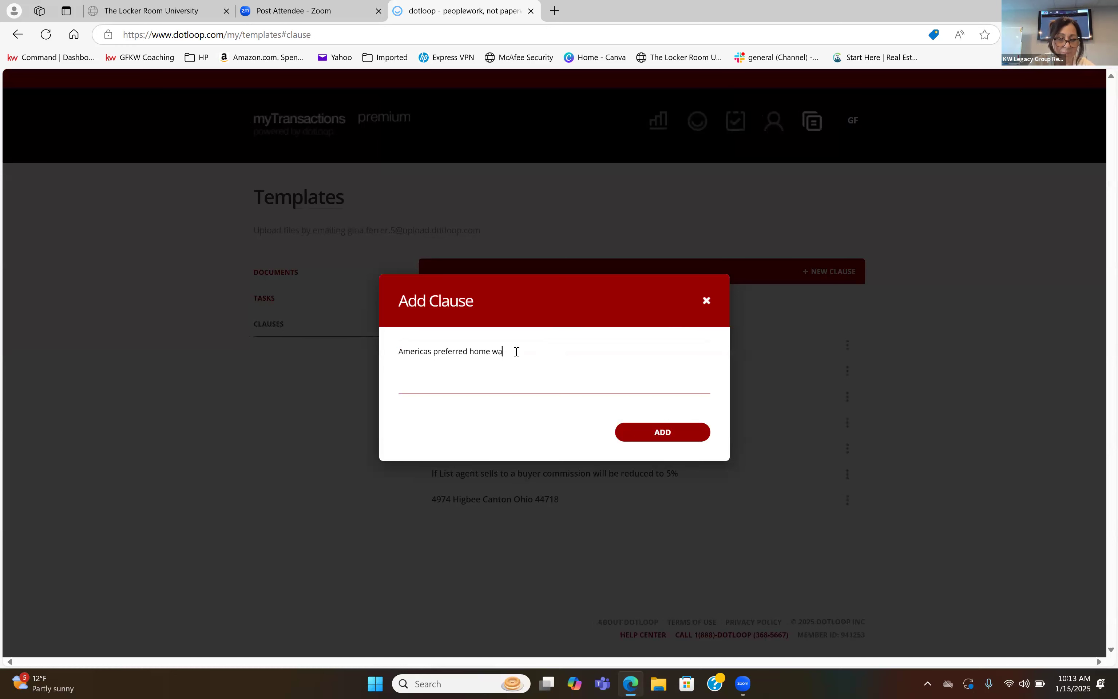
type("rranty")
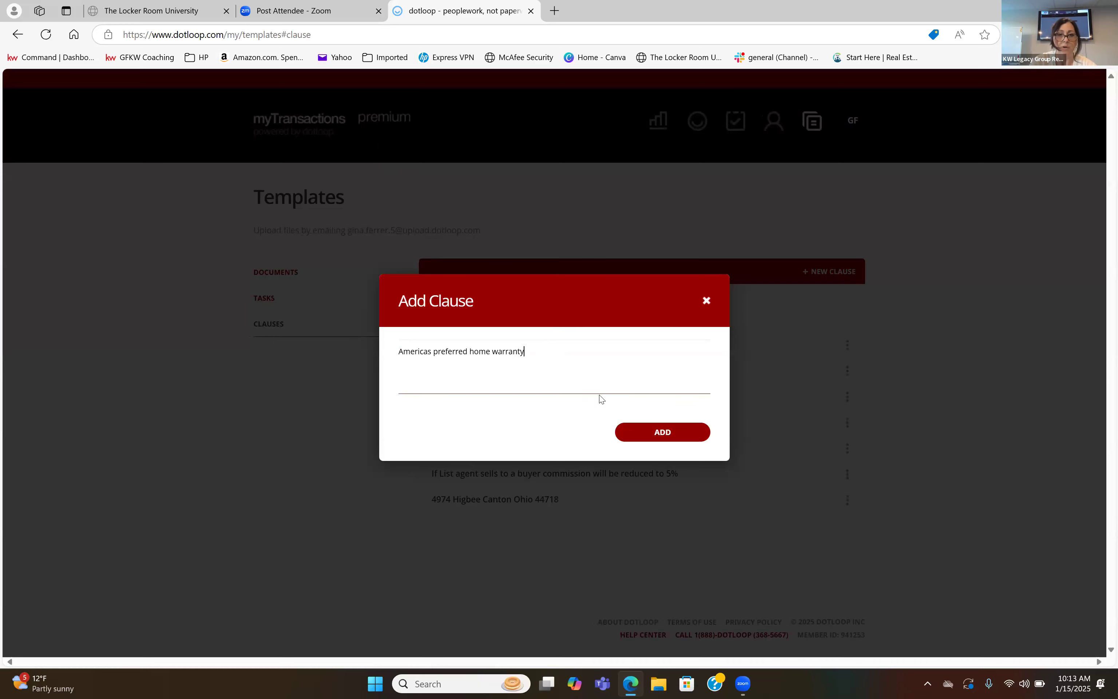
left_click(635, 435)
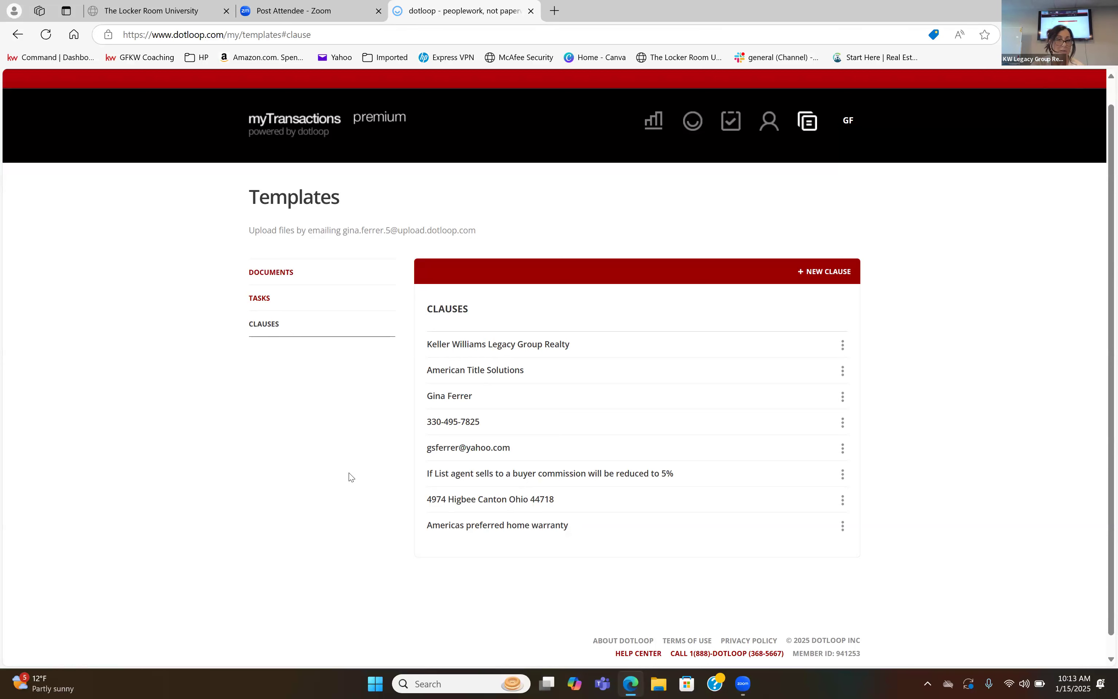
Return to the document templates and create a new folder named "dotloop class".
scroll(350, 477, "up", 1)
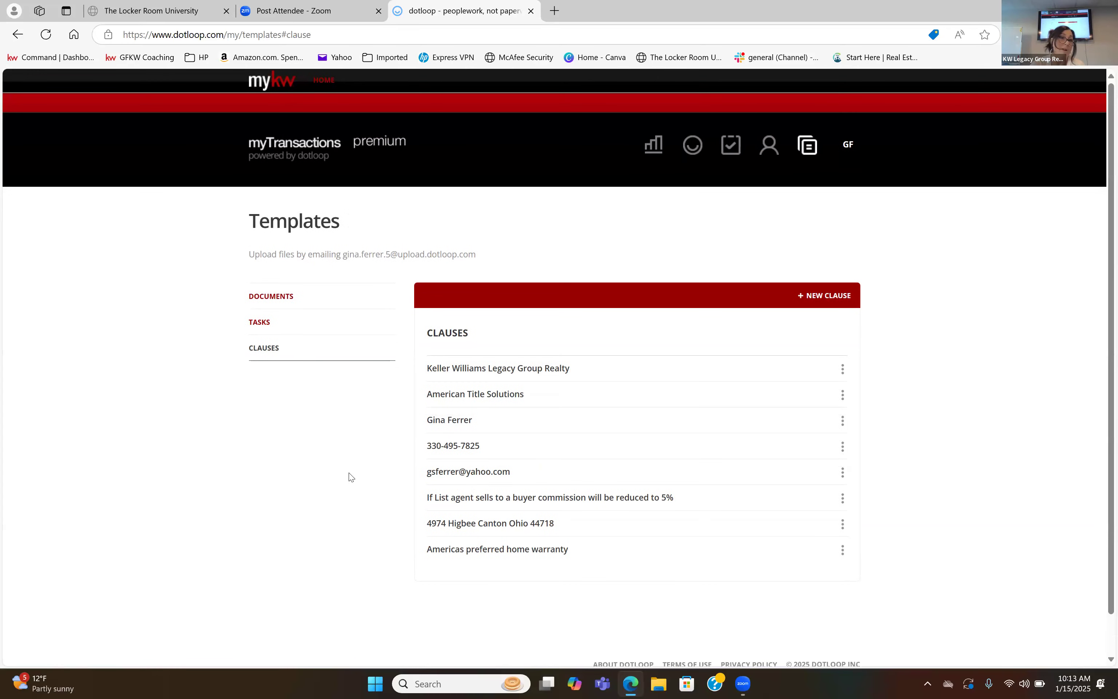
left_click(282, 299)
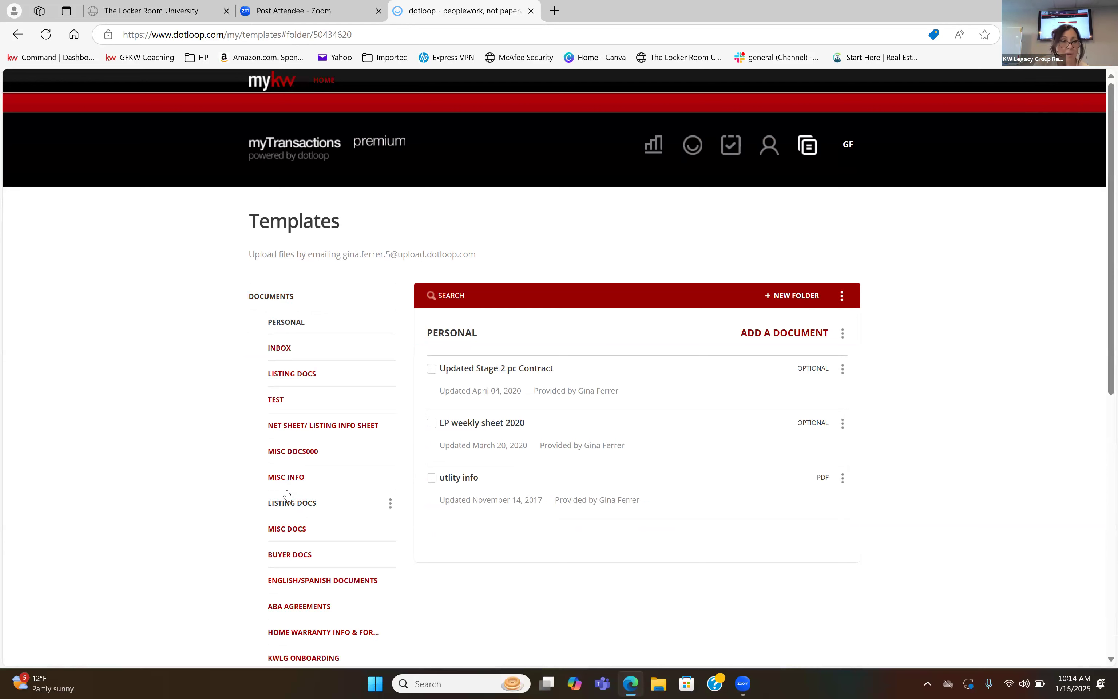
scroll(287, 494, "down", 2)
scroll(286, 494, "down", 2)
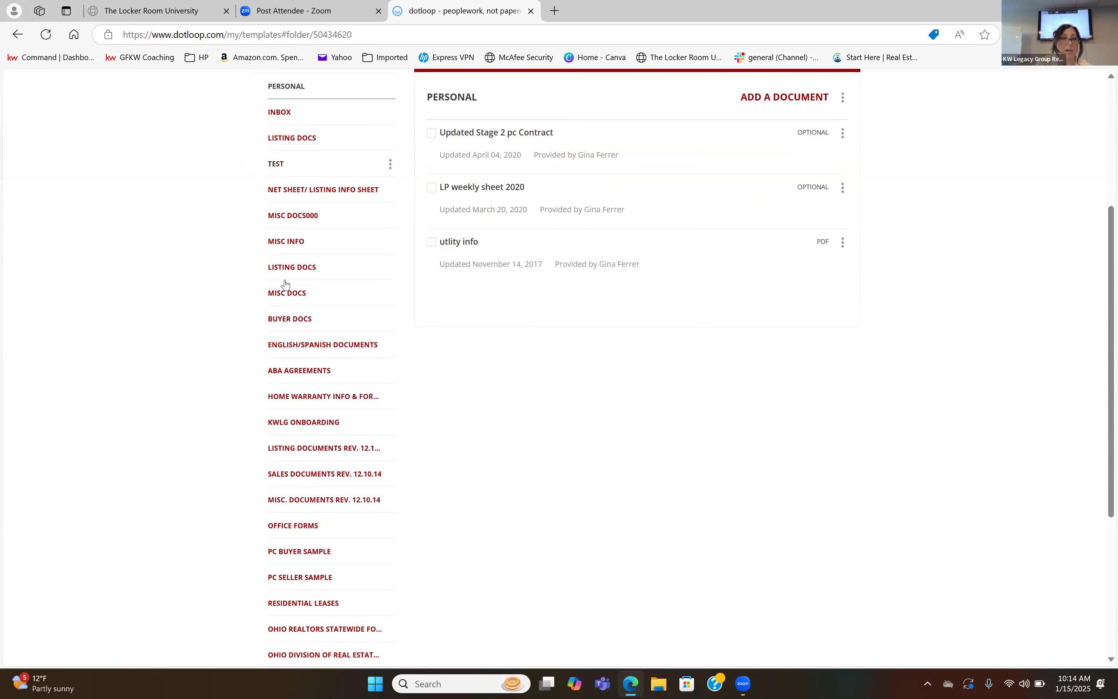
scroll(287, 308, "up", 3)
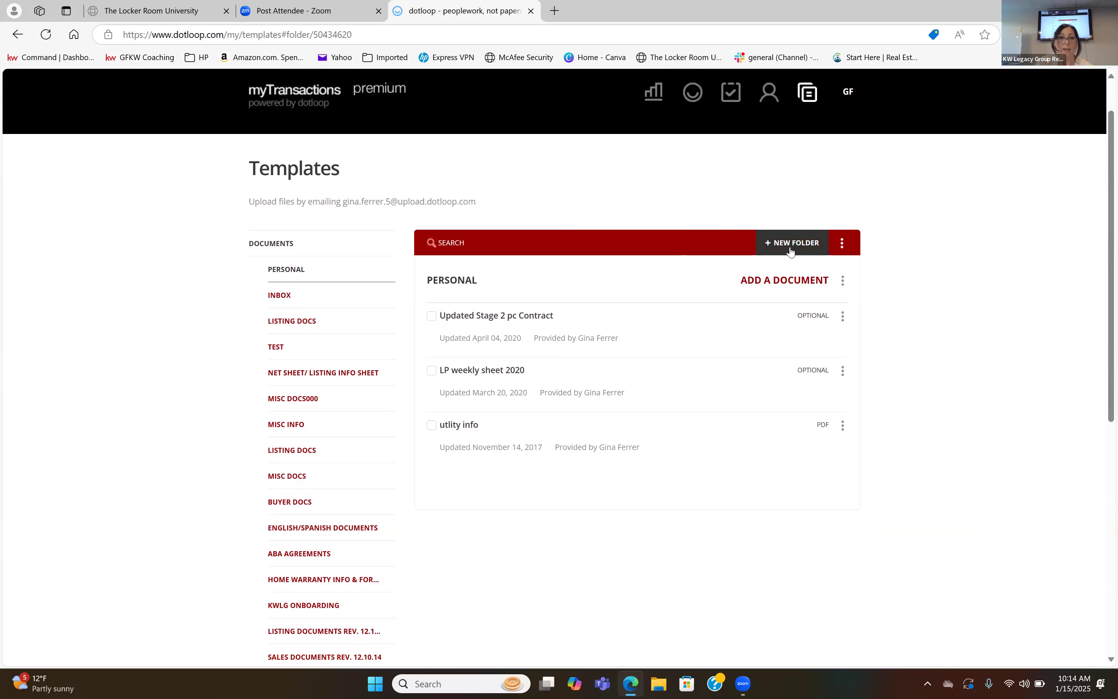
left_click(790, 244)
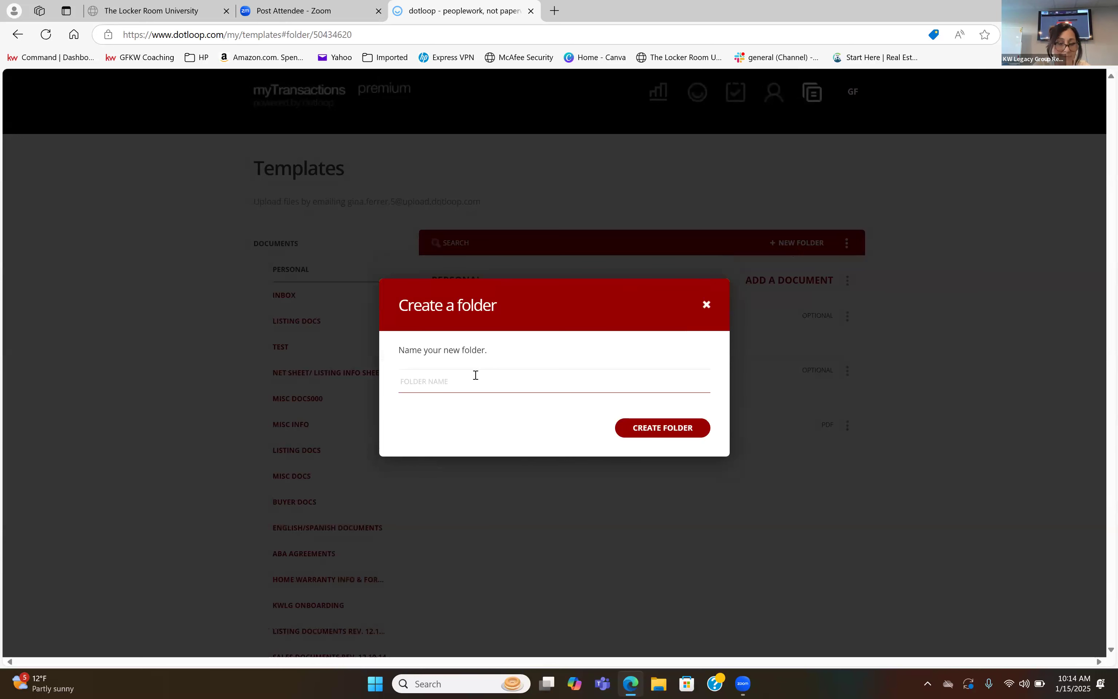
type("dotloop cl")
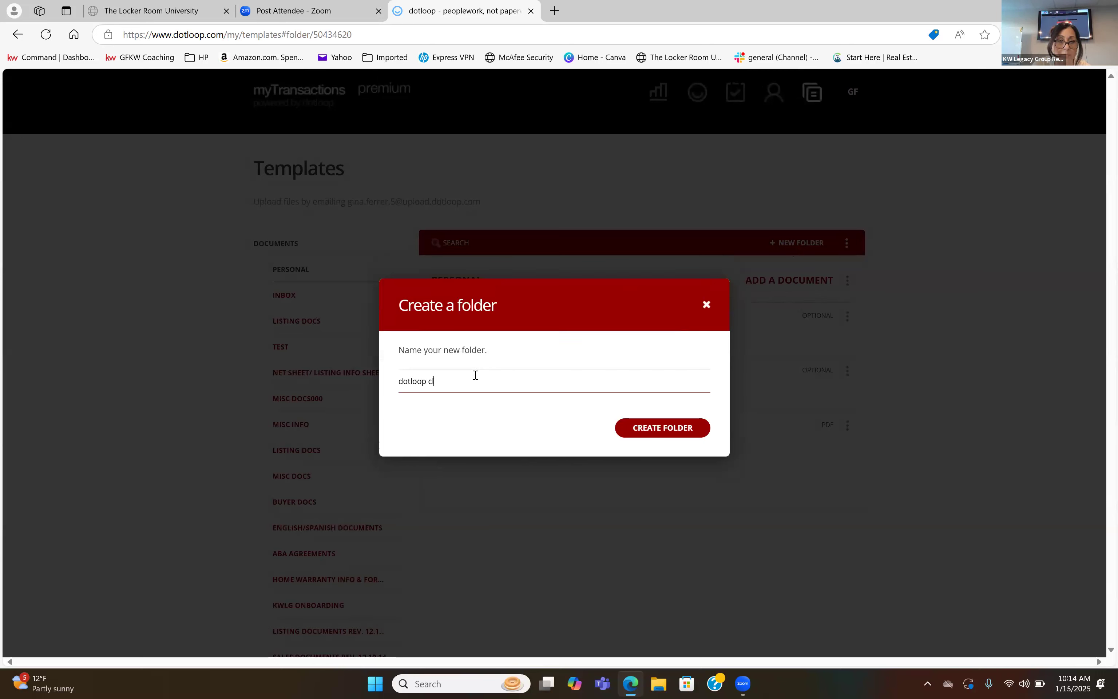
type("ass")
left_click(647, 429)
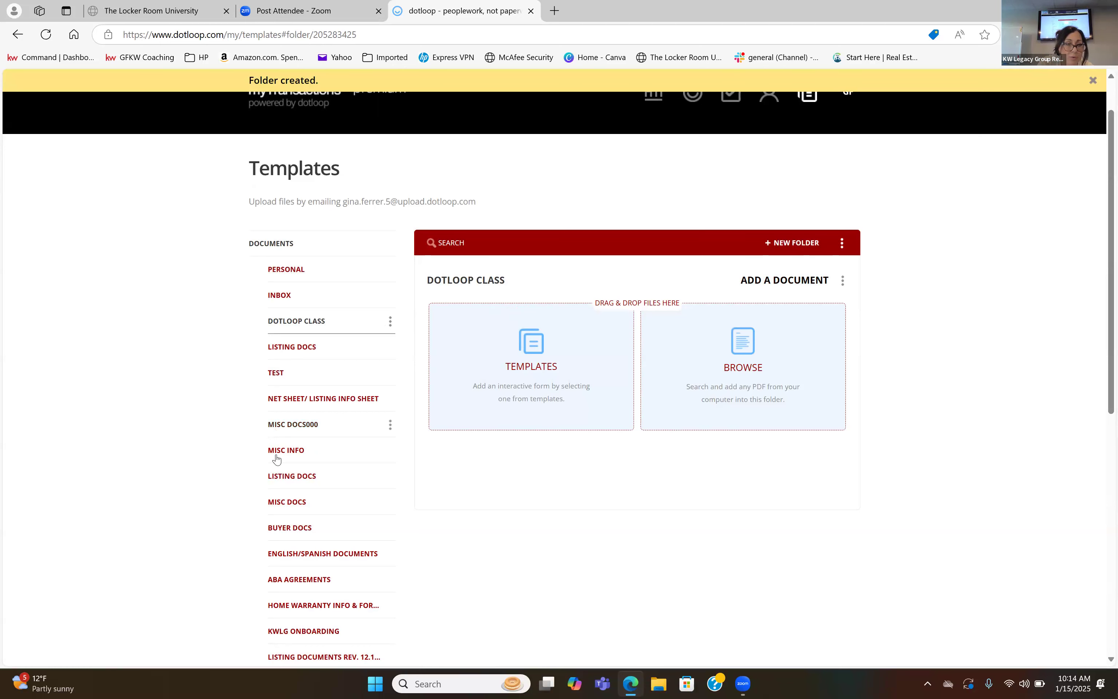
Open the Sales Documents Rev. 12.10.14 folder and review the forms it offers.
scroll(277, 462, "down", 1)
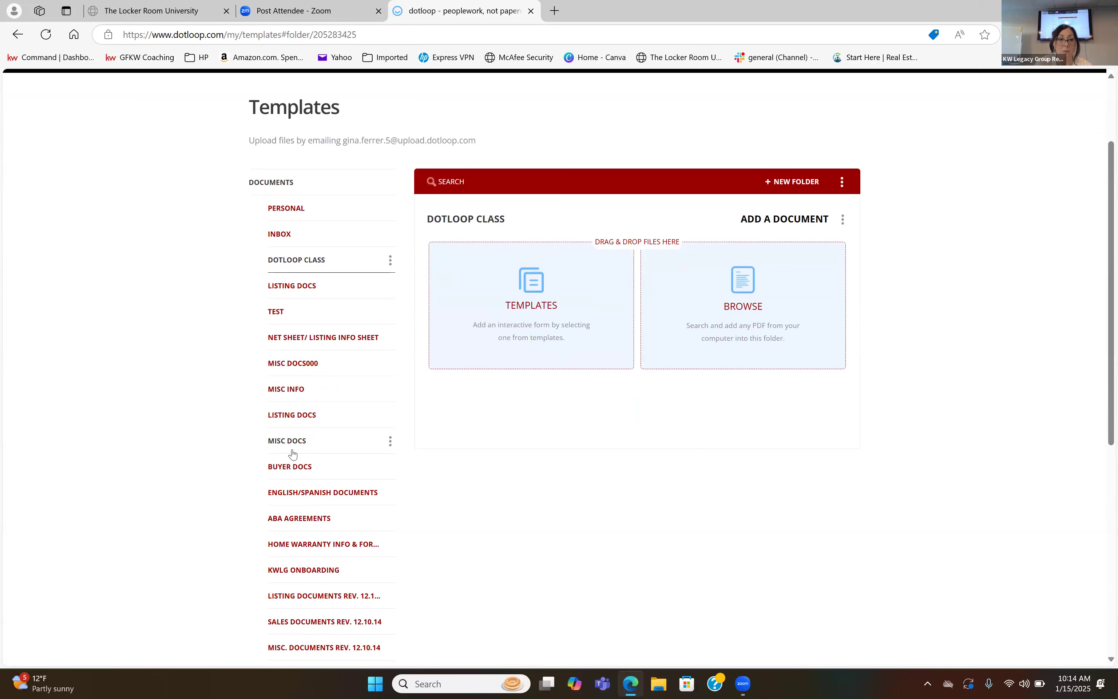
scroll(292, 453, "down", 2)
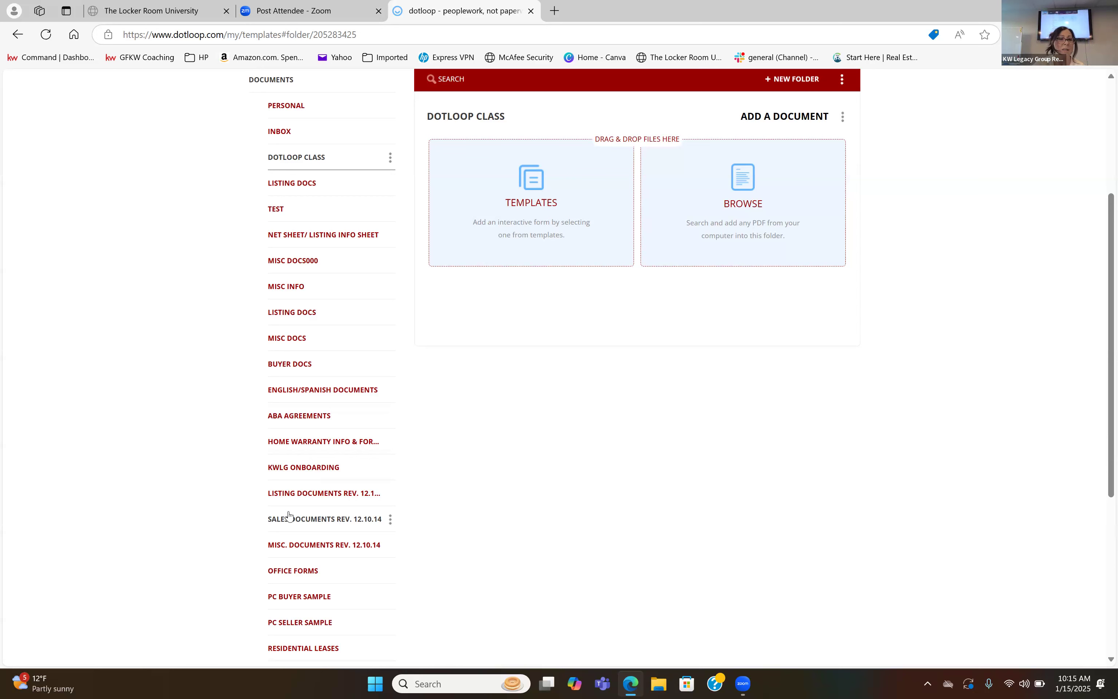
left_click(290, 516)
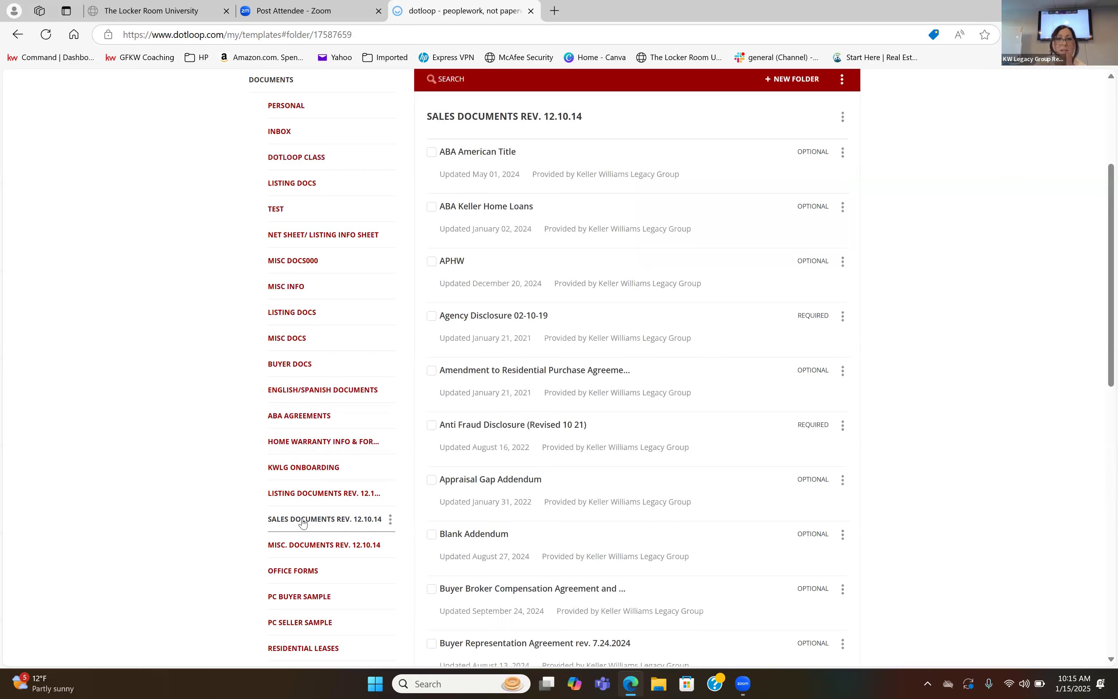
scroll(661, 532, "down", 2)
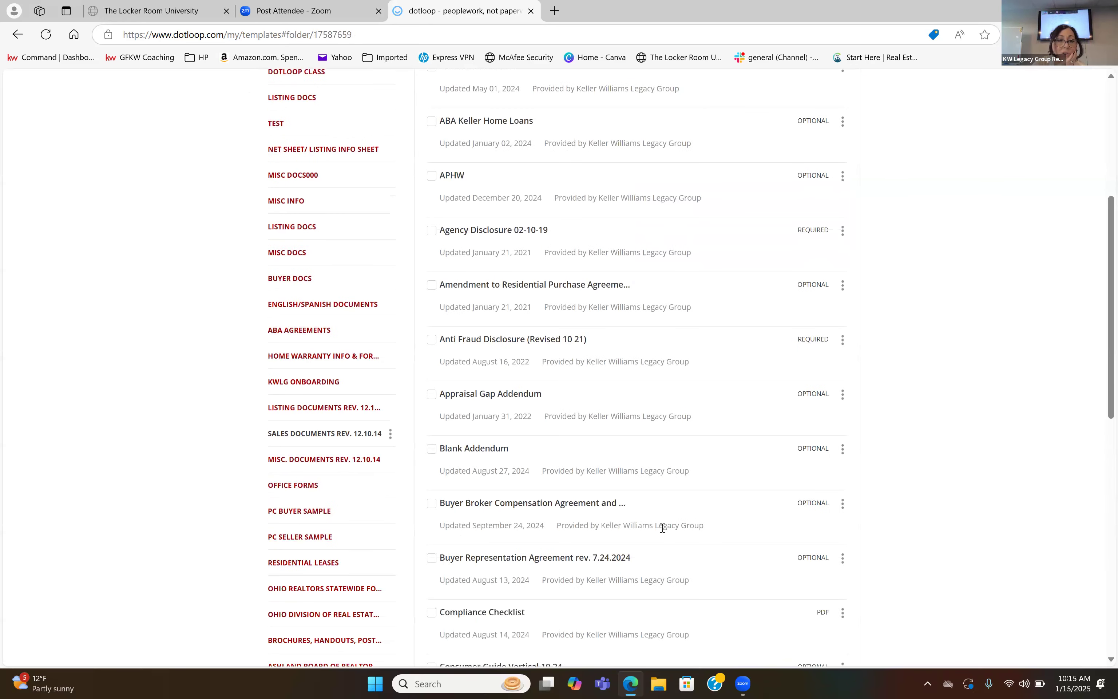
scroll(662, 527, "down", 7)
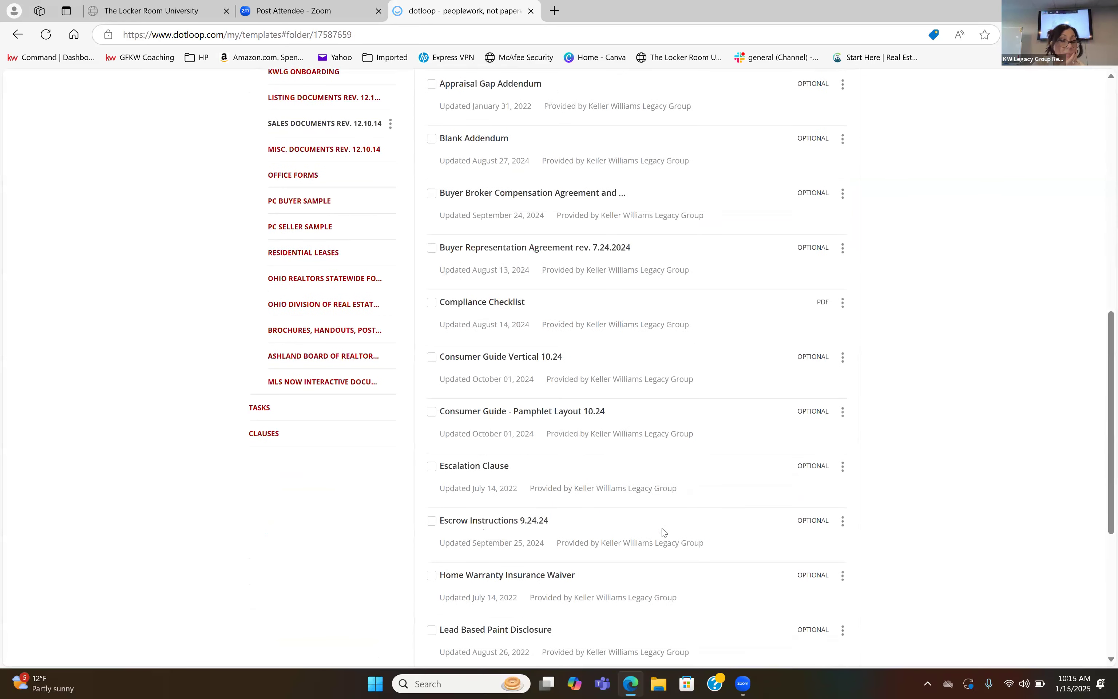
scroll(661, 532, "up", 8)
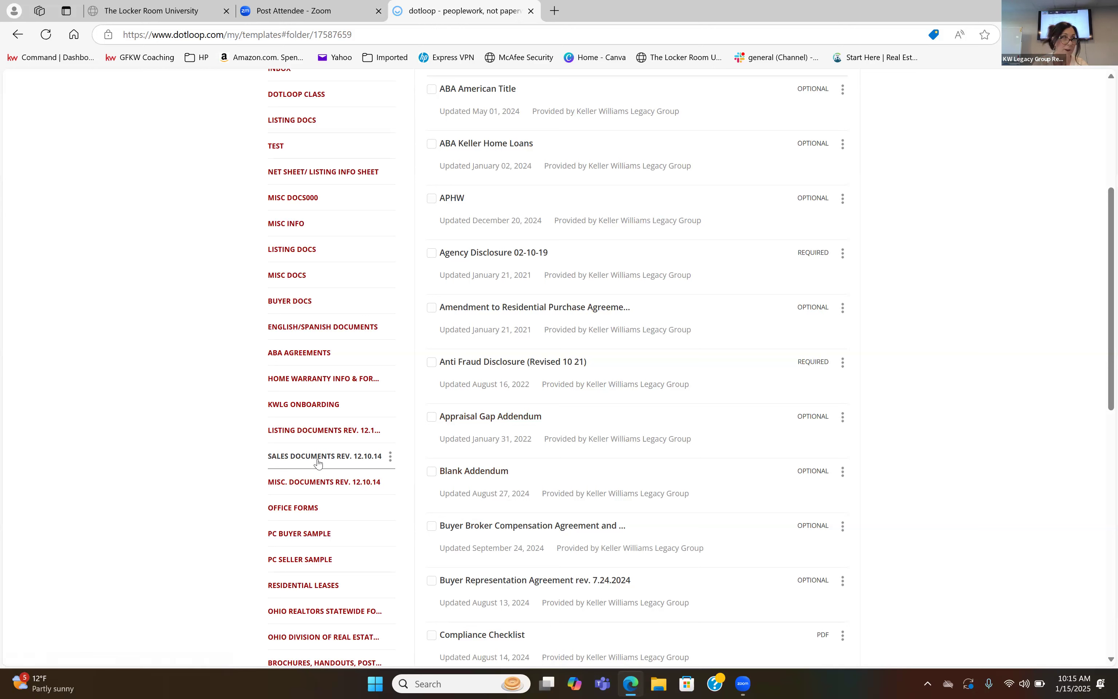
Open the Listing Documents Rev. 12.10.14 folder and review its listing forms.
left_click(317, 430)
scroll(512, 444, "down", 2)
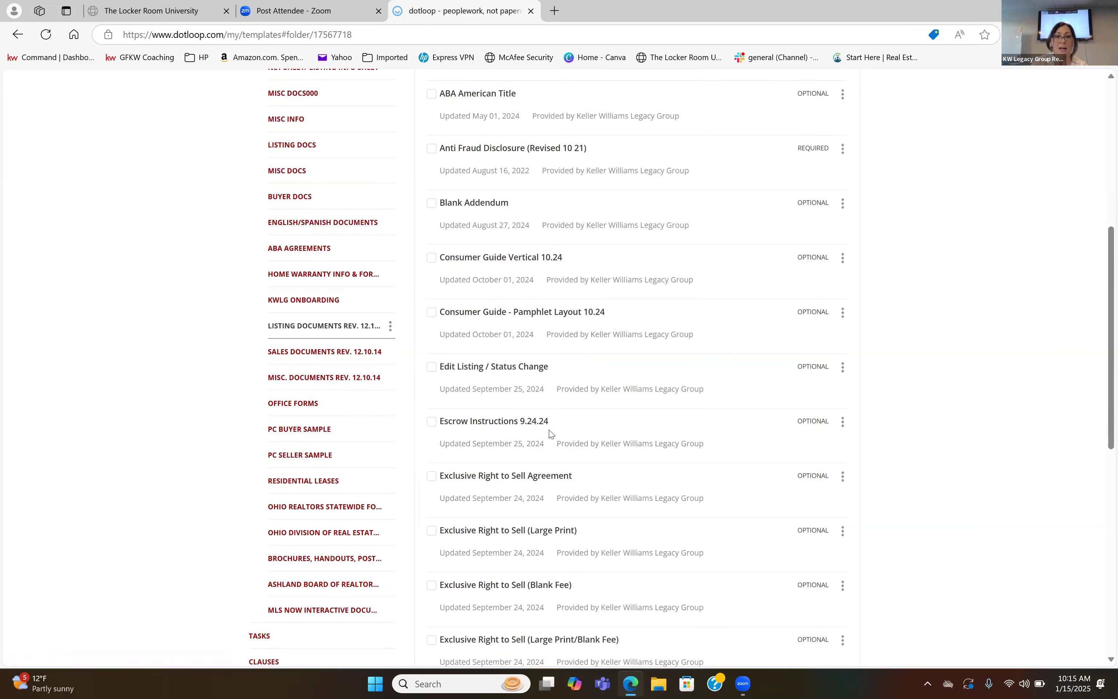
scroll(531, 480, "down", 1)
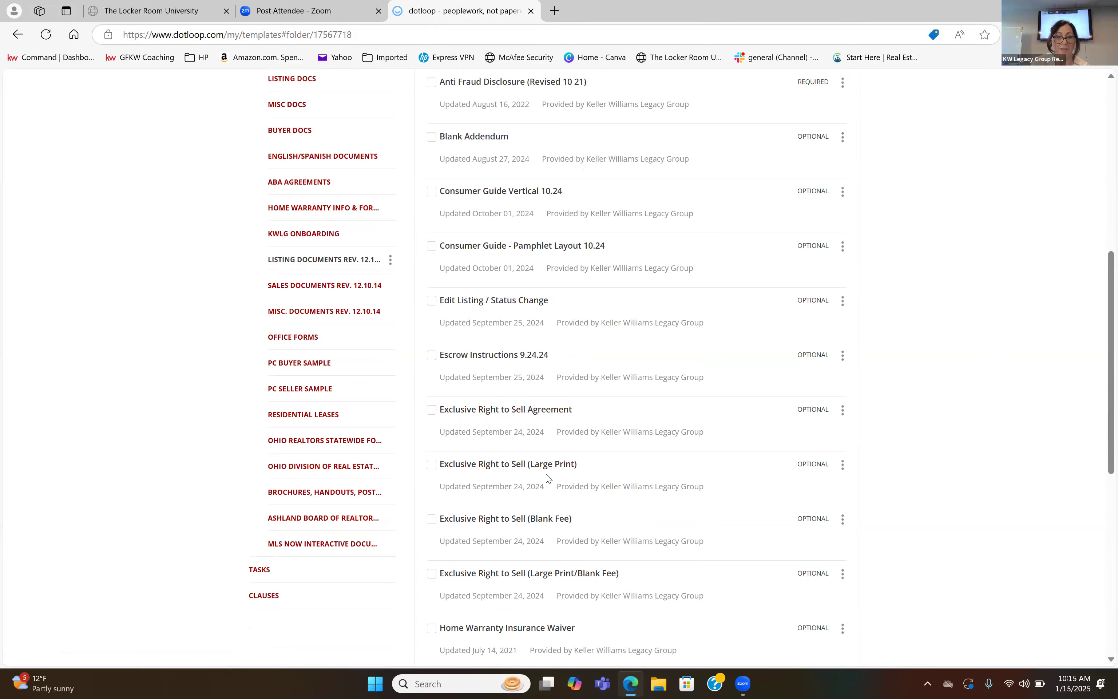
Review the remaining forms in the Listing Documents Rev. 12.10.14 folder, down to the Listing Information Sheet.
scroll(548, 477, "down", 5)
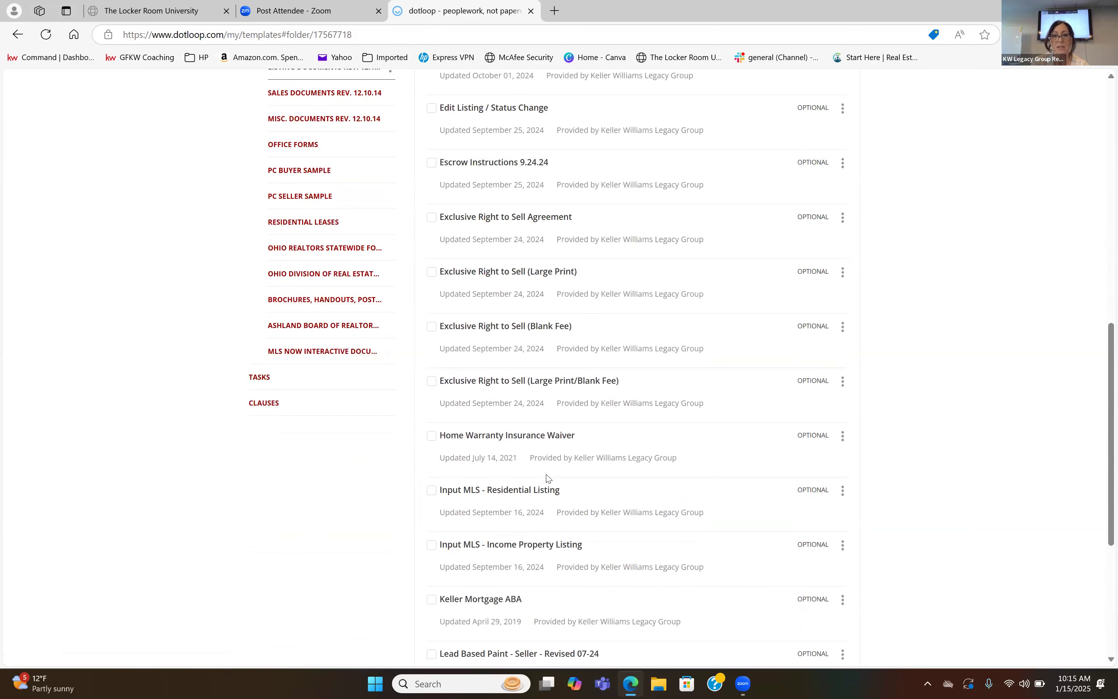
scroll(548, 478, "down", 2)
scroll(548, 477, "down", 3)
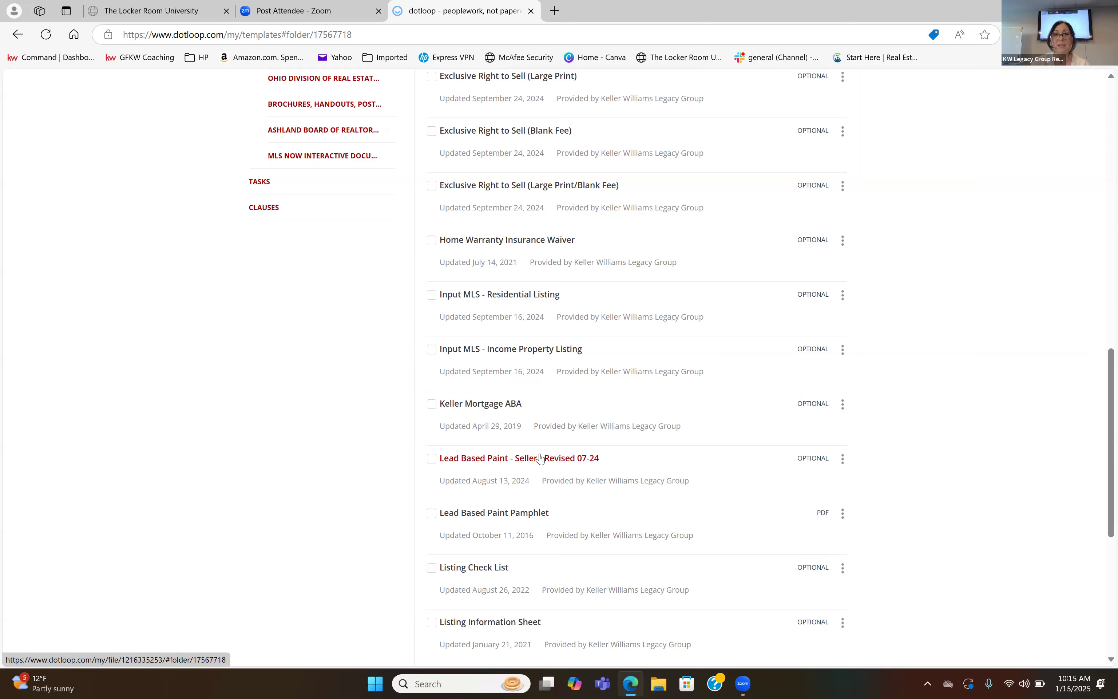
scroll(539, 457, "up", 12)
scroll(540, 454, "up", 10)
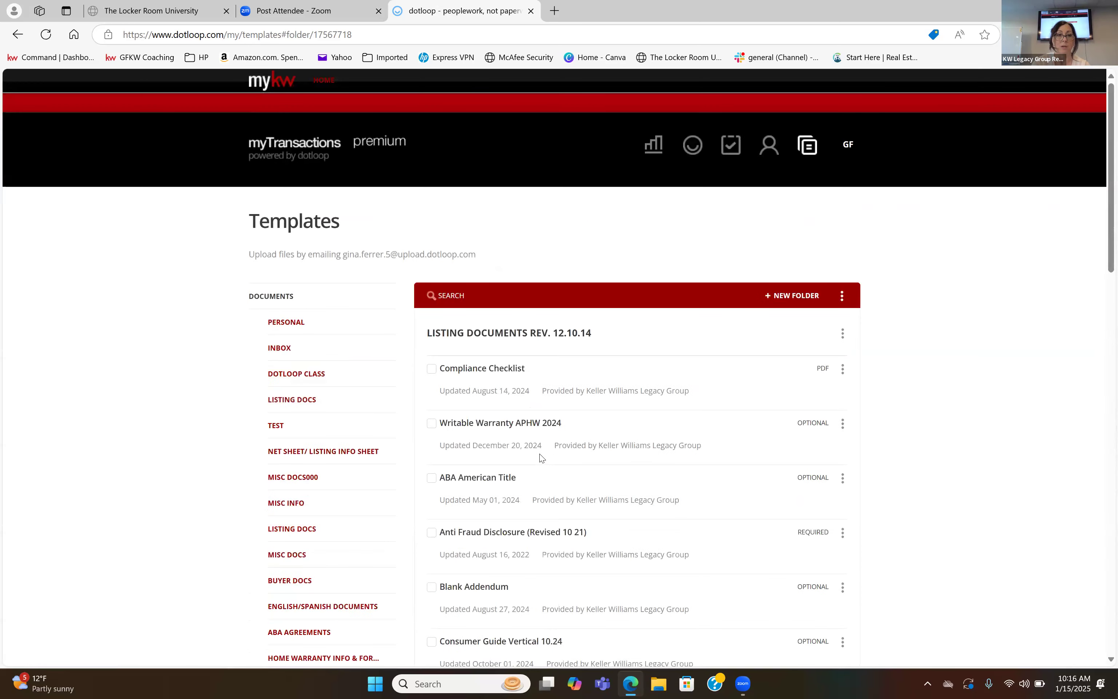
Open the personal Listing Docs folder below Misc Info and review the documents stored in it.
scroll(285, 615, "down", 3)
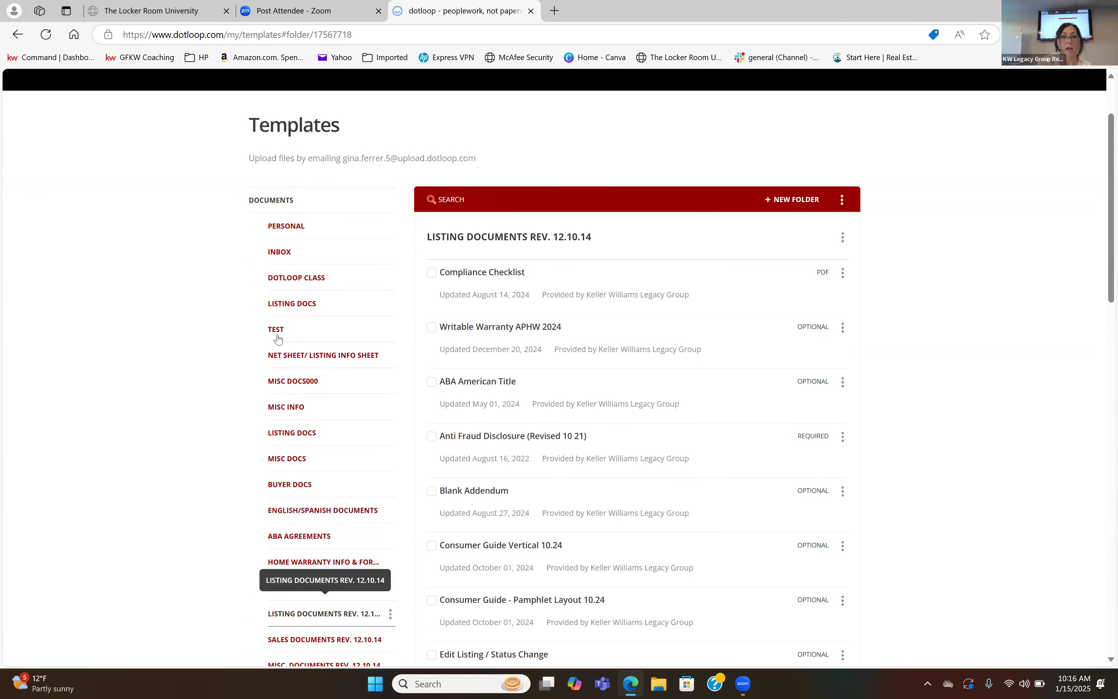
left_click(288, 433)
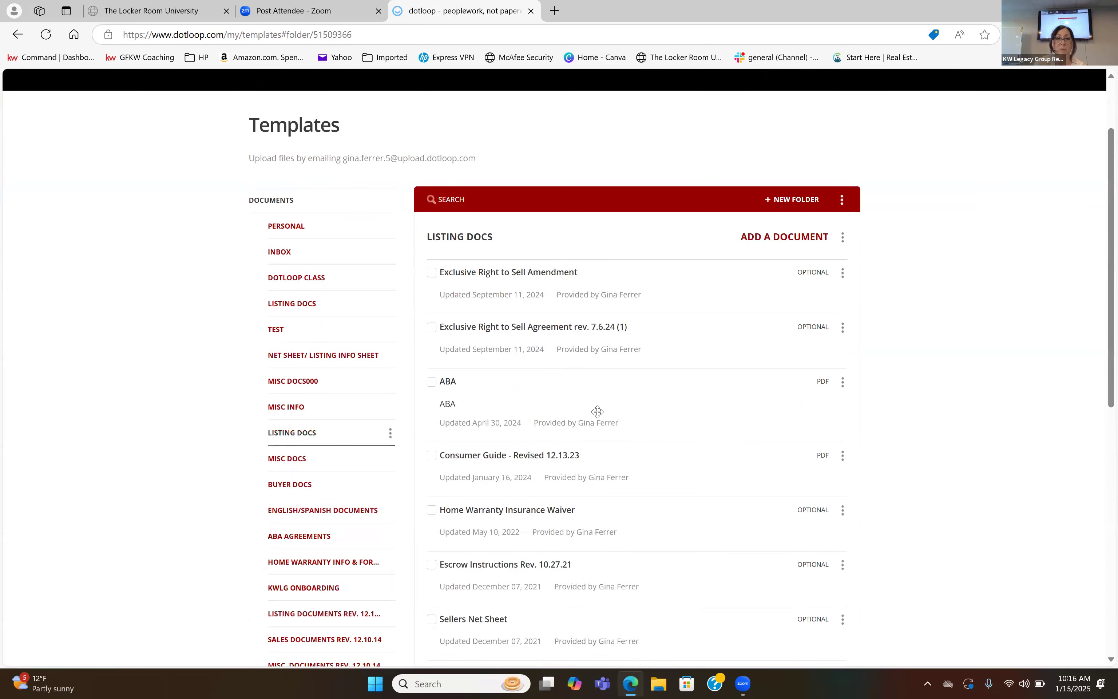
scroll(597, 411, "down", 3)
scroll(597, 411, "down", 4)
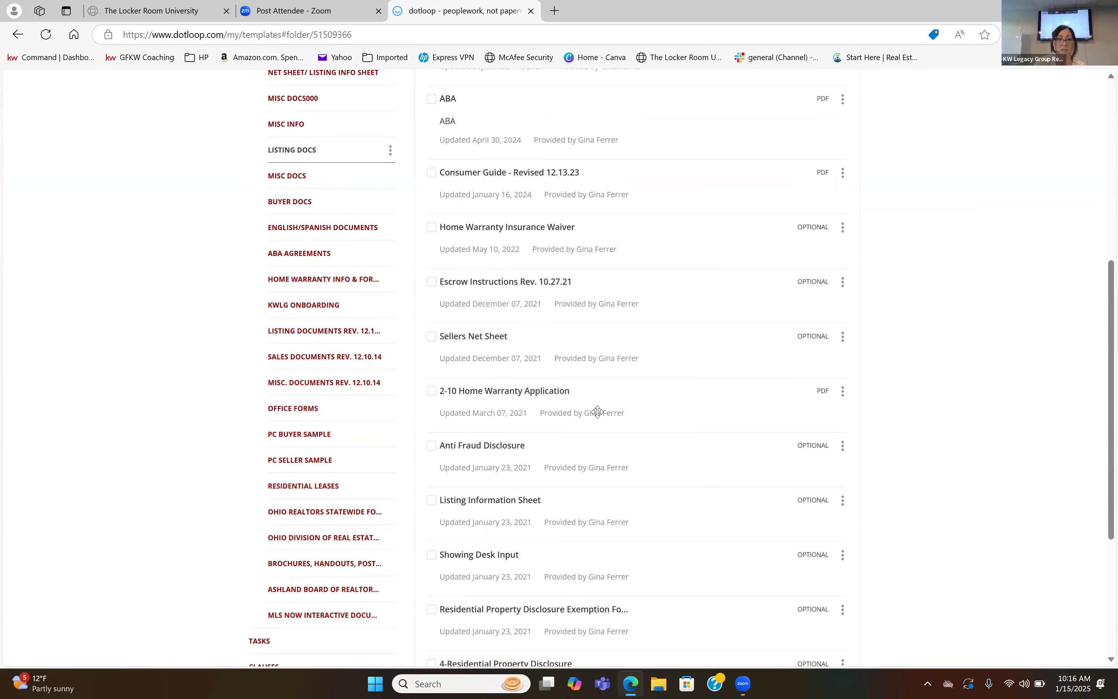
scroll(597, 411, "down", 3)
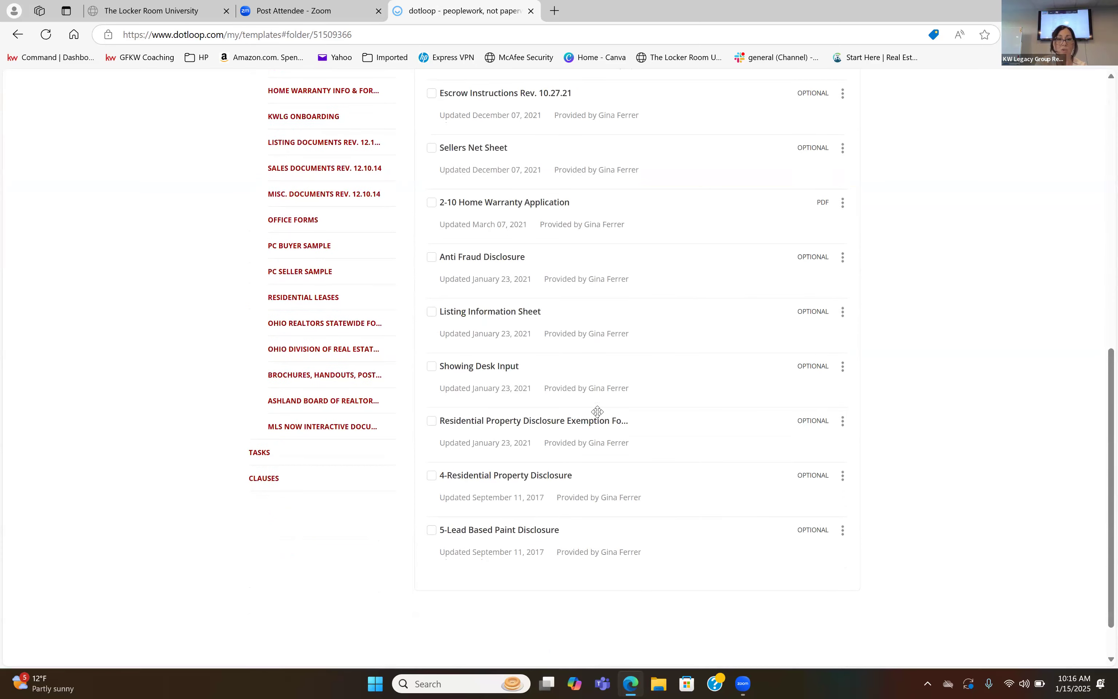
scroll(597, 411, "up", 4)
scroll(597, 411, "up", 3)
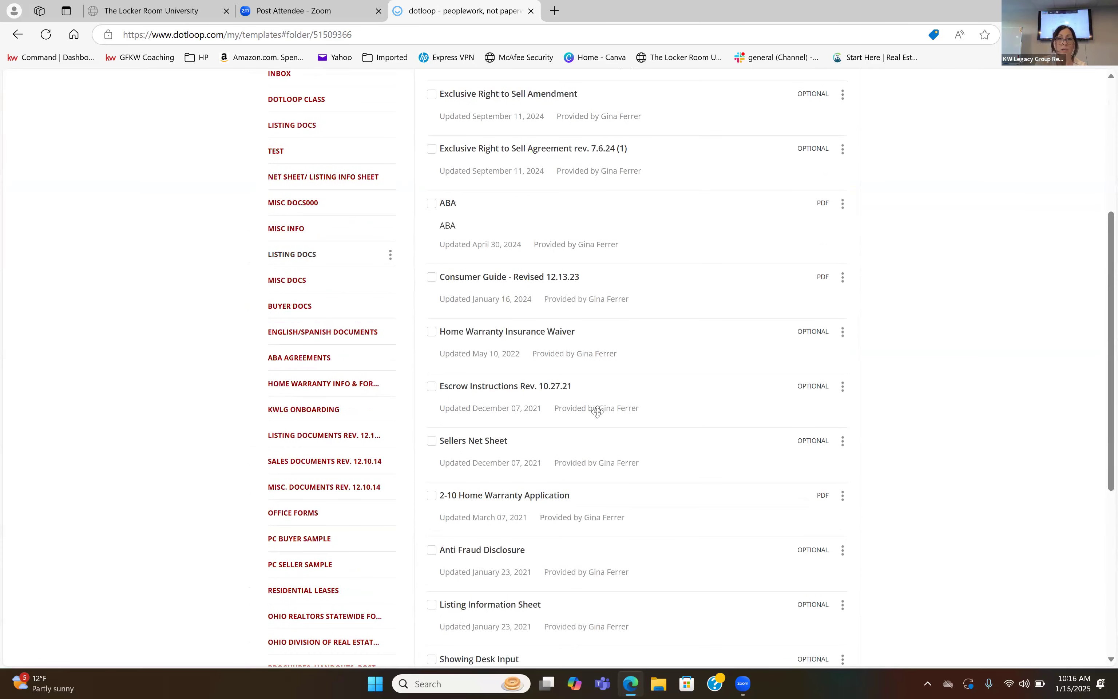
scroll(597, 411, "up", 2)
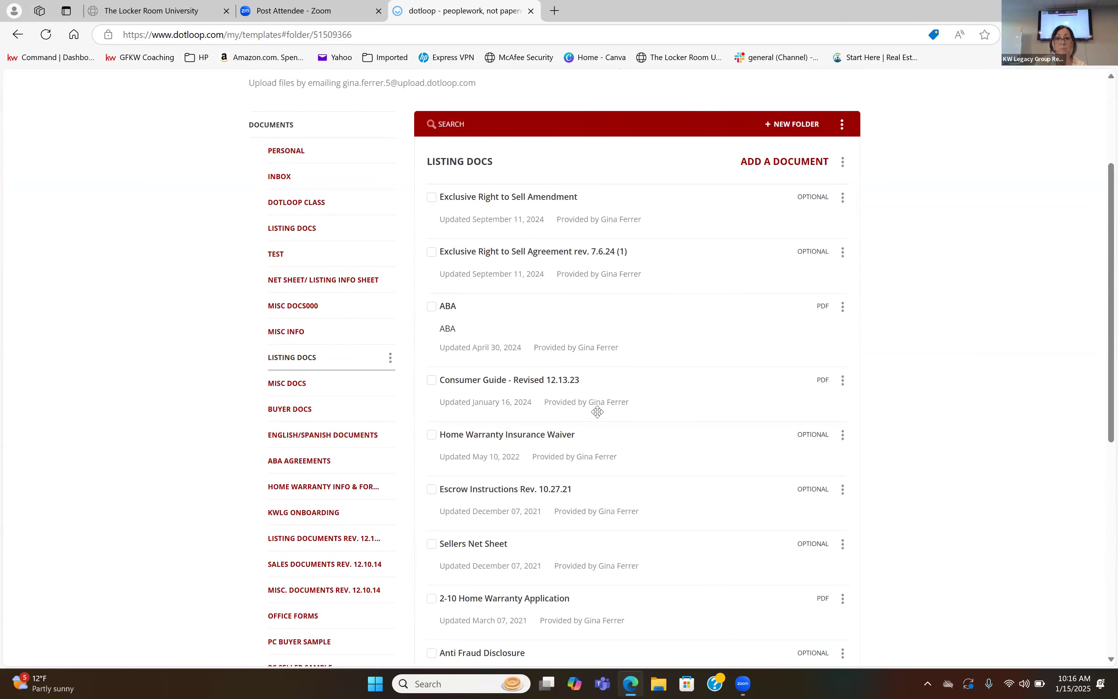
scroll(597, 411, "down", 5)
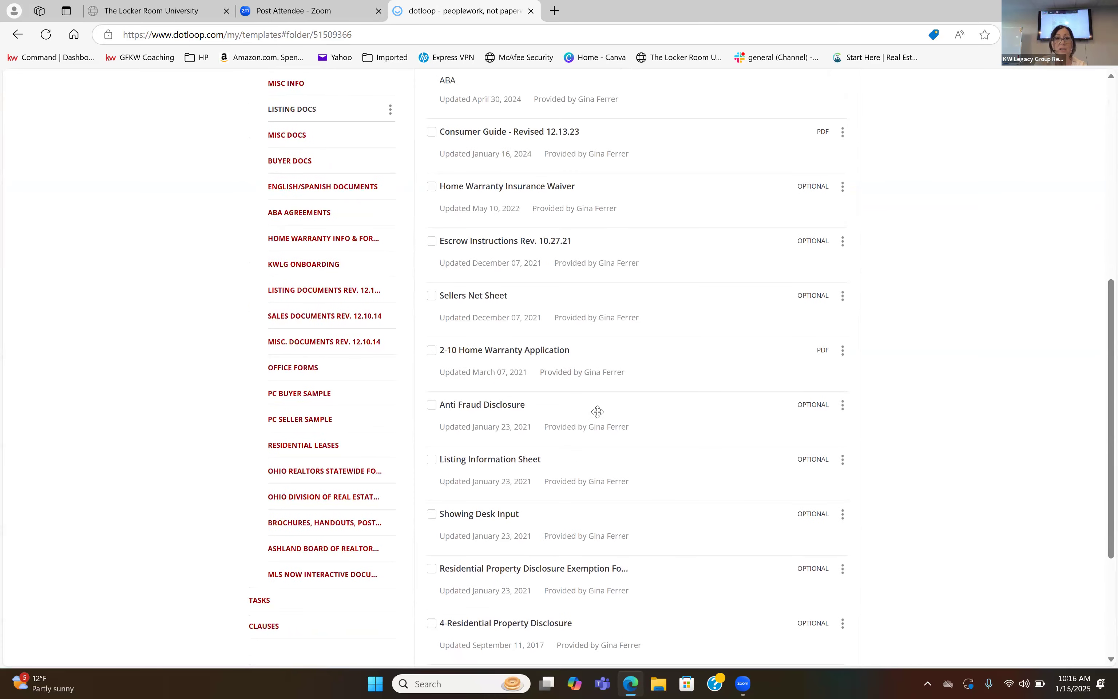
scroll(597, 411, "down", 2)
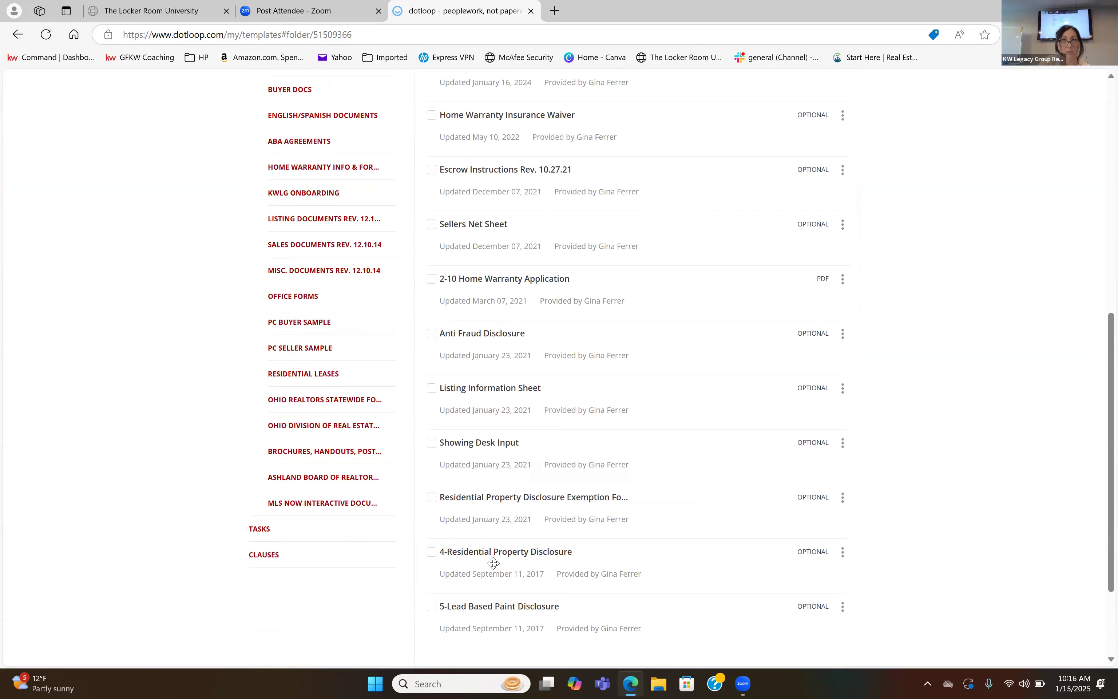
scroll(493, 563, "up", 10)
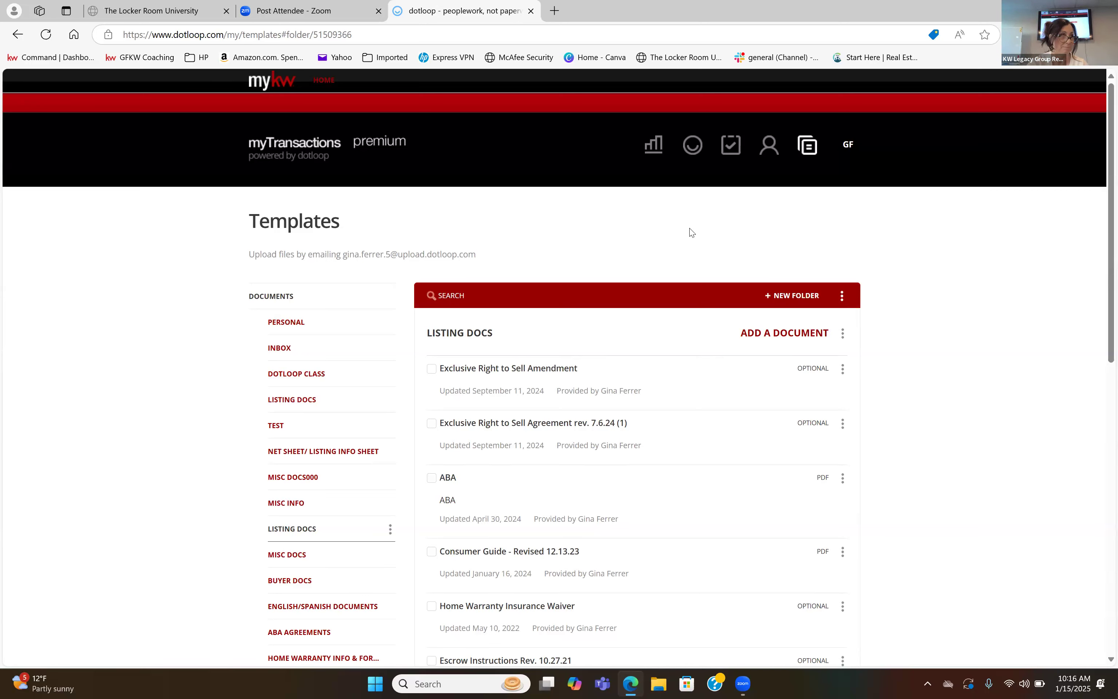
Open the dotloop class folder and start adding documents from templates, with Listing Documents Rev. 12.10.14 as the source folder.
left_click(301, 374)
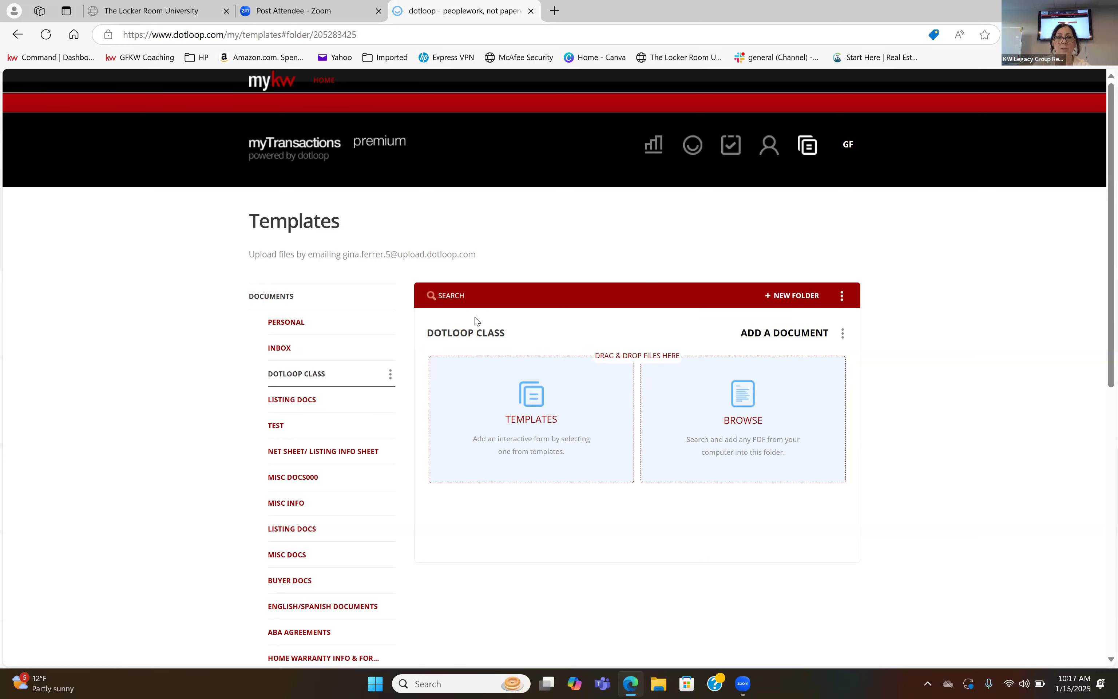
left_click(794, 335)
left_click(794, 334)
left_click(542, 428)
left_click_drag(483, 323, 485, 416)
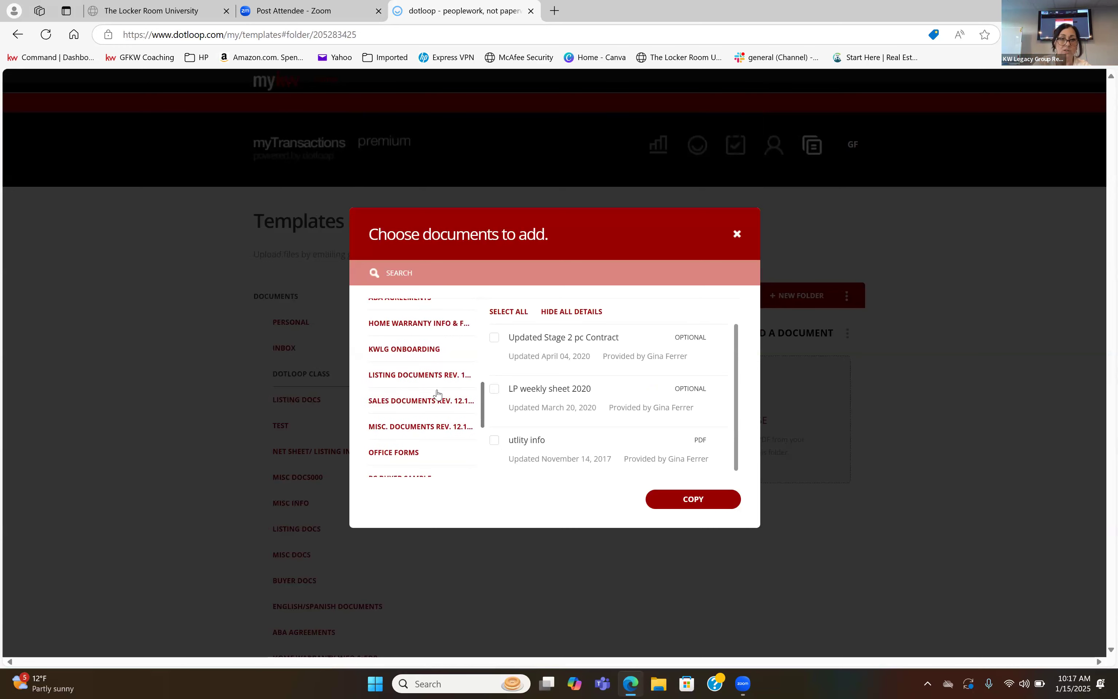
left_click(433, 376)
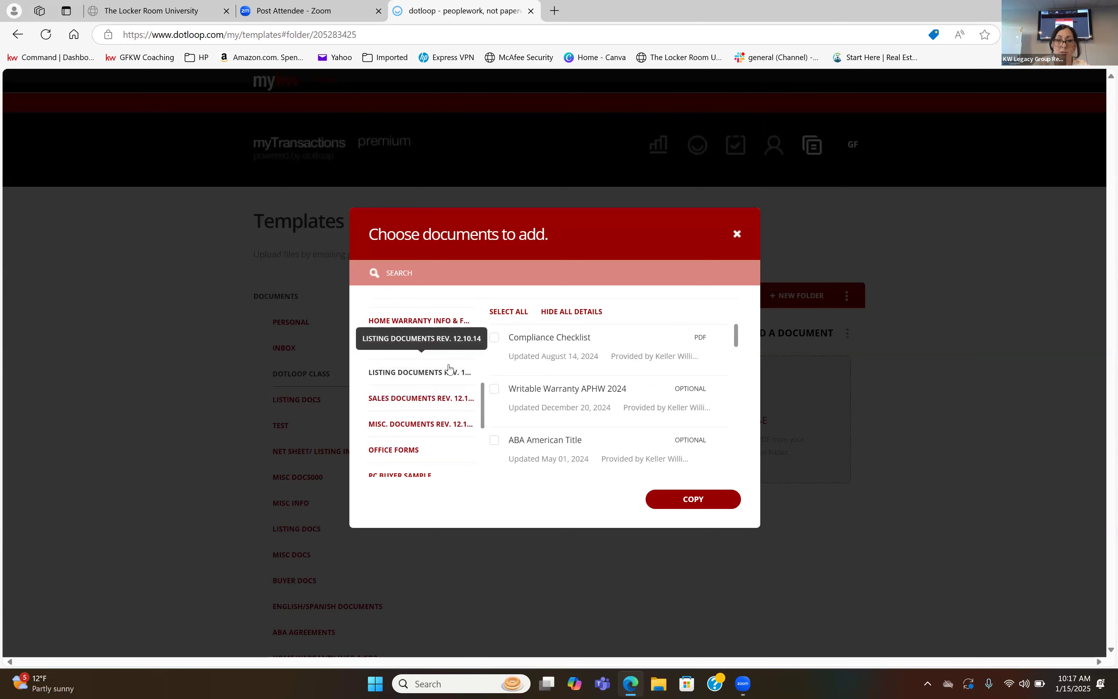
Select ABA American Title, Anti Fraud Disclosure (Revised 10 21) and Consumer Guide - Pamphlet Layout 10.24 for copying.
scroll(515, 397, "down", 1)
left_click(493, 383)
left_click(494, 435)
scroll(541, 415, "down", 3)
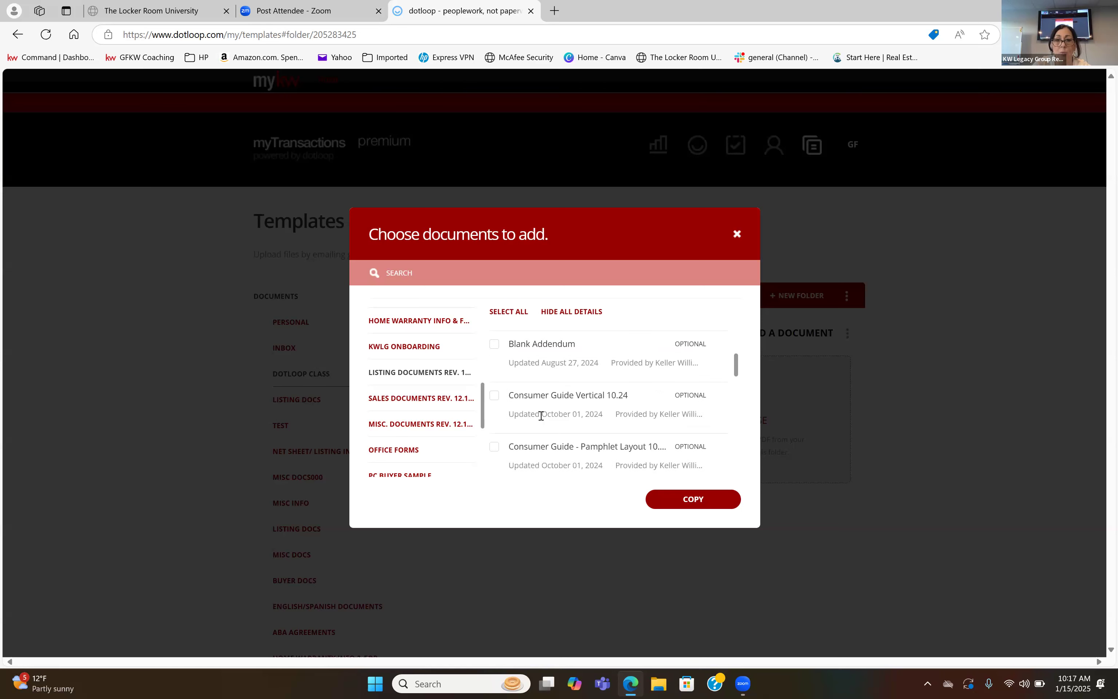
left_click(494, 447)
Also select Exclusive Right to Sell Agreement, Home Warranty Insurance Waiver and Input MLS - Residential Listing, and copy all selected forms into the folder.
scroll(563, 421, "down", 3)
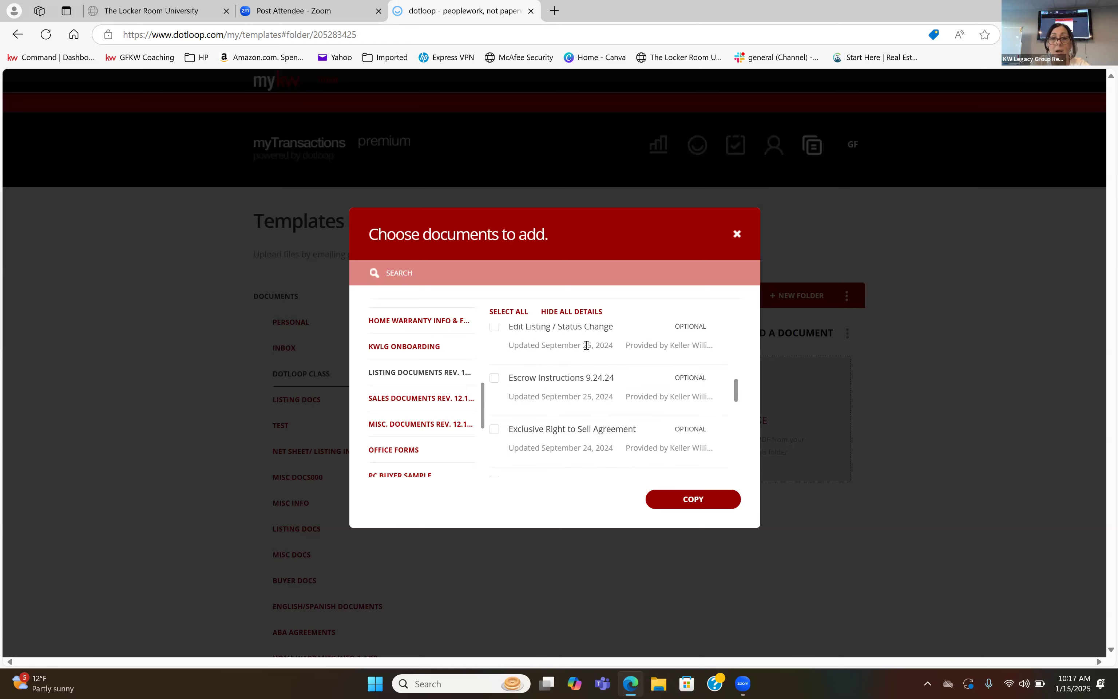
scroll(532, 413, "down", 1)
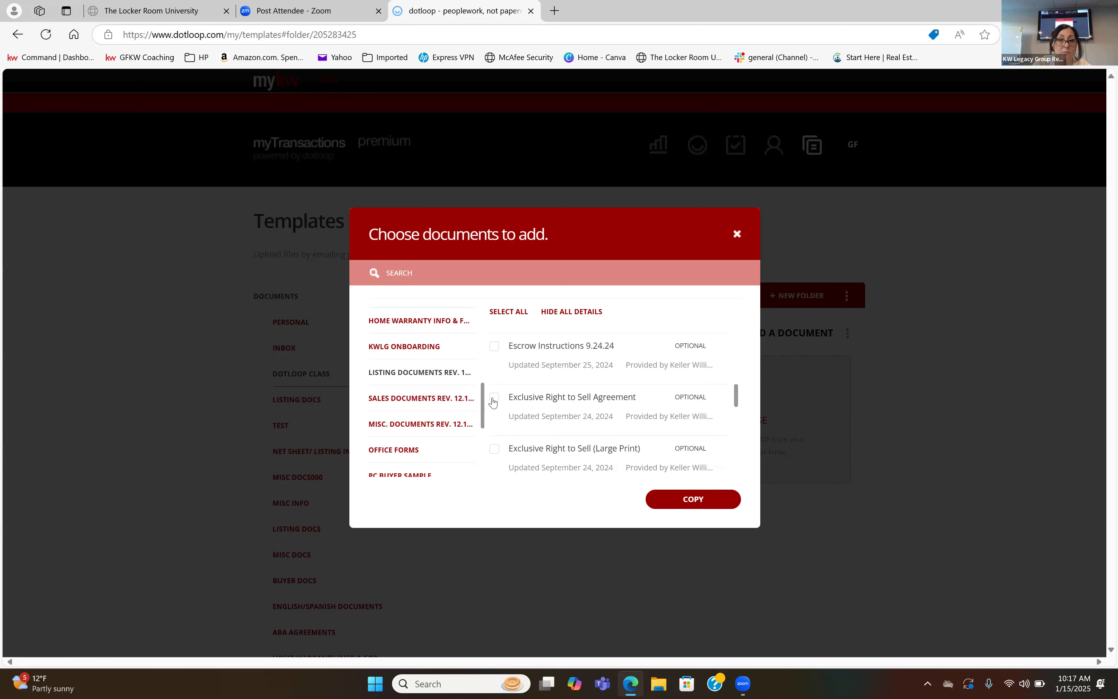
scroll(552, 396, "down", 2)
scroll(552, 397, "down", 2)
left_click(494, 388)
scroll(531, 400, "down", 1)
left_click(552, 428)
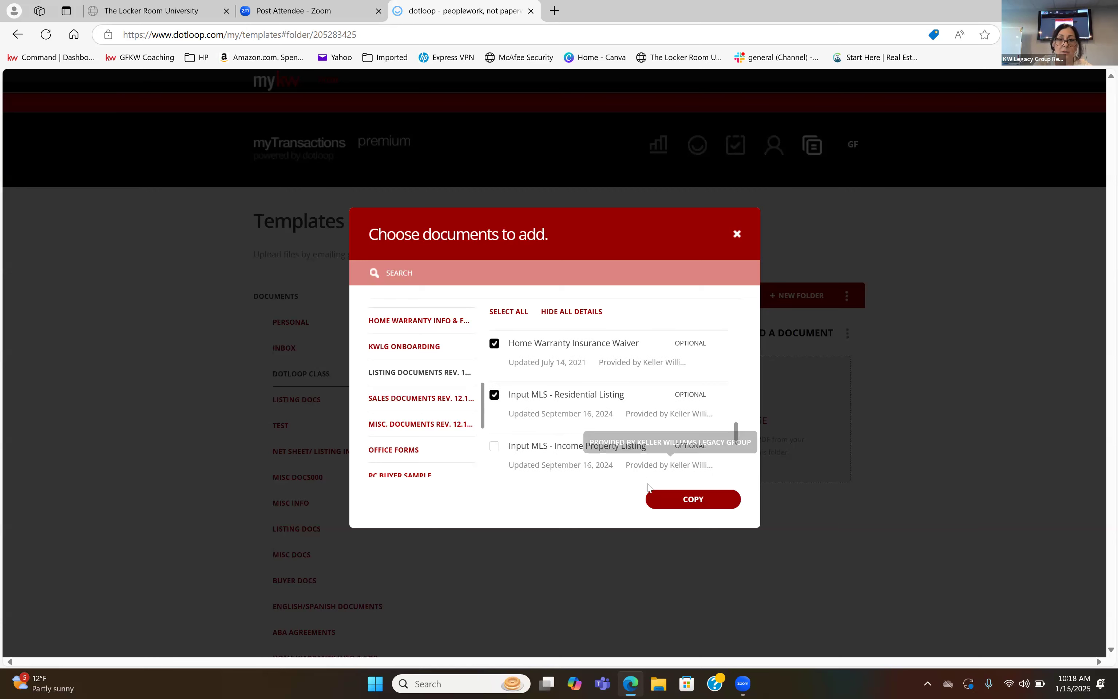
left_click(658, 501)
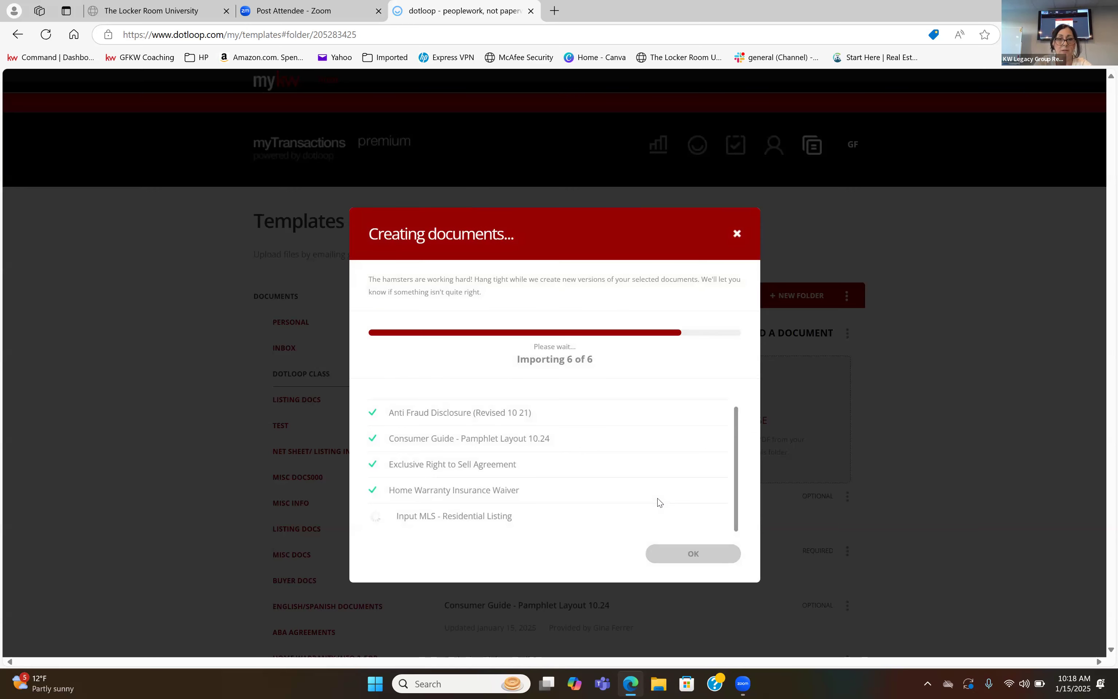
left_click(668, 559)
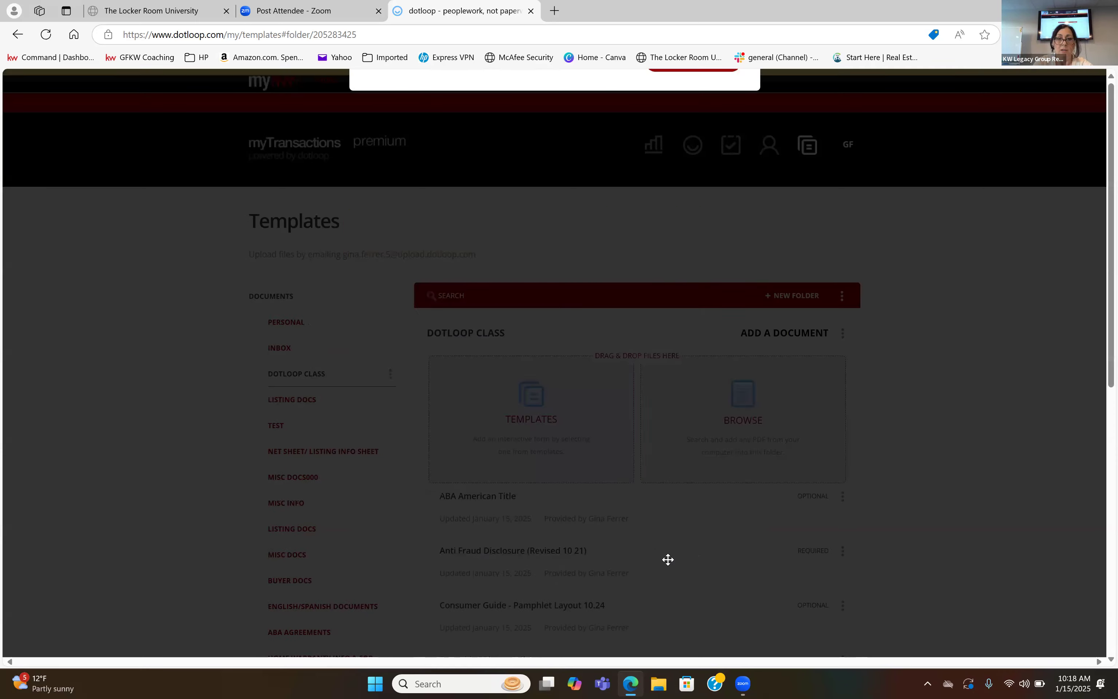
scroll(629, 549, "down", 5)
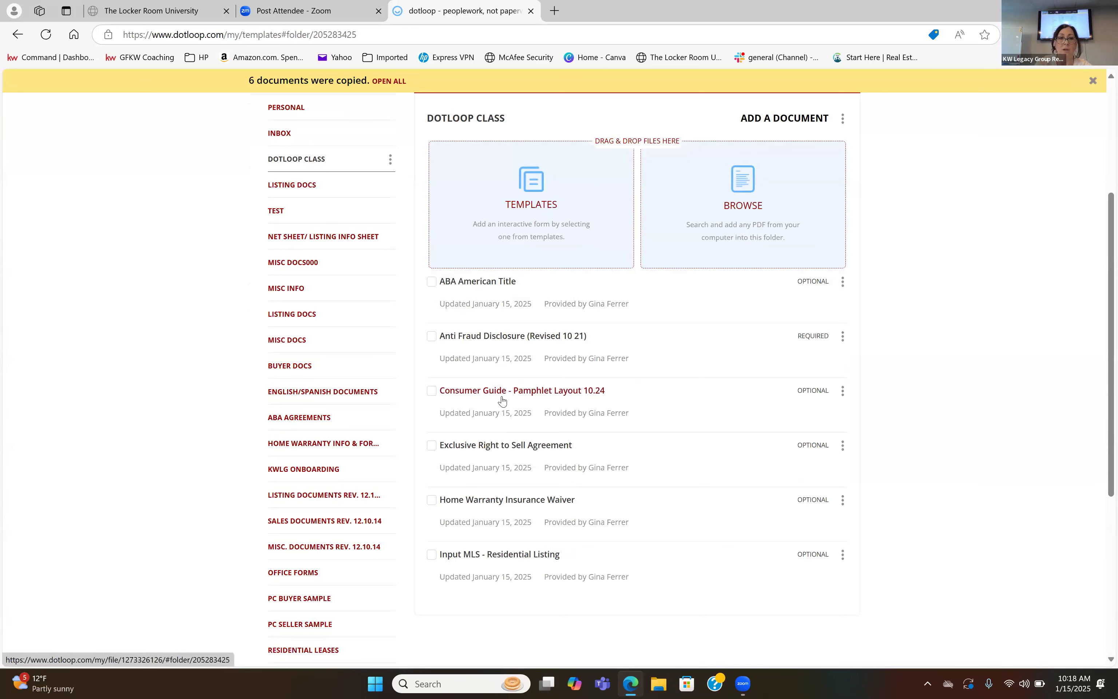
Open the Misc Info folder and review its miscellaneous forms.
scroll(502, 400, "up", 2)
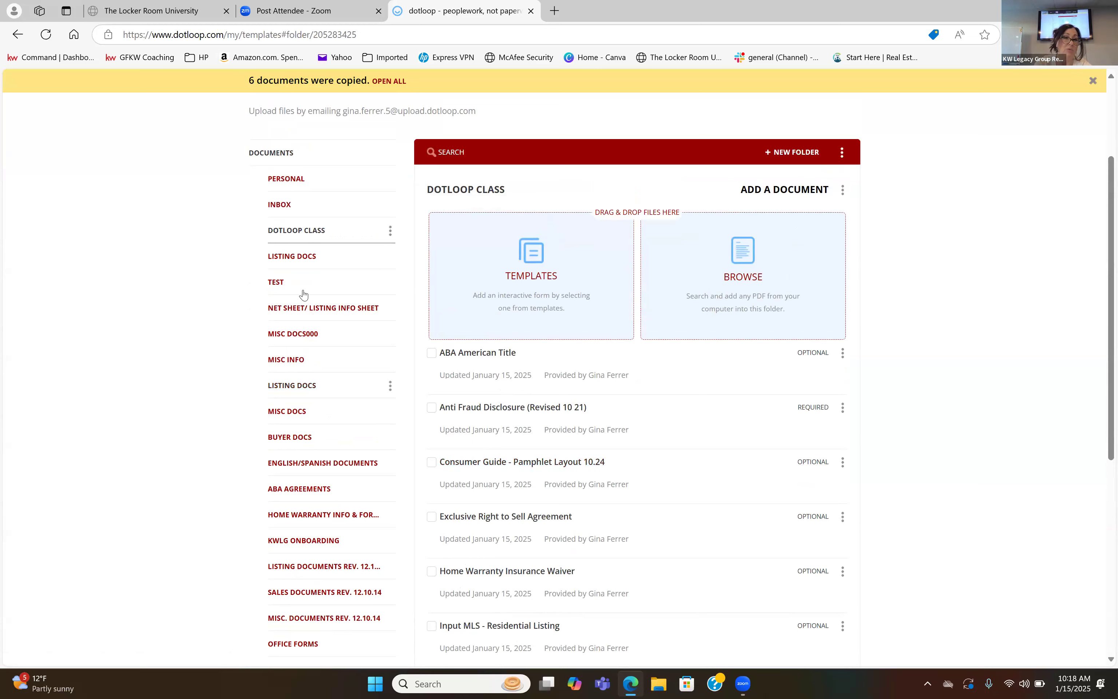
left_click(289, 361)
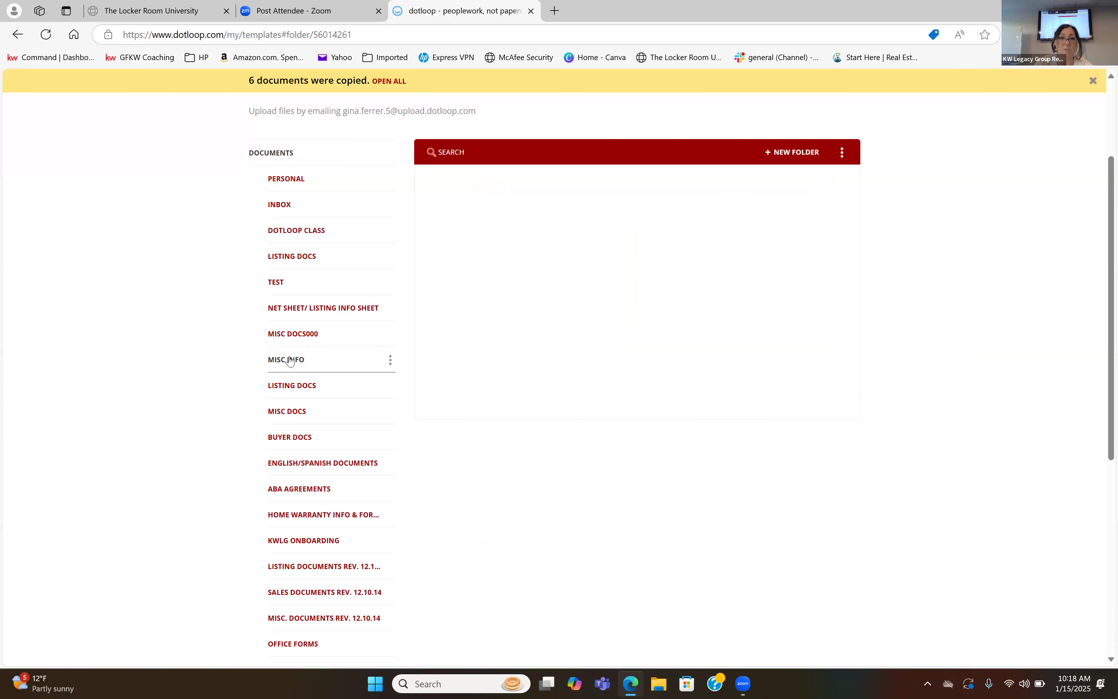
scroll(502, 416, "down", 4)
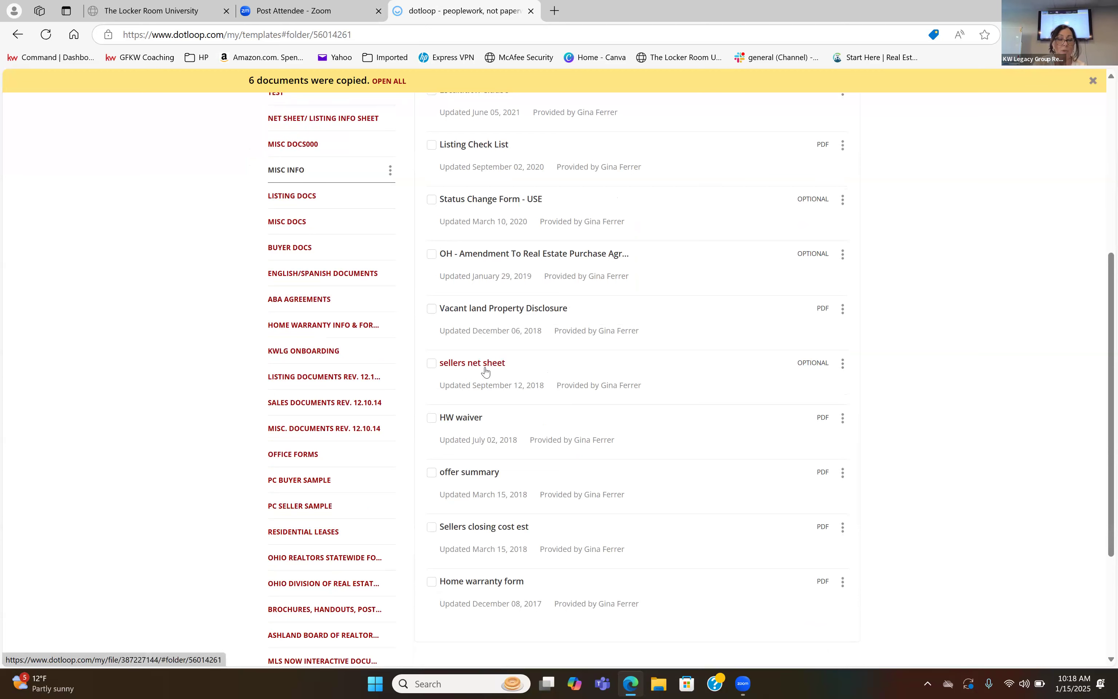
scroll(484, 370, "up", 2)
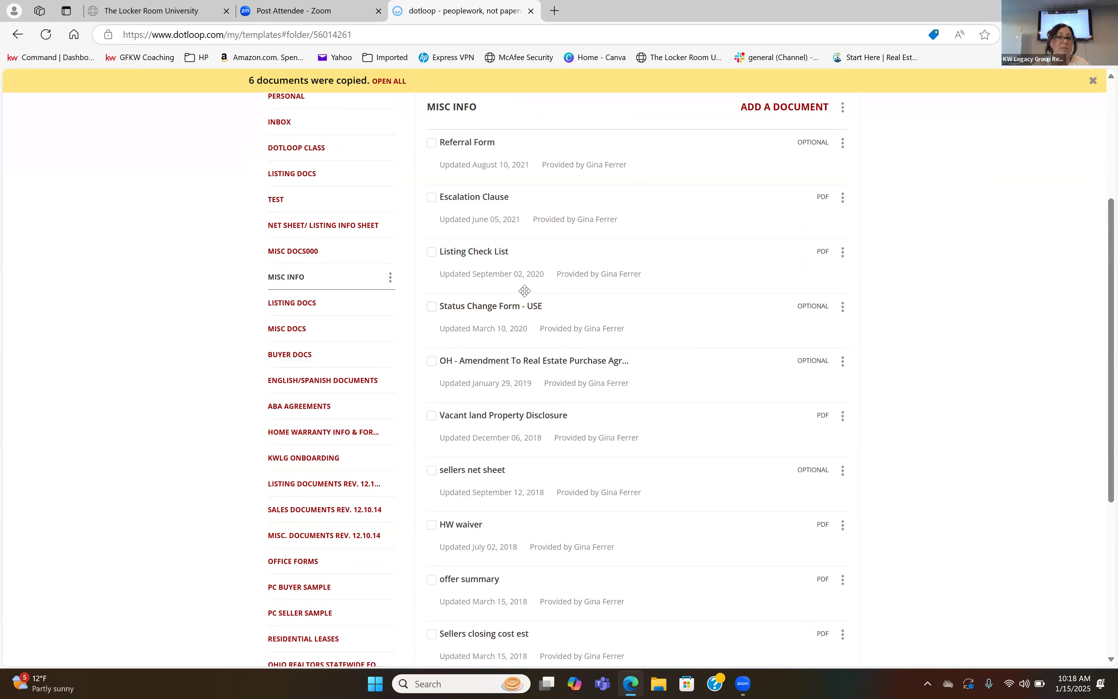
scroll(525, 291, "up", 5)
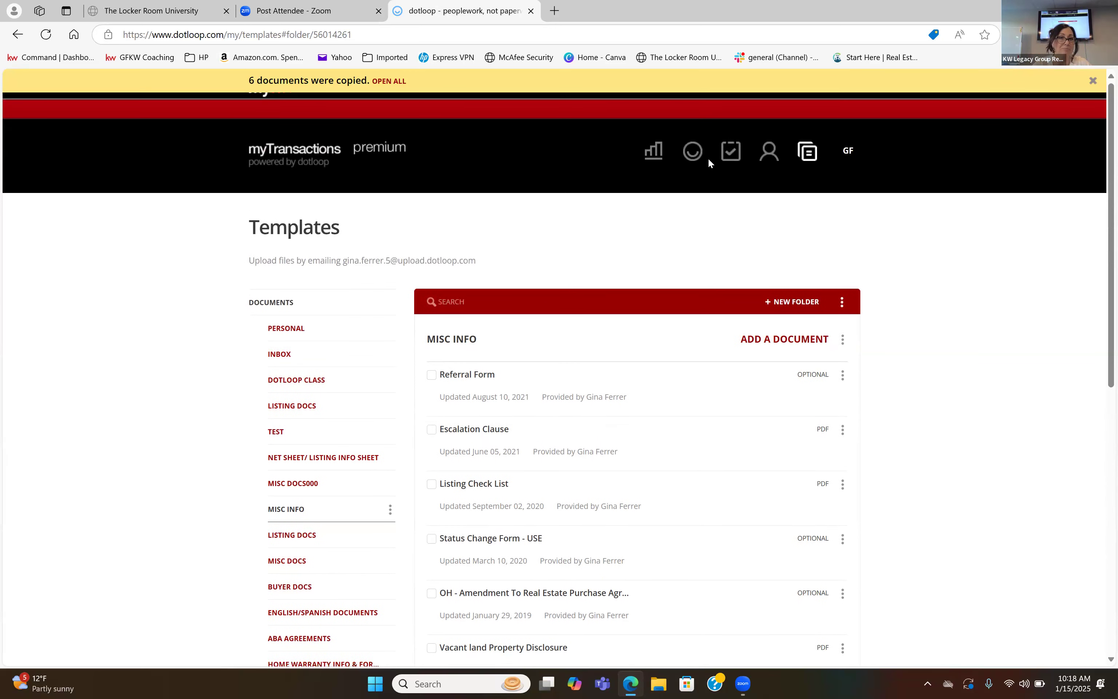
Go to the loops list, start a new loop and enter the property's street address, city and state as its name.
left_click(692, 146)
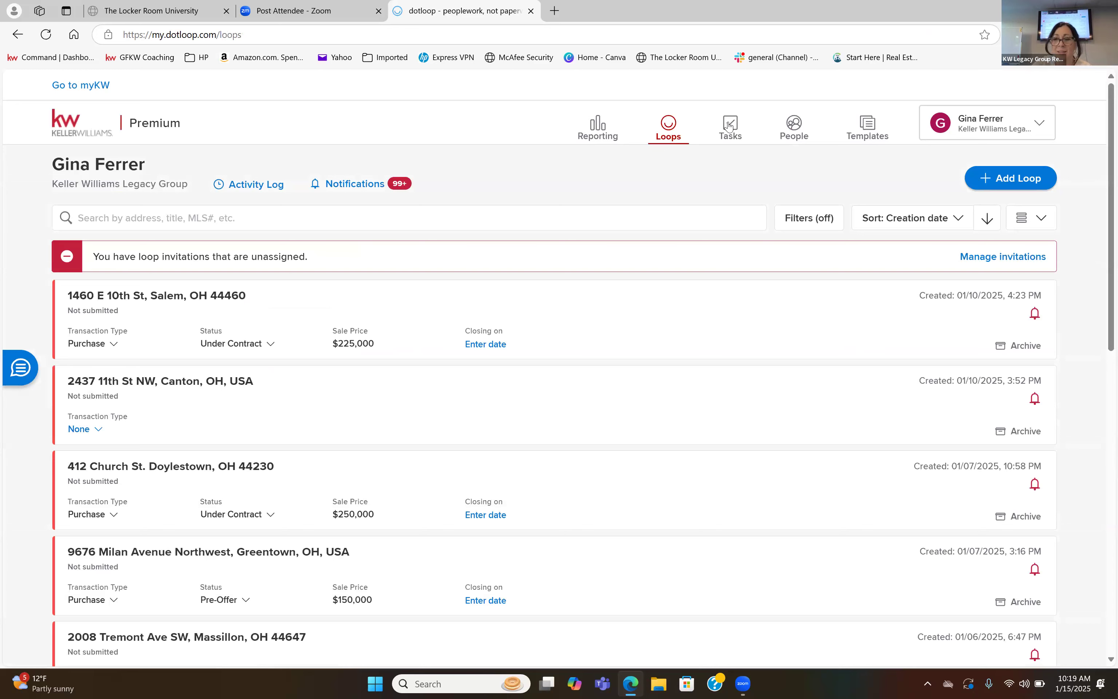
left_click(1011, 182)
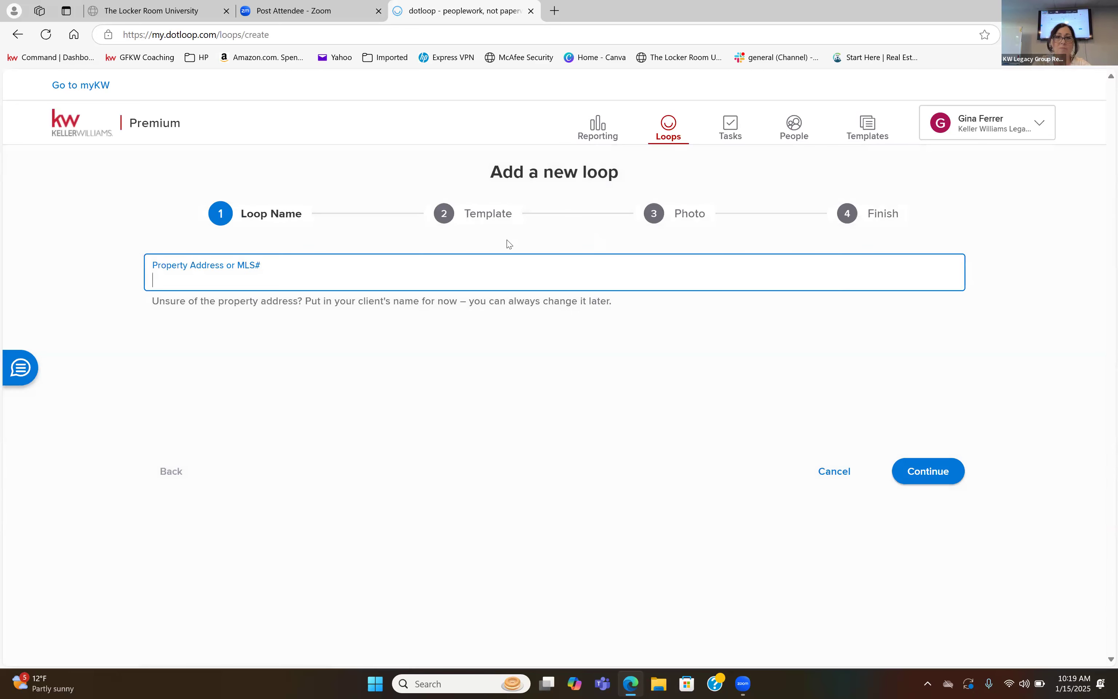
type("3456")
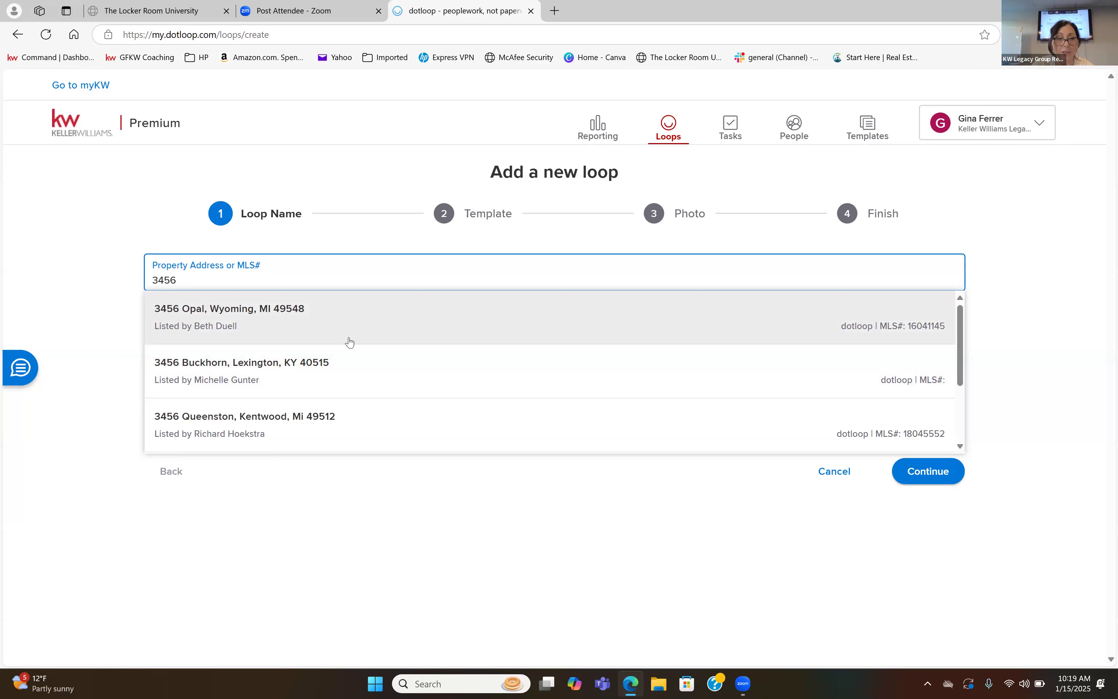
type("Test")
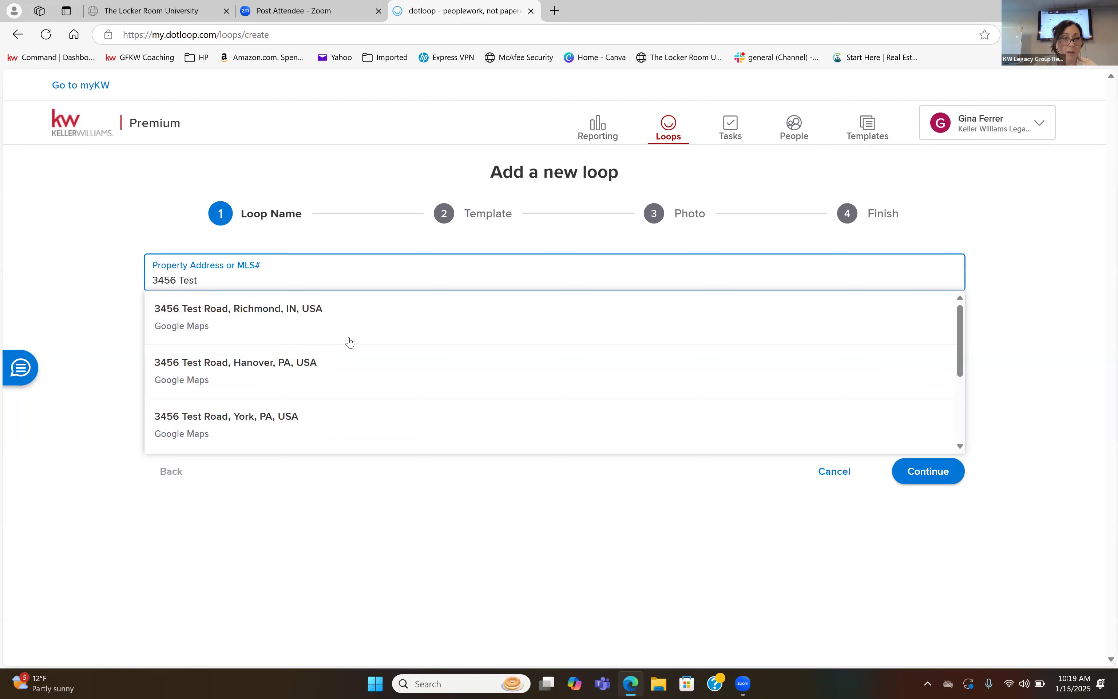
type("  st Canton")
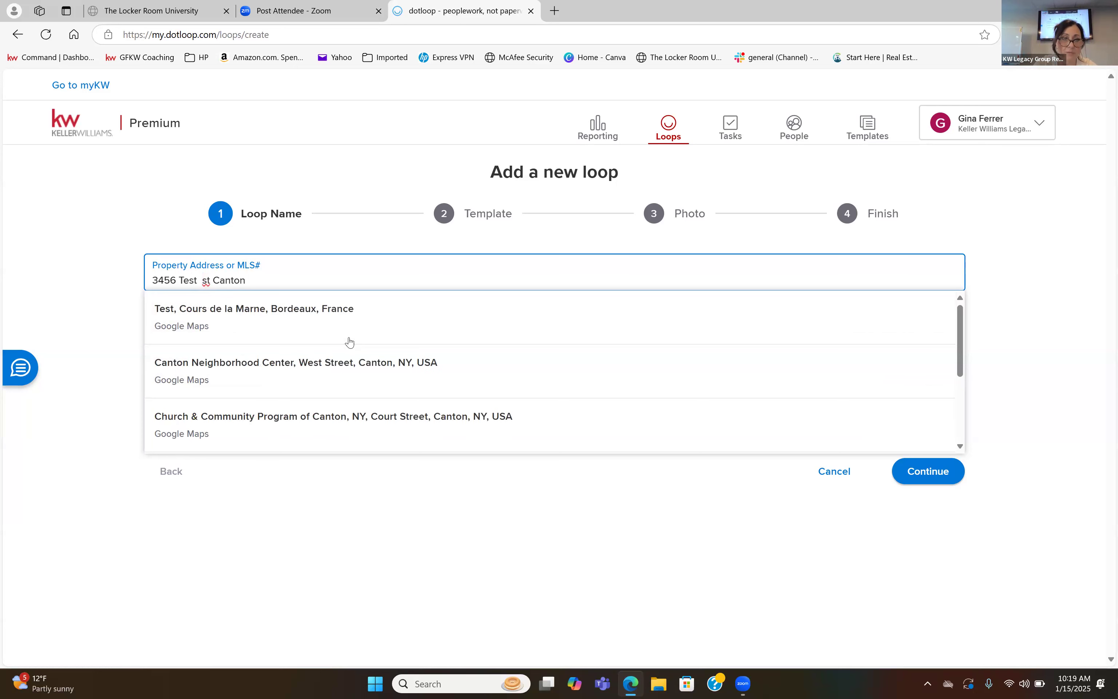
type(" ohio")
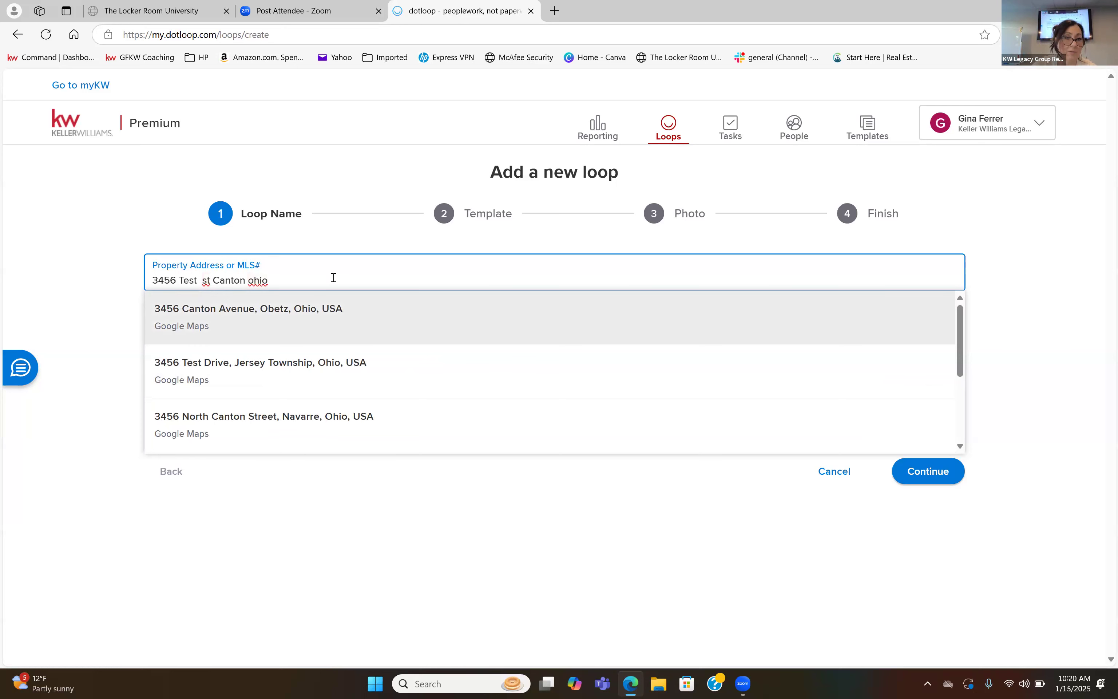
Abbreviate the state in the loop name to "Oh" and proceed to the photo stage without choosing a loop template.
key("BackSpace")
key("BackSpace")
key("BackSpace")
key("BackSpace")
type("Oh")
left_click(911, 471)
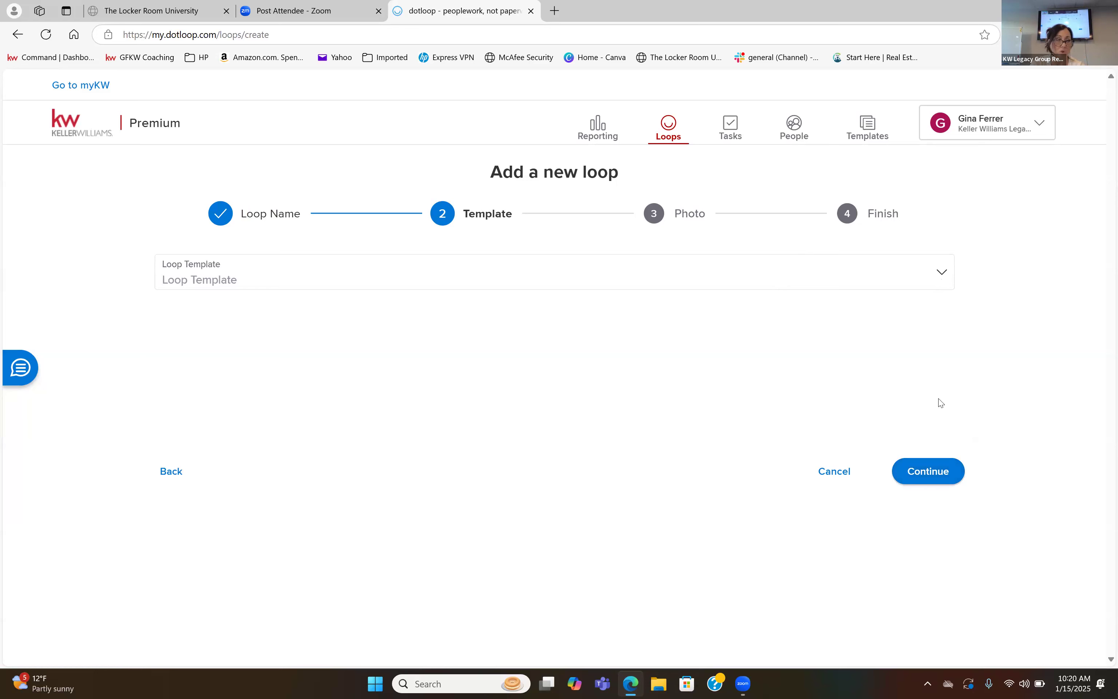
left_click(934, 471)
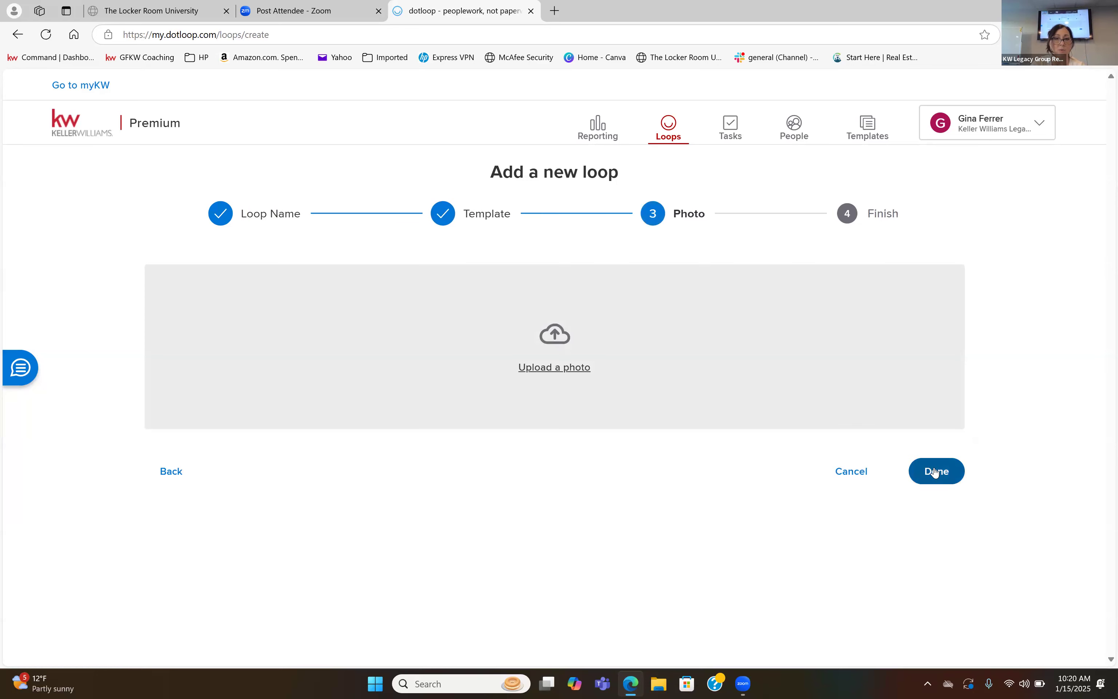
Finish the new loop without a photo, open it and set its transaction type to Purchase.
left_click(934, 471)
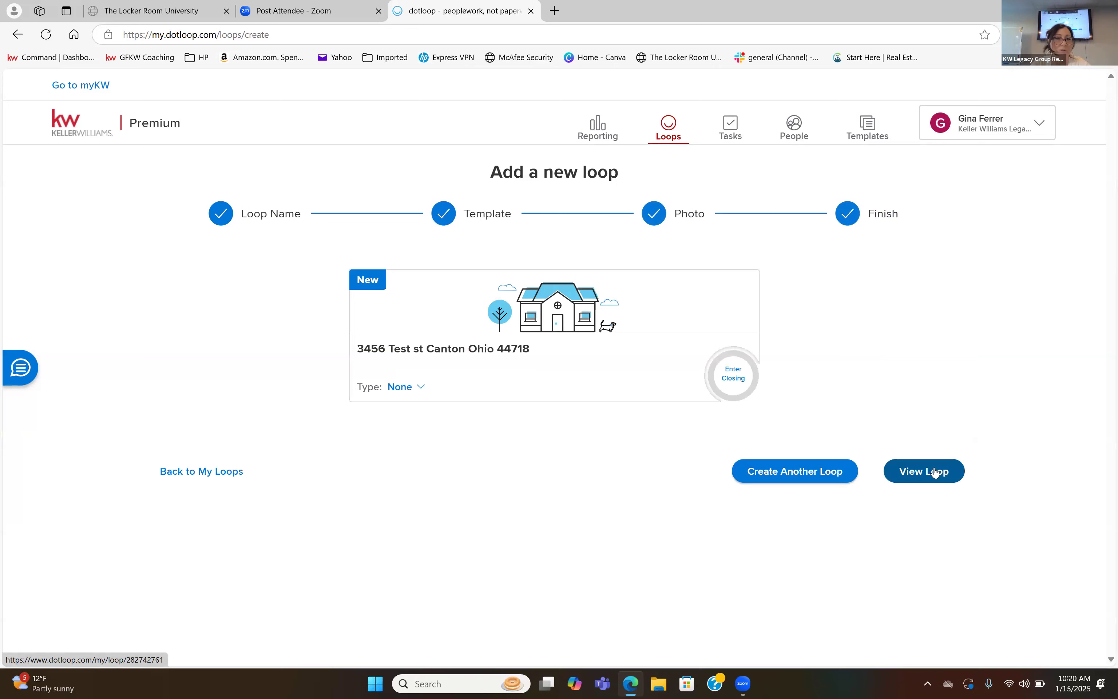
left_click(934, 470)
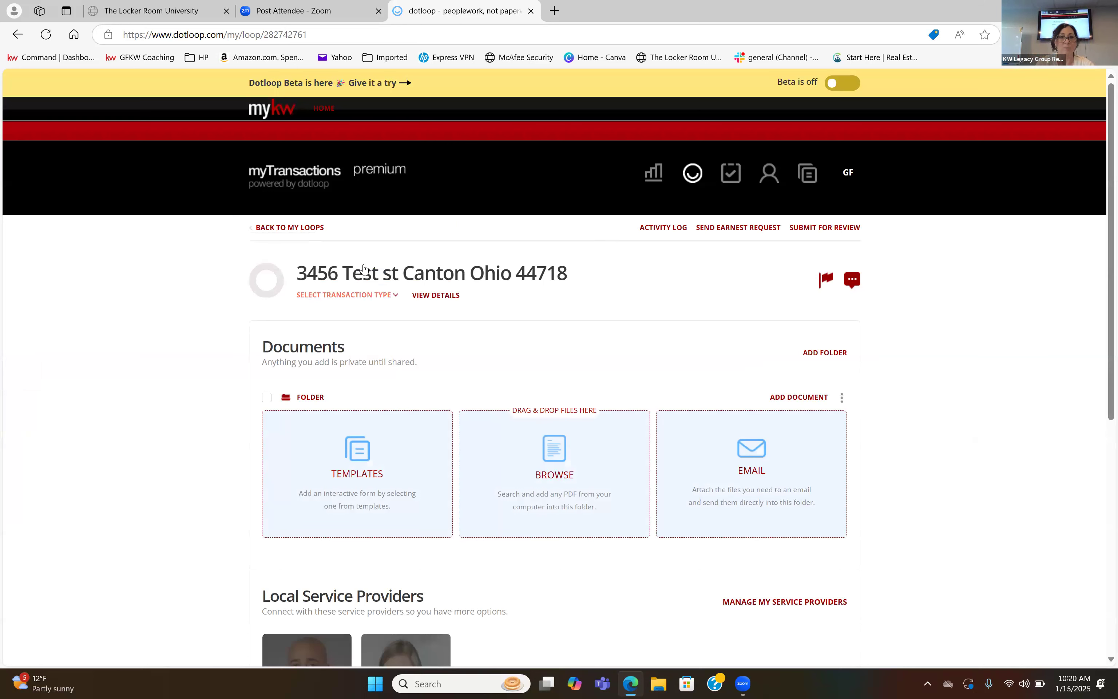
left_click(336, 297)
left_click(323, 318)
Add a second folder to the loop's documents and keep its default name.
scroll(554, 370, "down", 2)
left_click(829, 248)
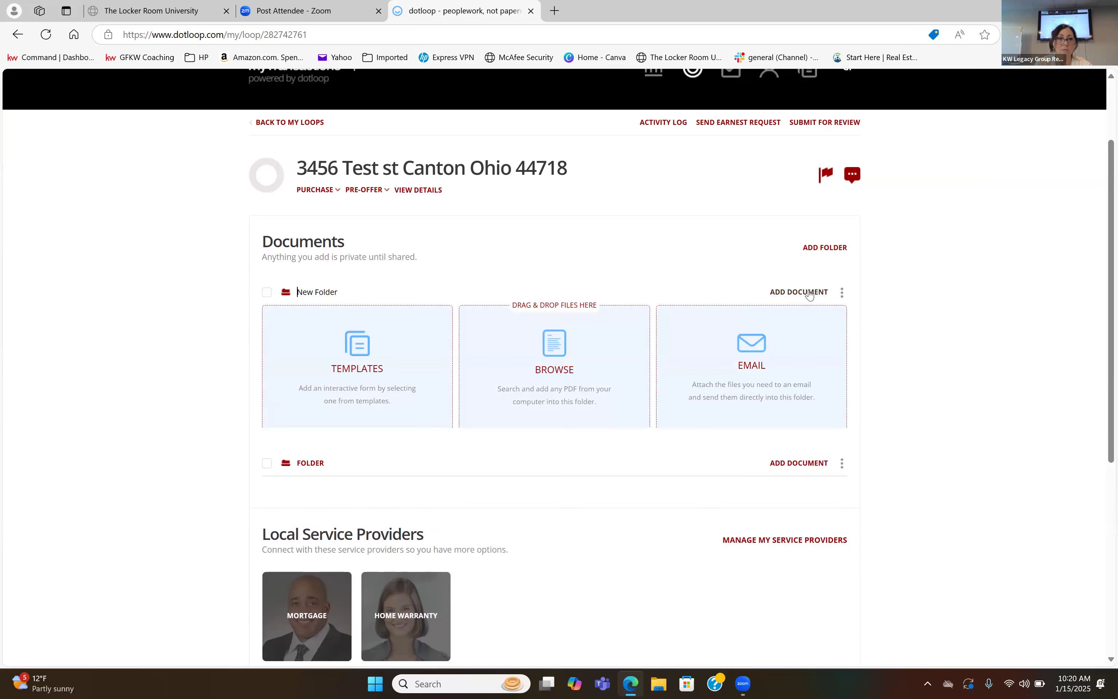
left_click(787, 293)
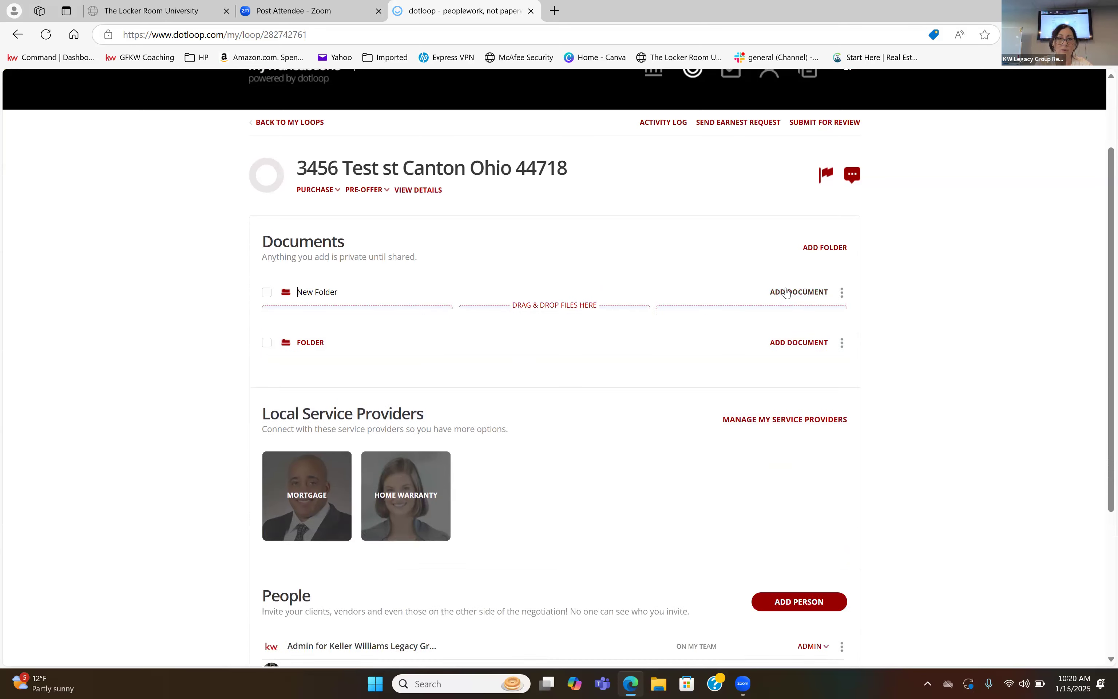
left_click(967, 324)
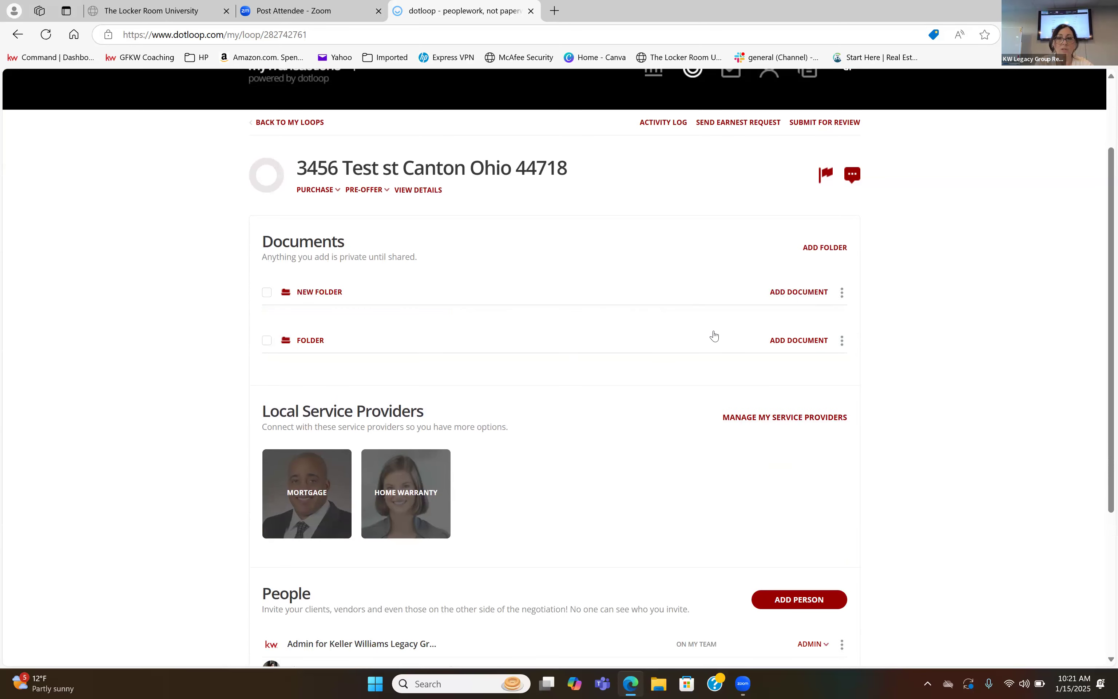
Rename the newly added document folder as "Buyer docs".
left_click(842, 292)
left_click(906, 280)
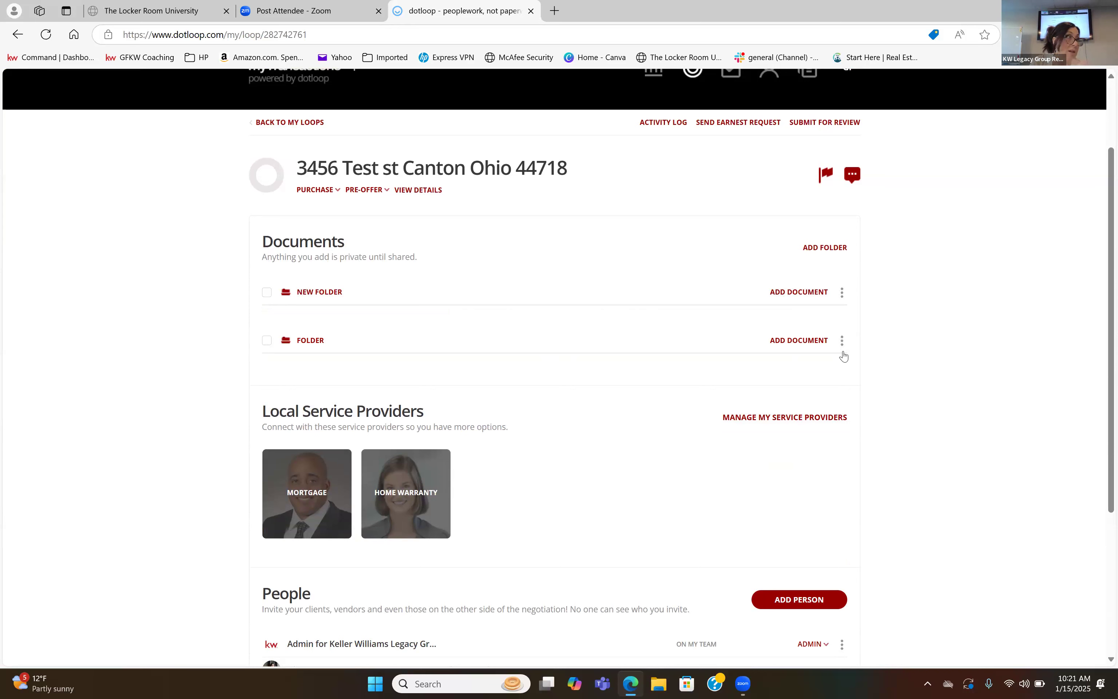
left_click(841, 295)
left_click(820, 316)
left_click(347, 293)
key("BackSpace")
key("BackSpace")
key("BackSpace")
key("BackSpace")
key("BackSpace")
key("BackSpace")
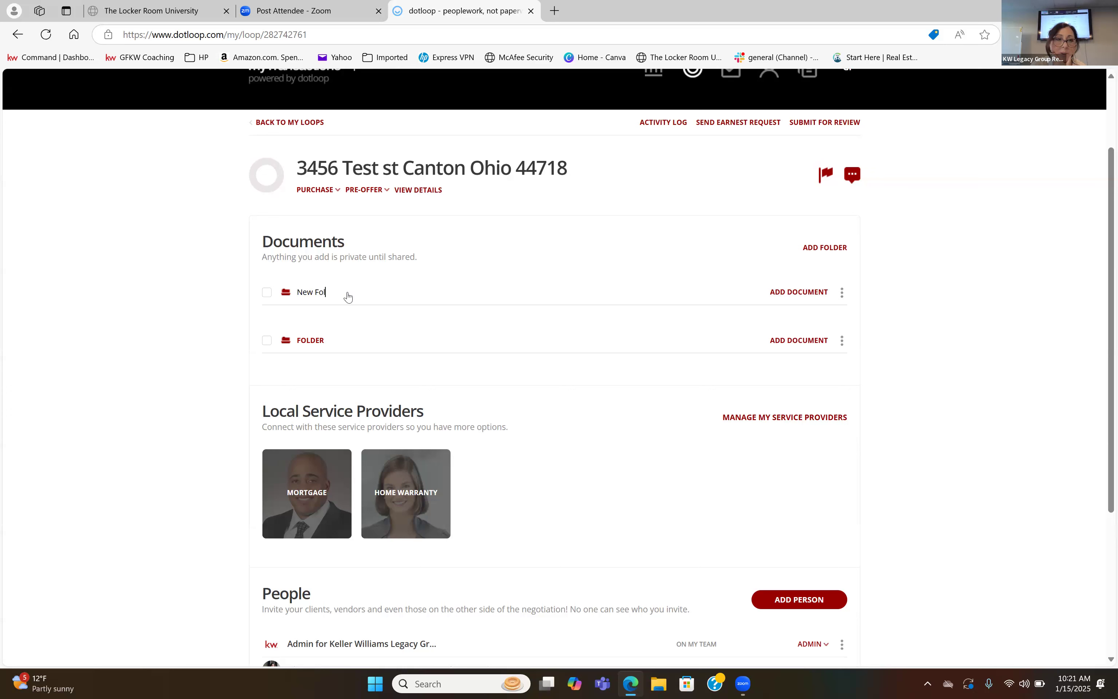
key("BackSpace")
key("BackSpace")
key("BackSpace")
key("BackSpace")
type("Buyr")
key("BackSpace")
type("er docs")
key("Return")
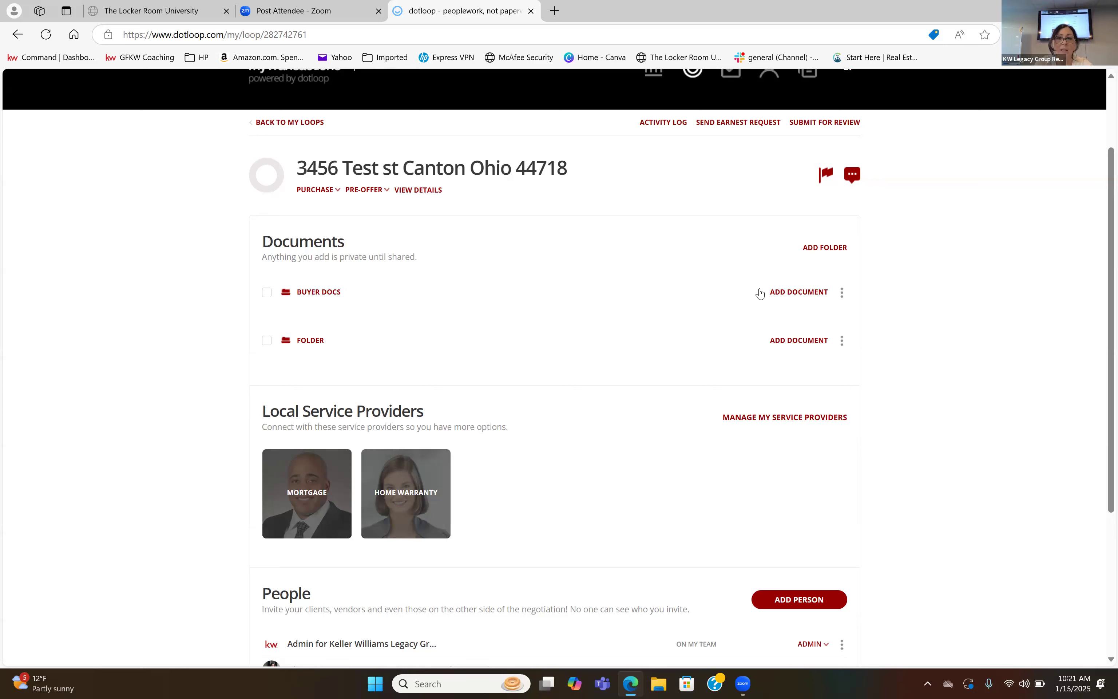
Open the name of the loop's original document folder for editing.
left_click(842, 342)
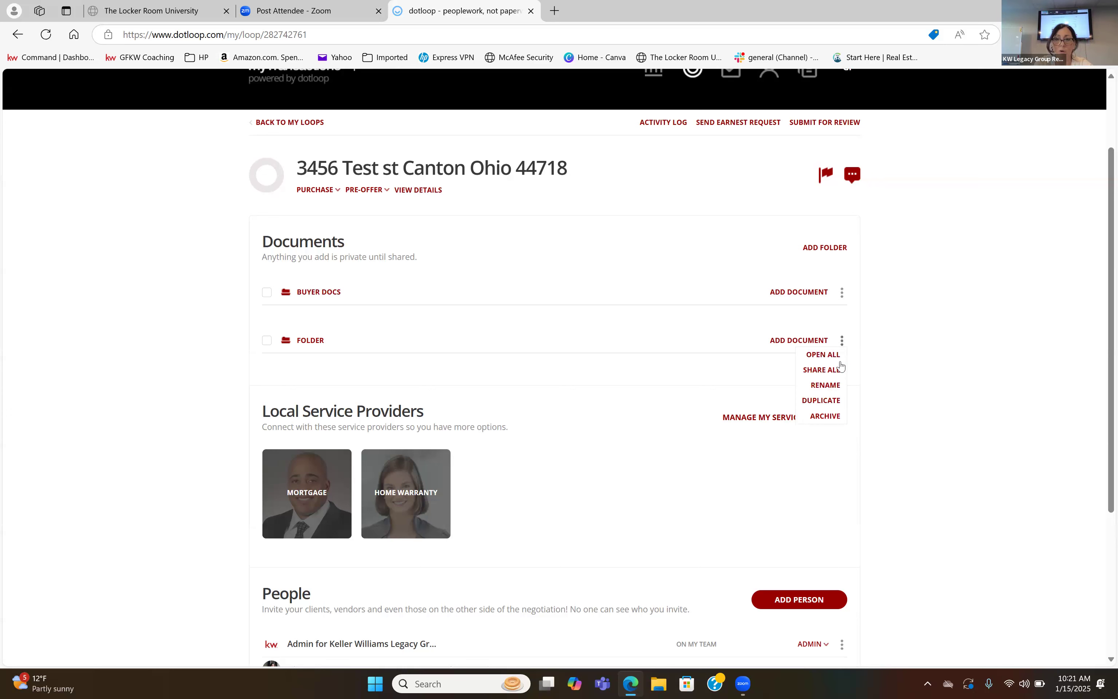
left_click(834, 388)
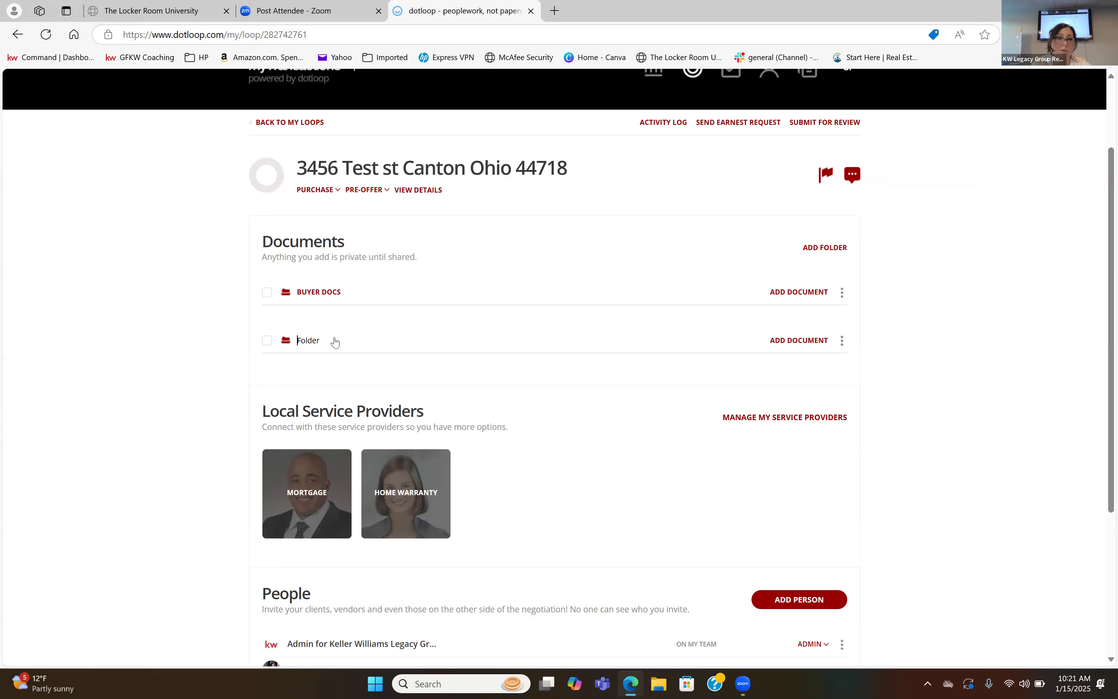
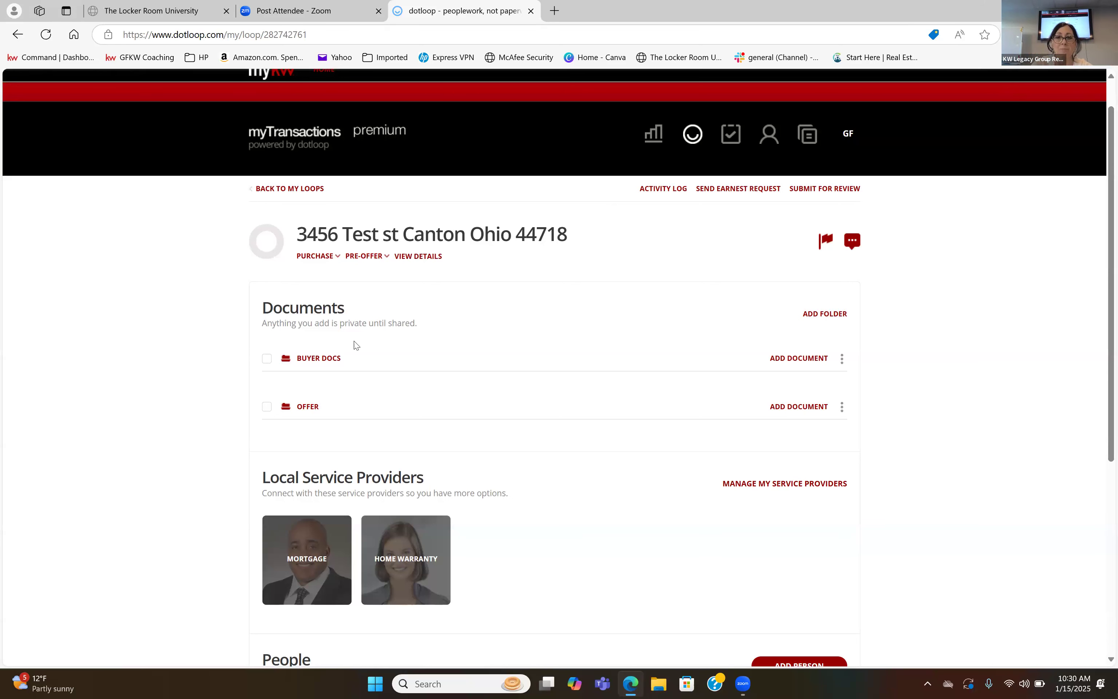
Copy the upload email address of the Buyer docs folder for adding documents by email.
left_click(806, 362)
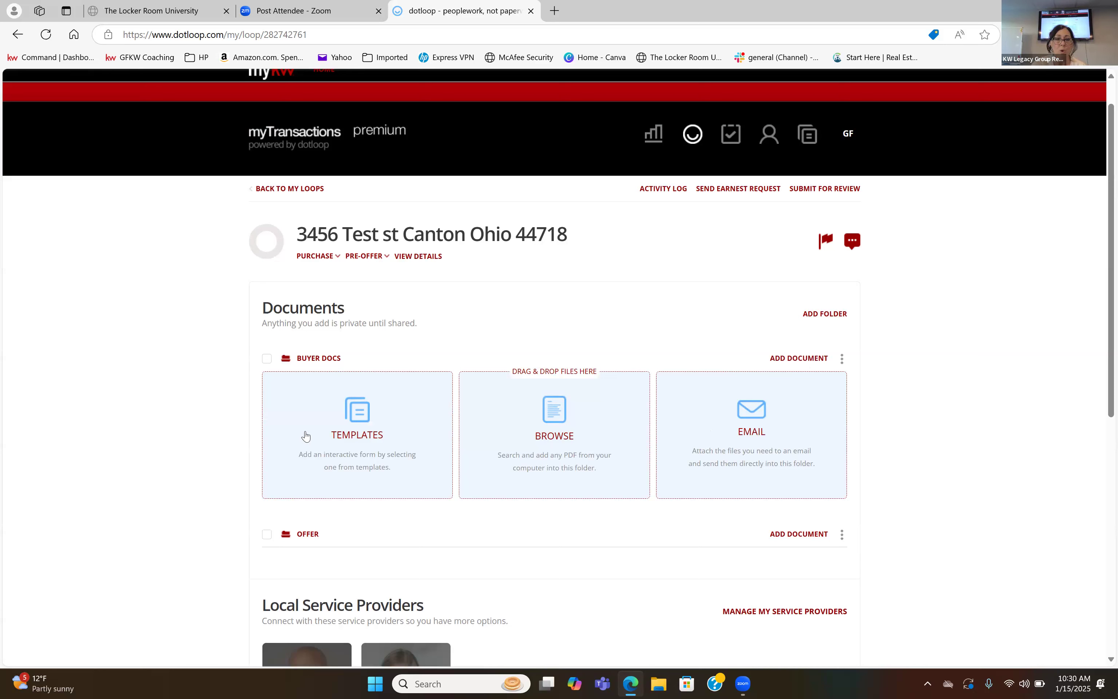
left_click(789, 435)
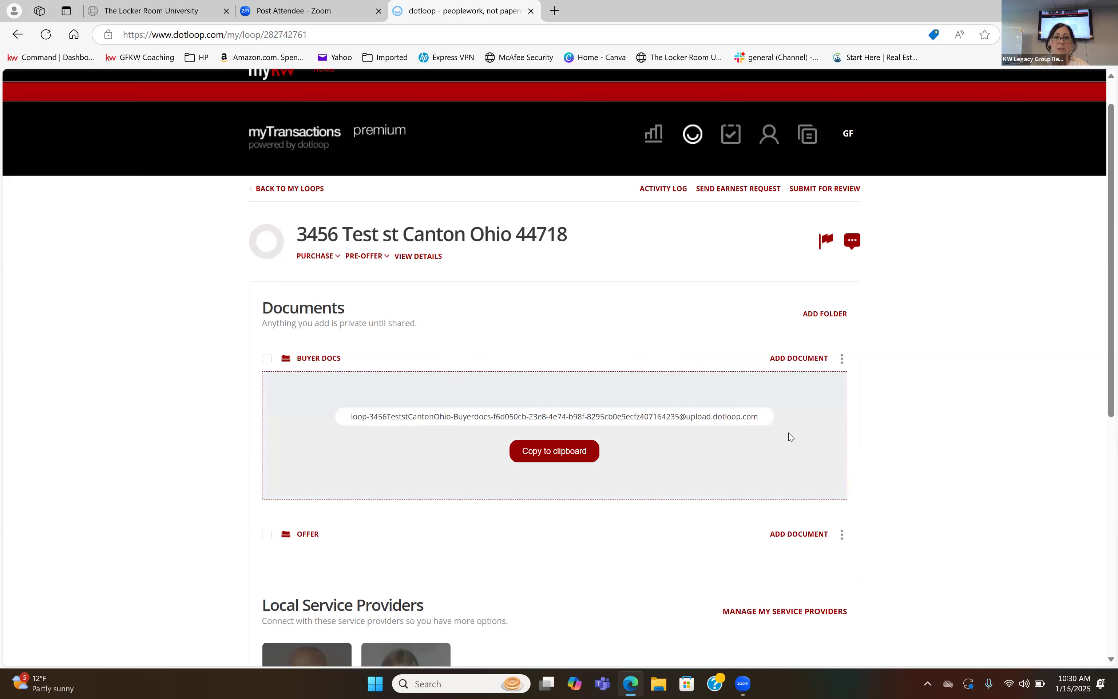
left_click(558, 461)
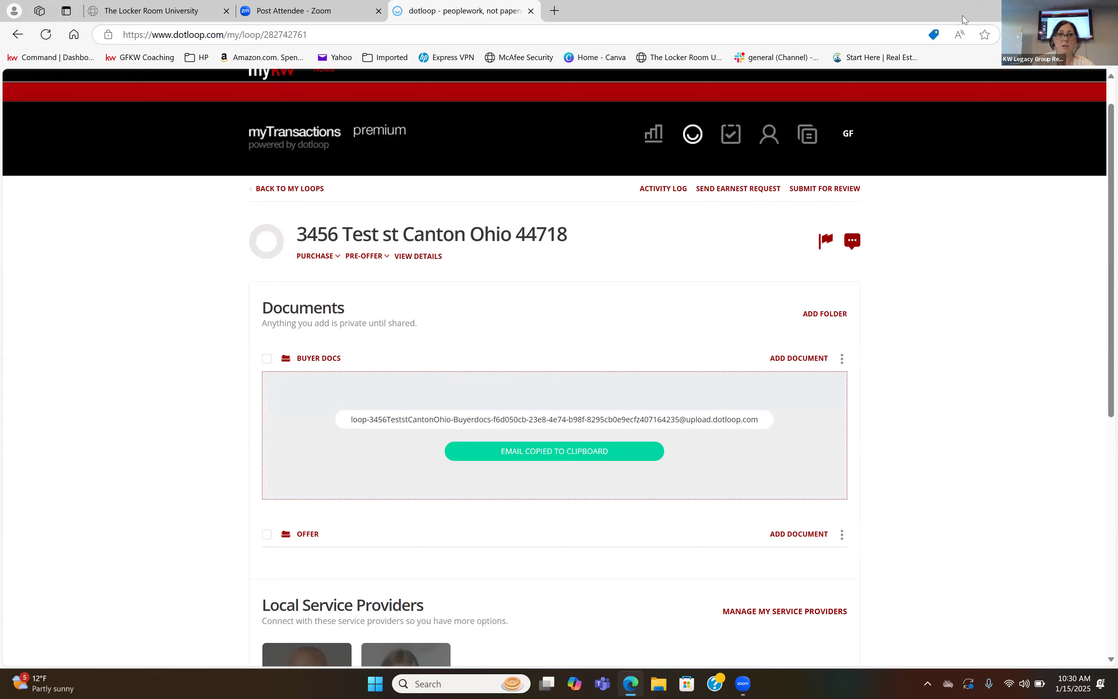
Switch to Yahoo Mail from the desktop and open the "pre app" message containing the pre-approval PDF.
key("super+d")
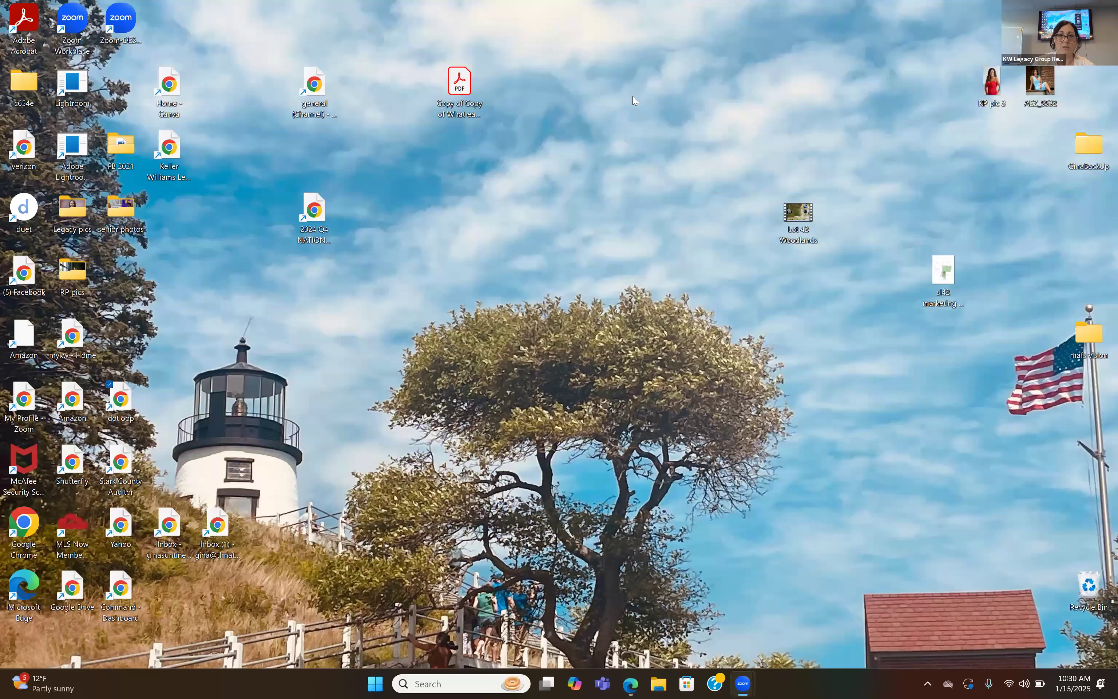
left_click(127, 527)
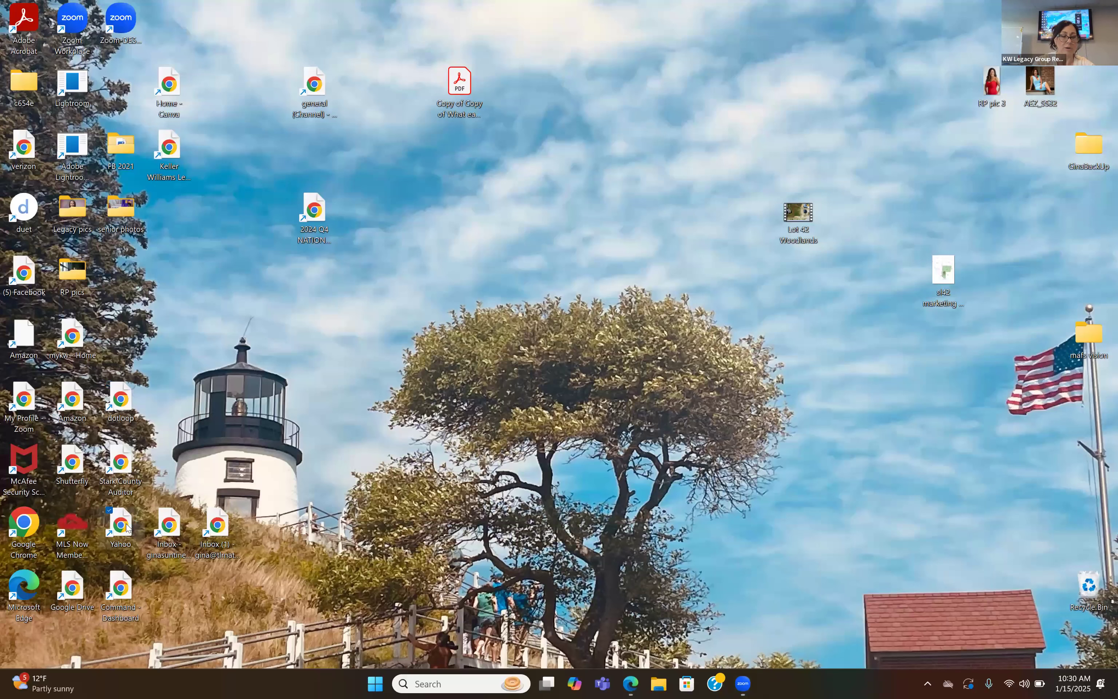
double_click(127, 527)
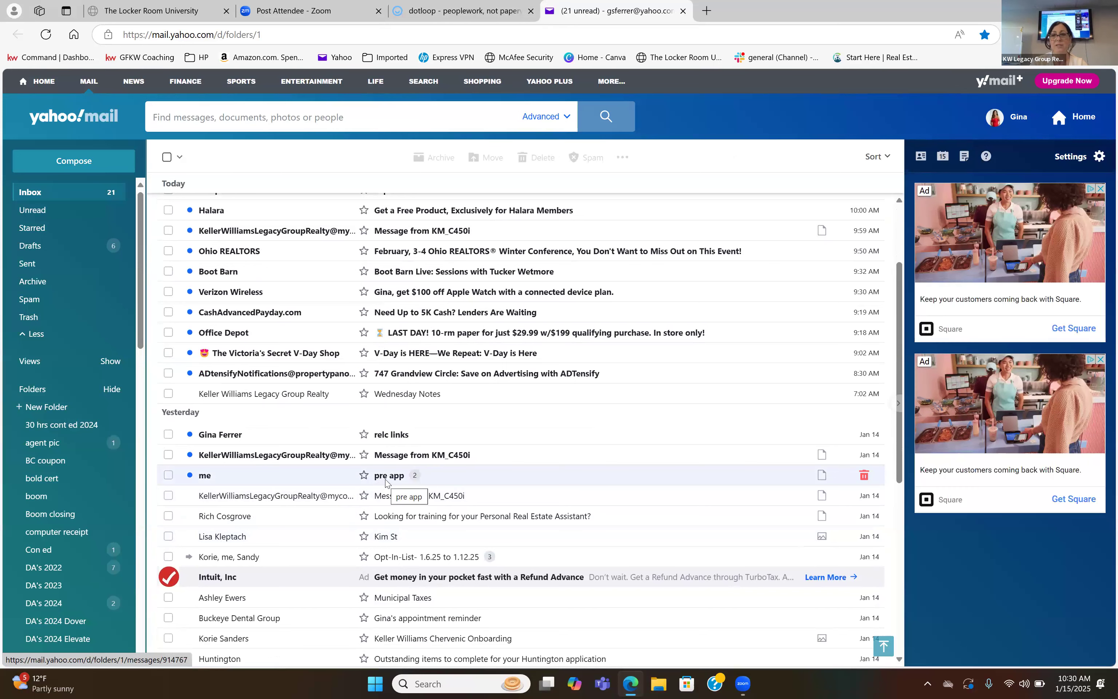
left_click(387, 483)
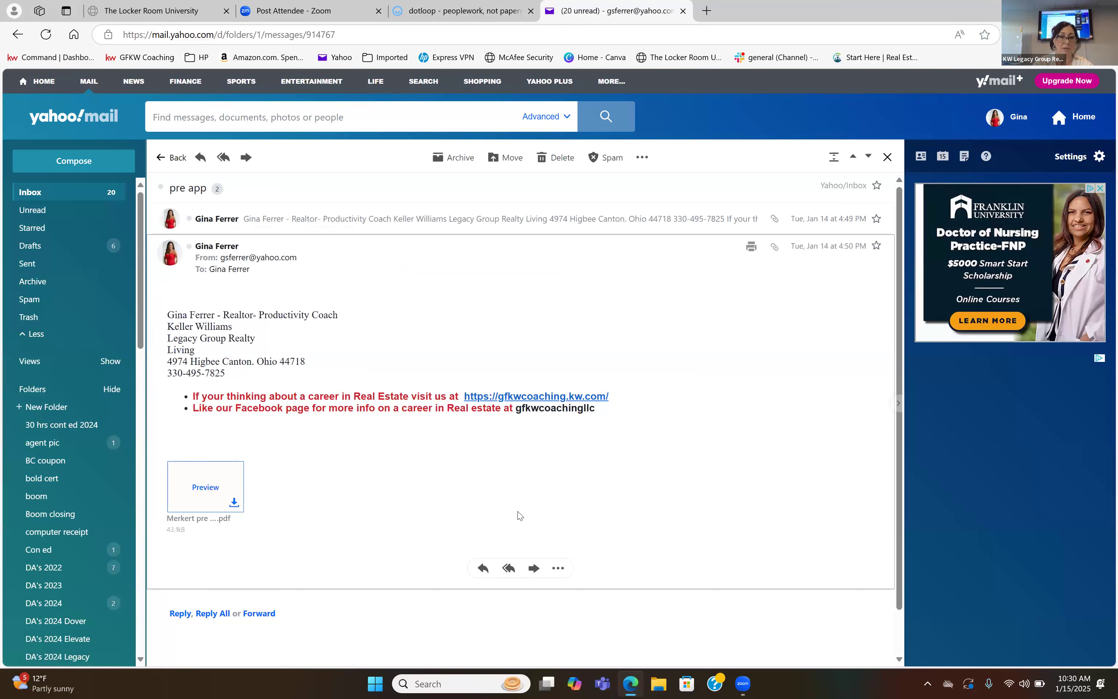
Forward the "pre app" message with its PDF attachment to the copied Buyer docs upload address.
left_click(533, 565)
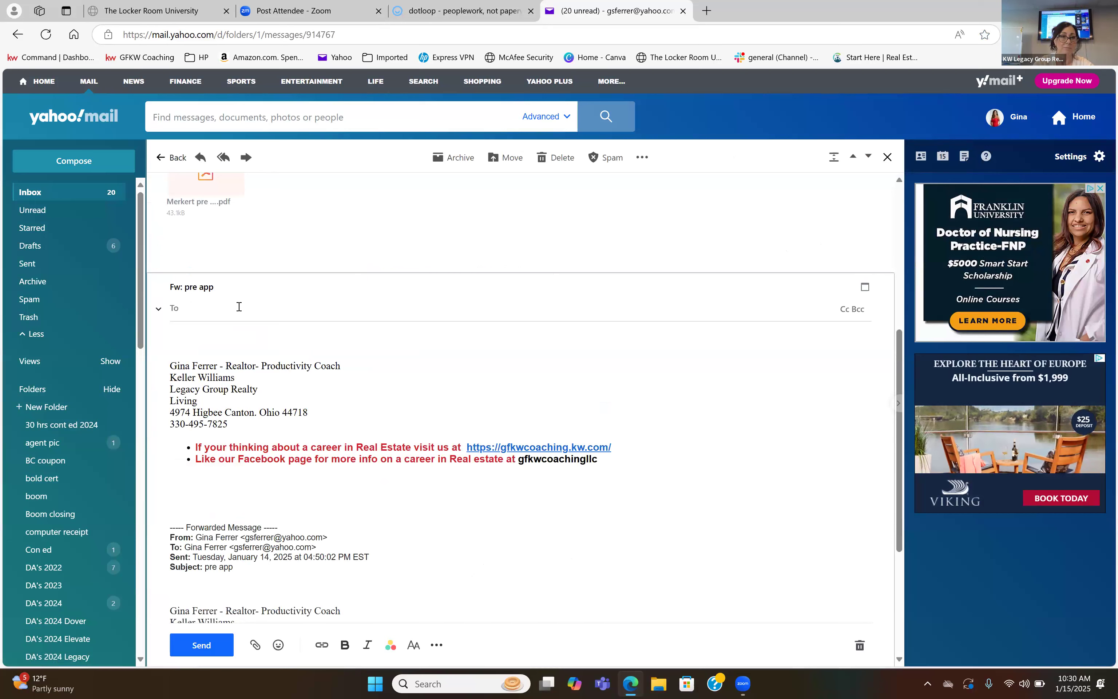
right_click(238, 306)
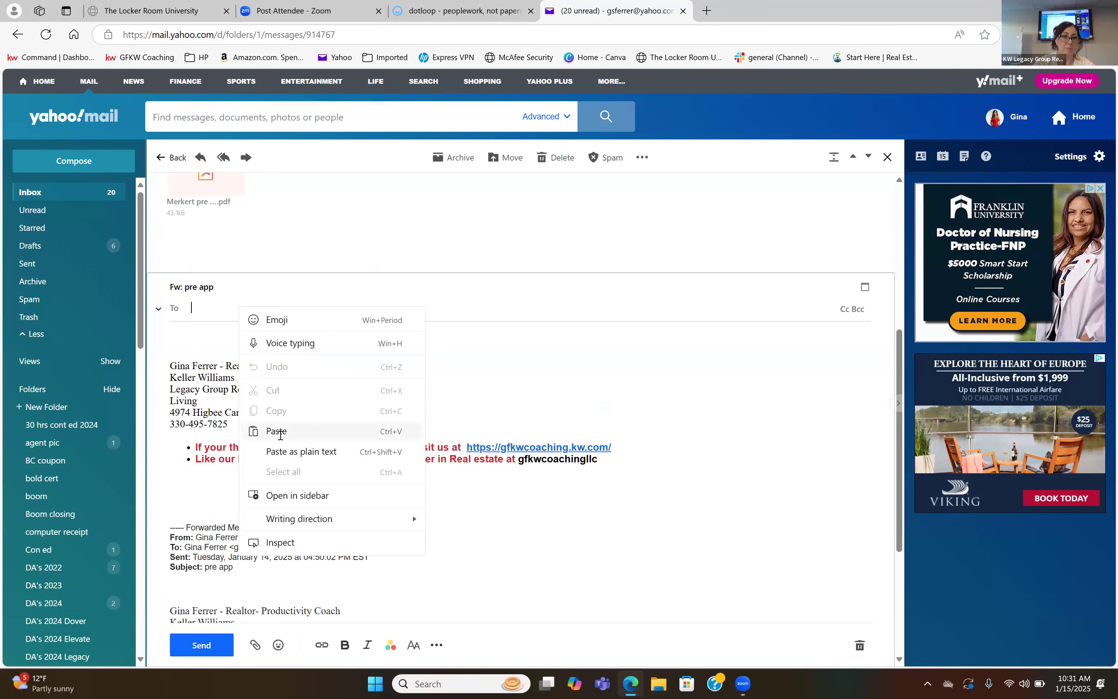
left_click(277, 432)
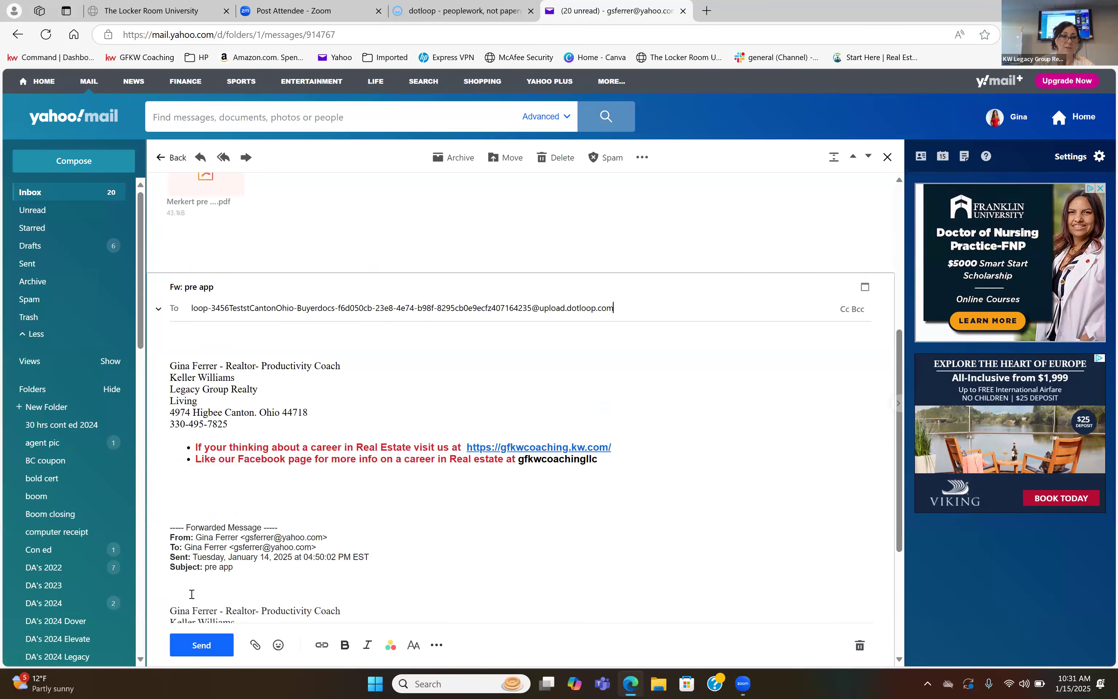
left_click(198, 644)
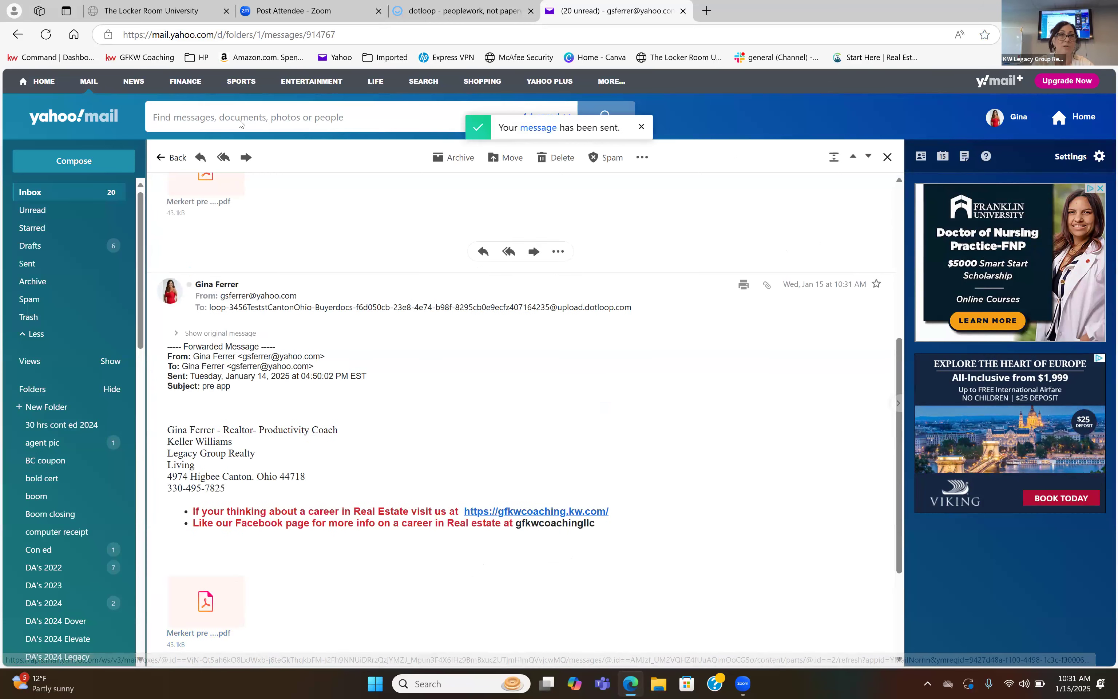
Switch back to dotloop, refresh the loop and upload the Residential Property Disclosure PDF from Downloads into the Buyer docs folder.
left_click(442, 13)
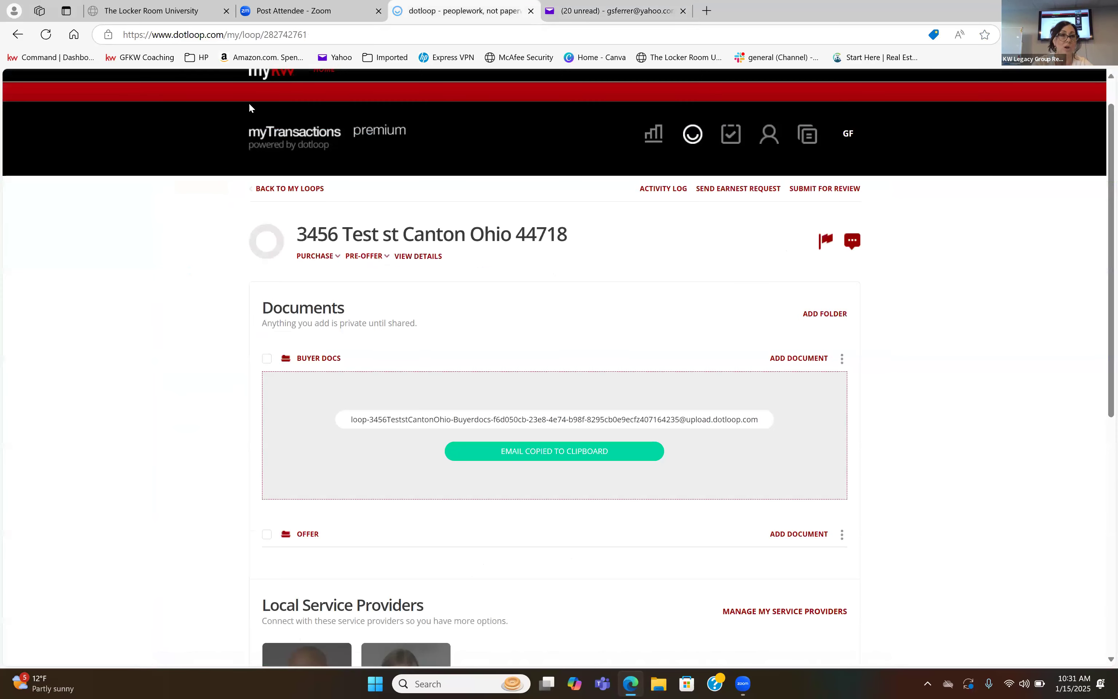
left_click(46, 34)
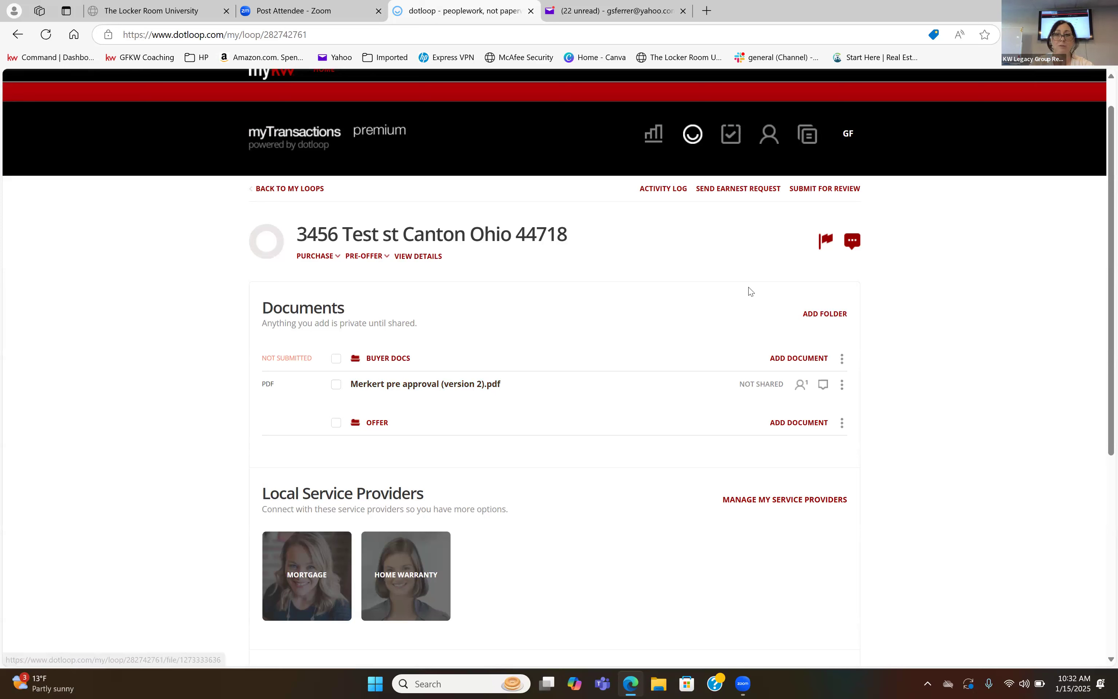
left_click(798, 359)
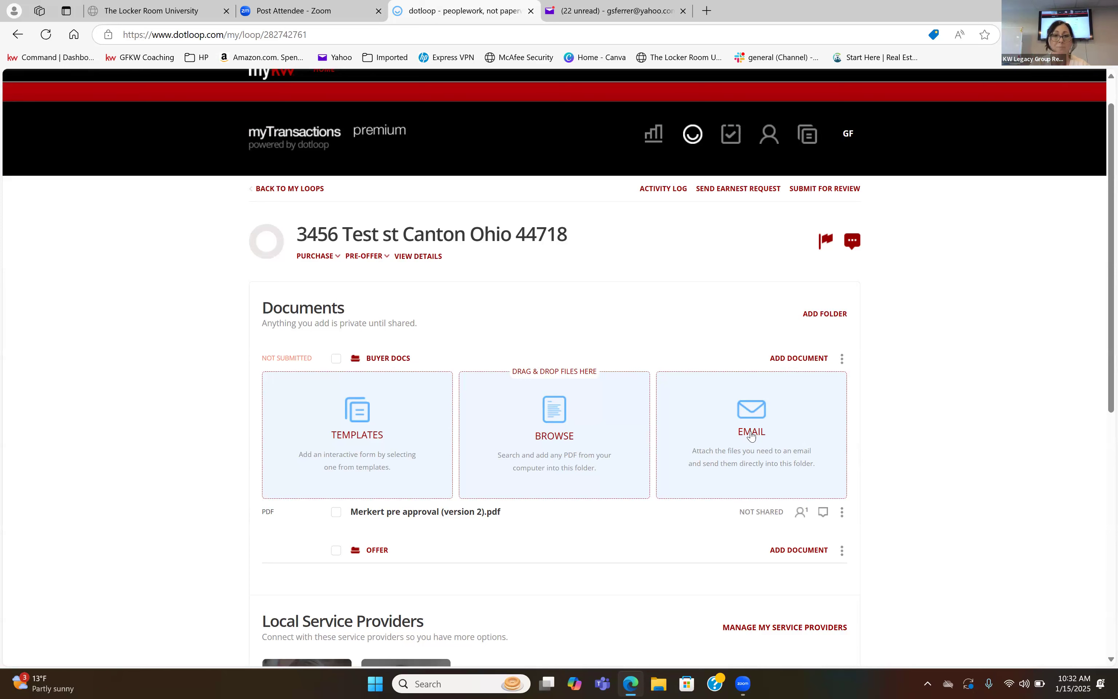
left_click(562, 452)
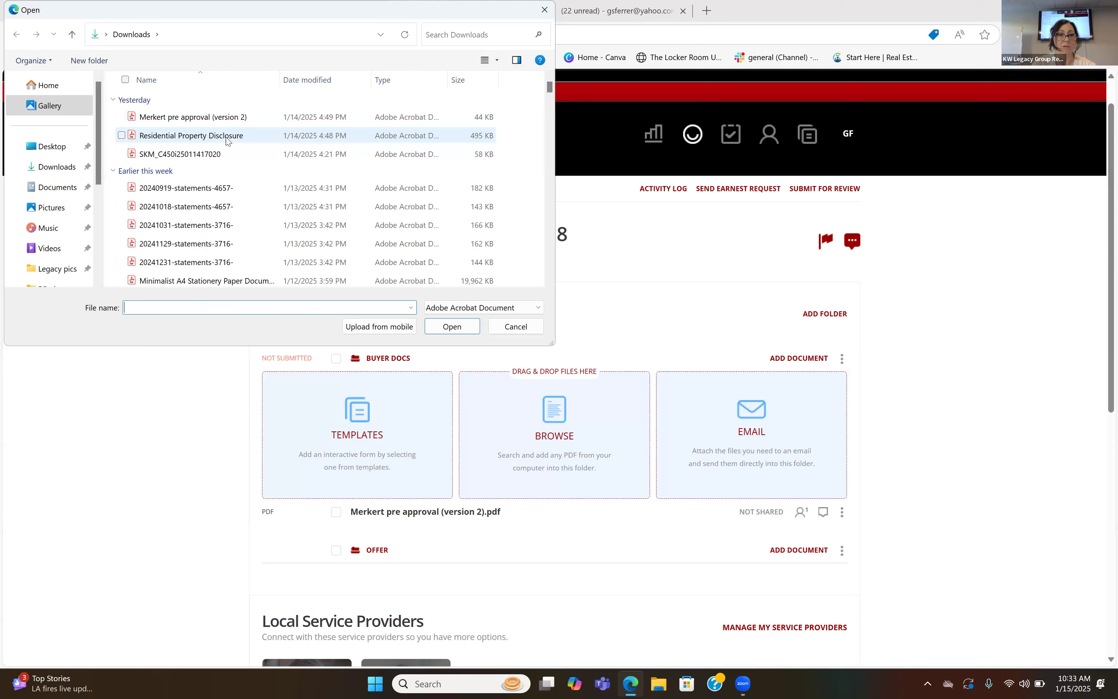
left_click(226, 140)
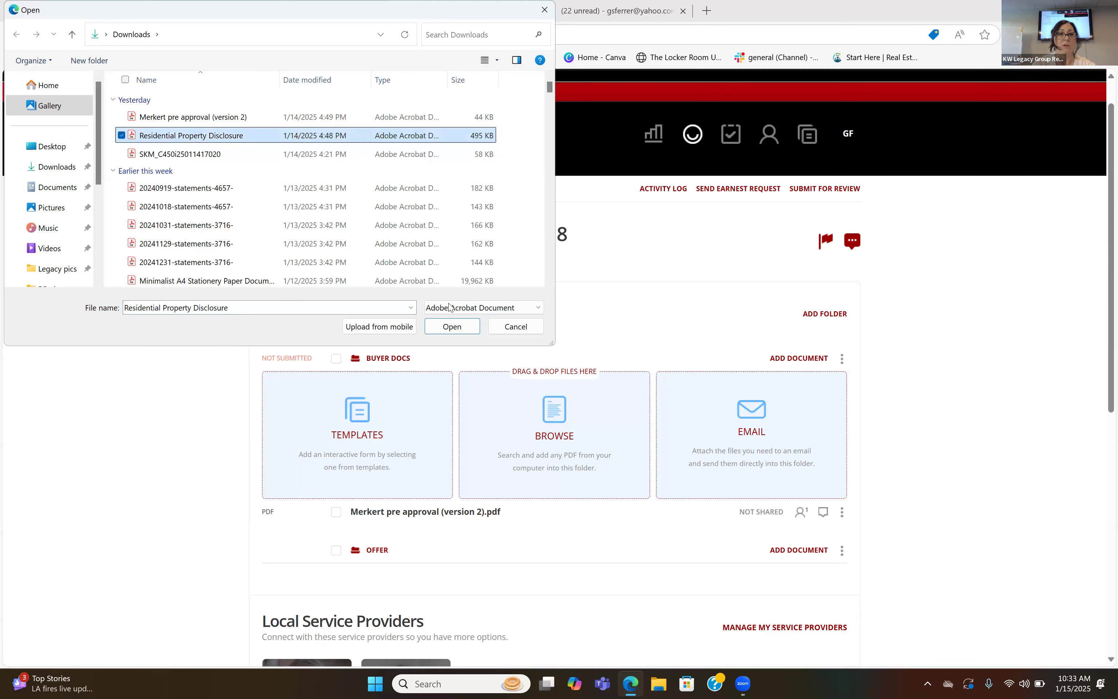
left_click(448, 328)
Move the Residential Property Disclosure from Buyer docs into the Offer folder and collapse the add-document options.
scroll(432, 272, "down", 5)
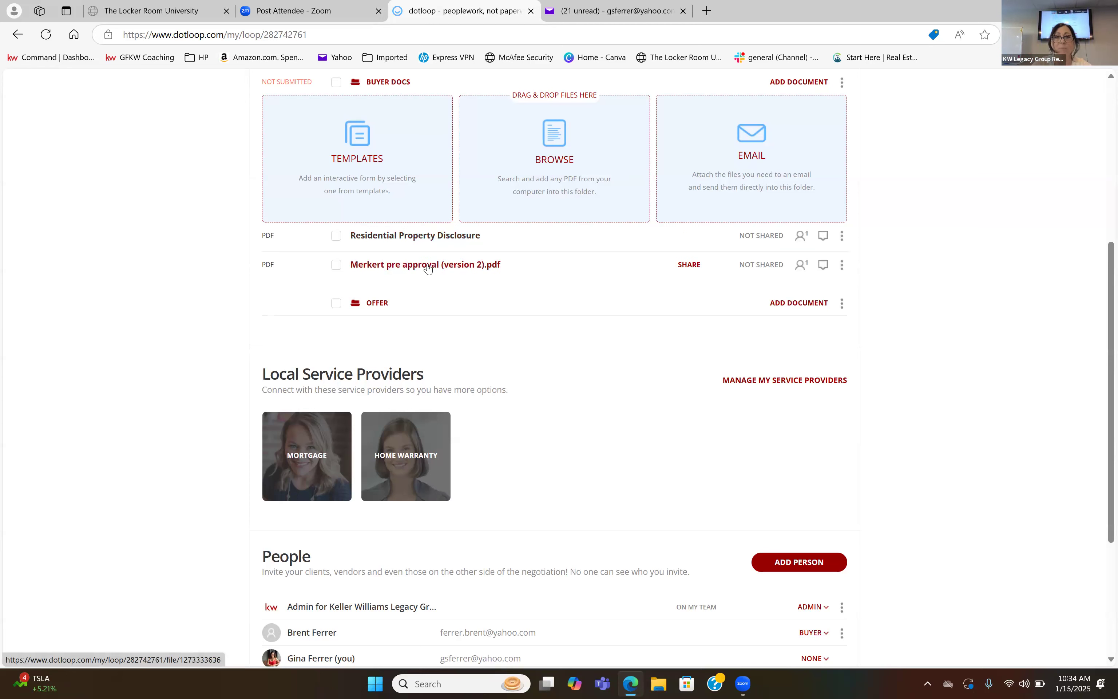
left_click_drag(432, 240, 431, 306)
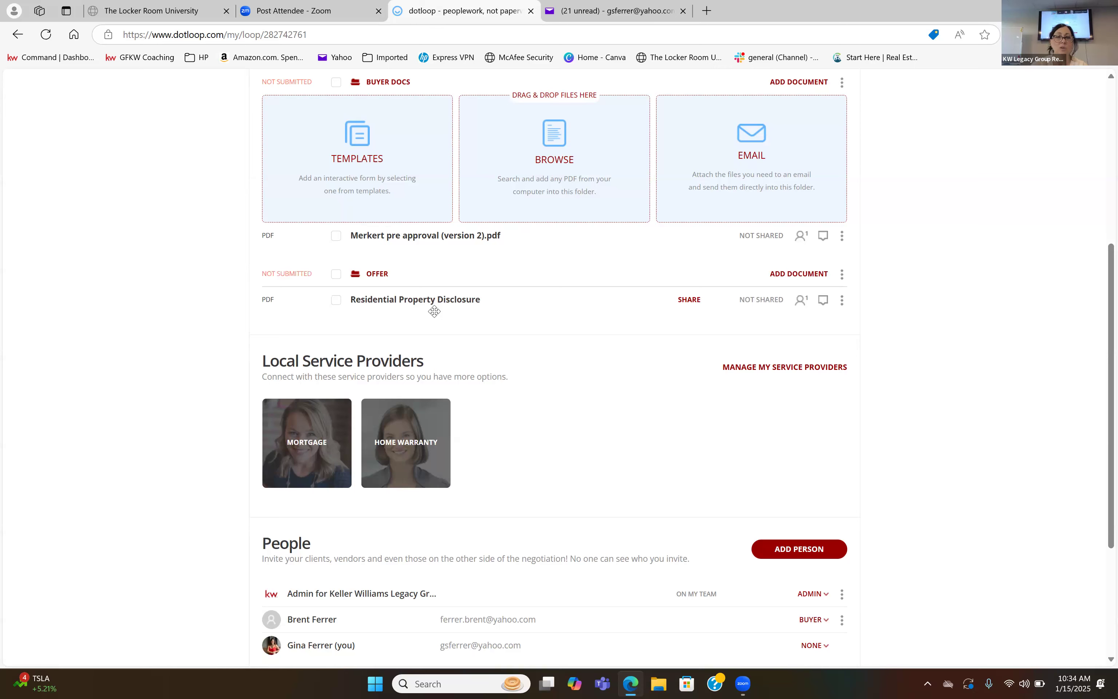
scroll(861, 274, "up", 2)
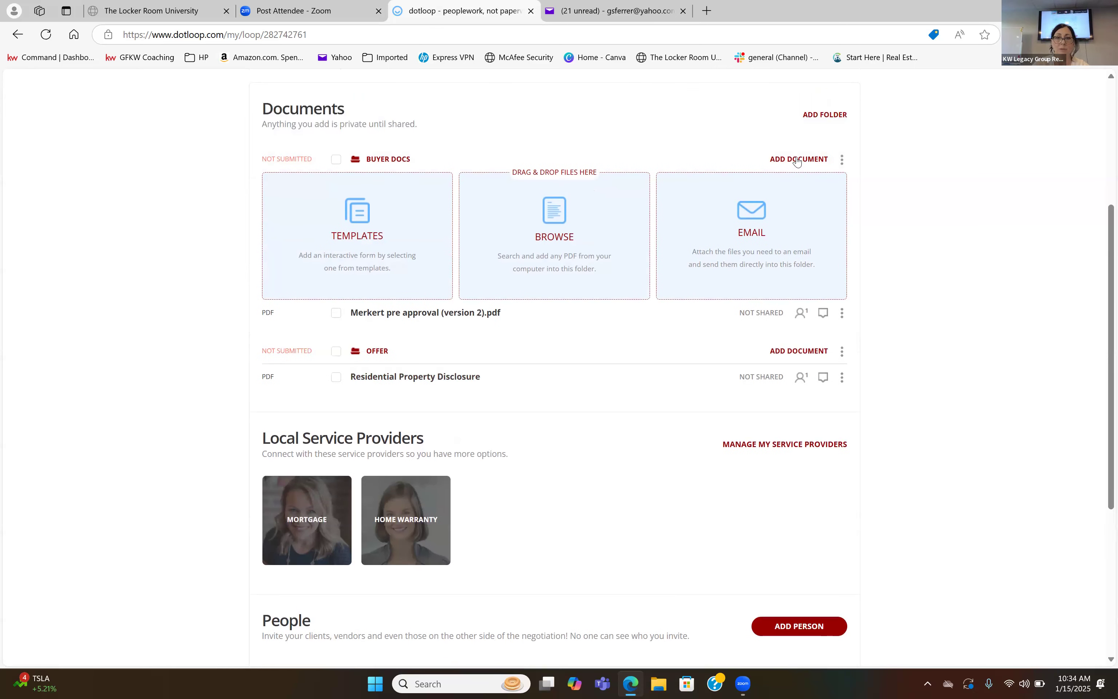
left_click(796, 160)
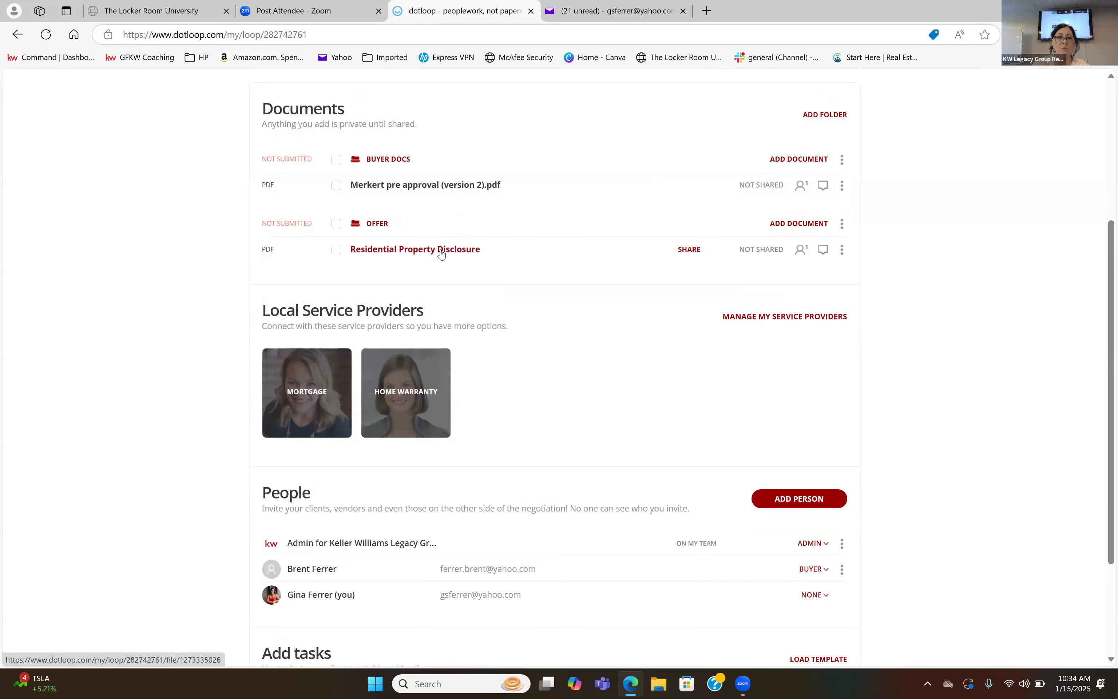
Open the Residential Property Disclosure for viewing, return to the loop and move the document into the Offer folder again.
left_click(434, 223)
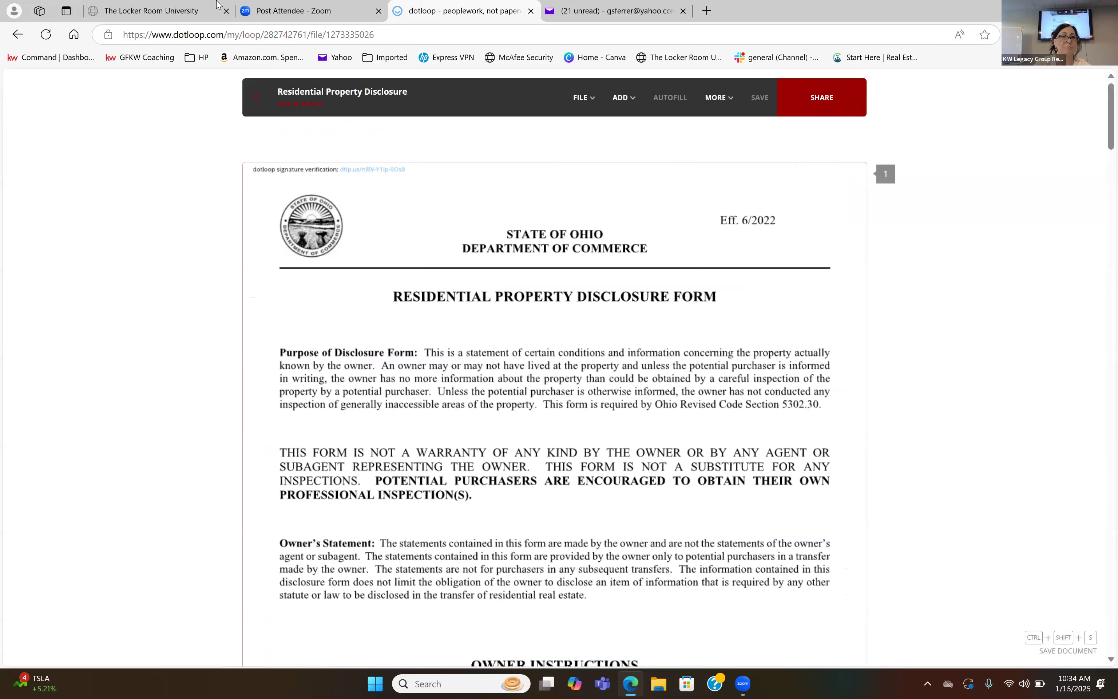
left_click(16, 35)
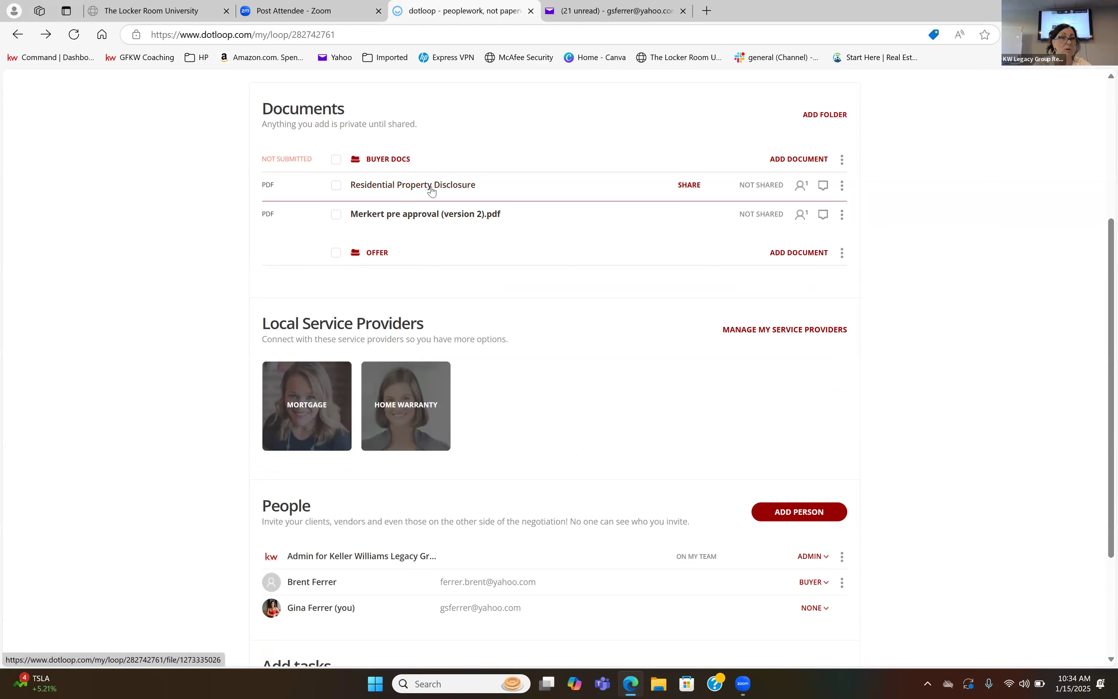
left_click_drag(429, 187, 429, 267)
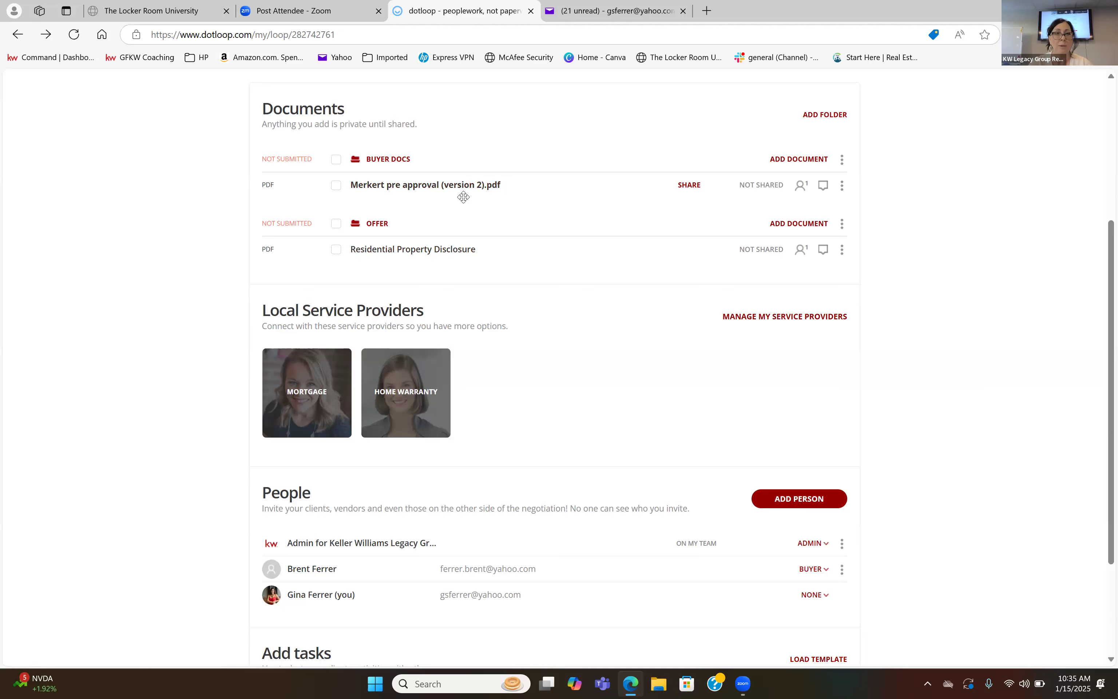
Start adding template documents to the Buyer docs folder and show the Sales Documents template set.
scroll(463, 198, "up", 1)
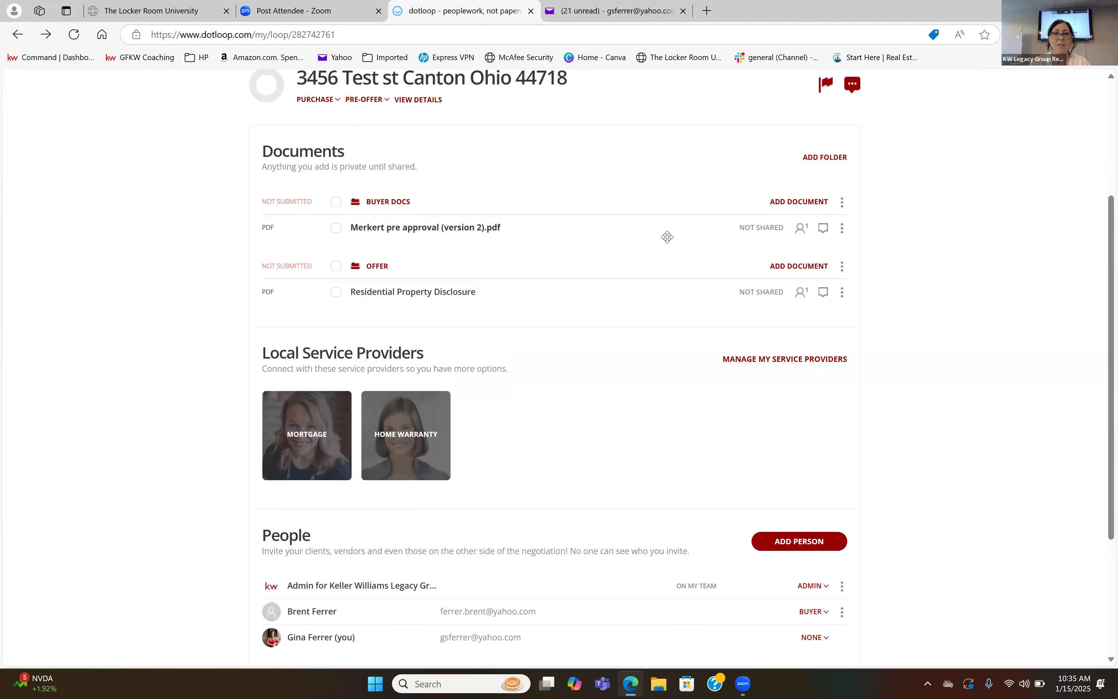
left_click(804, 204)
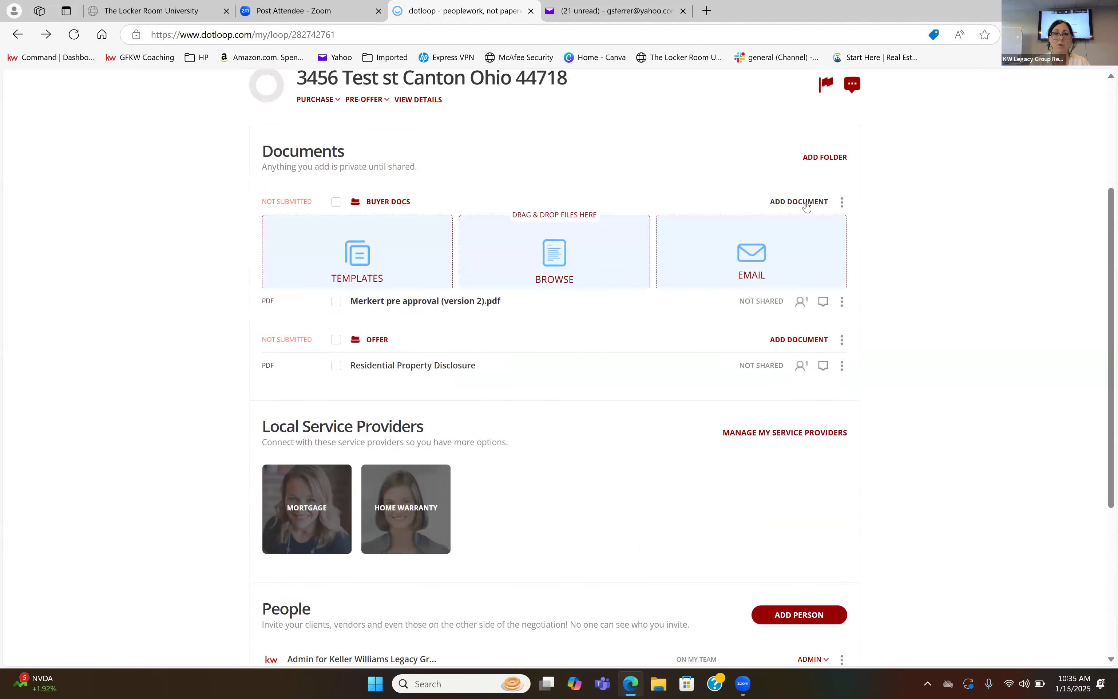
left_click(356, 284)
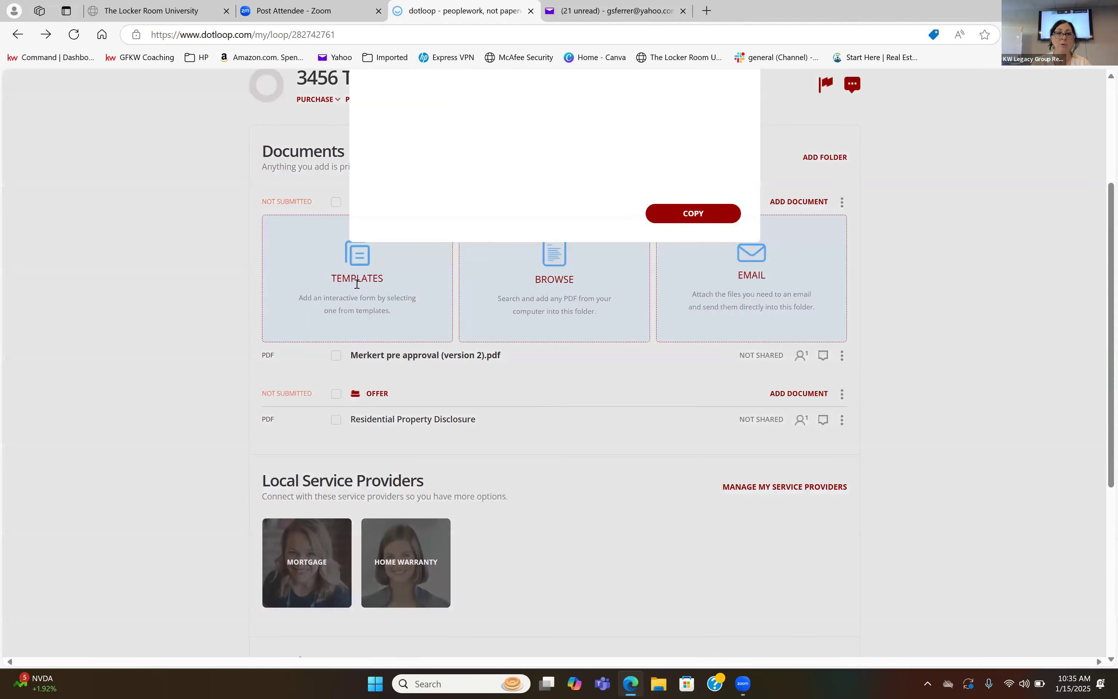
left_click_drag(484, 325, 483, 411)
left_click(421, 391)
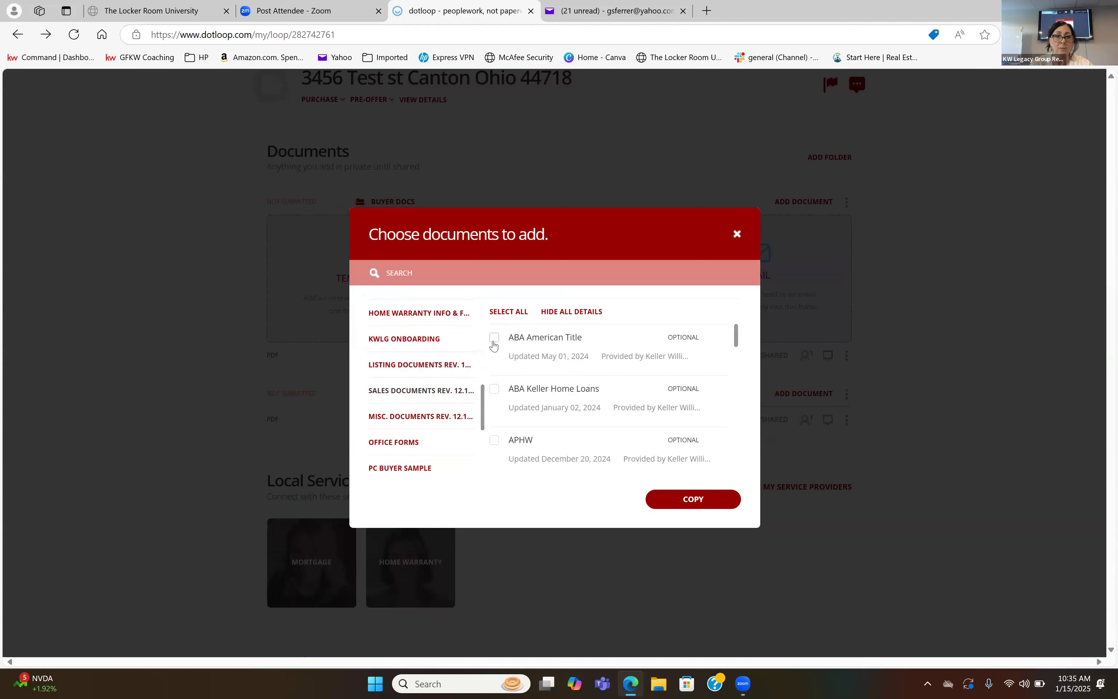
Select the Agency Disclosure 02-10-19 and Anti Fraud Disclosure (Revised 10 21) among the sales documents.
scroll(570, 410, "down", 2)
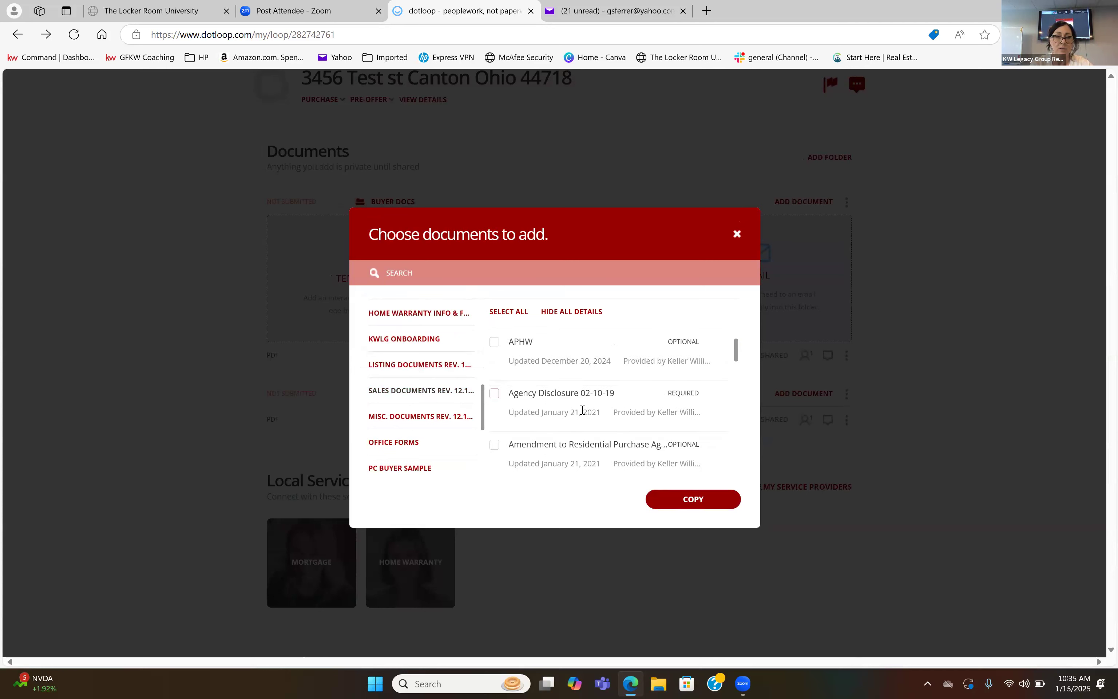
left_click(608, 413)
scroll(608, 413, "down", 1)
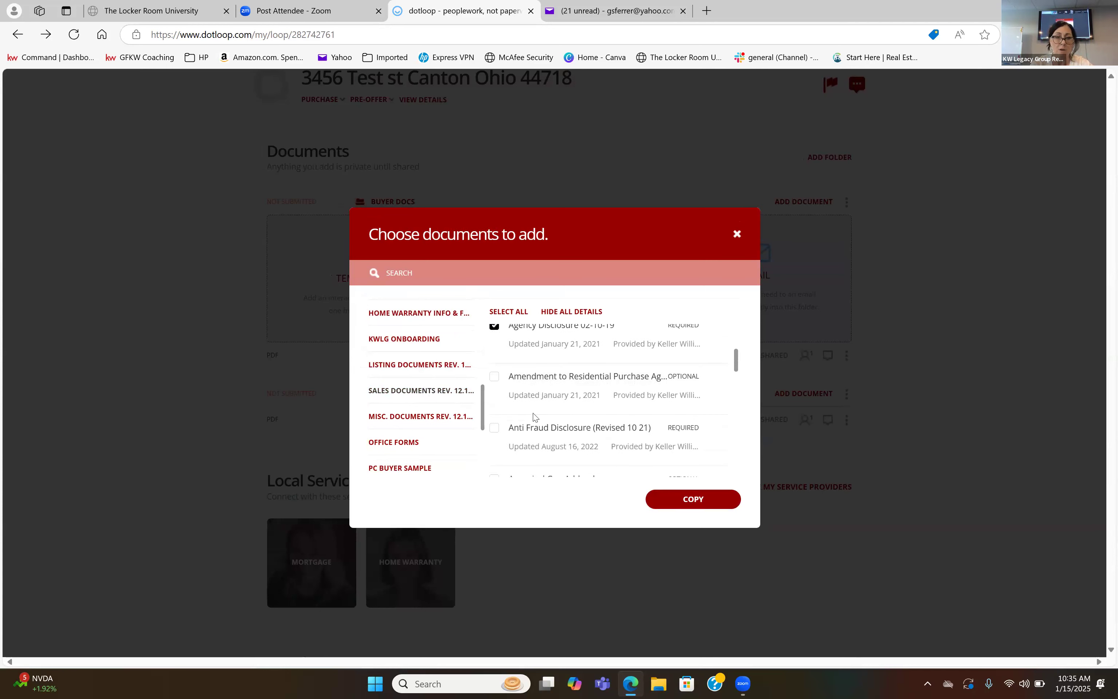
left_click(493, 429)
scroll(569, 424, "down", 1)
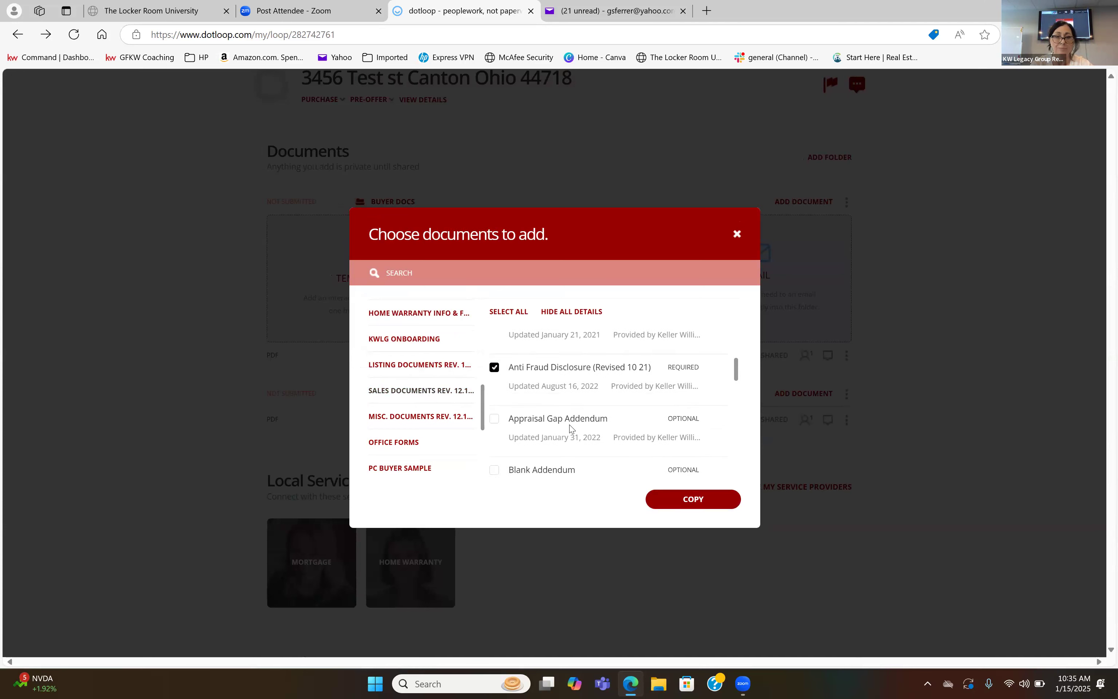
Add the Buyer Broker Compensation Agreement and the Buyer Representation Agreement to the selected sales documents.
scroll(571, 428, "down", 1)
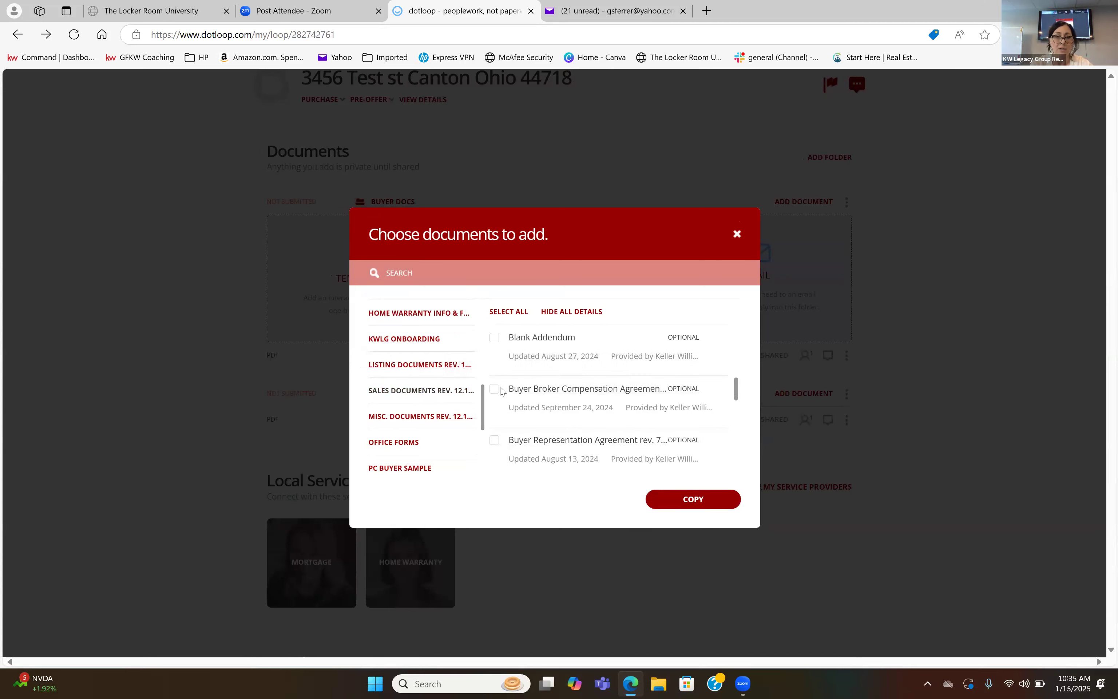
left_click(495, 391)
scroll(576, 404, "down", 1)
left_click(494, 394)
scroll(559, 406, "down", 1)
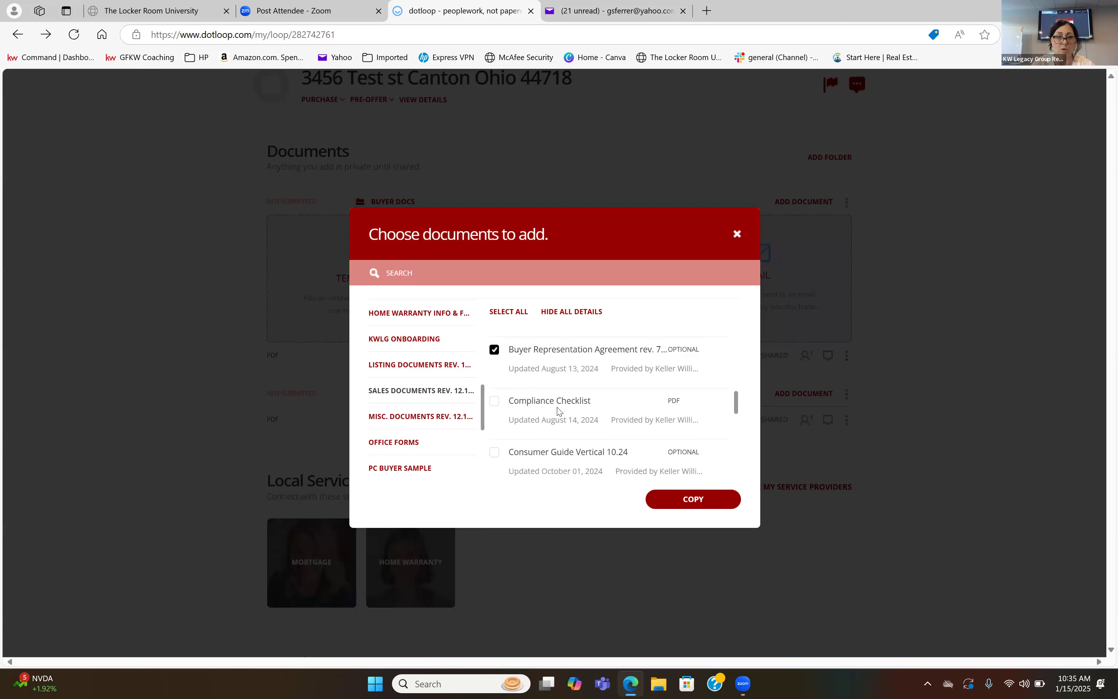
Include Consumer Guide Vertical 10.24 in the document selection and look through the following sales forms.
scroll(558, 411, "down", 1)
left_click(494, 419)
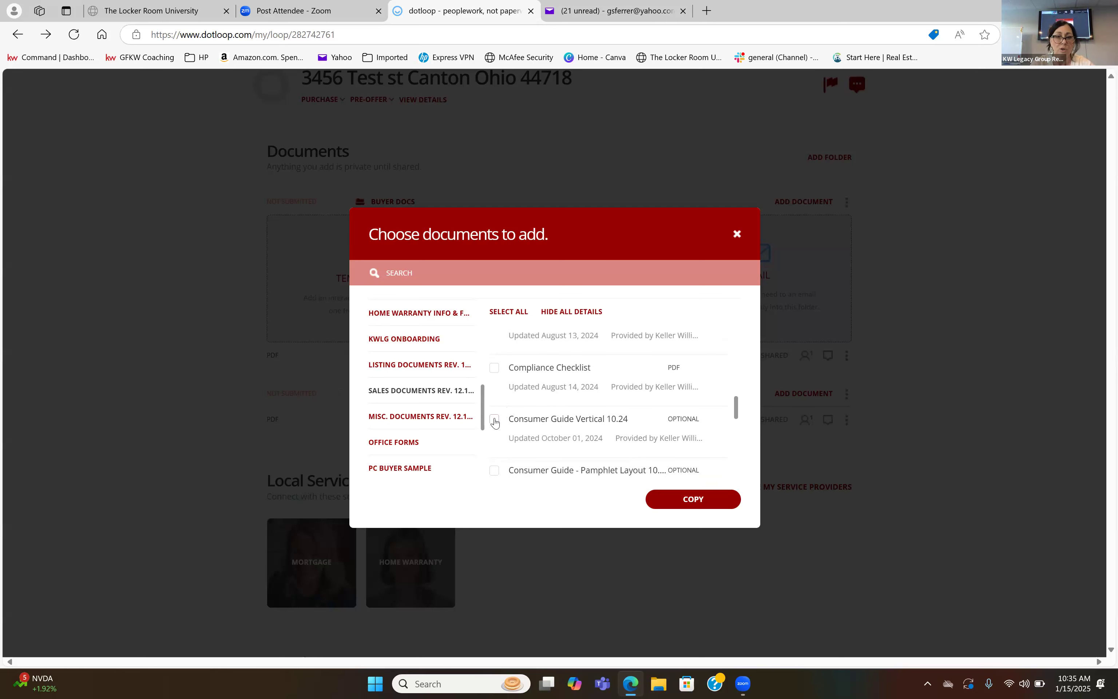
scroll(608, 420, "down", 1)
scroll(608, 420, "down", 2)
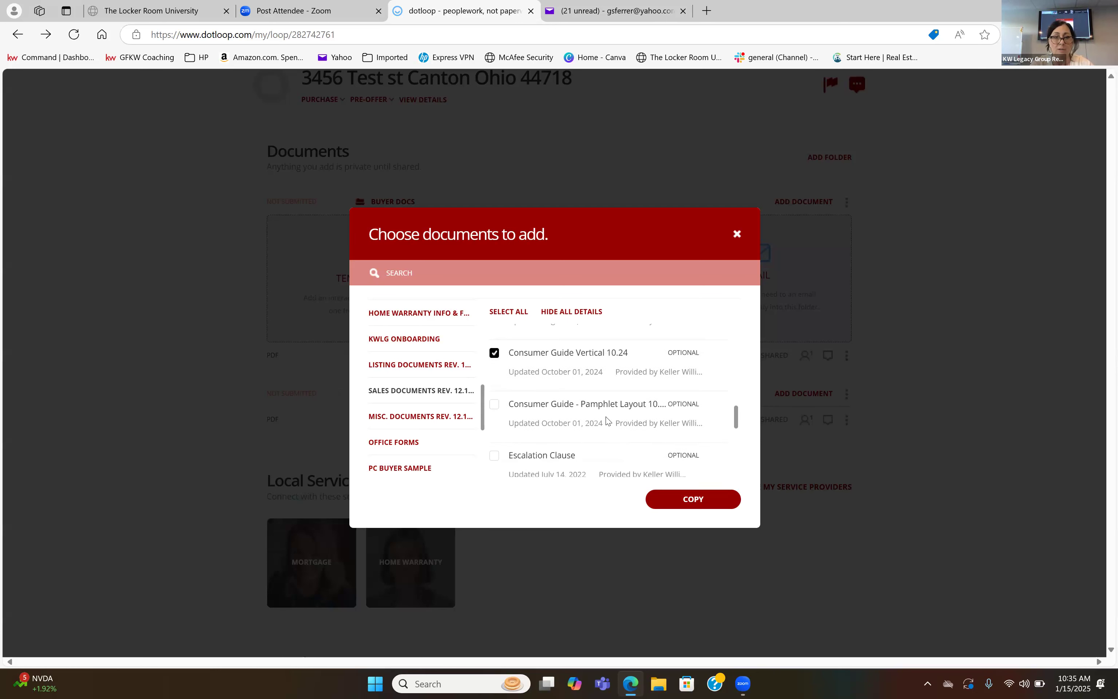
scroll(606, 418, "down", 1)
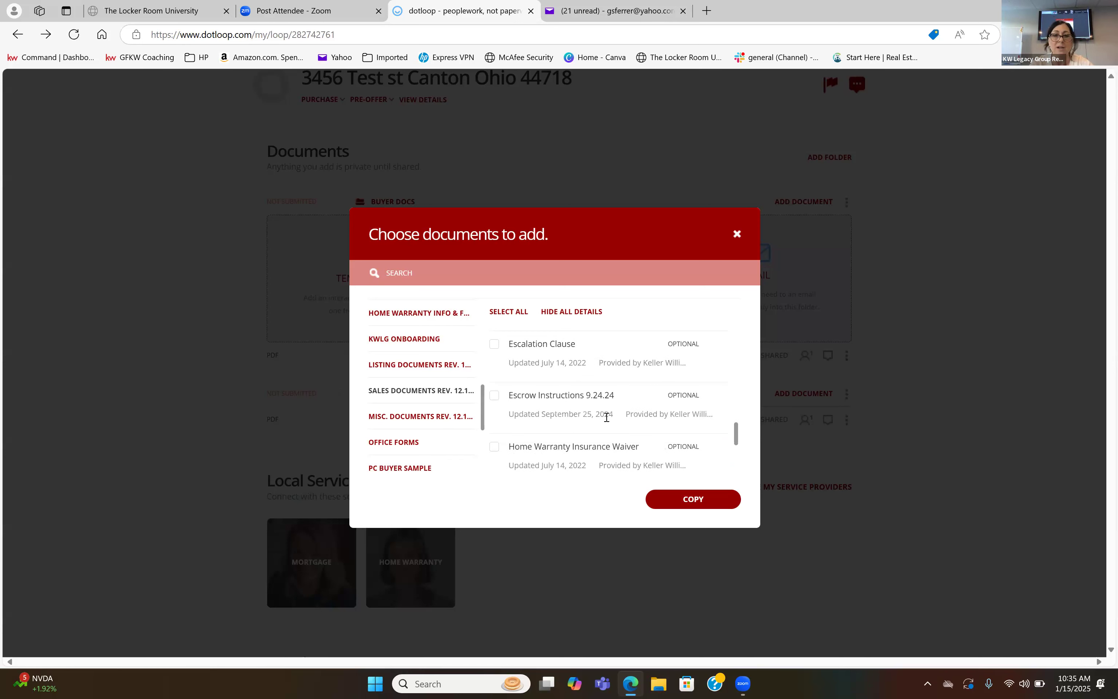
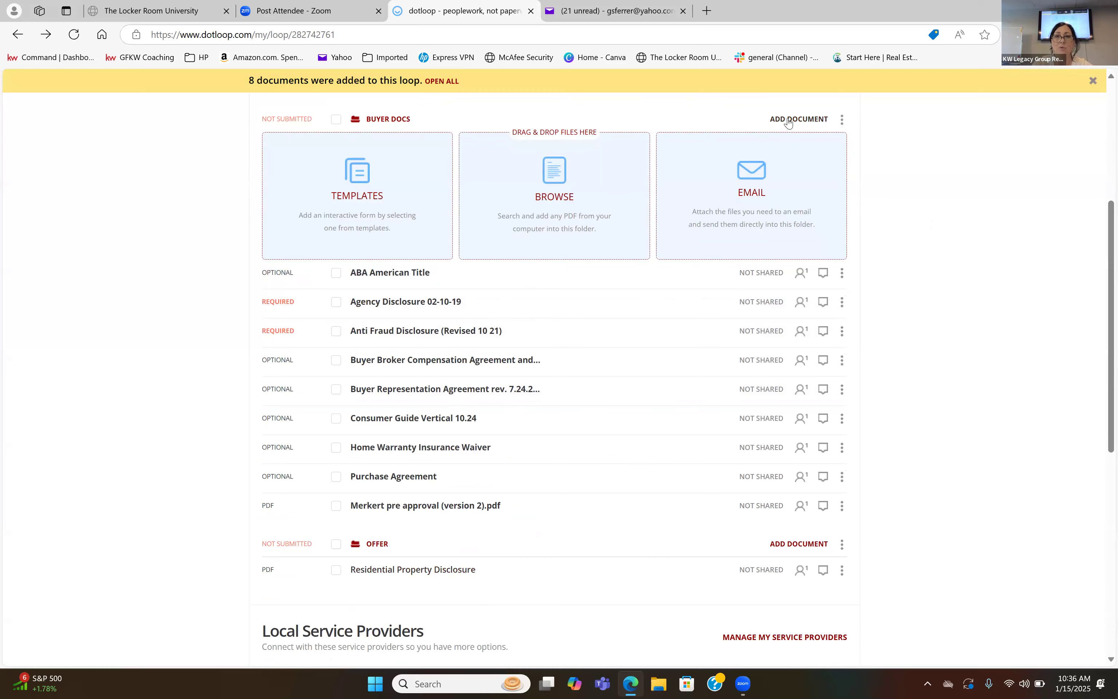
Select all documents in the Buyer Docs folder and open them together.
scroll(615, 277, "up", 2)
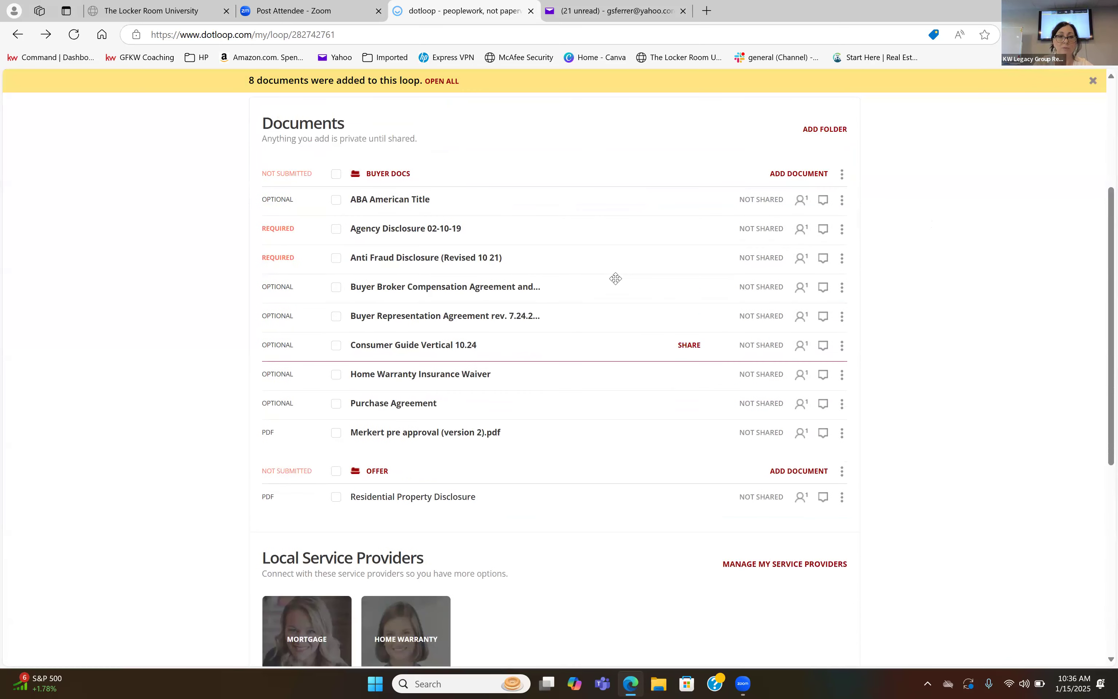
left_click_drag(394, 310, 406, 346)
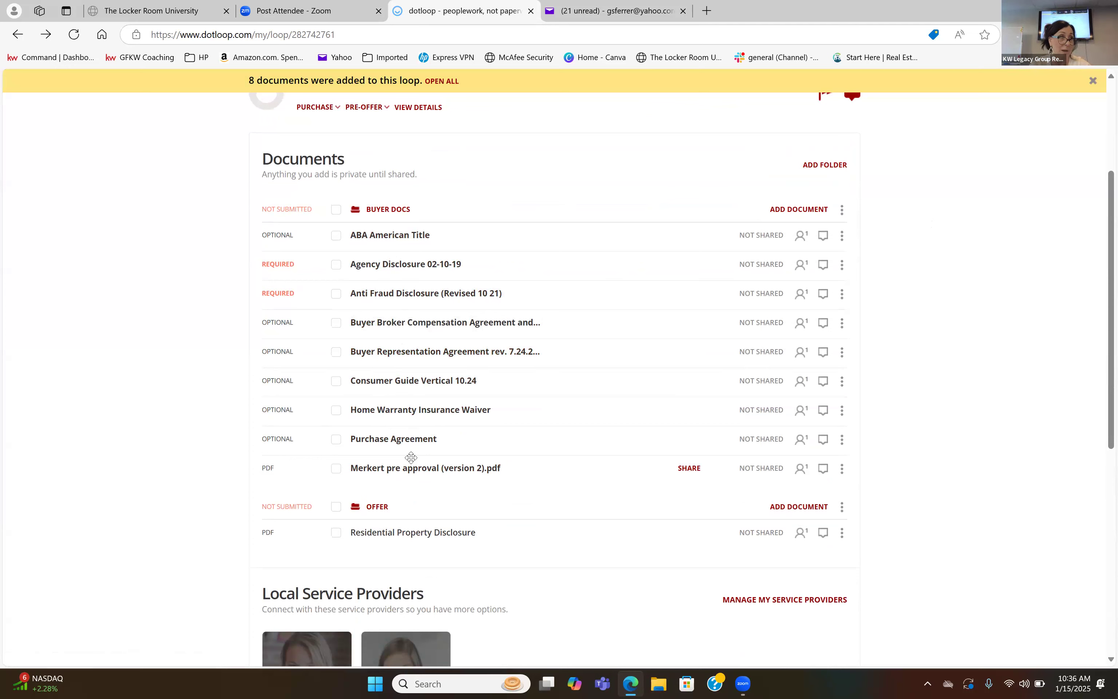
left_click(336, 210)
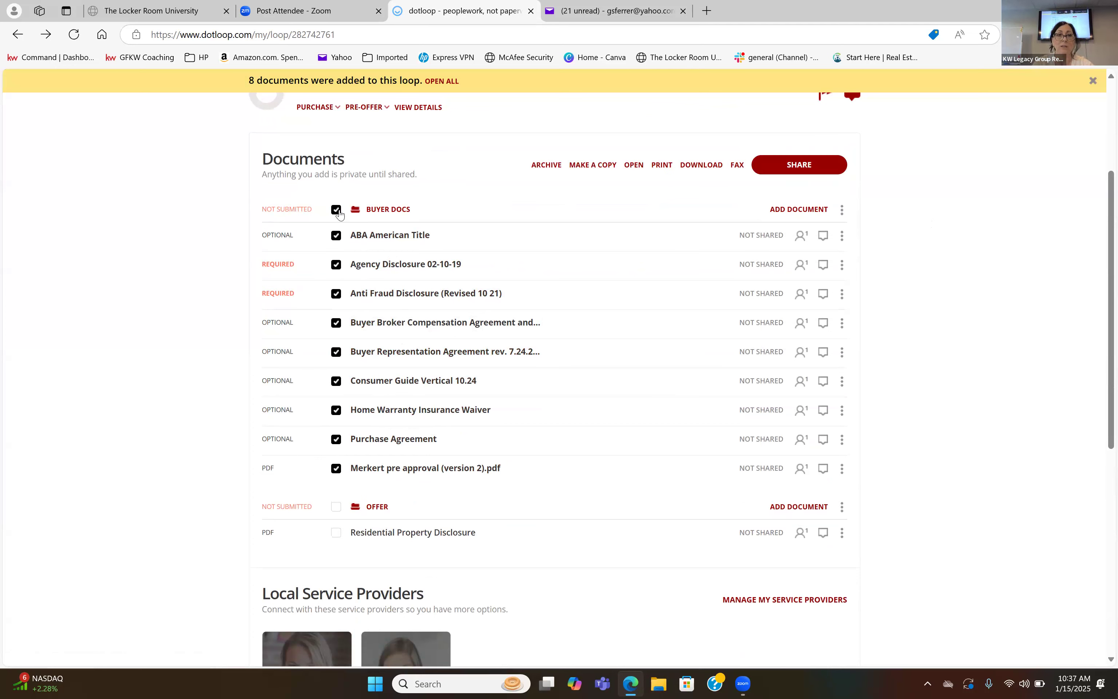
left_click(336, 211)
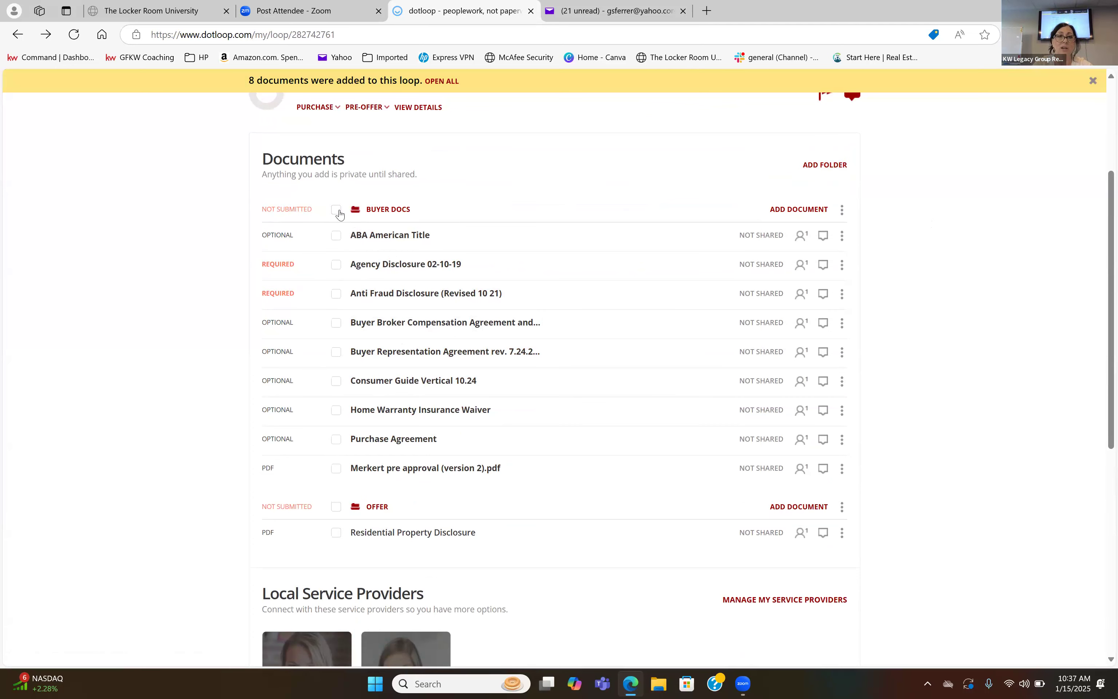
left_click(336, 210)
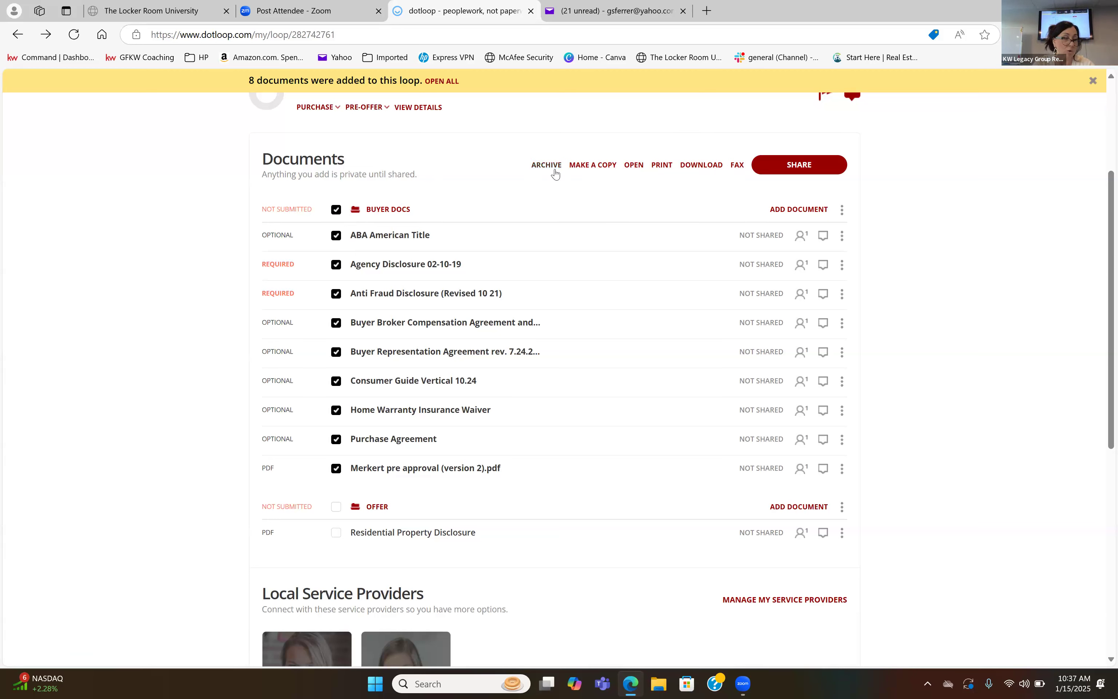
left_click(634, 168)
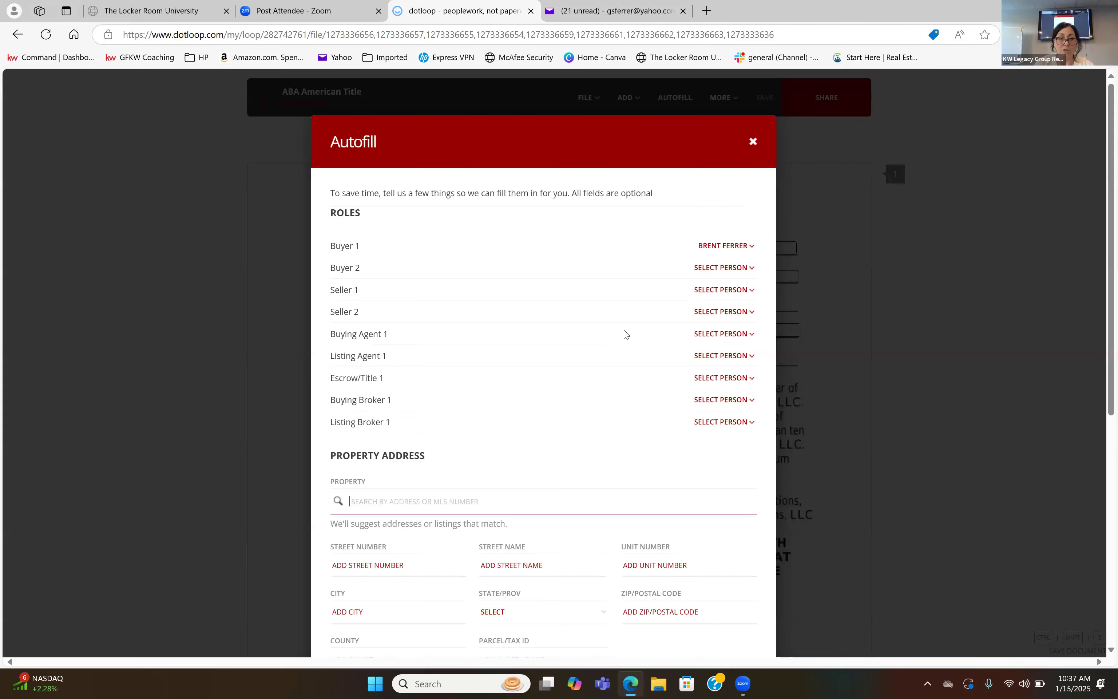
Enter the test property's full address in the Autofill property search and accept the suggested location.
scroll(624, 328, "down", 2)
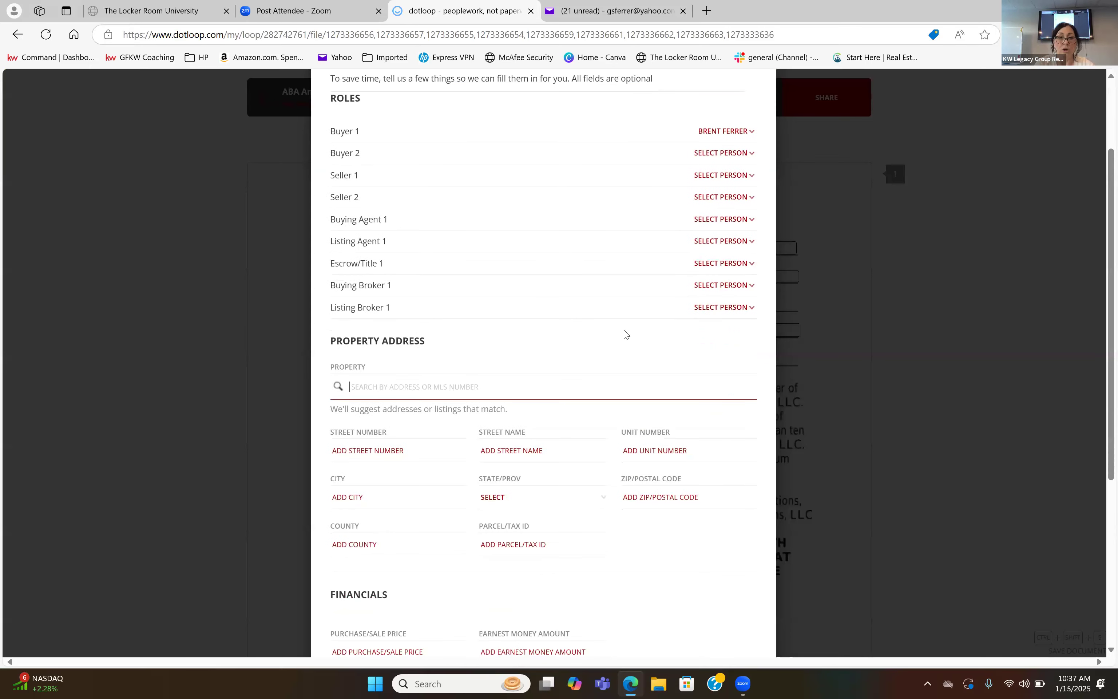
left_click(428, 388)
type("345")
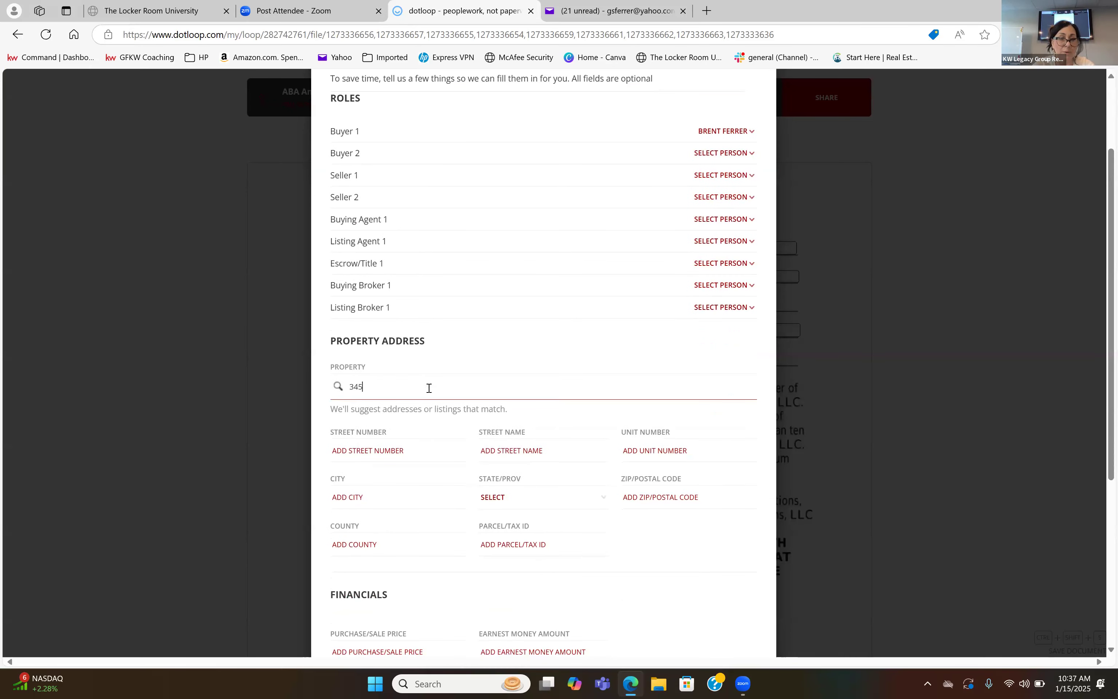
type("6 tes")
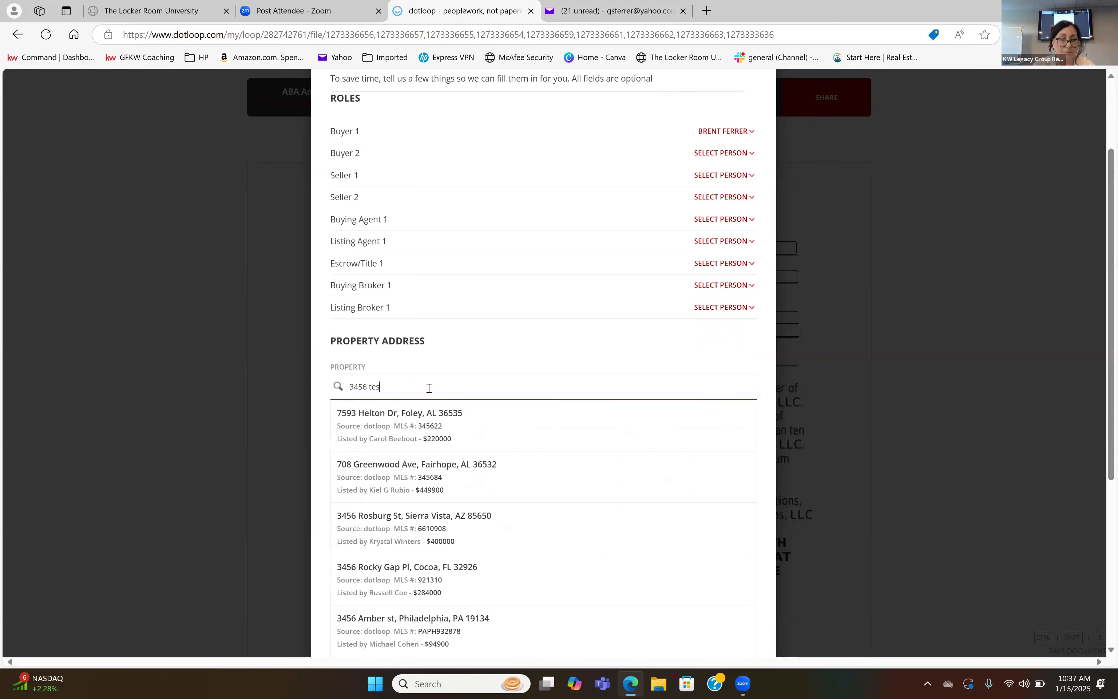
type("t st ")
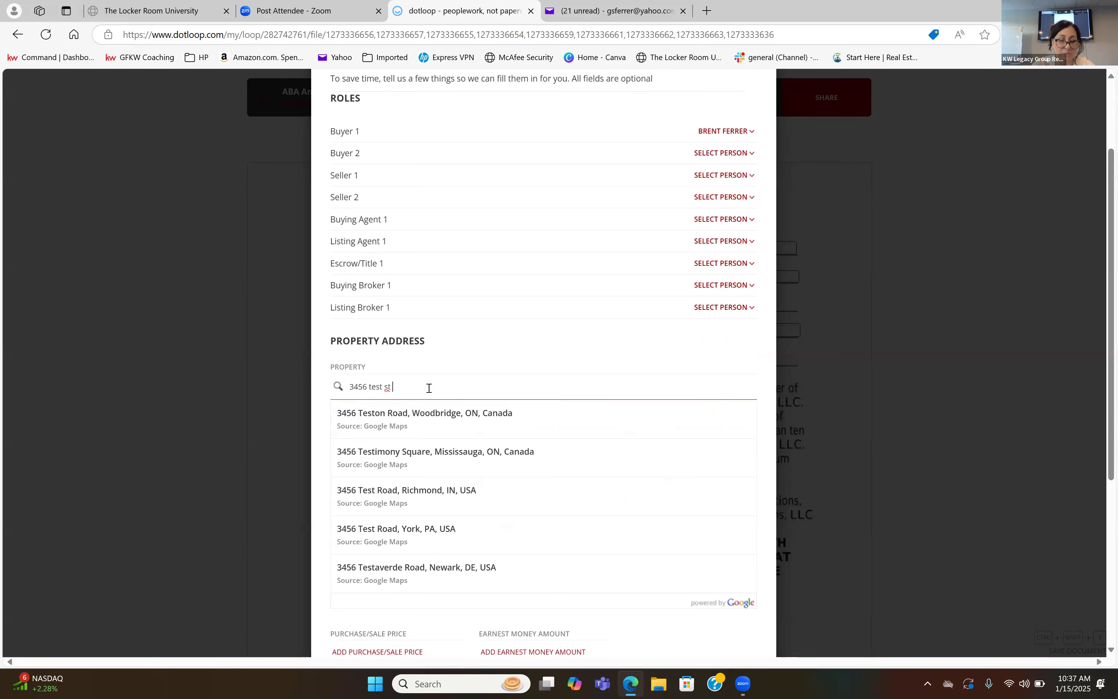
type("Canton oh 44718")
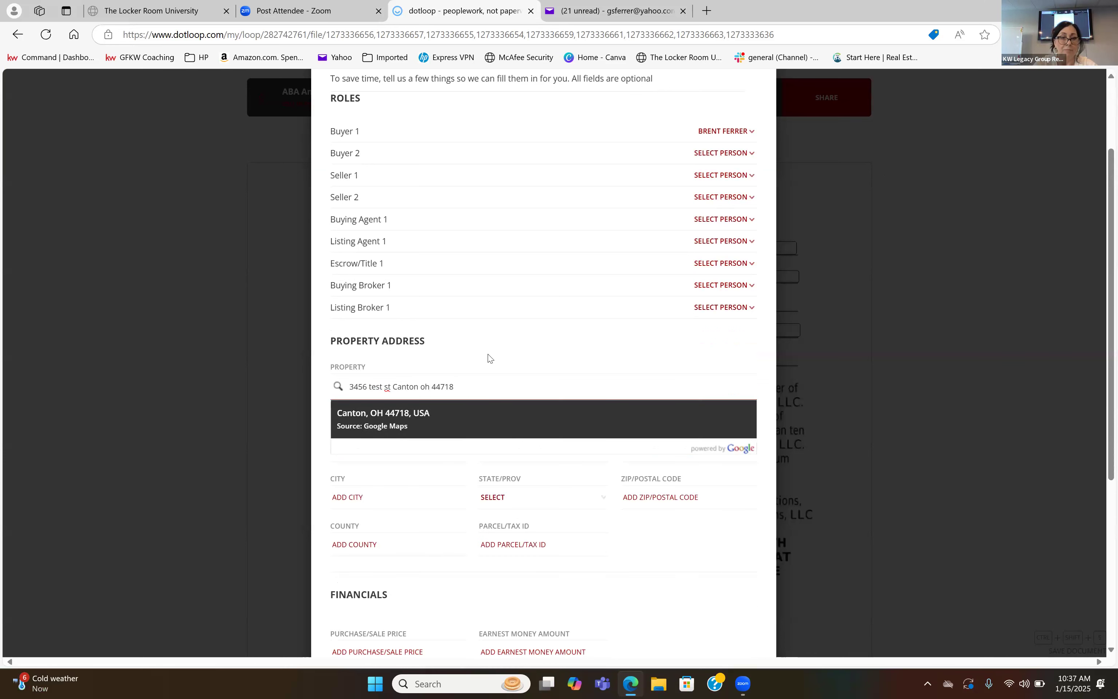
left_click(478, 410)
Fill in the street name of the test property in the Autofill address details.
left_click(490, 450)
type("tse")
key("BackSpace")
key("BackSpace")
type("est st")
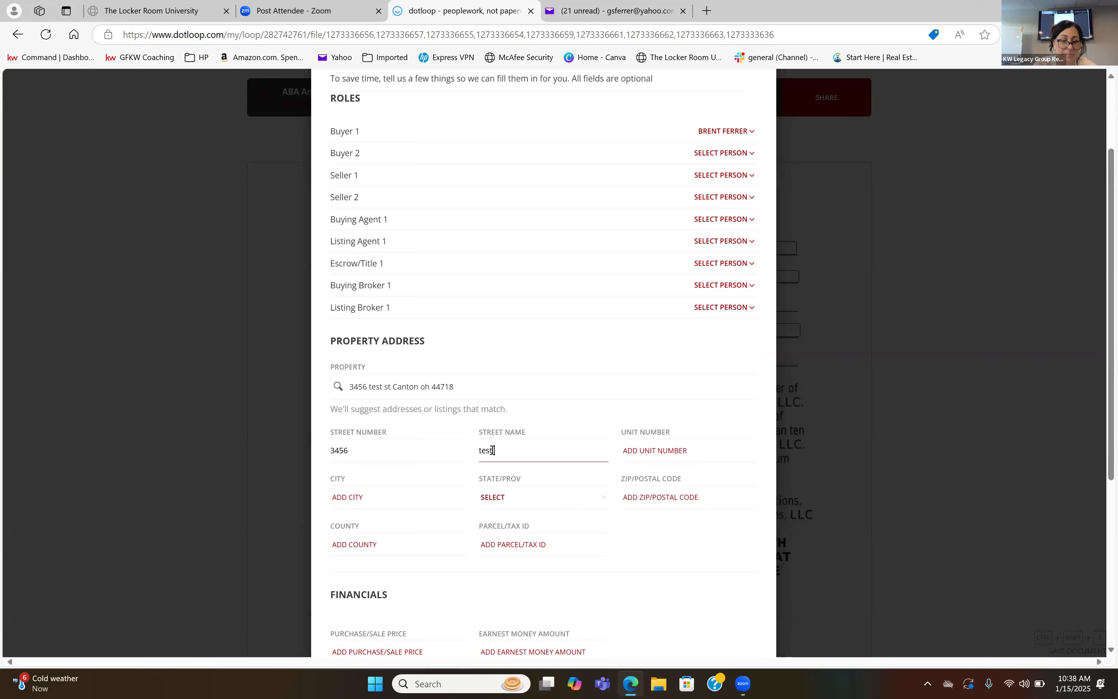
Complete the property's city, county and ZIP code, and set the state to OH.
left_click(413, 493)
type("canton")
left_click(418, 536)
left_click(508, 499)
key("o")
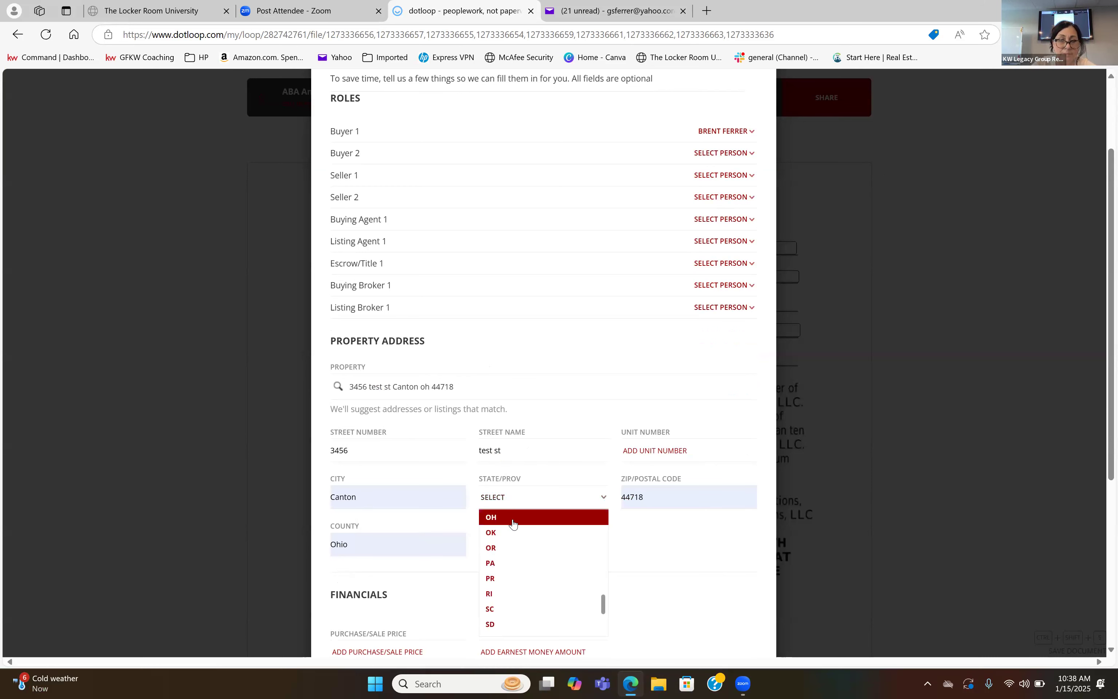
left_click(510, 519)
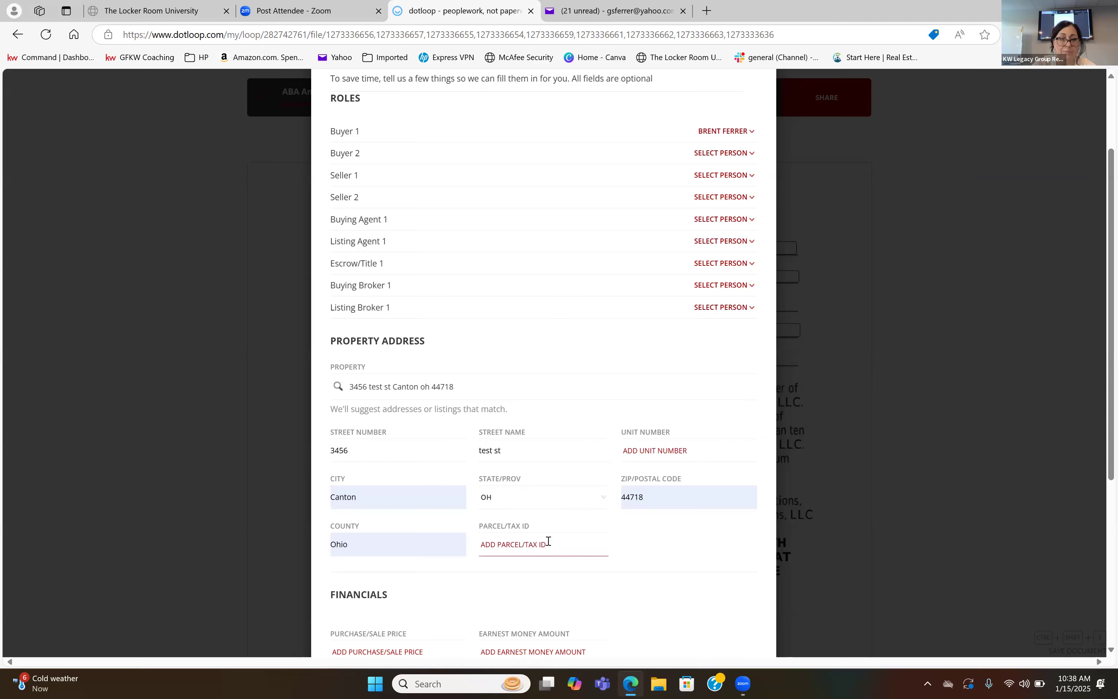
Autofill the open documents with the entered details, then save them and return to the loop's document list.
scroll(548, 541, "down", 6)
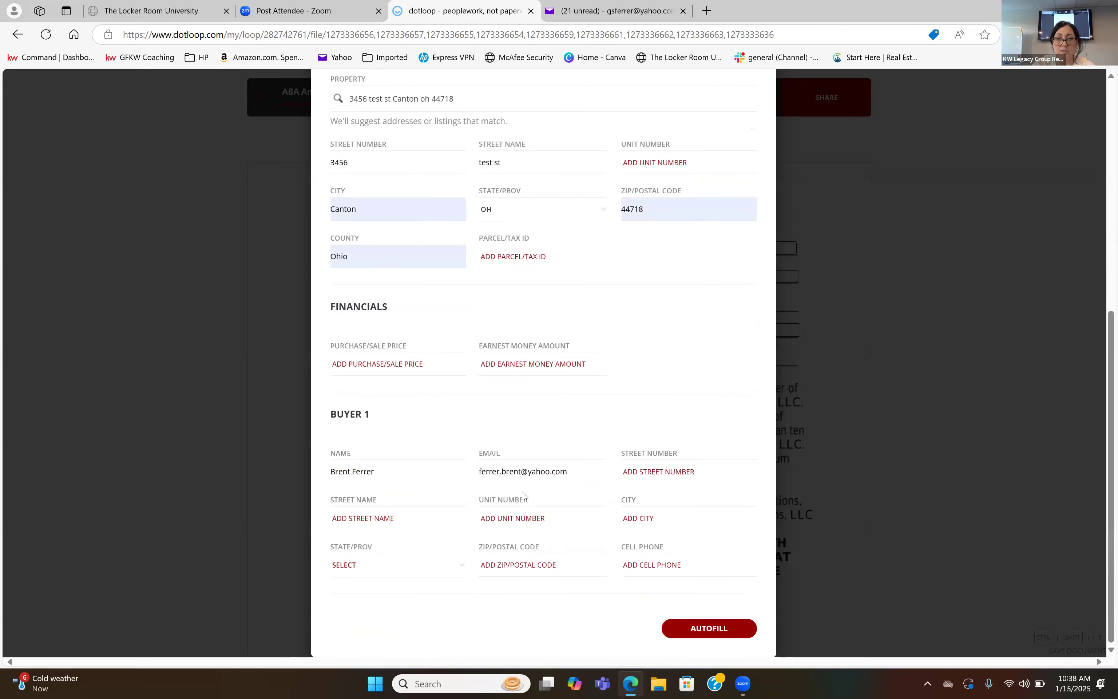
left_click(692, 630)
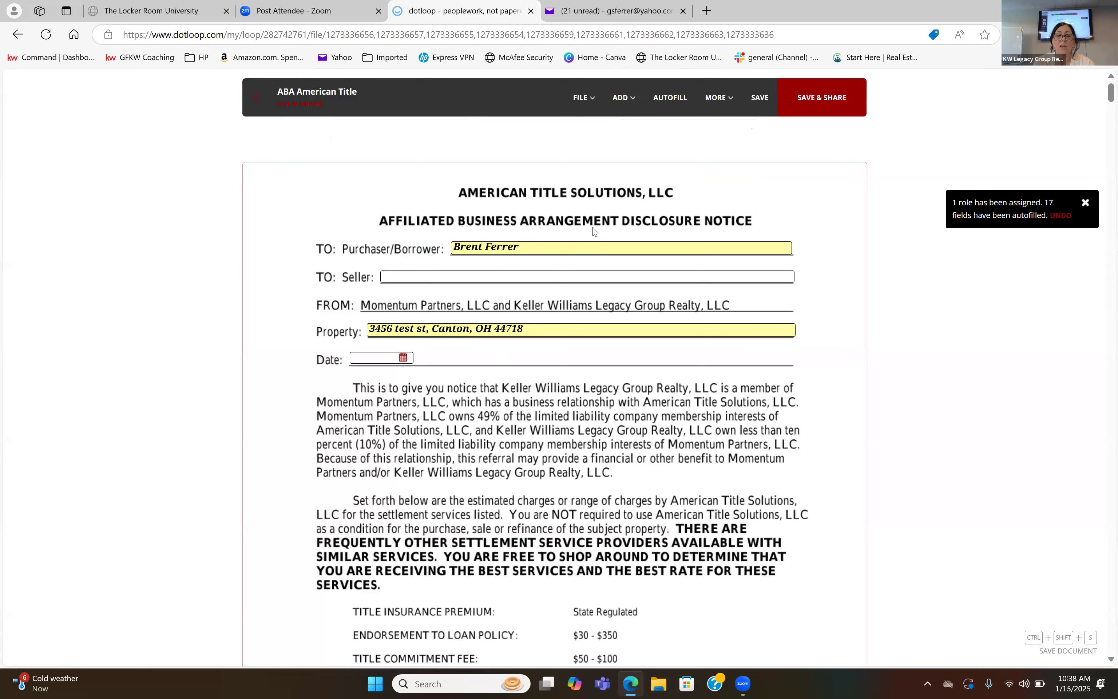
left_click(758, 112)
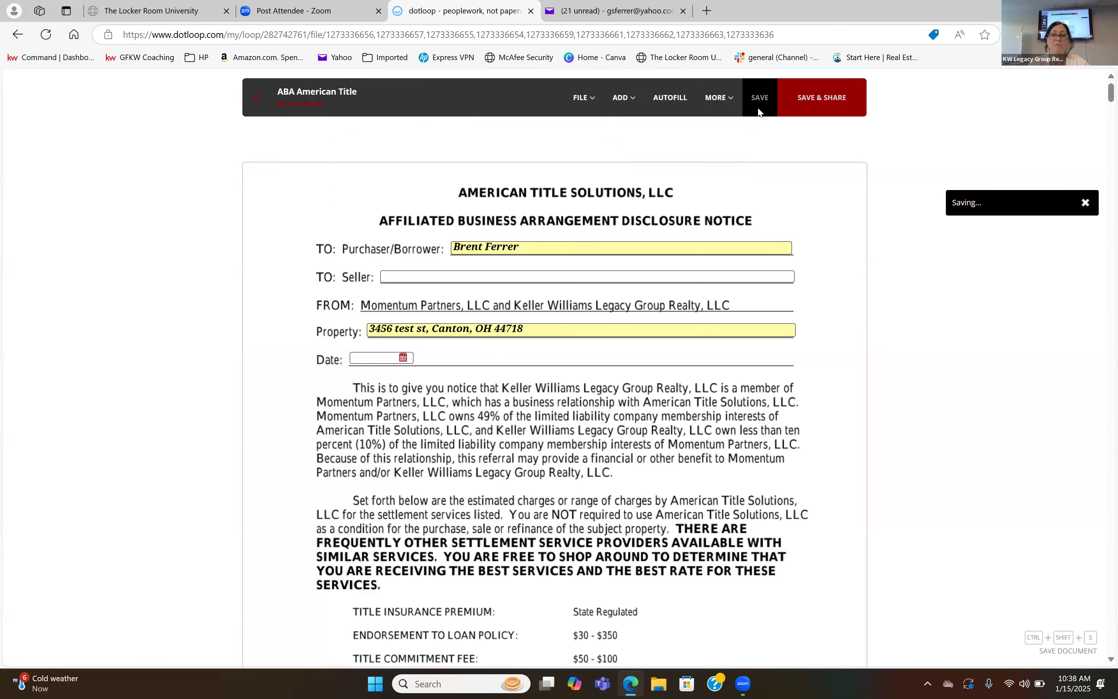
left_click(256, 97)
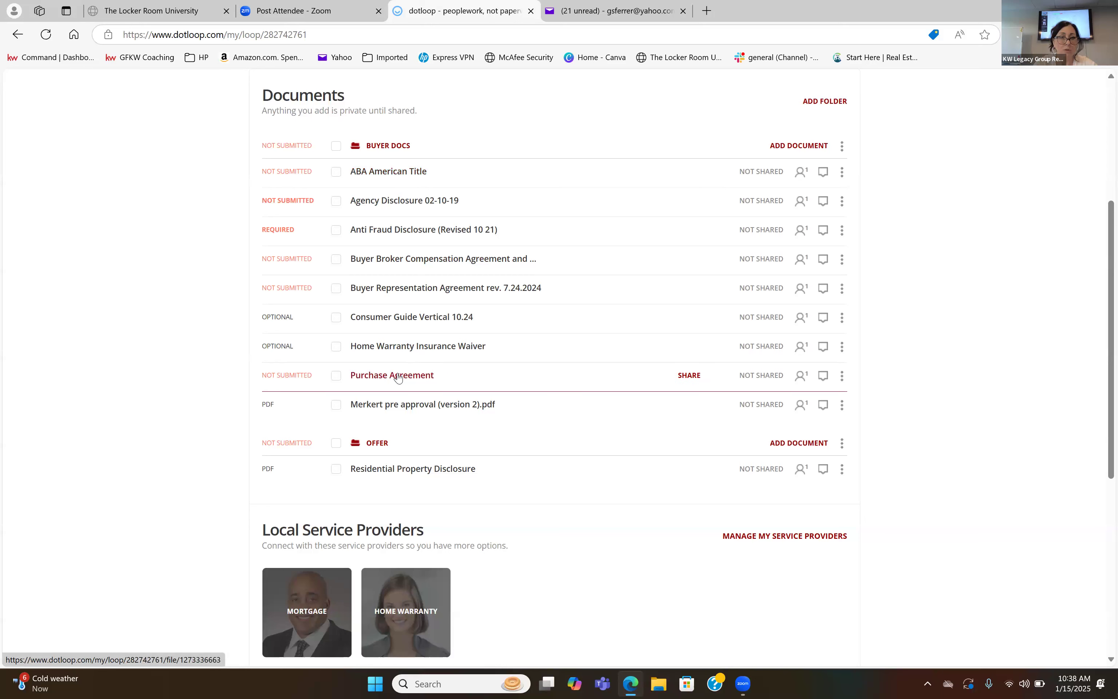
Reorder Buyer Docs with the pre-approval PDF first, followed by the Buyer Representation Agreement, Consumer Guide Vertical 10.24 and Anti Fraud Disclosure.
left_click_drag(406, 401, 410, 147)
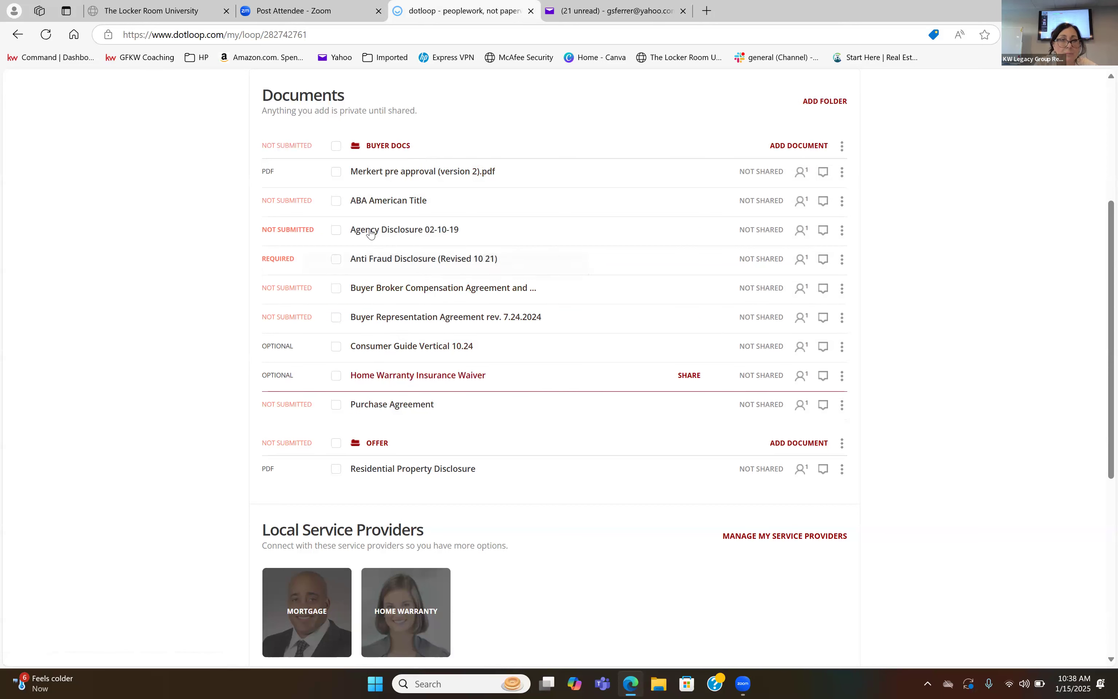
left_click_drag(383, 259, 380, 221)
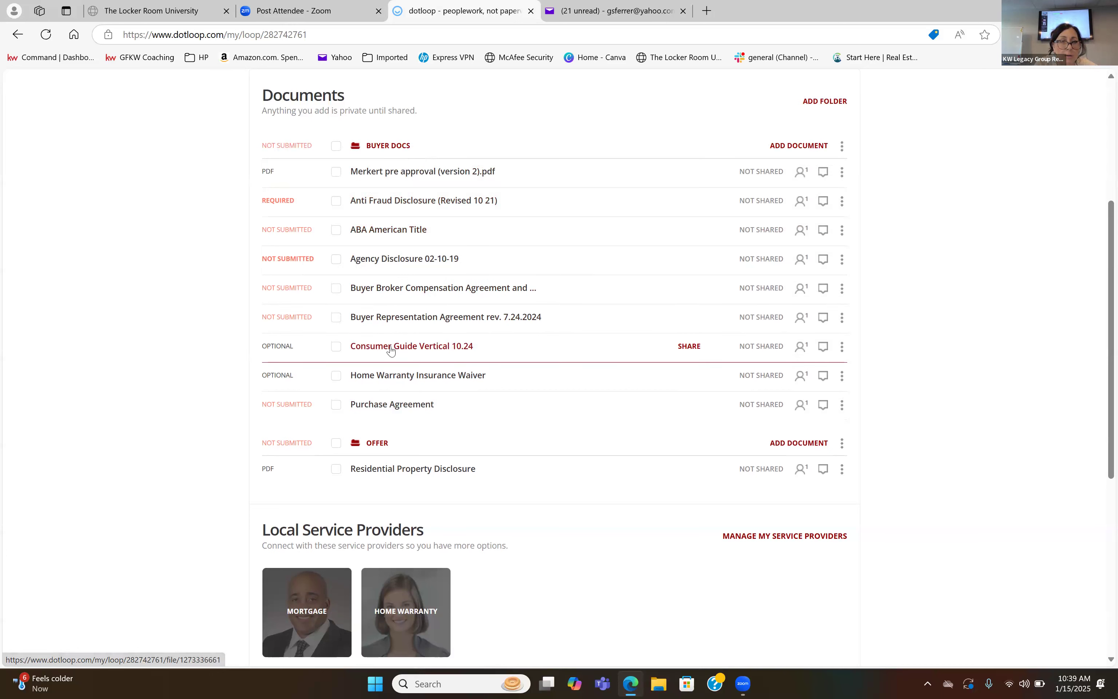
left_click_drag(389, 348, 391, 205)
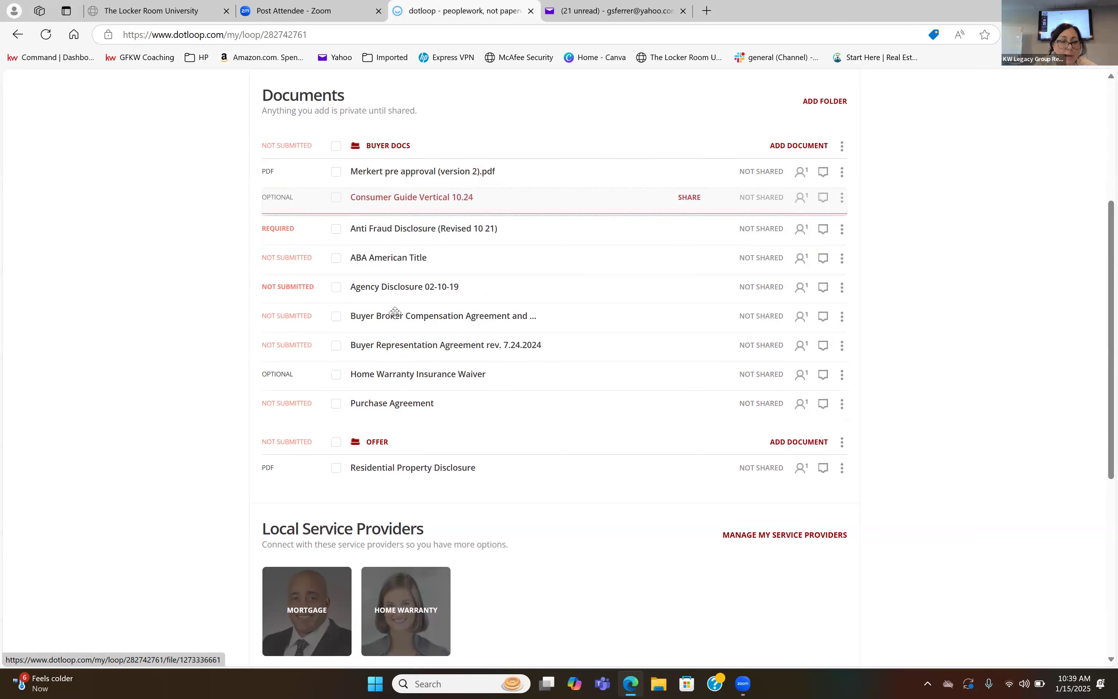
left_click_drag(411, 349, 408, 209)
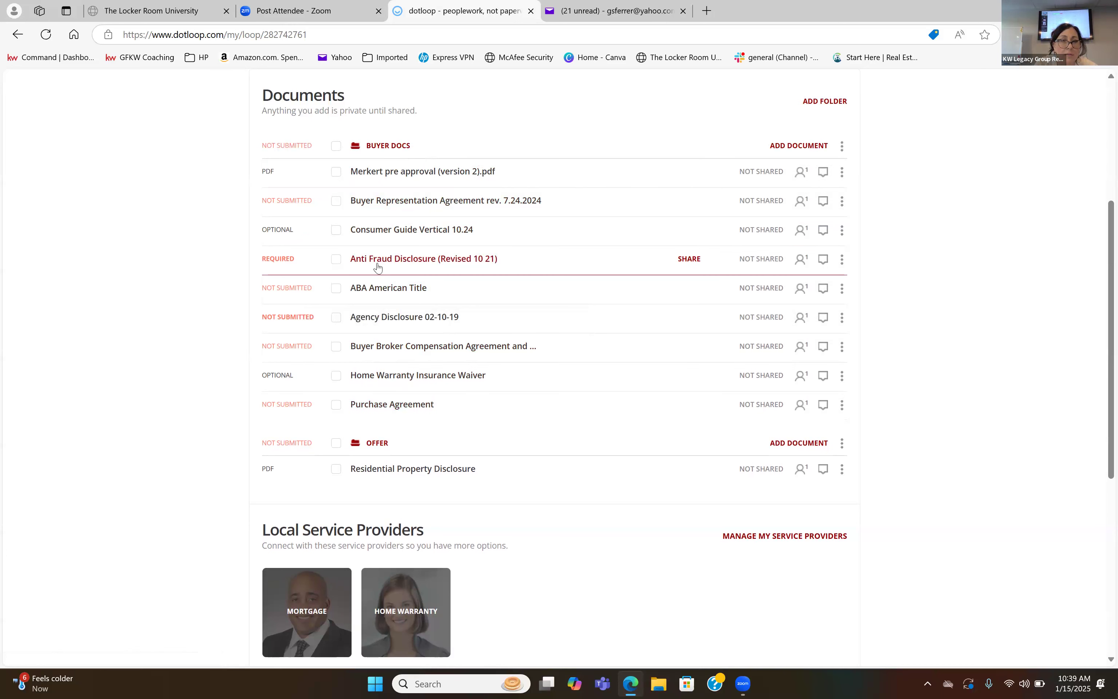
Move the Agency Disclosure, ABA American Title, Home Warranty Insurance Waiver and Purchase Agreement from Buyer Docs into the Offer folder.
left_click_drag(380, 349, 396, 444)
left_click_drag(392, 289, 412, 453)
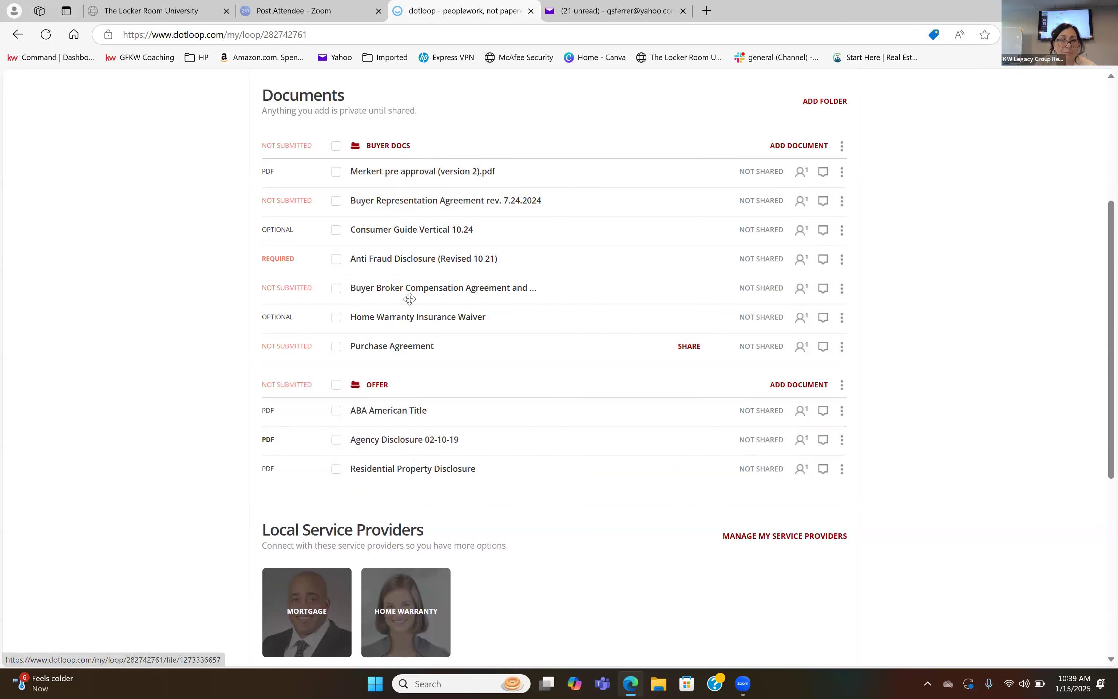
left_click_drag(405, 319, 415, 508)
left_click_drag(382, 318, 390, 379)
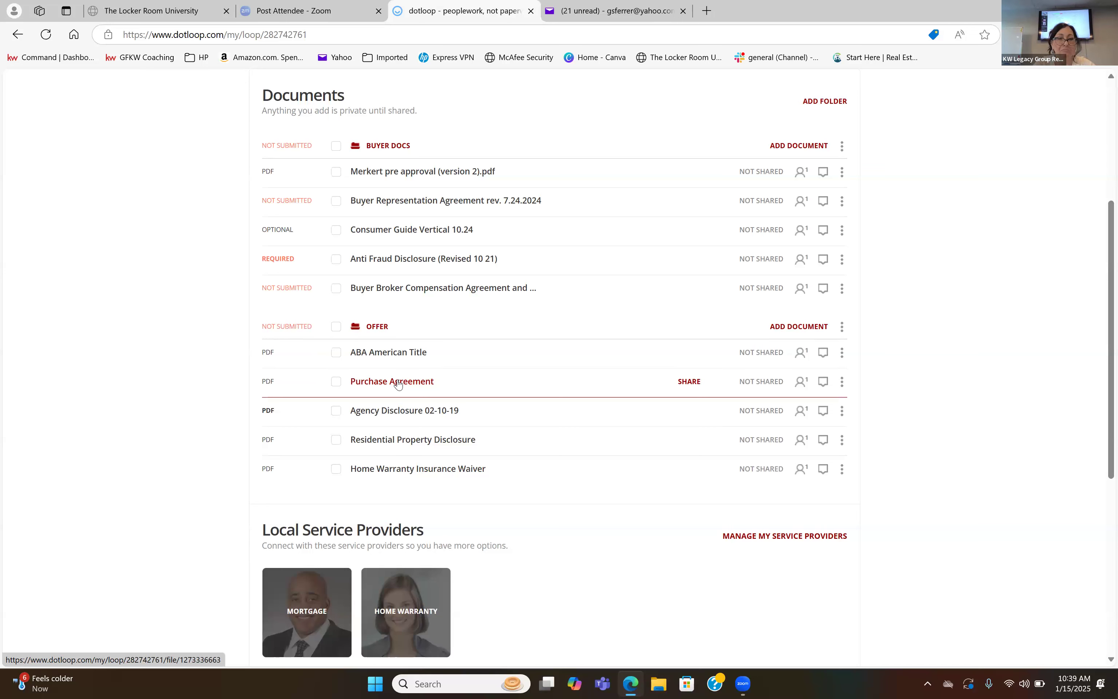
Arrange the Offer folder with Purchase Agreement first, Buyer Broker Compensation Agreement moved in below it, and ABA American Title after Residential Property Disclosure.
left_click_drag(398, 384, 394, 351)
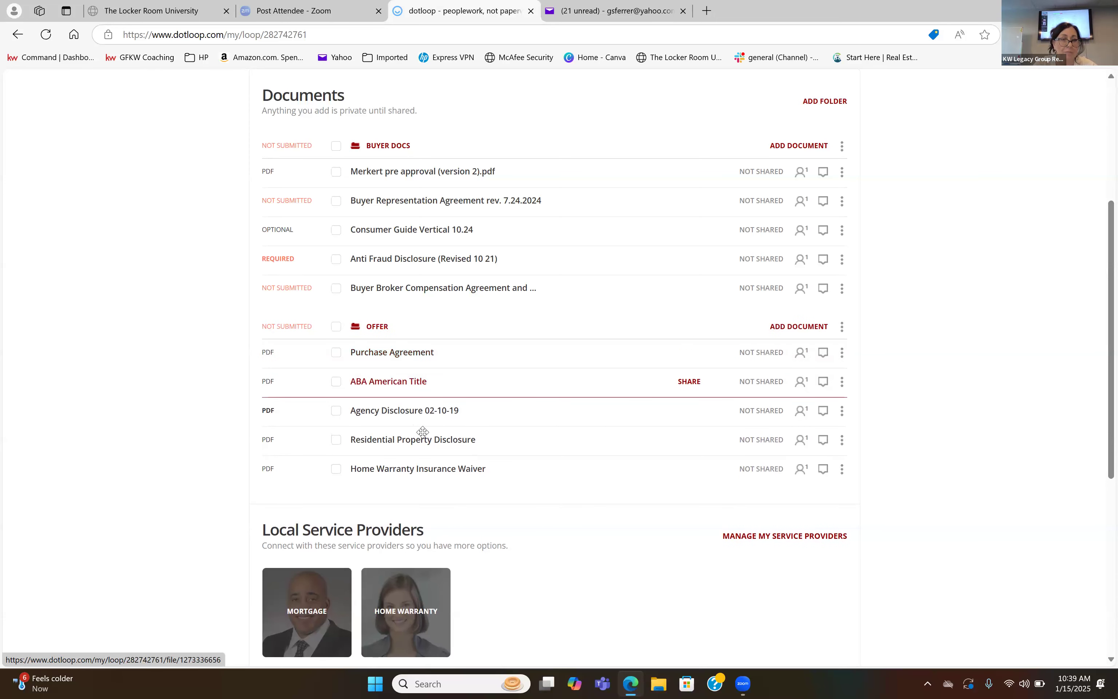
left_click_drag(398, 290, 412, 354)
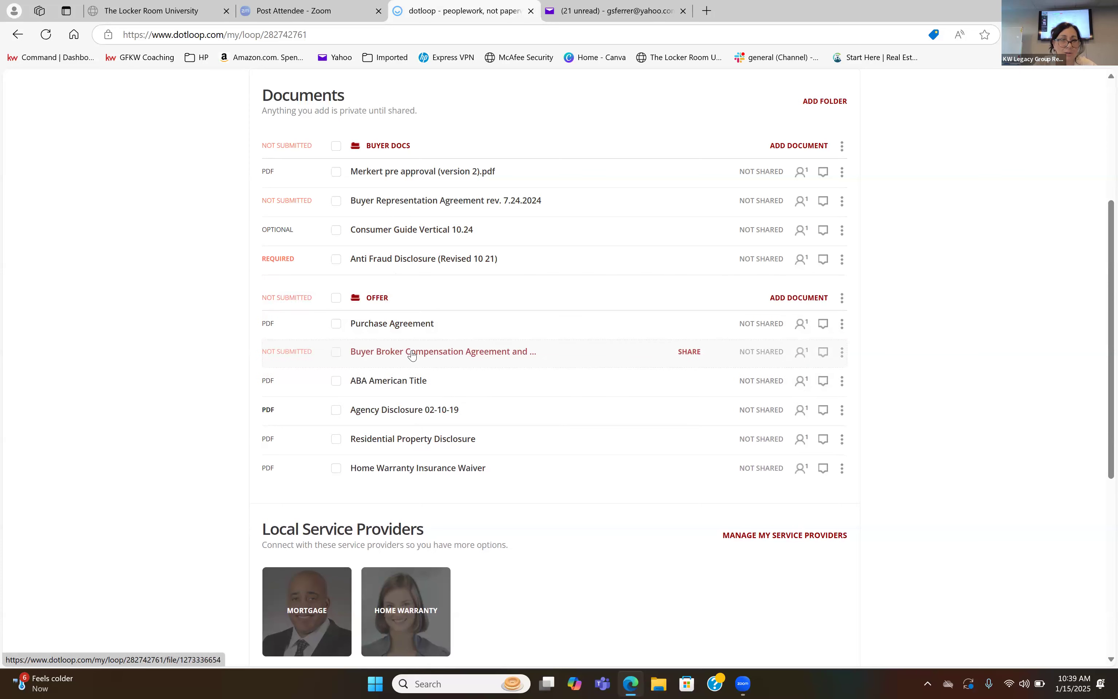
mouse_move(409, 409)
left_mouse_down()
mouse_move(408, 375)
mouse_move(406, 400)
left_mouse_up()
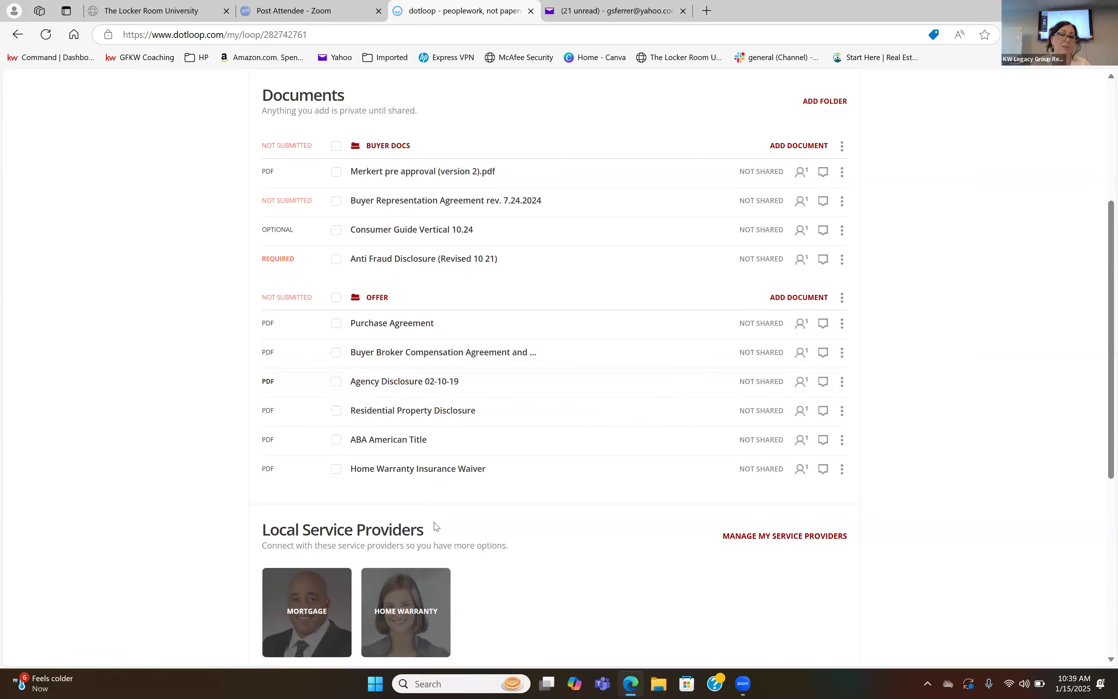
left_click_drag(373, 335, 391, 341)
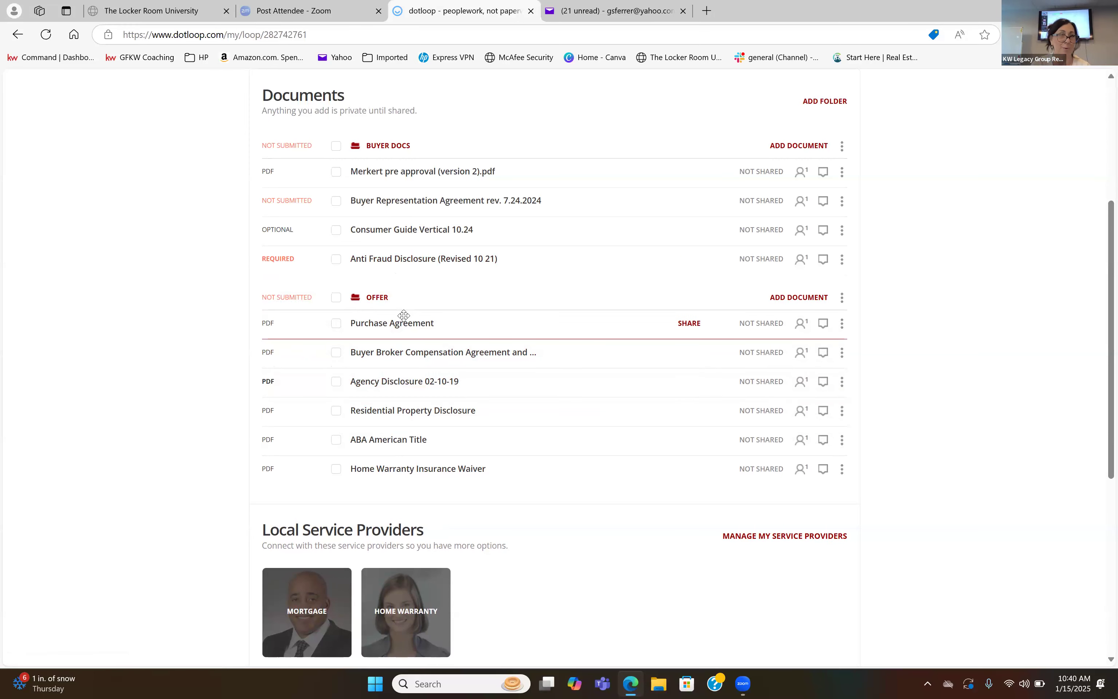
Select every document in the Buyer Docs and Offer folders, open them together and show the Buyer Representation Agreement's buyer initials fields.
scroll(404, 315, "up", 2)
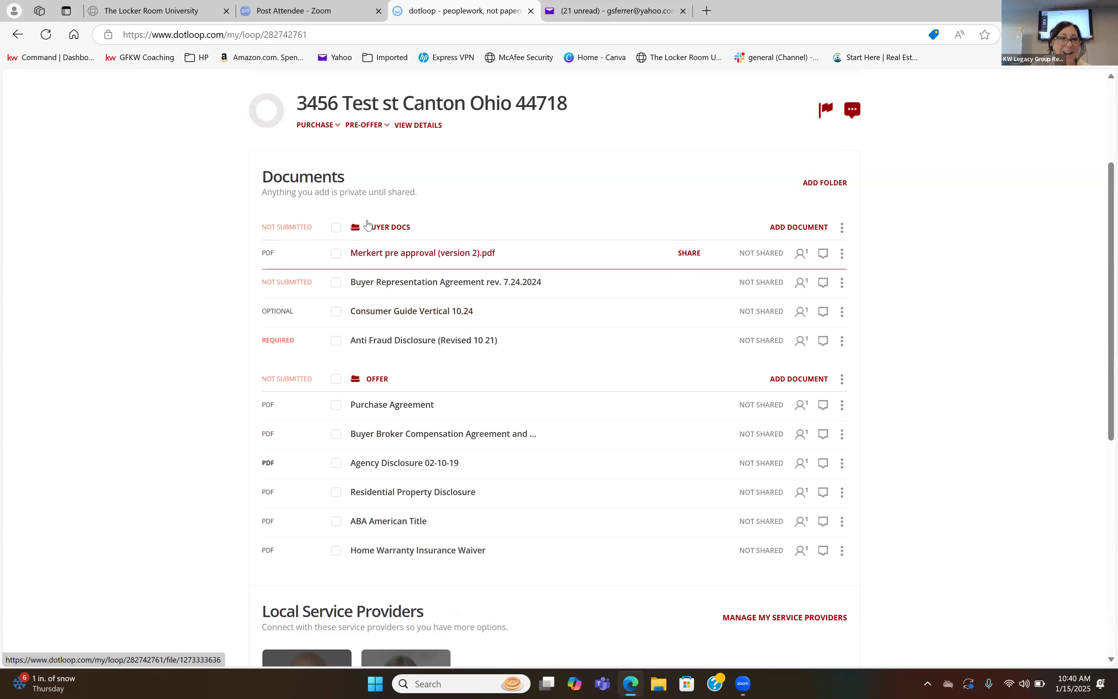
left_click(336, 228)
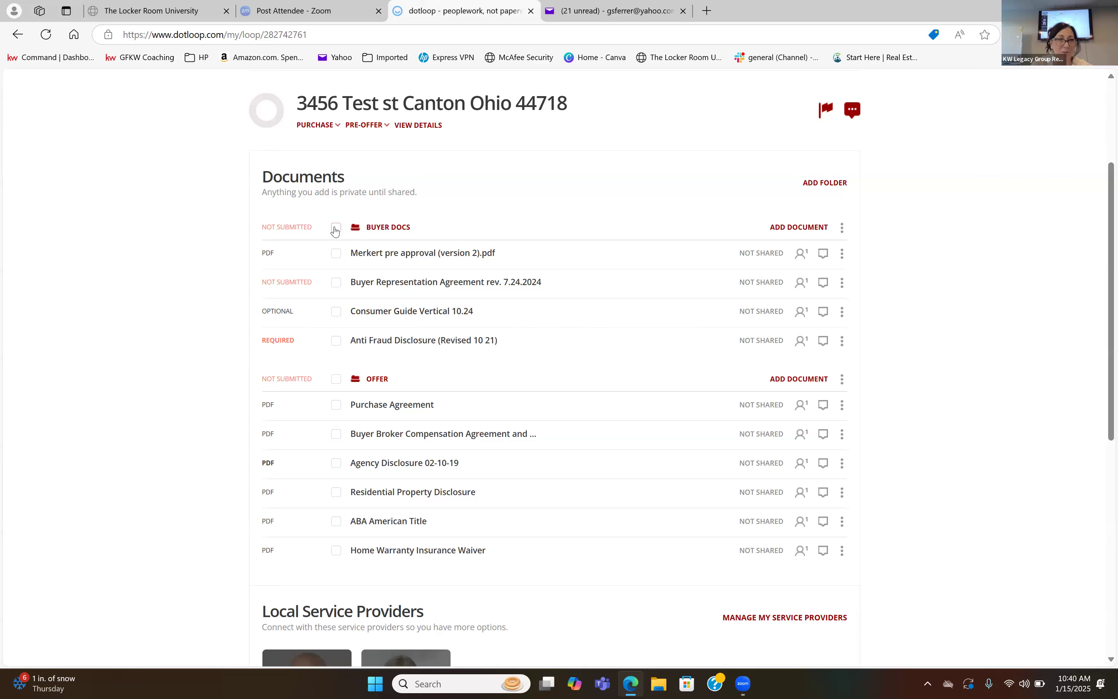
left_click(336, 379)
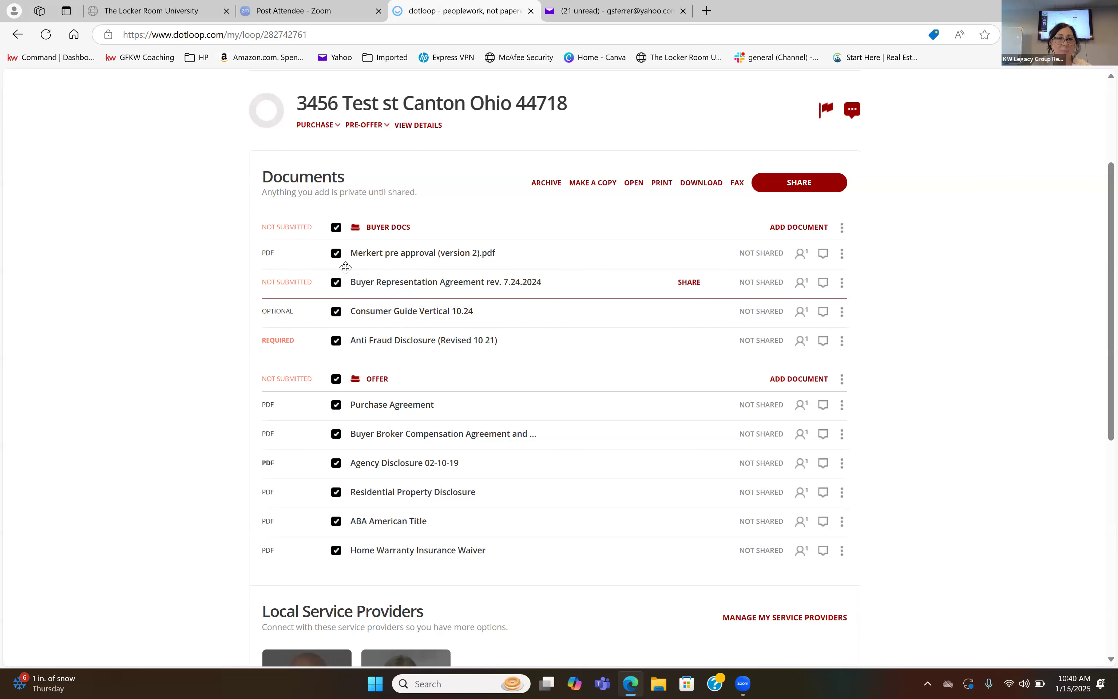
left_click(633, 183)
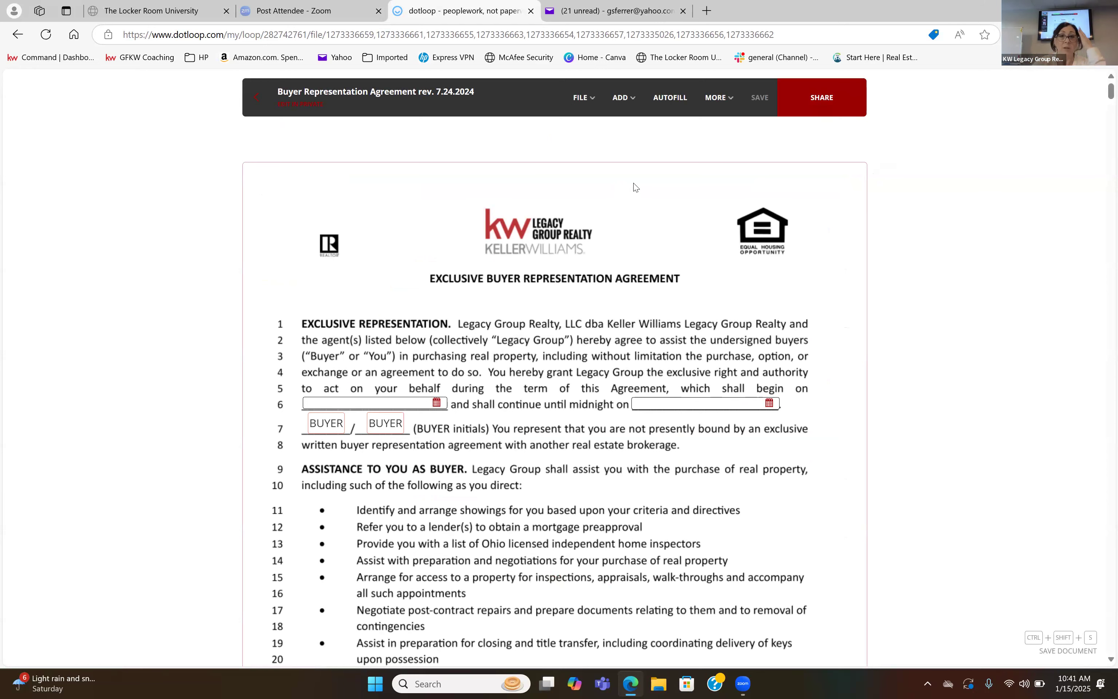
scroll(634, 187, "down", 2)
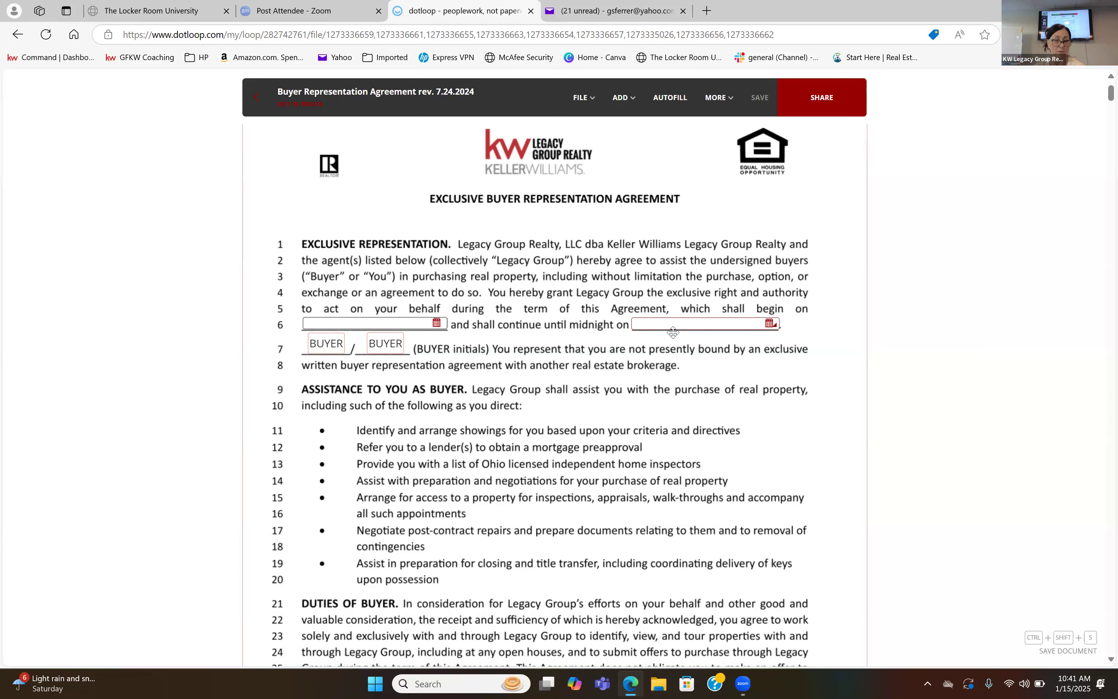
scroll(674, 333, "down", 1)
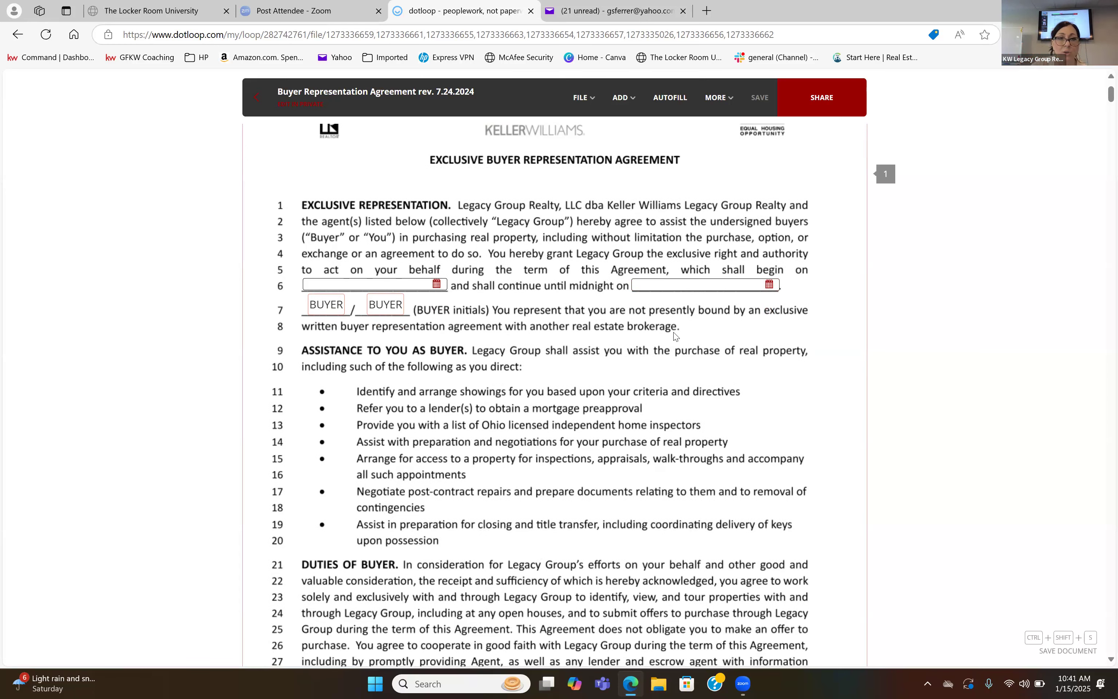
scroll(674, 334, "down", 2)
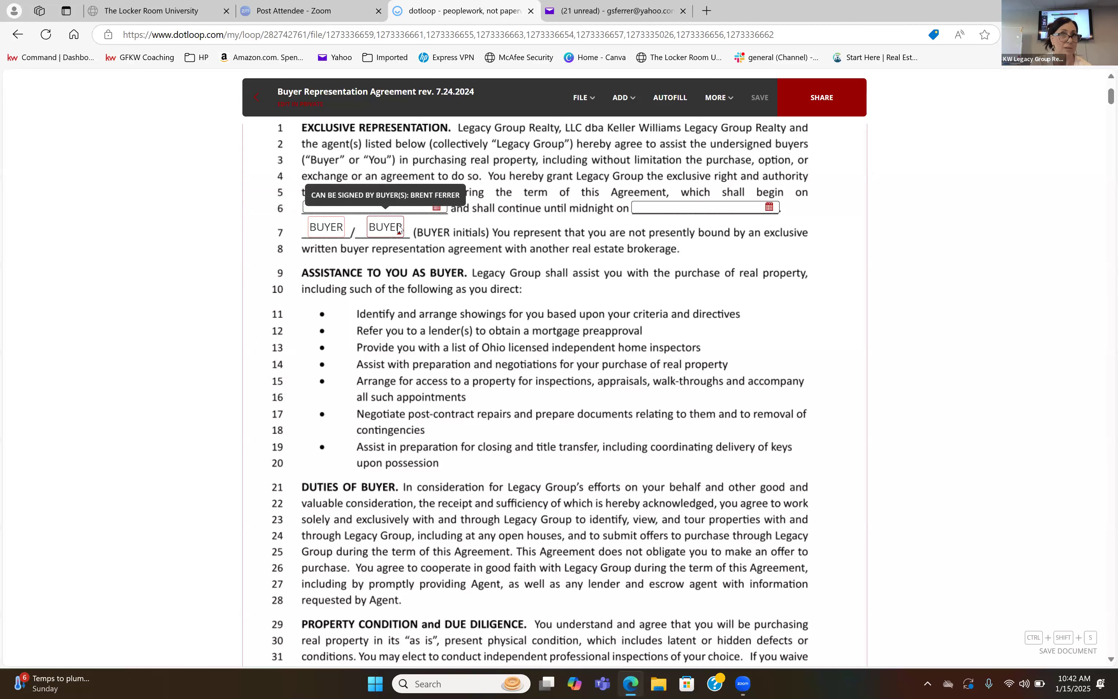
Assign the Buyer Representation Agreement's first buyer initials field to the buyer by name and remove the second initials field.
left_click(322, 230)
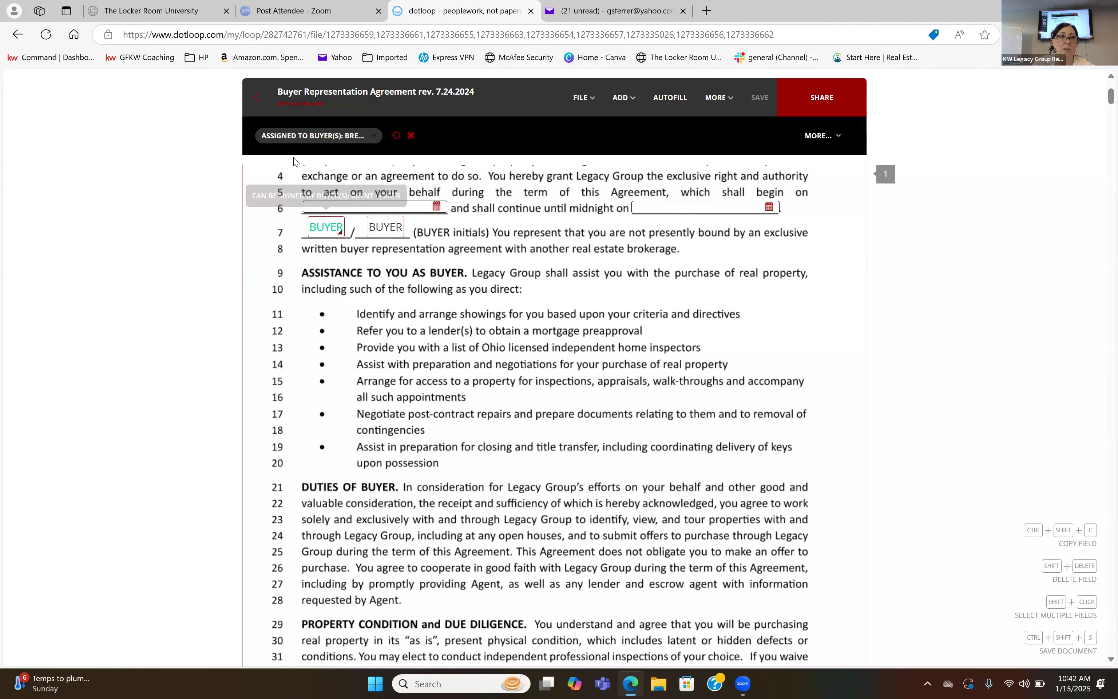
left_click(308, 138)
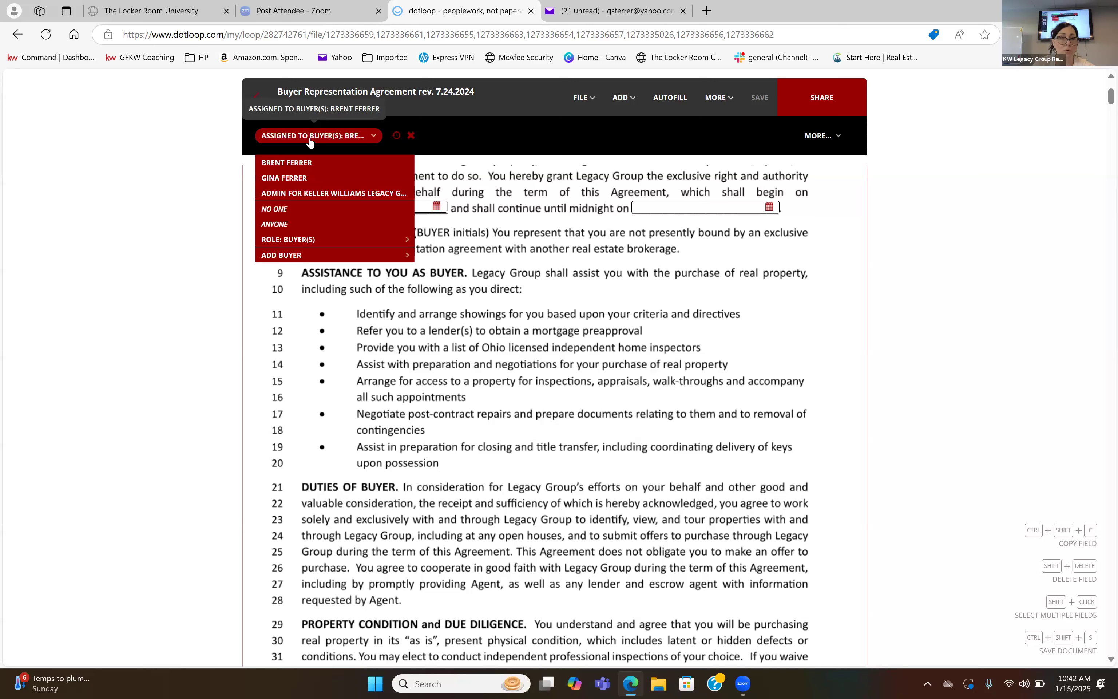
left_click(308, 162)
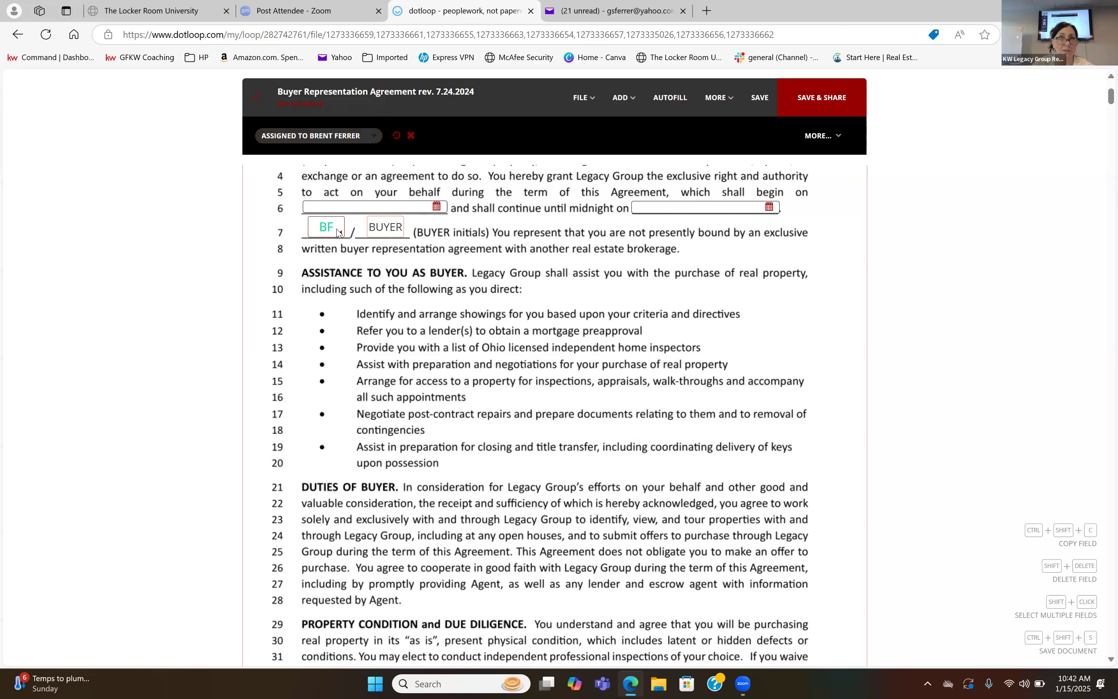
left_click(385, 233)
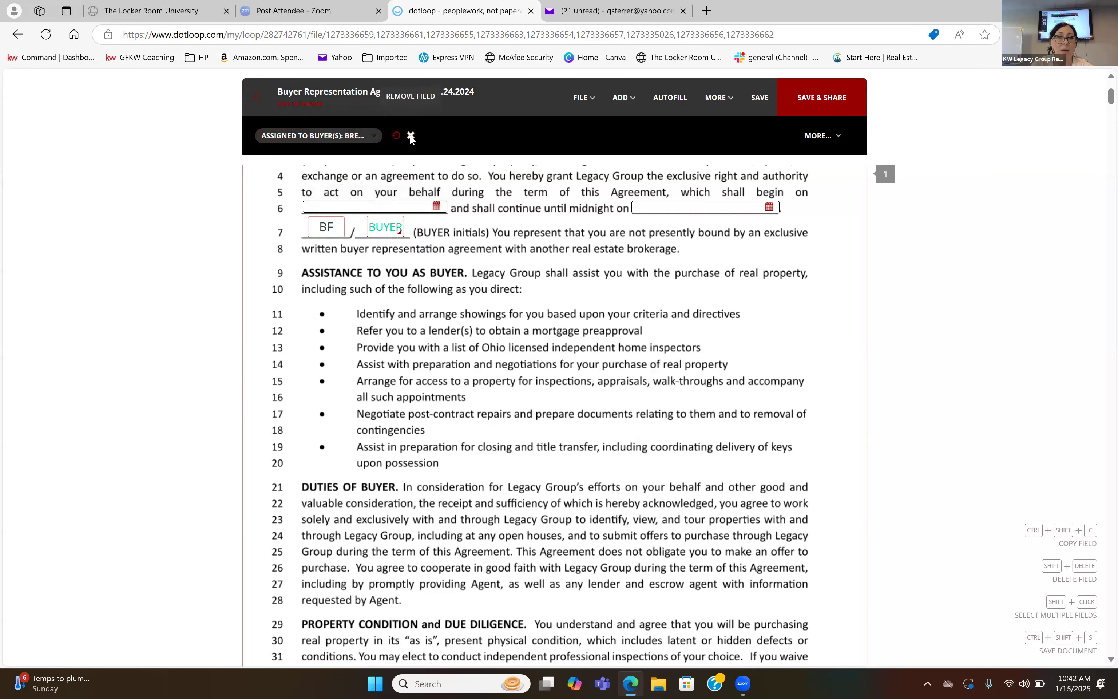
left_click(410, 137)
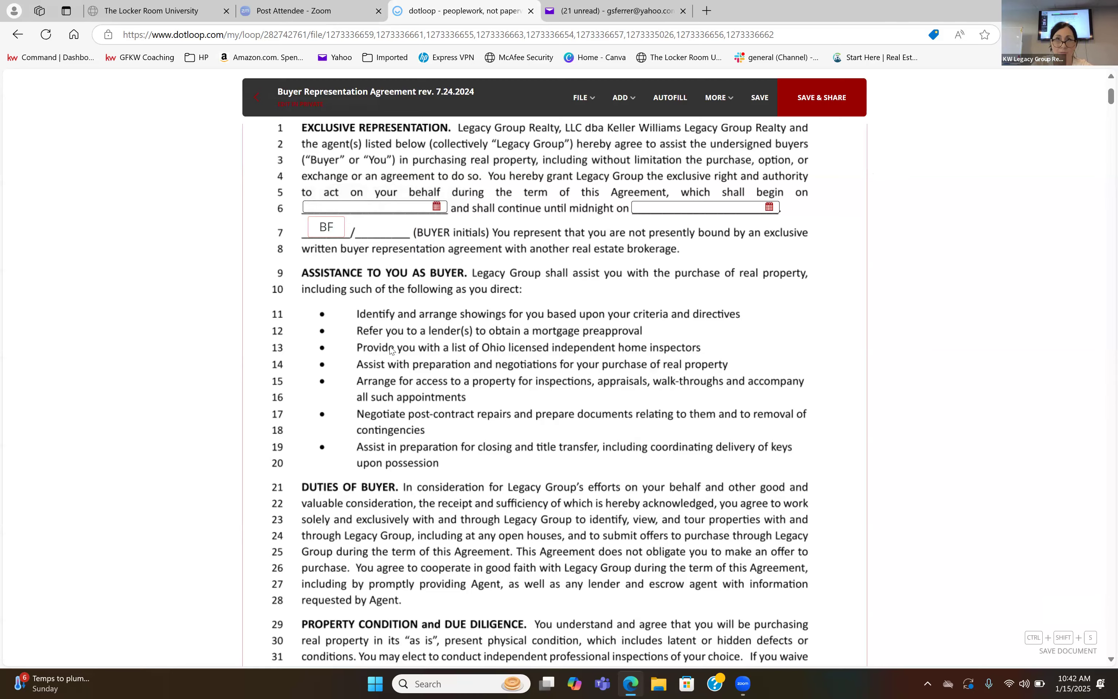
On page 4 of the Buyer Representation Agreement, assign the first buyer signature field to the buyer and remove the second buyer signature field.
scroll(391, 349, "down", 8)
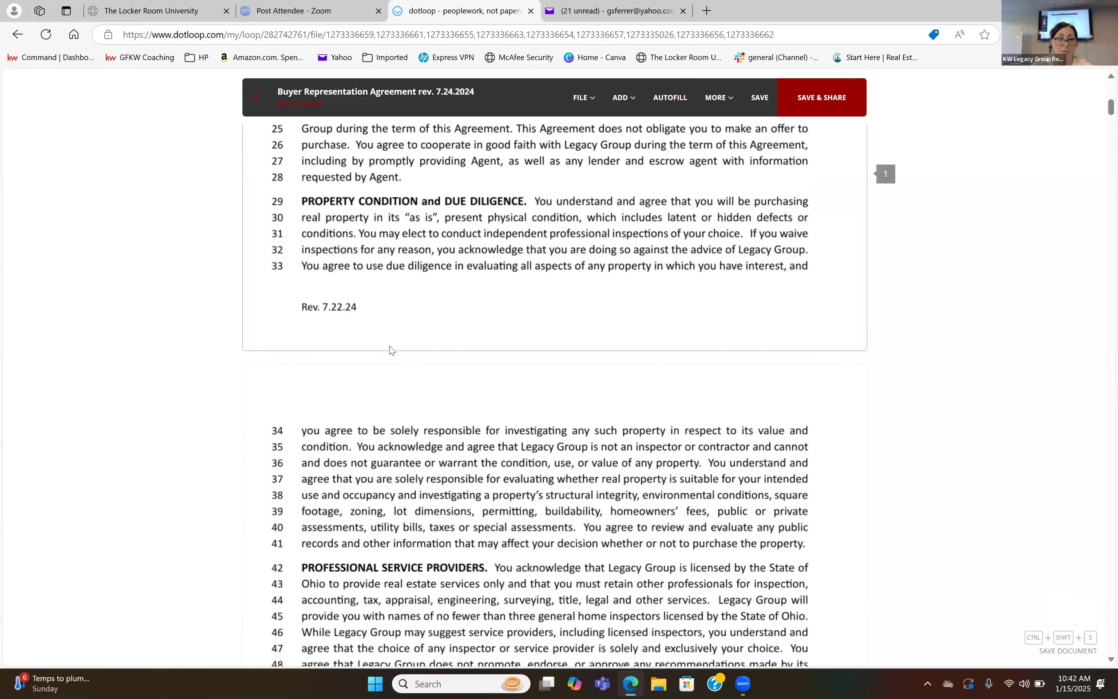
scroll(390, 350, "down", 10)
scroll(391, 350, "up", 5)
scroll(391, 350, "up", 9)
scroll(390, 350, "down", 1)
scroll(390, 349, "down", 9)
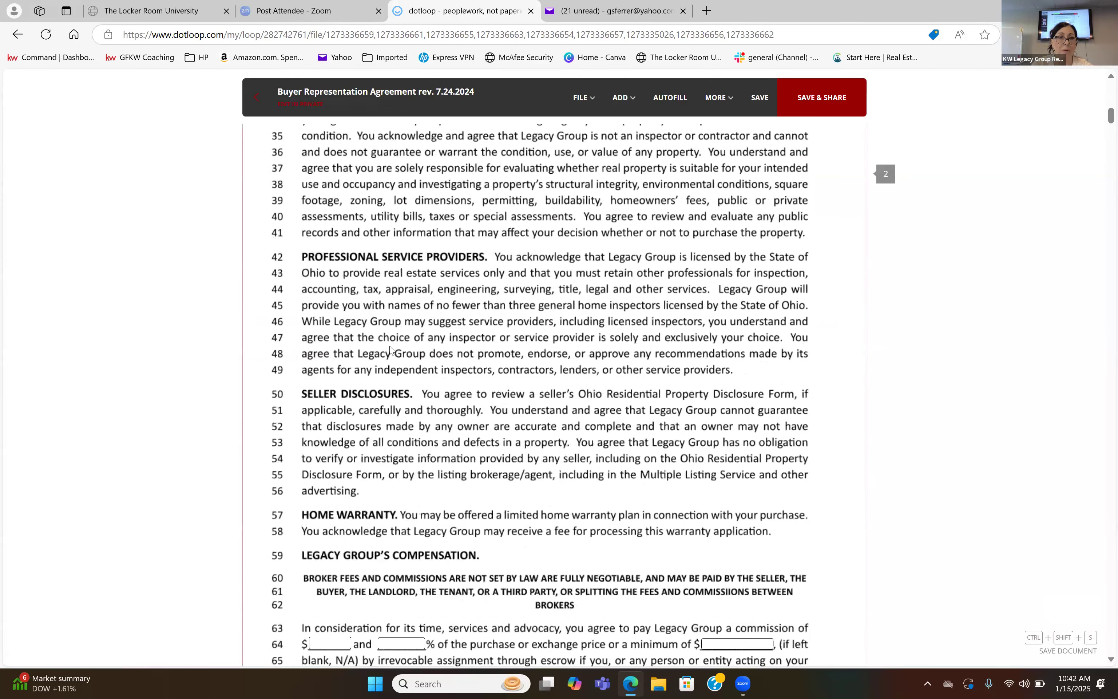
scroll(391, 350, "down", 10)
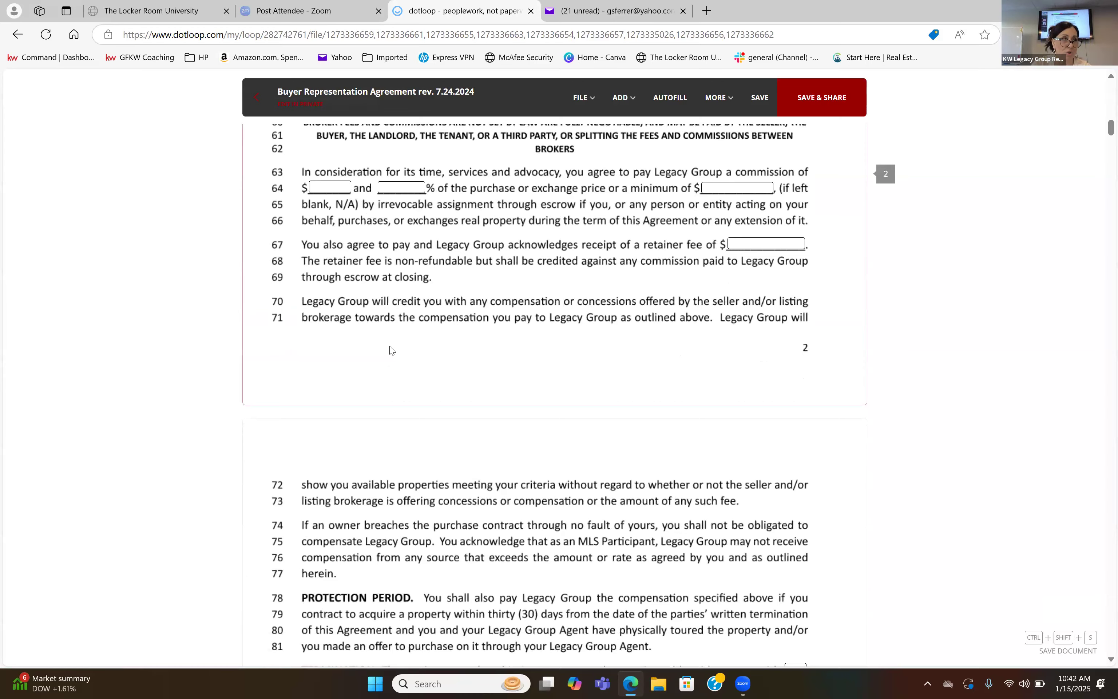
scroll(390, 350, "down", 12)
scroll(391, 350, "down", 14)
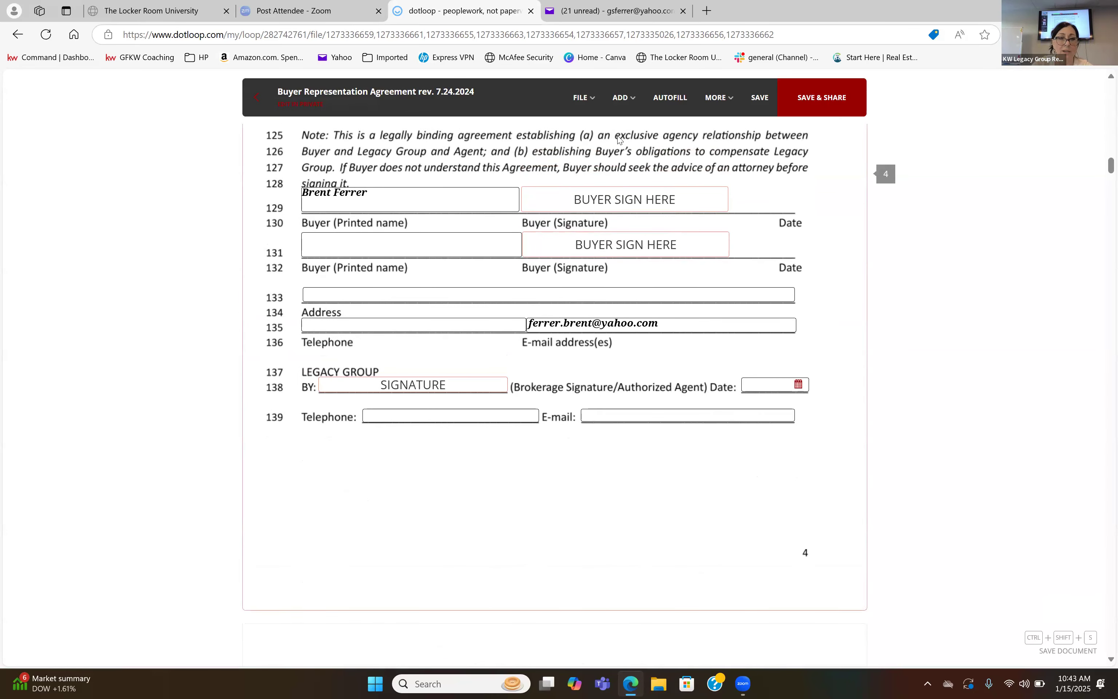
left_click(596, 205)
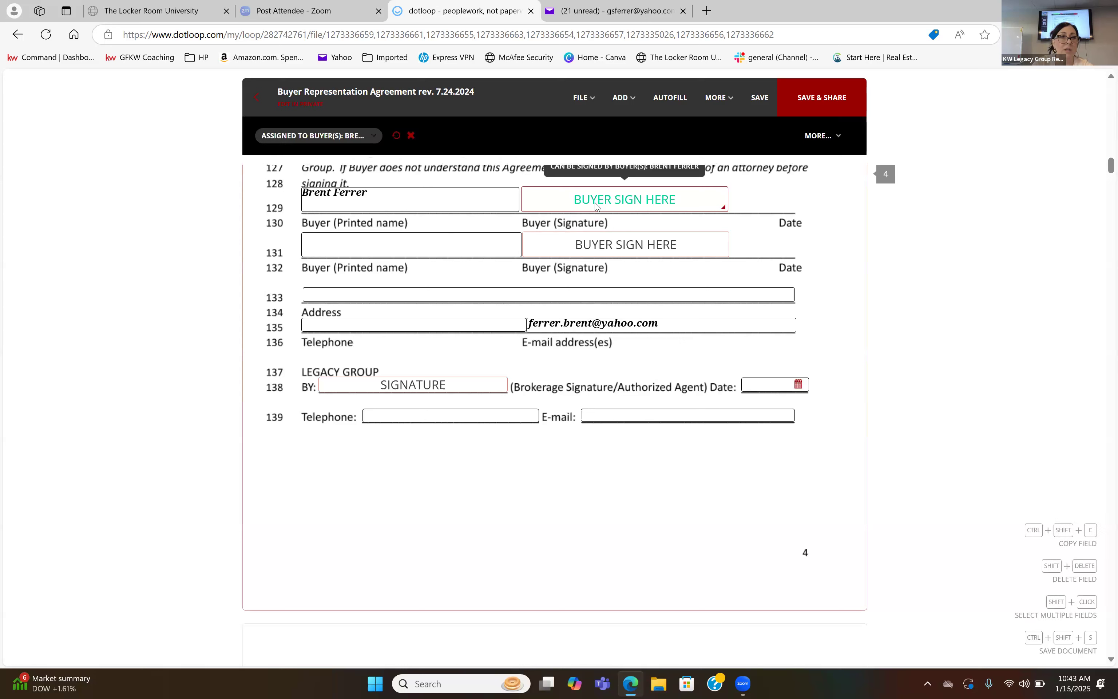
left_click(360, 135)
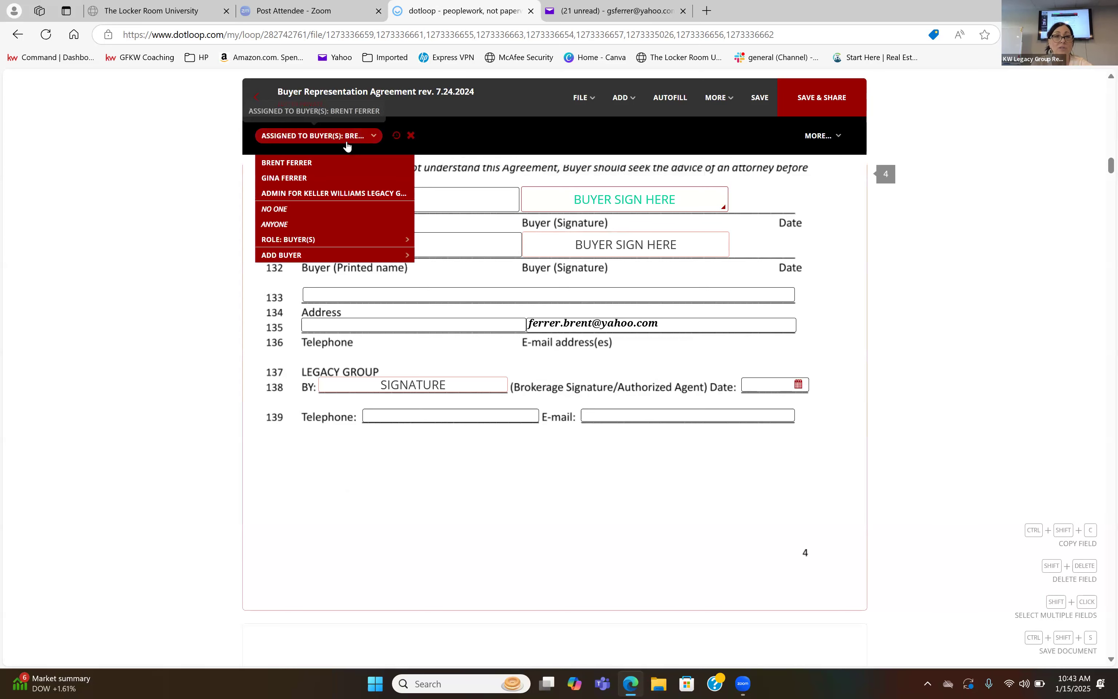
left_click(347, 163)
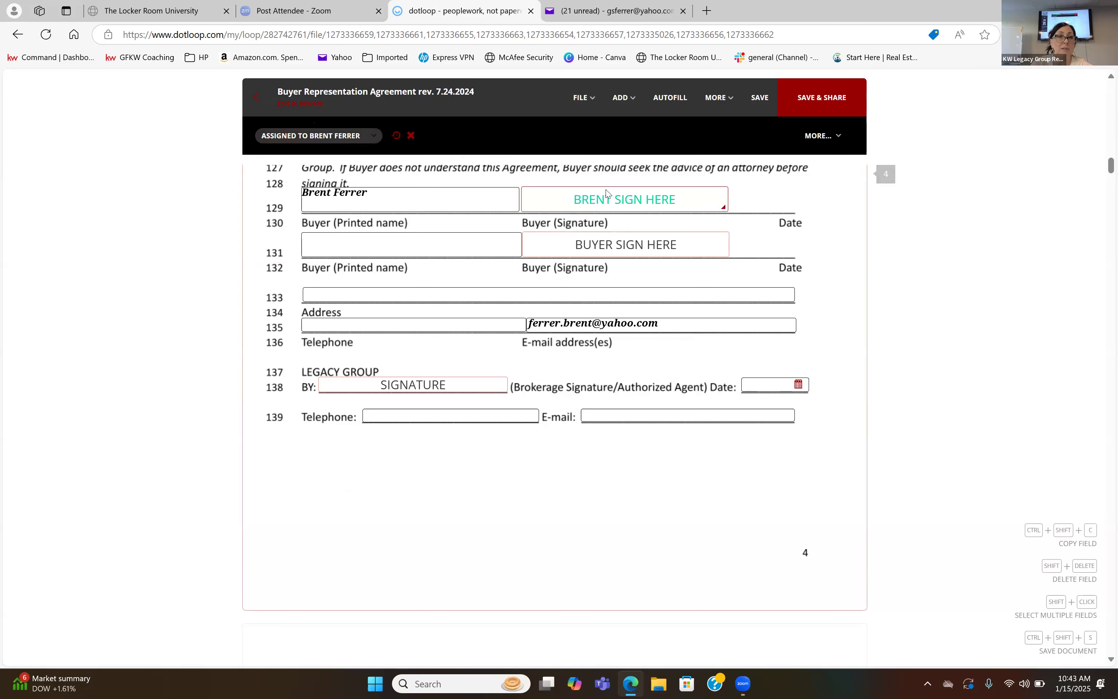
left_click(605, 251)
left_click(411, 136)
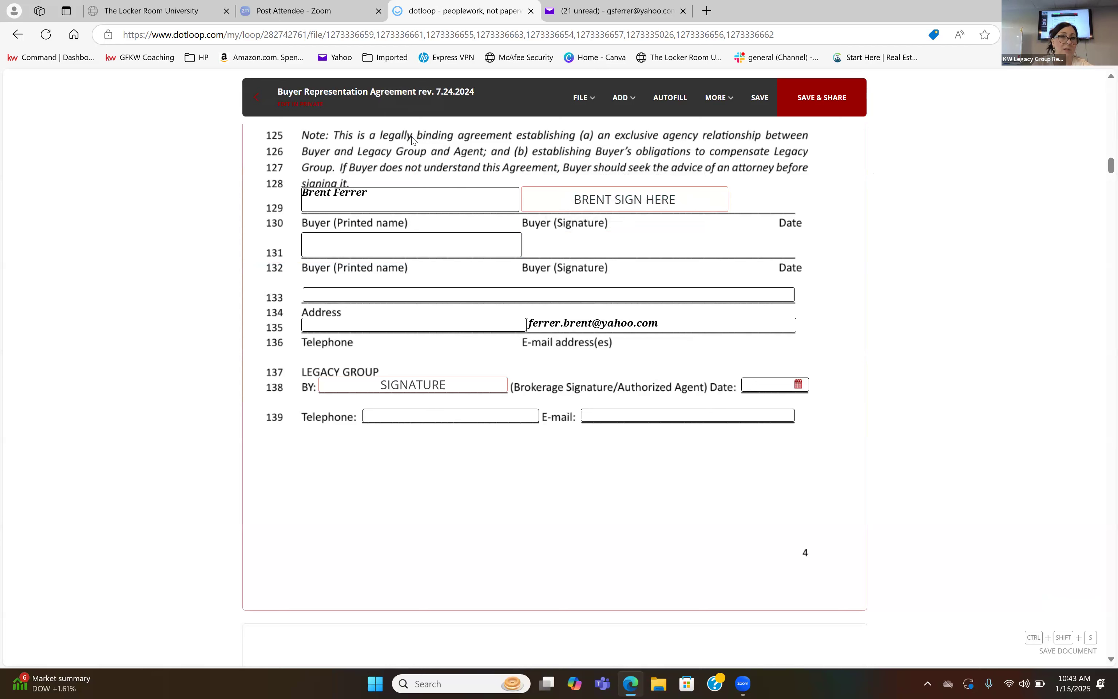
Assign the Legacy Group brokerage signature field to the agent, adopt the agent's signature and sign it.
left_click(418, 392)
left_click(341, 138)
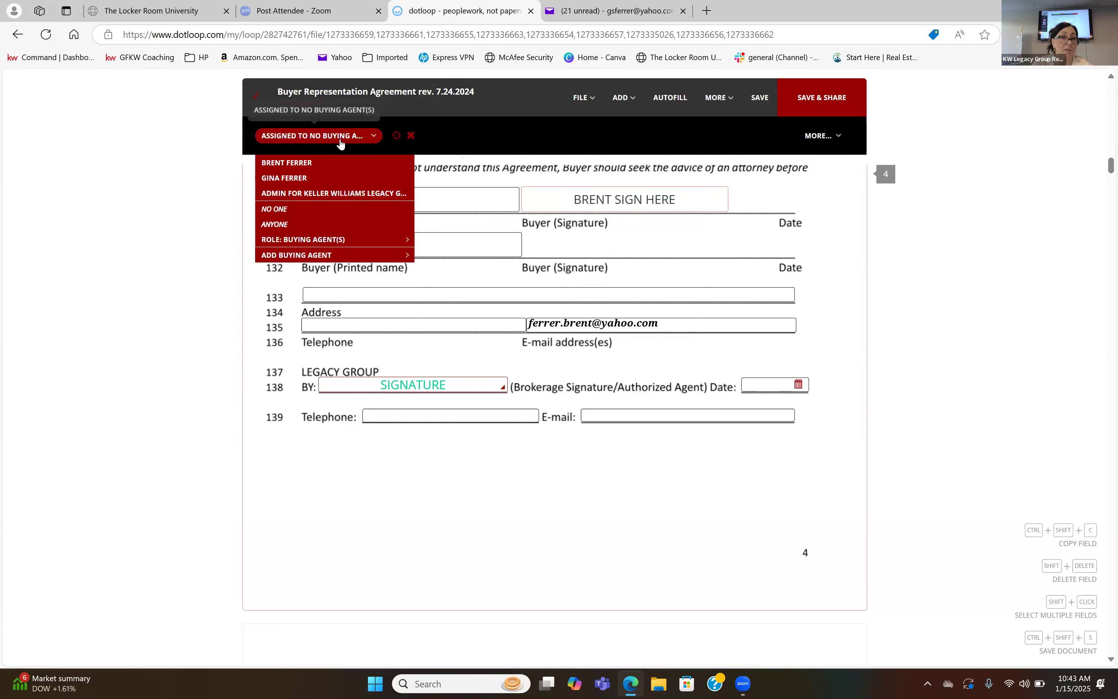
left_click(334, 179)
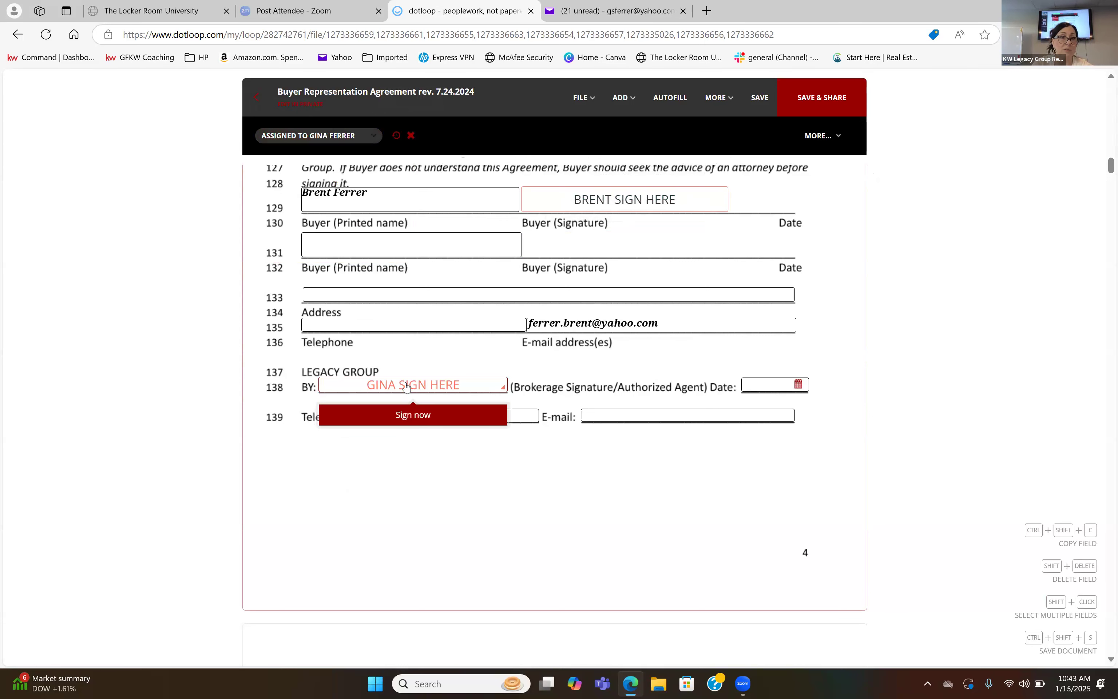
left_click(418, 415)
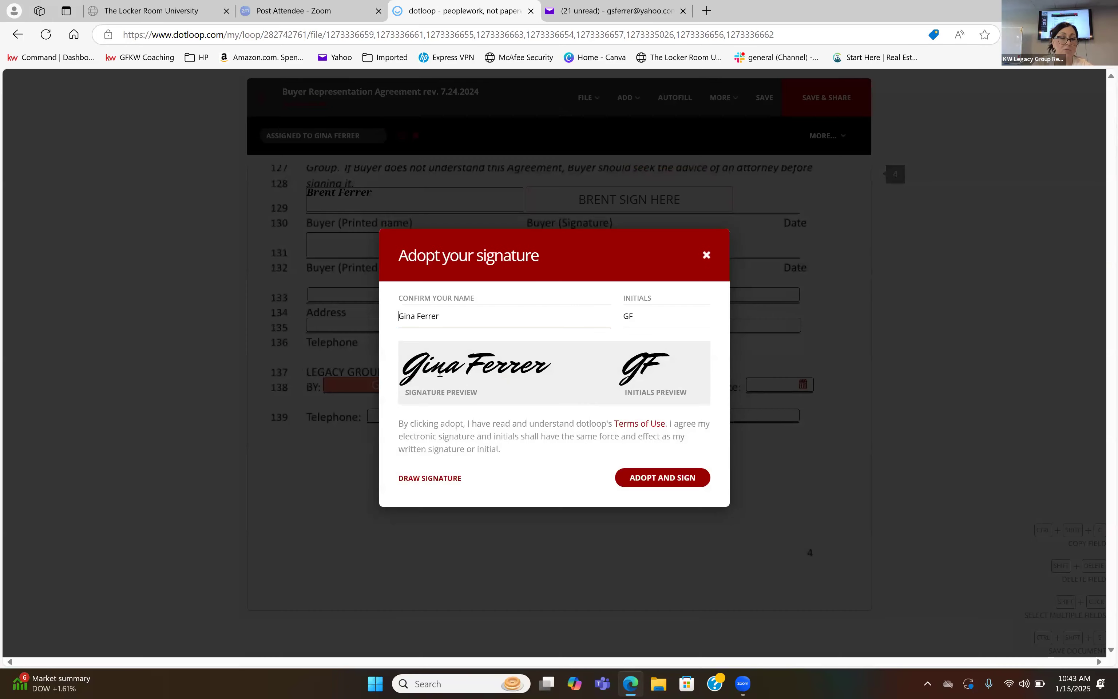
left_click(668, 478)
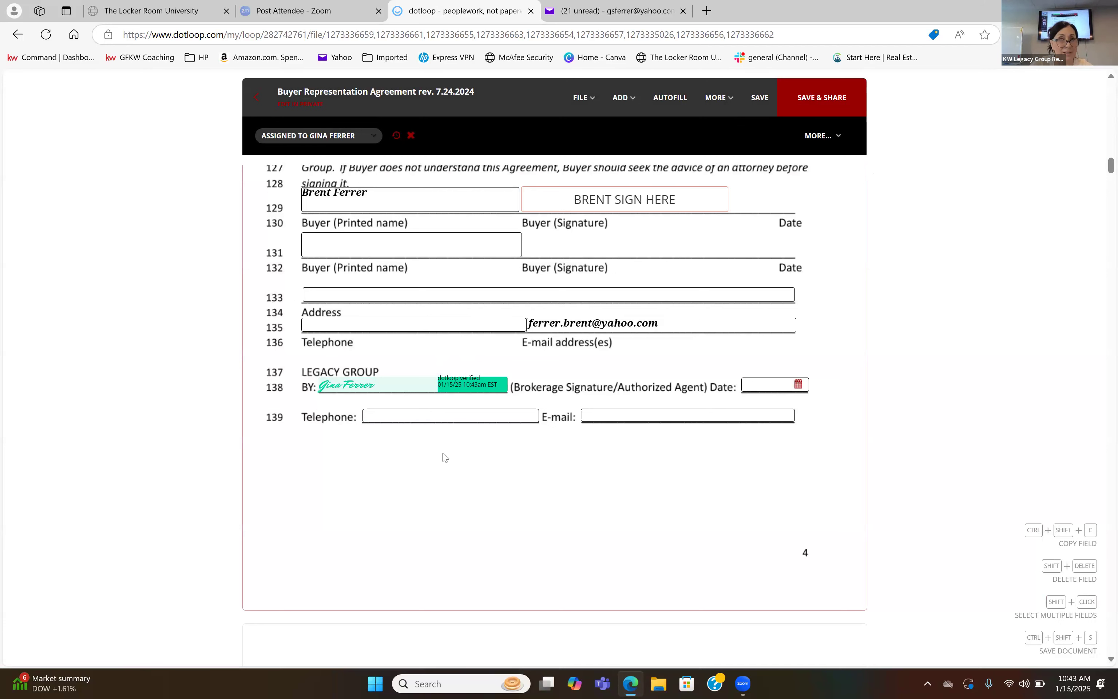
On the Consumer Guide Vertical 10.24, fill in the buyer's printed name and assign the signature field below it to the buyer.
scroll(444, 457, "down", 8)
scroll(444, 458, "down", 10)
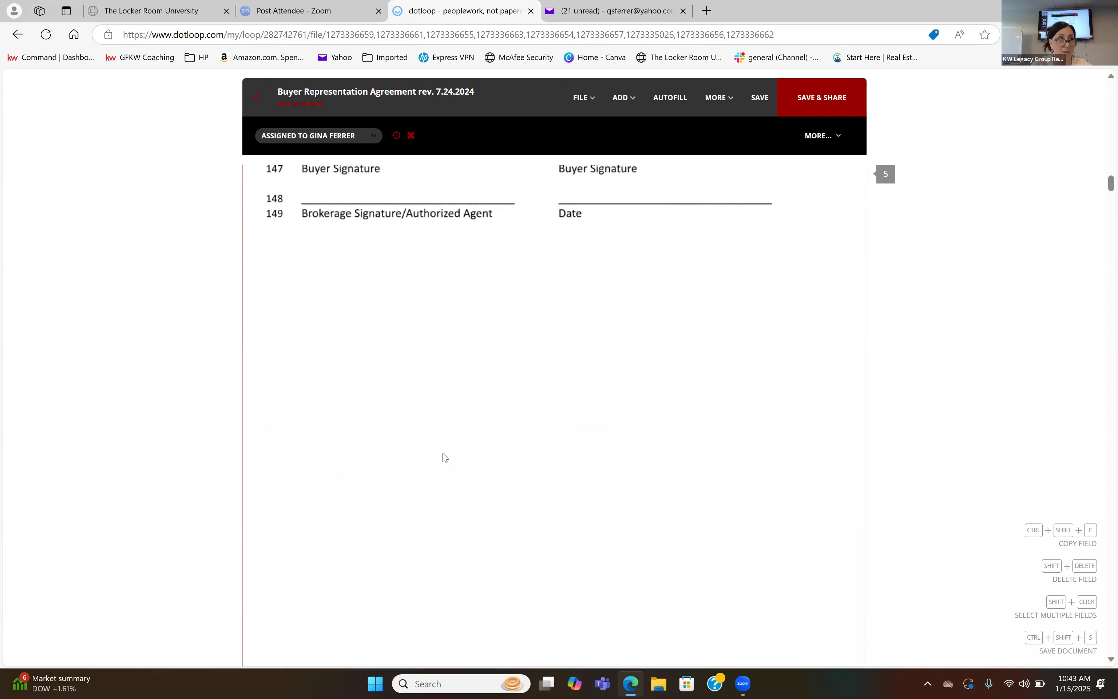
scroll(444, 457, "down", 15)
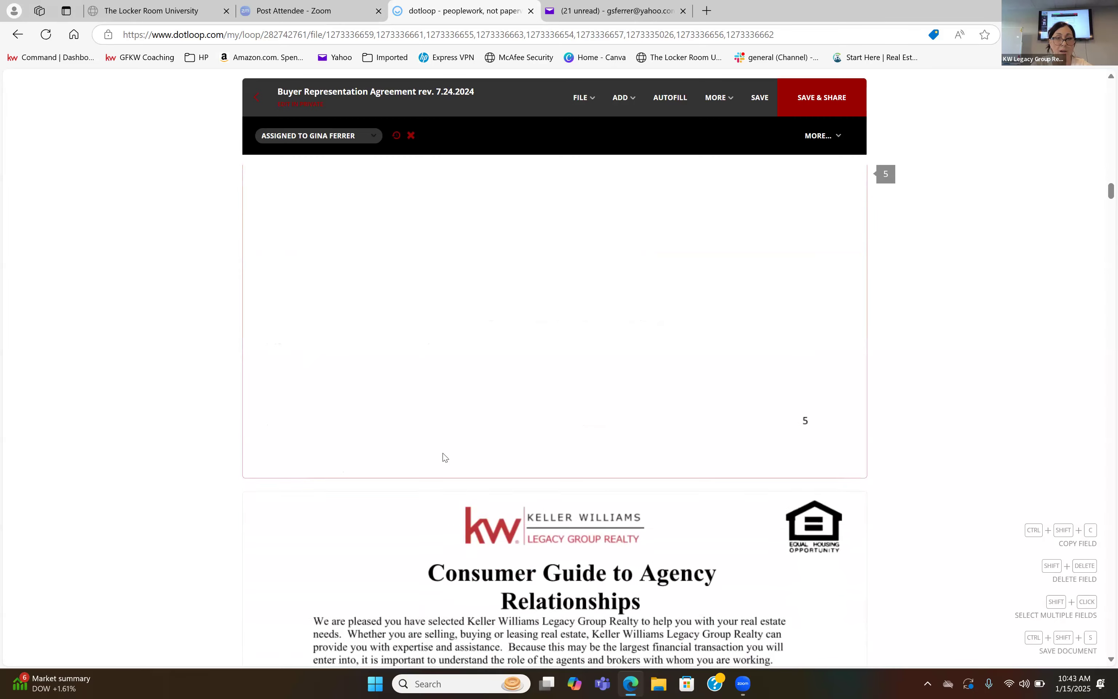
scroll(444, 458, "down", 10)
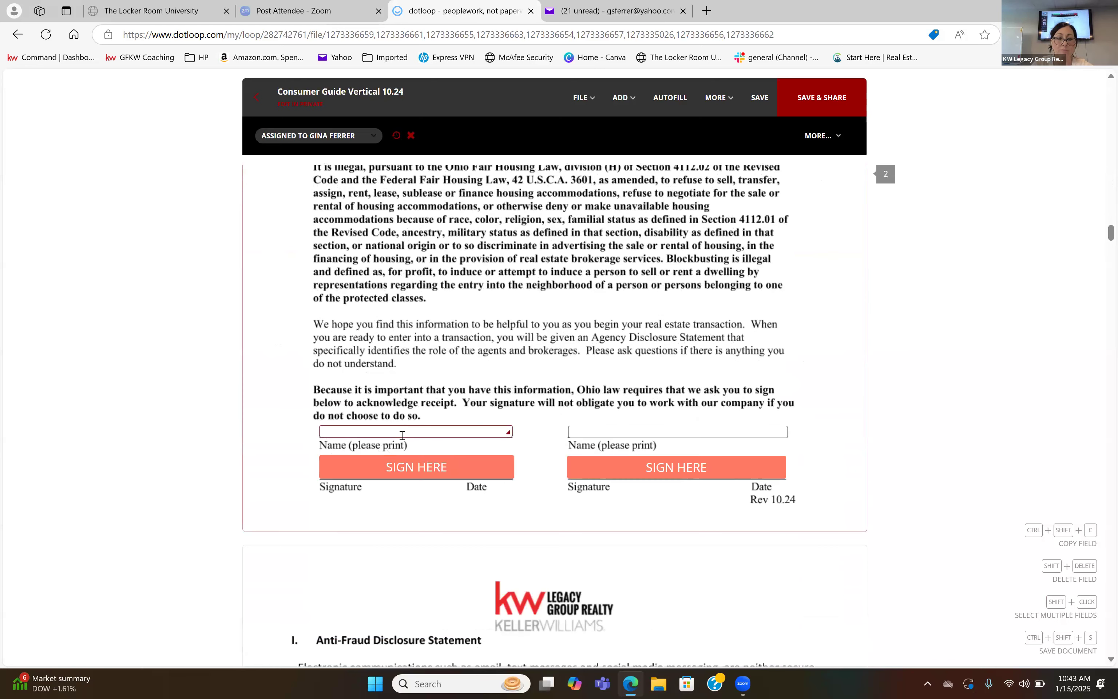
left_click(402, 434)
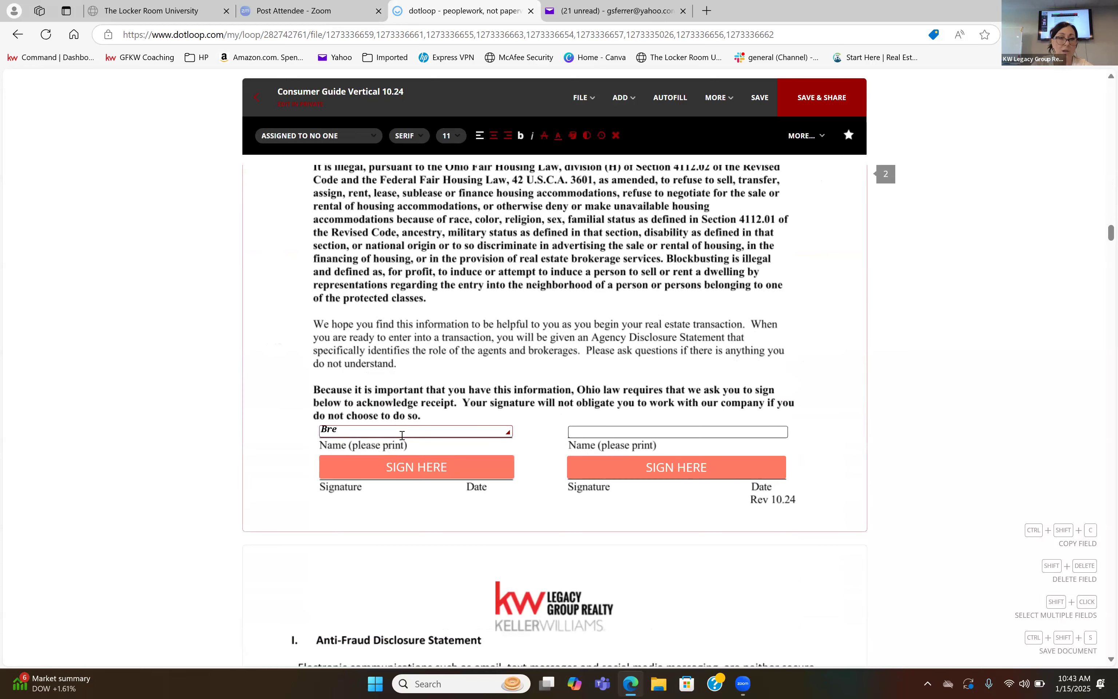
left_click(498, 471)
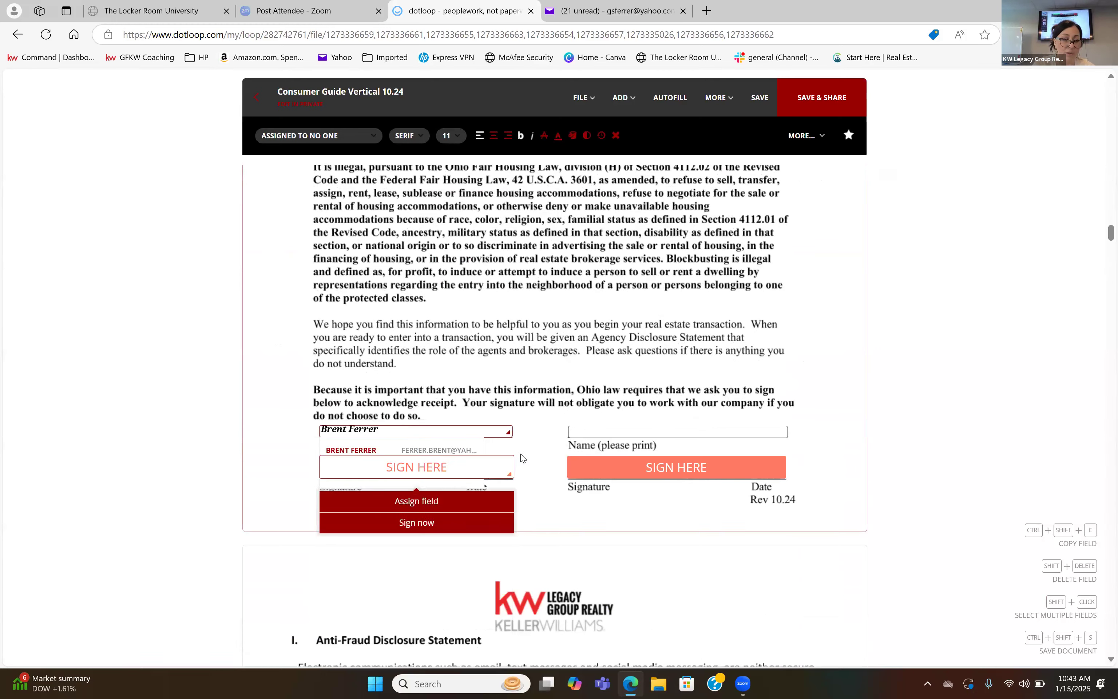
left_click(482, 468)
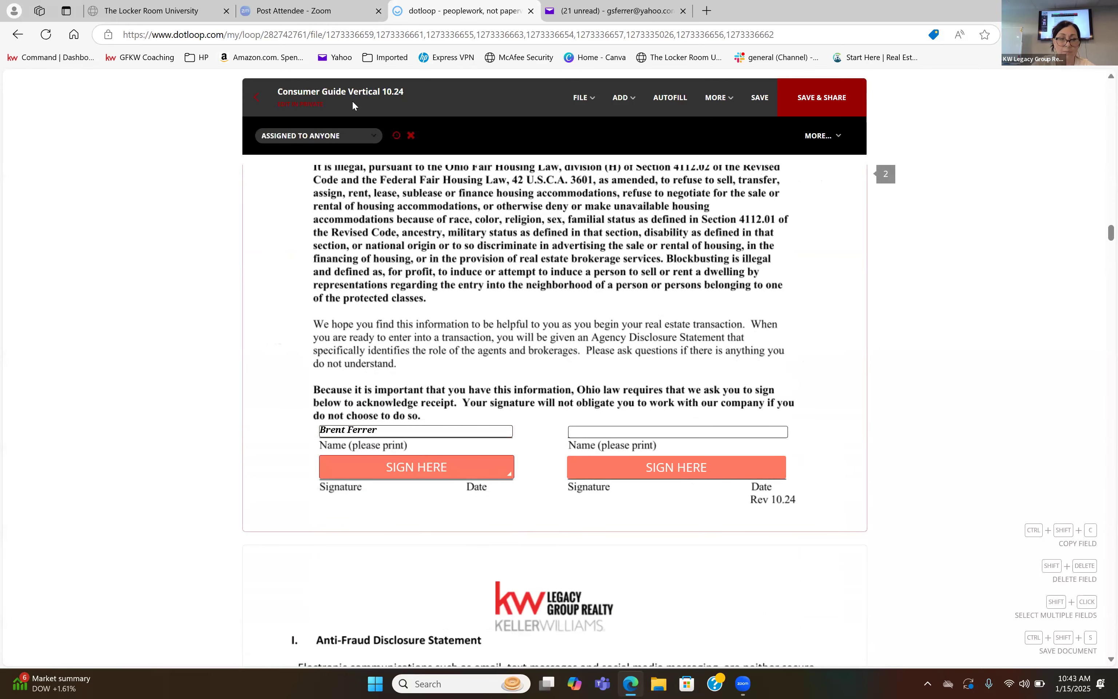
left_click(344, 135)
left_click(341, 163)
Remove the second buyer signature field from the Anti Fraud Disclosure.
scroll(554, 416, "down", 9)
left_click(711, 441)
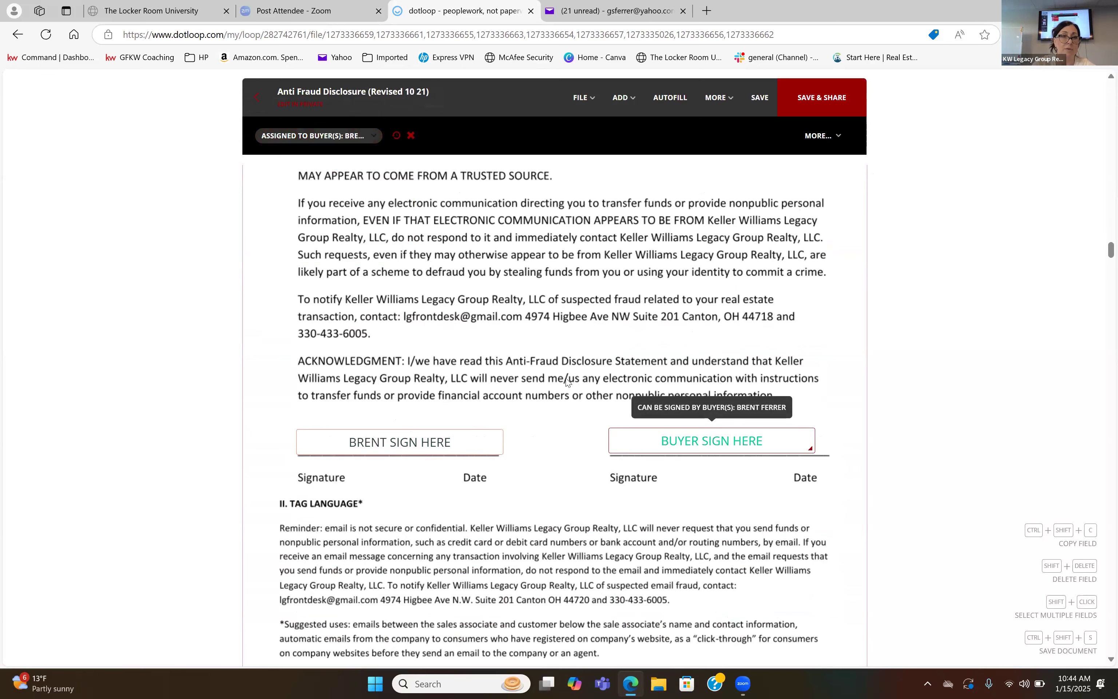
left_click(411, 135)
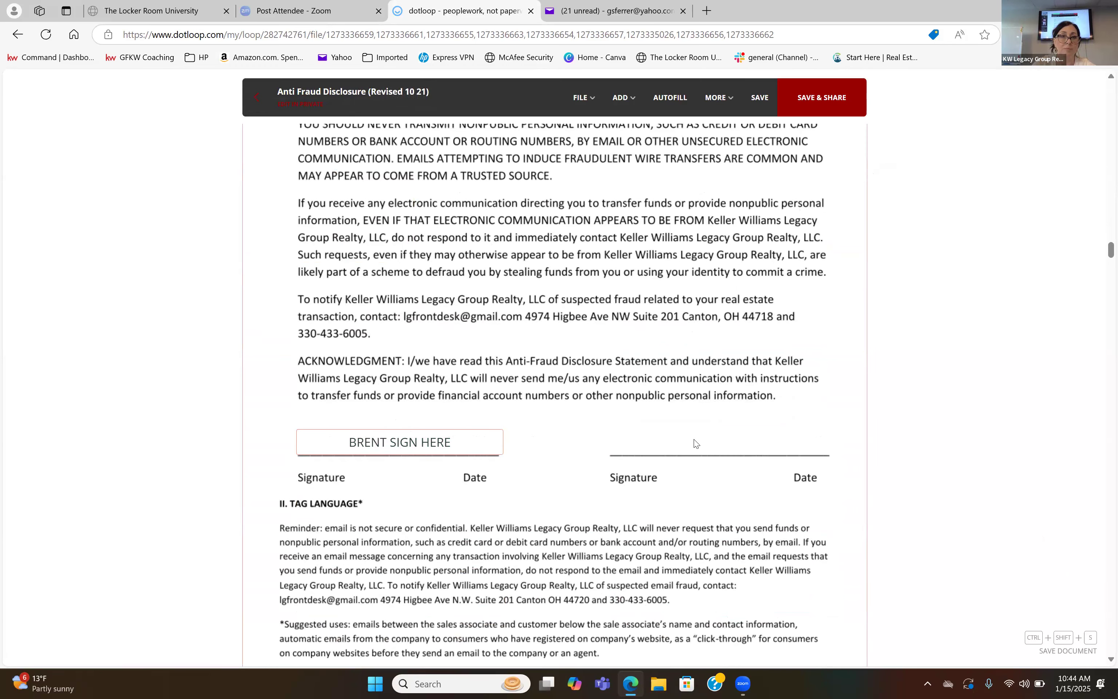
In the Purchase Agreement, fill in PPN 12233333, a purchase price of 3900000 and earnest money of 20000.
type("33333")
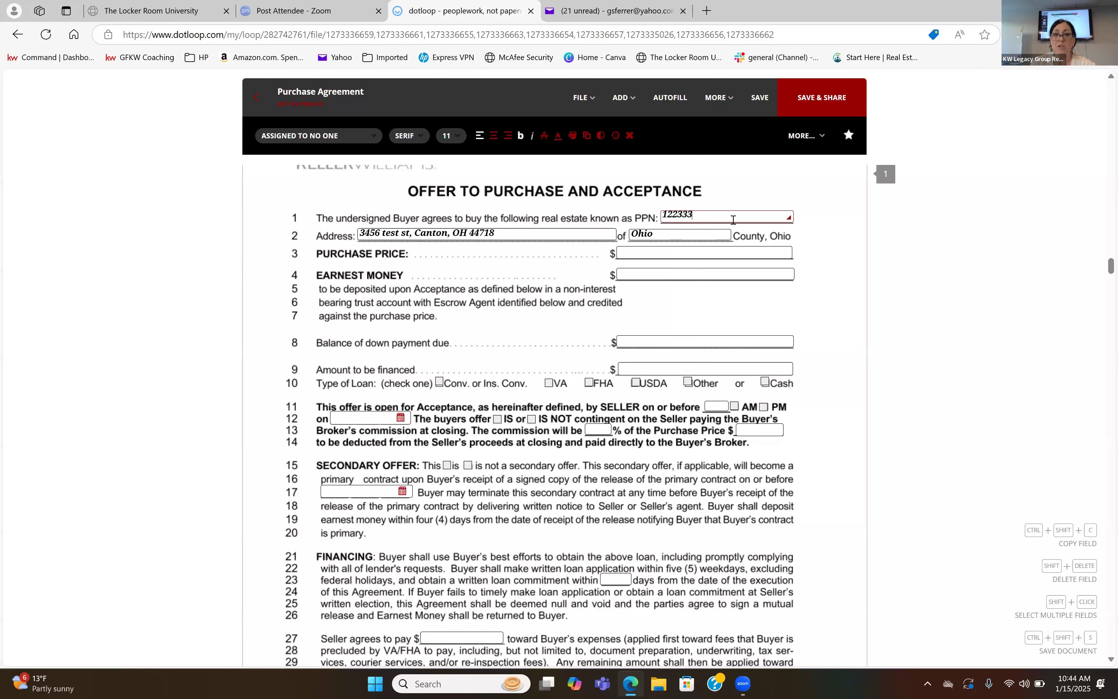
left_click(711, 252)
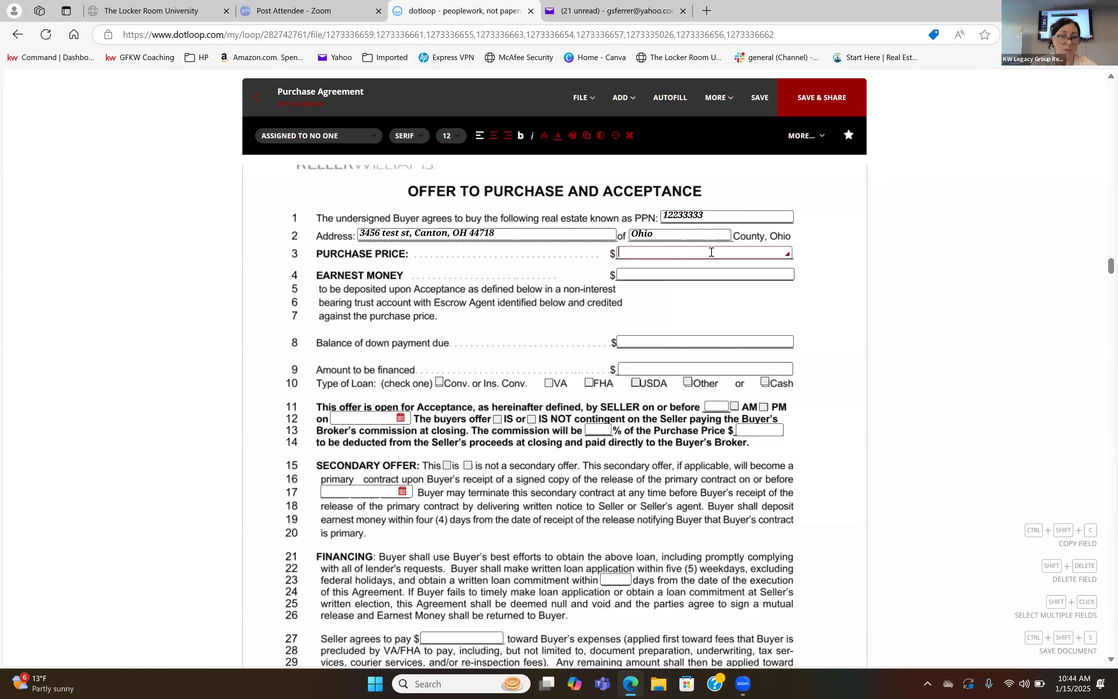
type("3900000")
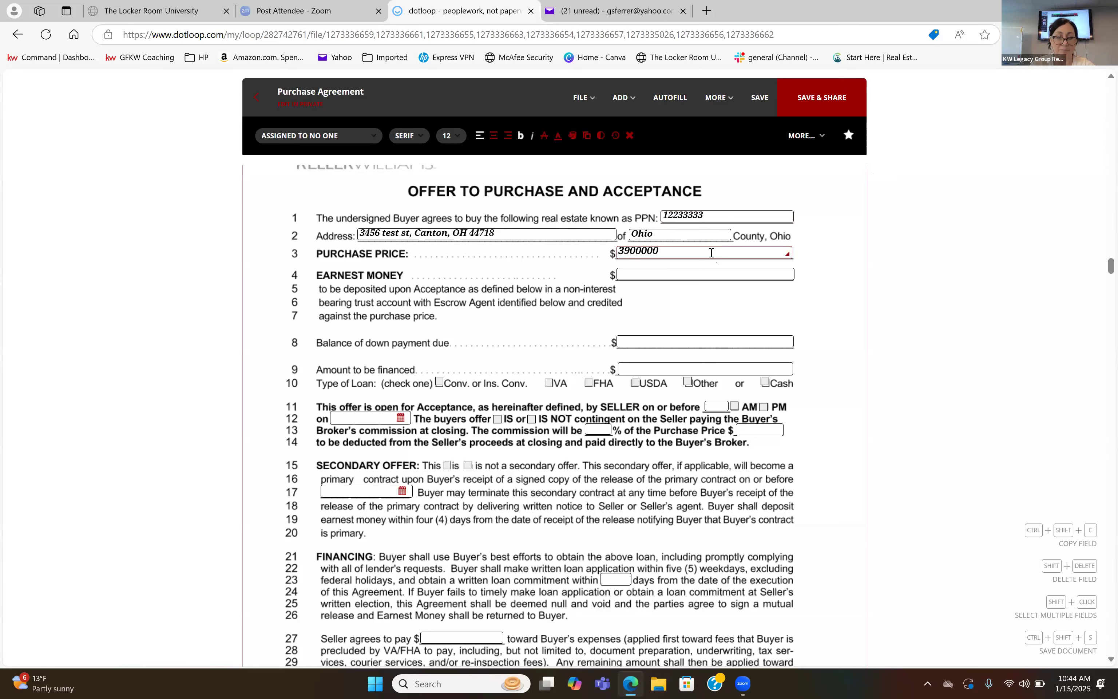
left_click(711, 274)
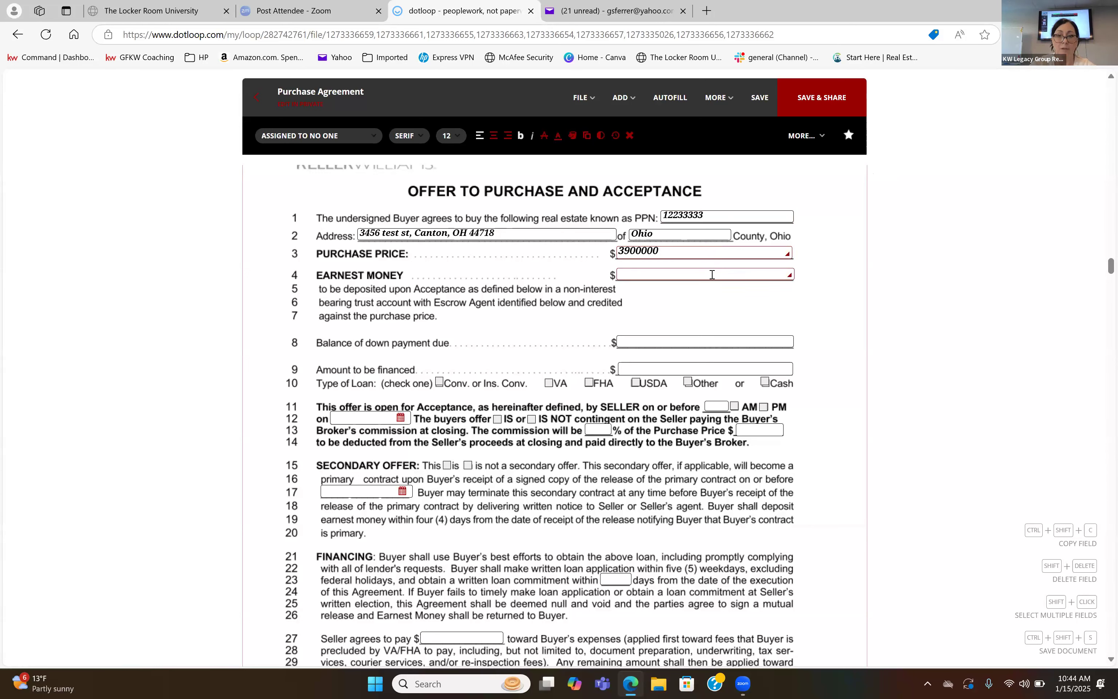
type("20000")
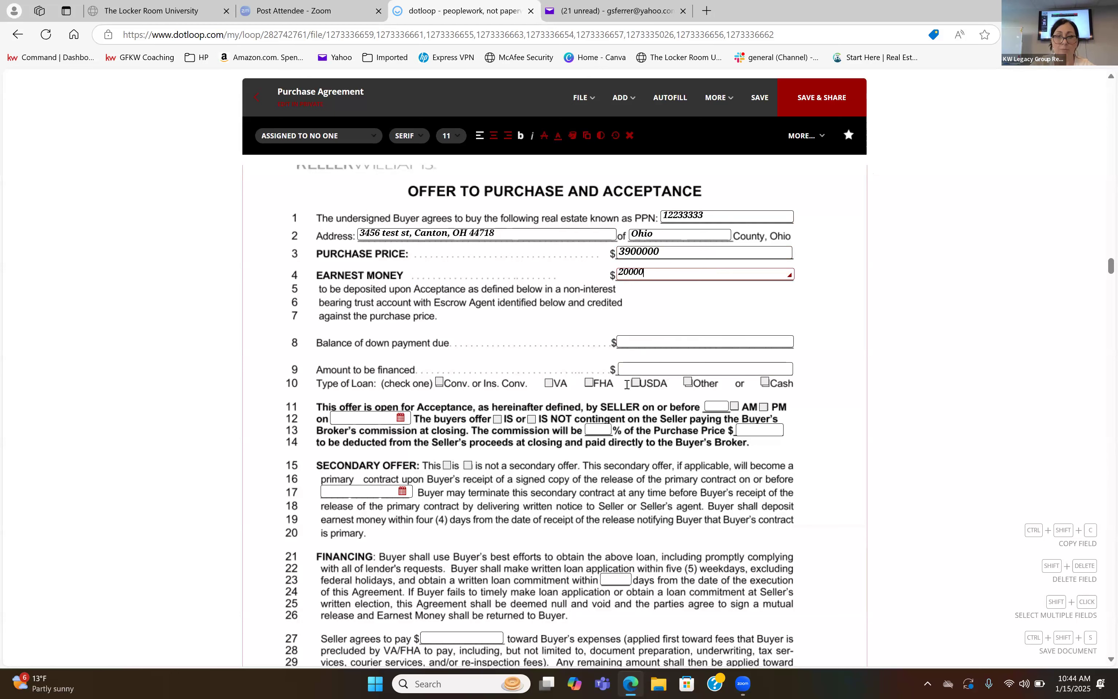
Mark Conv. or Ins. Conv. as the loan type and set the buyer's broker commission to 3% of the purchase price.
left_click(440, 382)
scroll(552, 247, "down", 2)
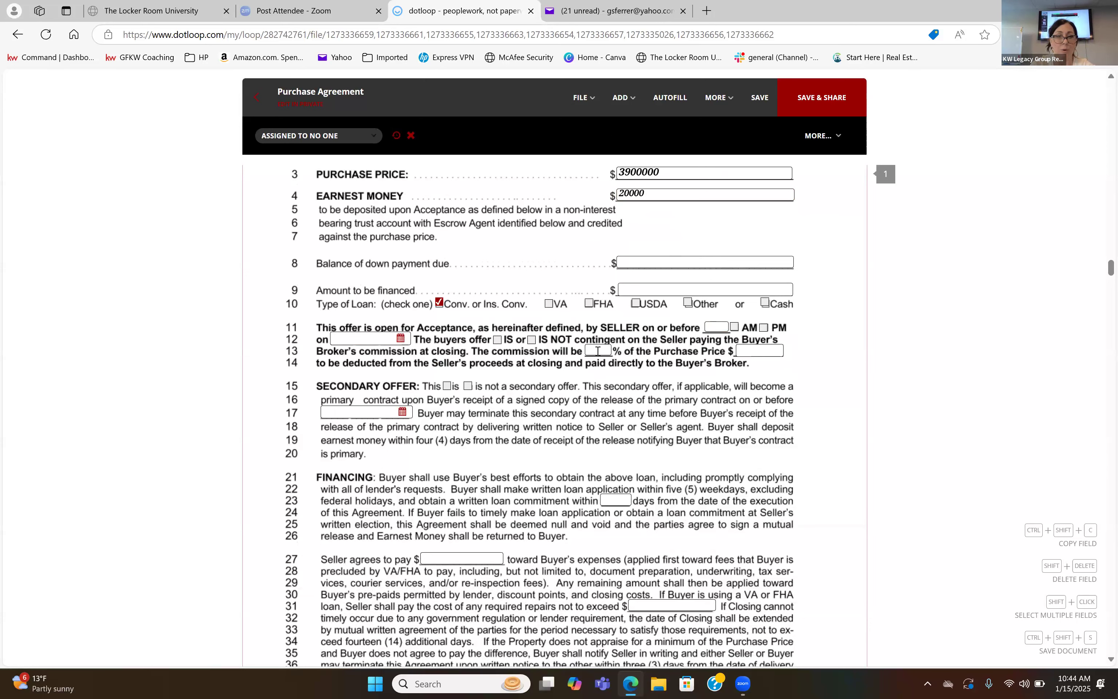
left_click(763, 327)
left_click(715, 328)
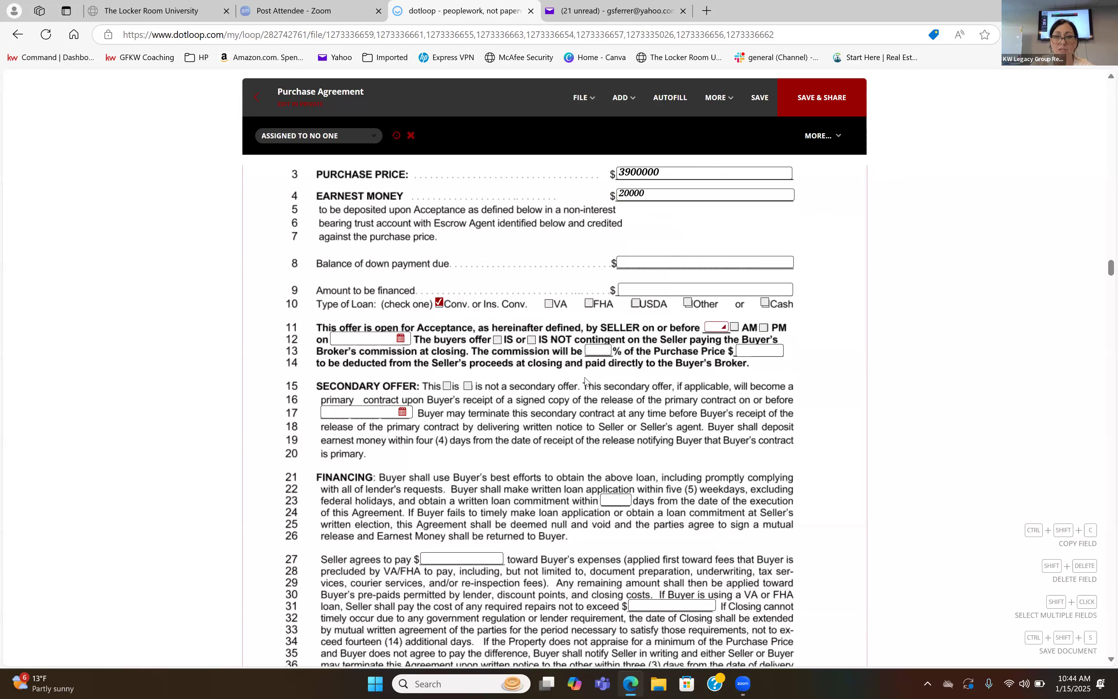
left_click(595, 354)
type("3")
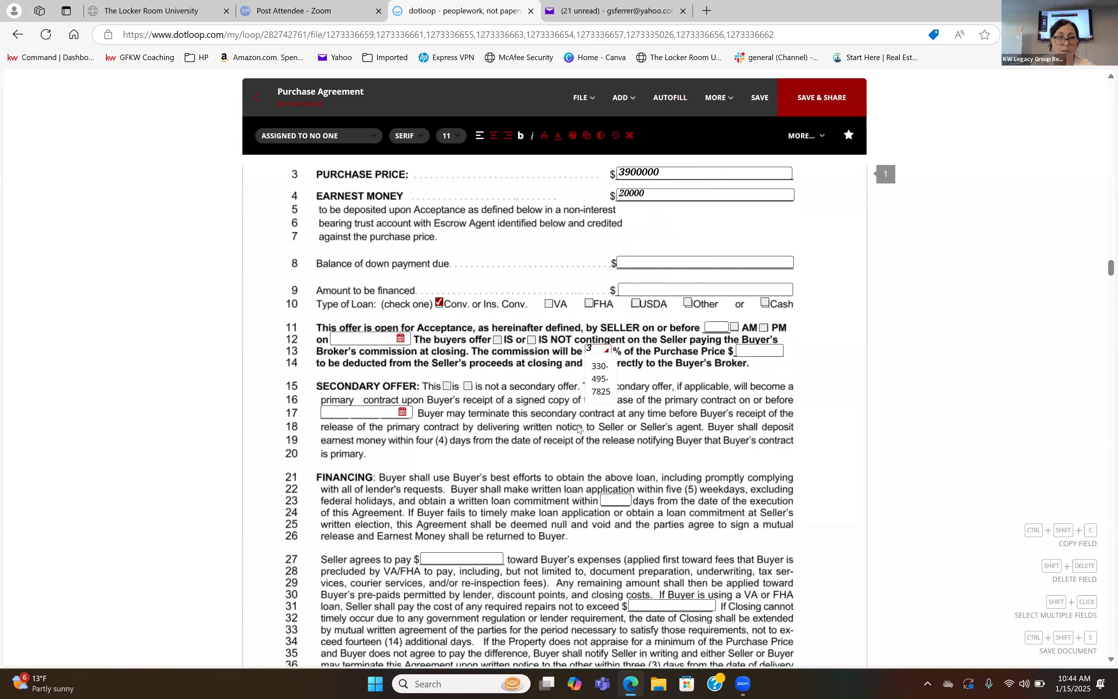
Set the written loan commitment period in the Financing section to 30 days.
scroll(578, 428, "down", 2)
left_click(477, 406)
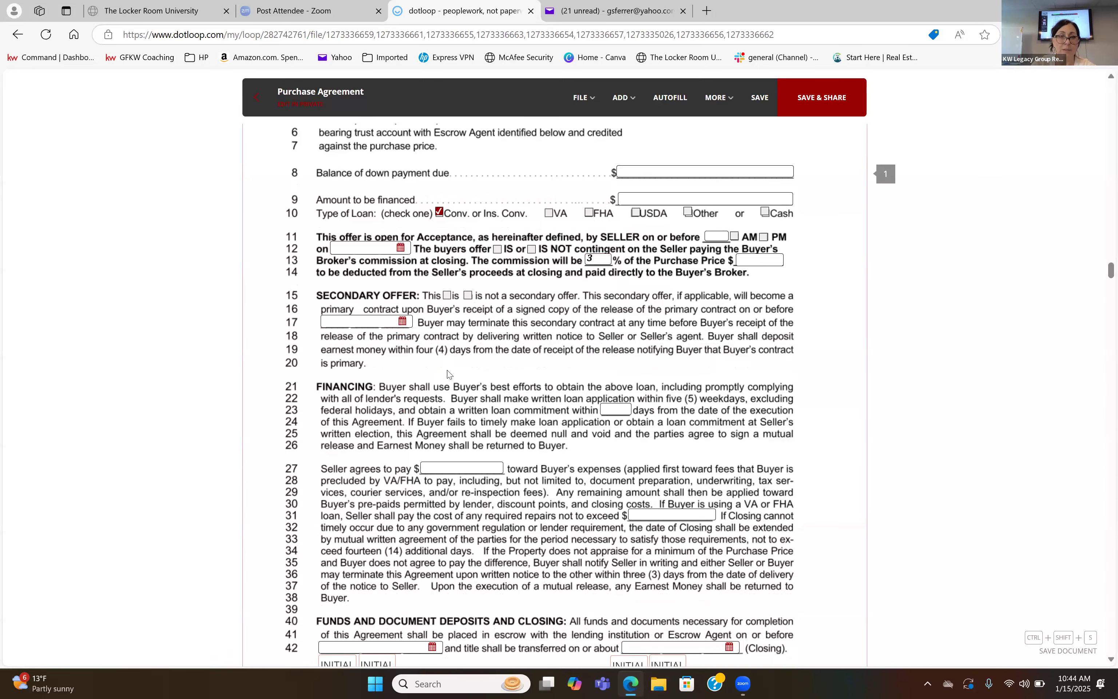
left_click(617, 410)
type("30")
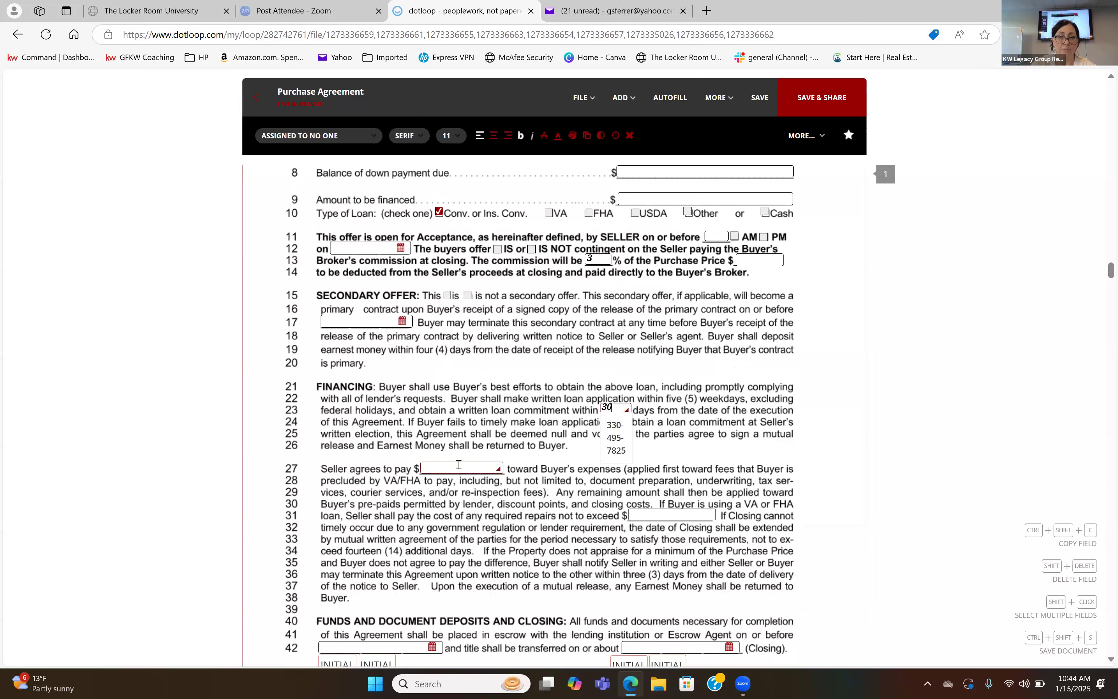
Fill in 399 as the dollar amount the seller agrees to pay toward the buyer's expenses in the Financing section.
left_click(458, 465)
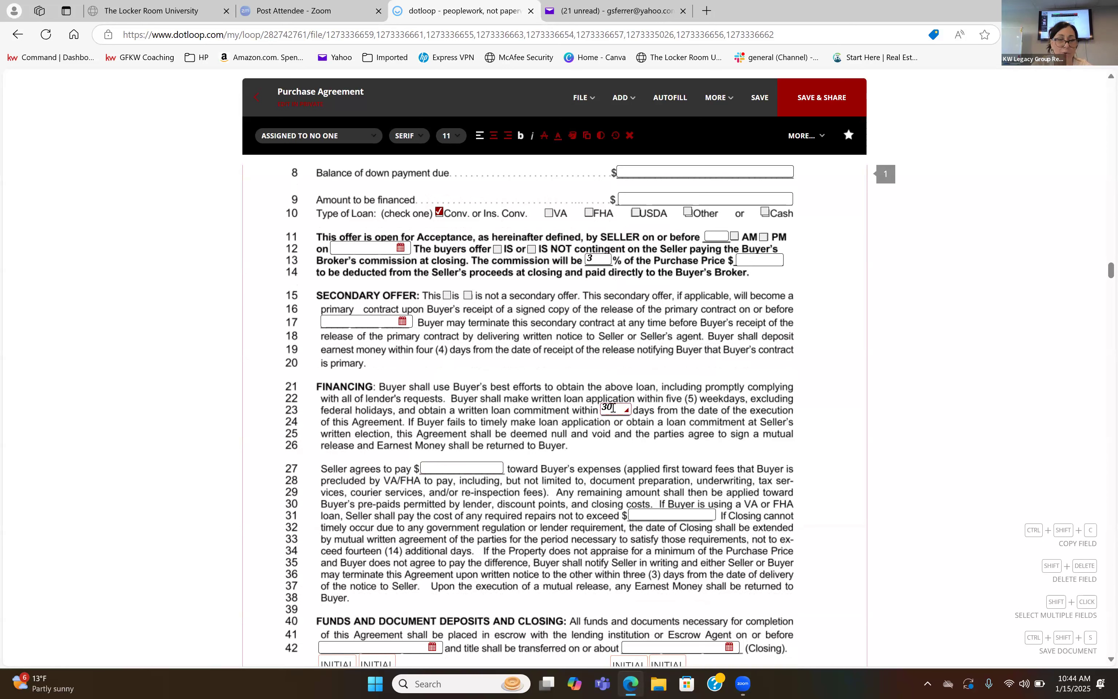
left_click(554, 543)
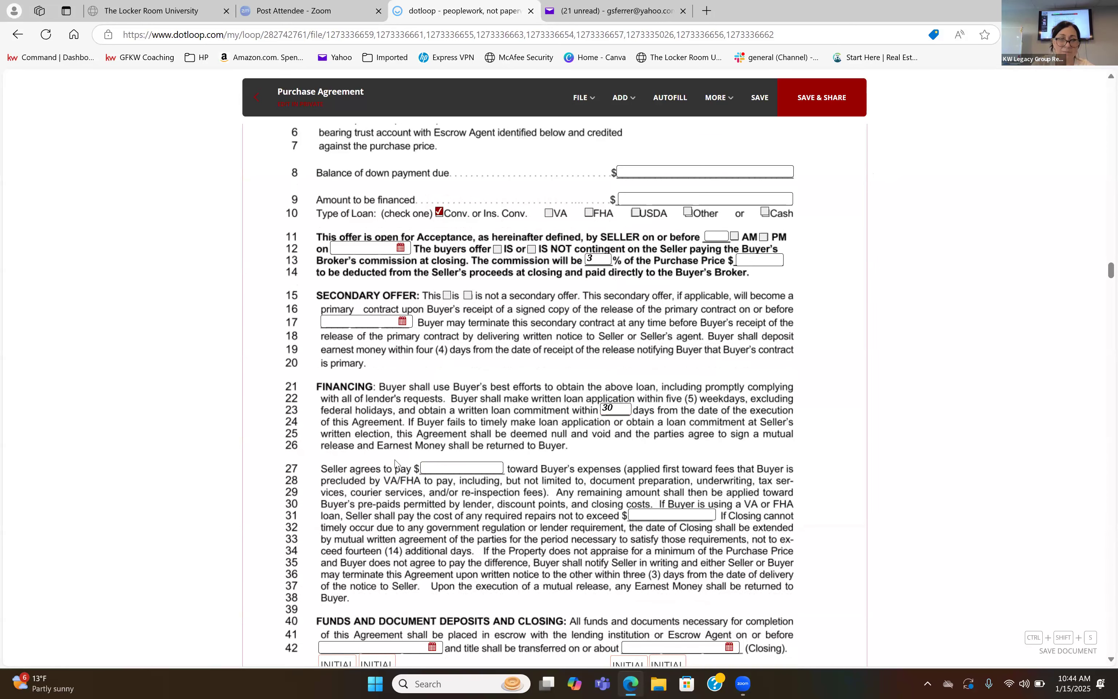
left_click(465, 465)
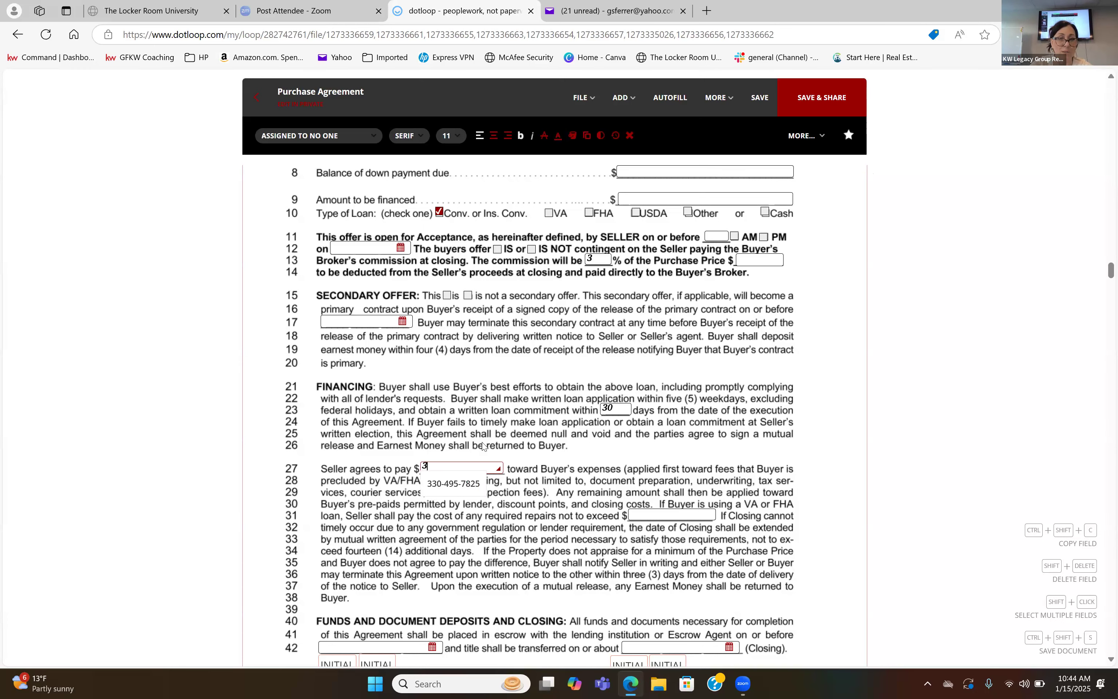
type("99")
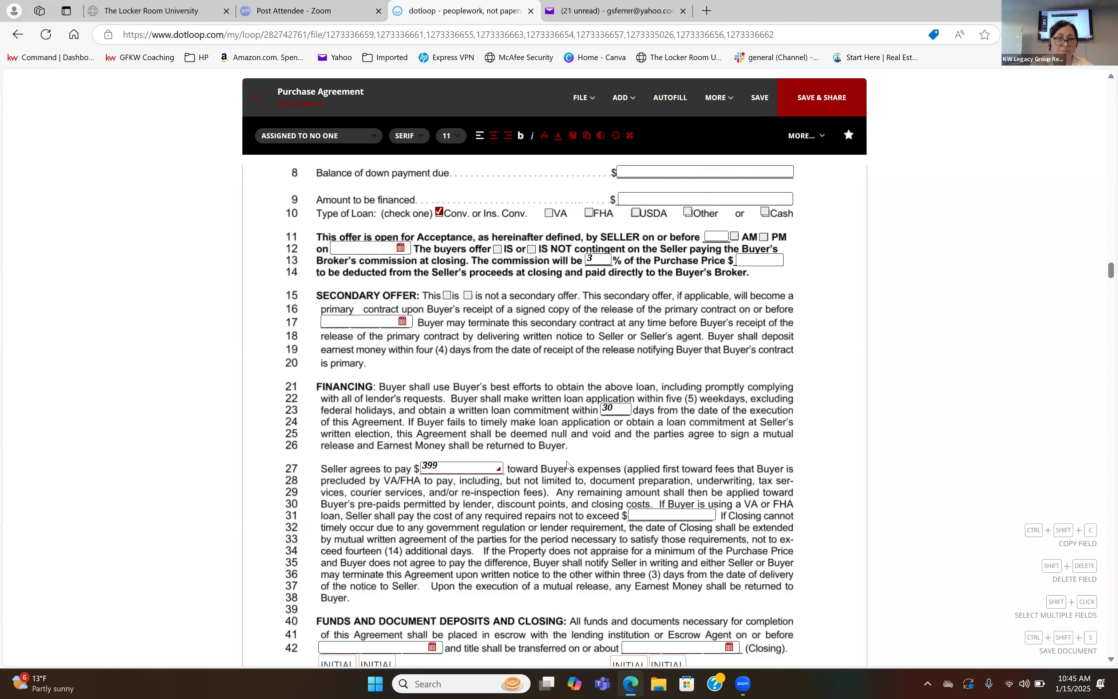
left_click(543, 598)
Assign the first buyer initials field beneath Funds and Document Deposits and Closing to the buyer.
scroll(543, 598, "down", 4)
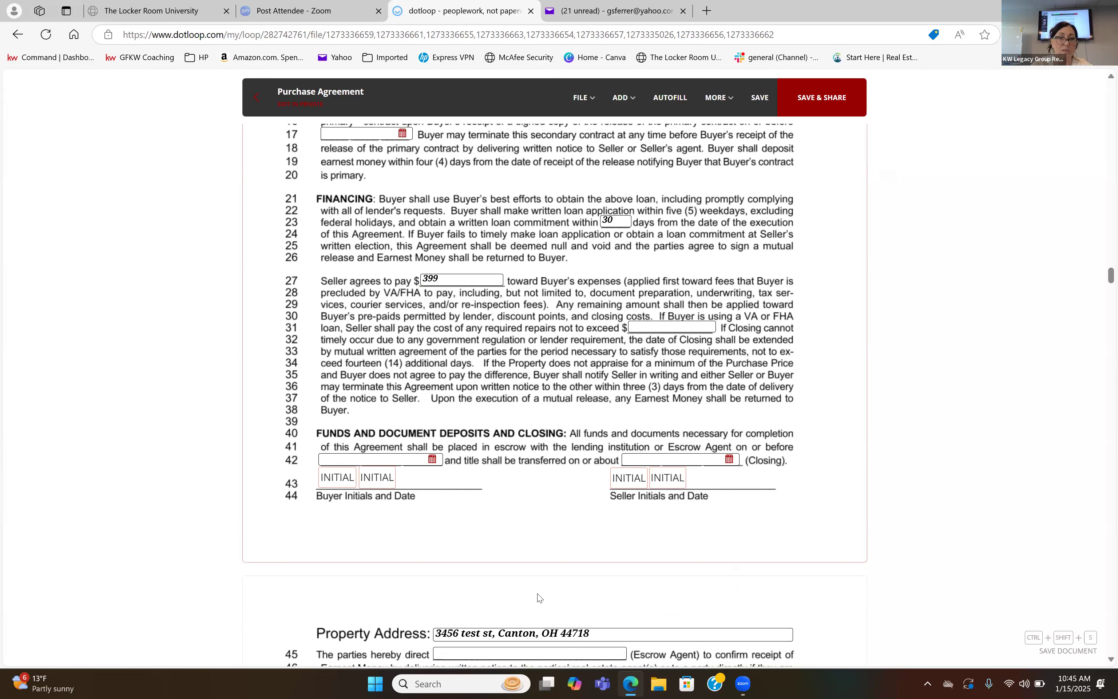
left_click(336, 481)
left_click(342, 137)
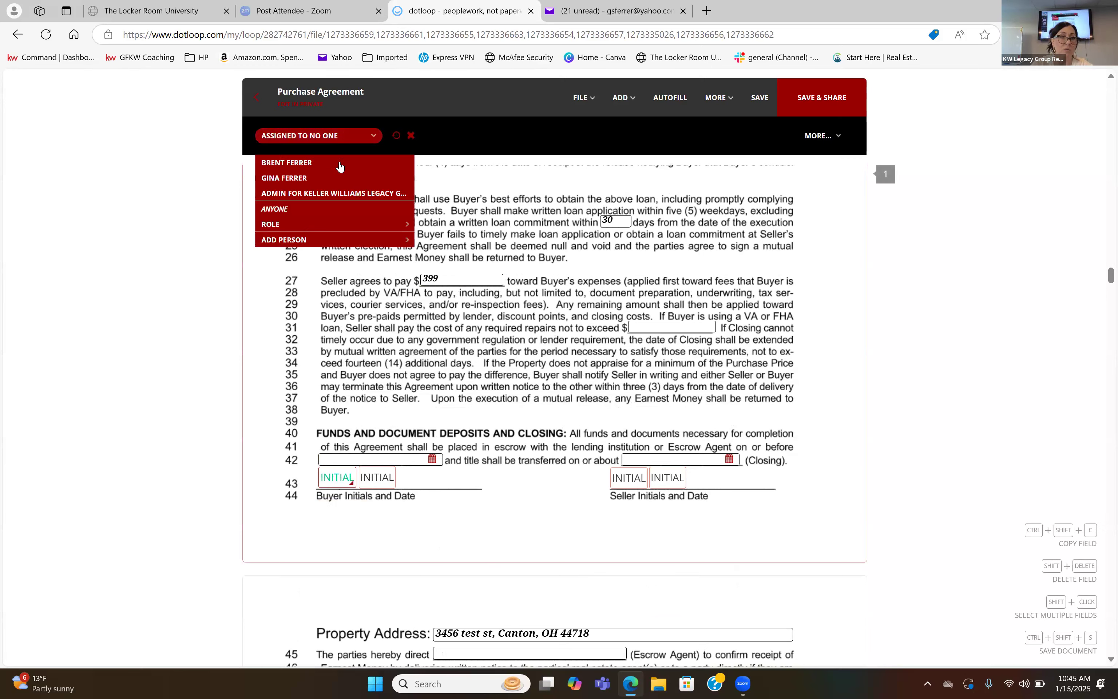
left_click(335, 163)
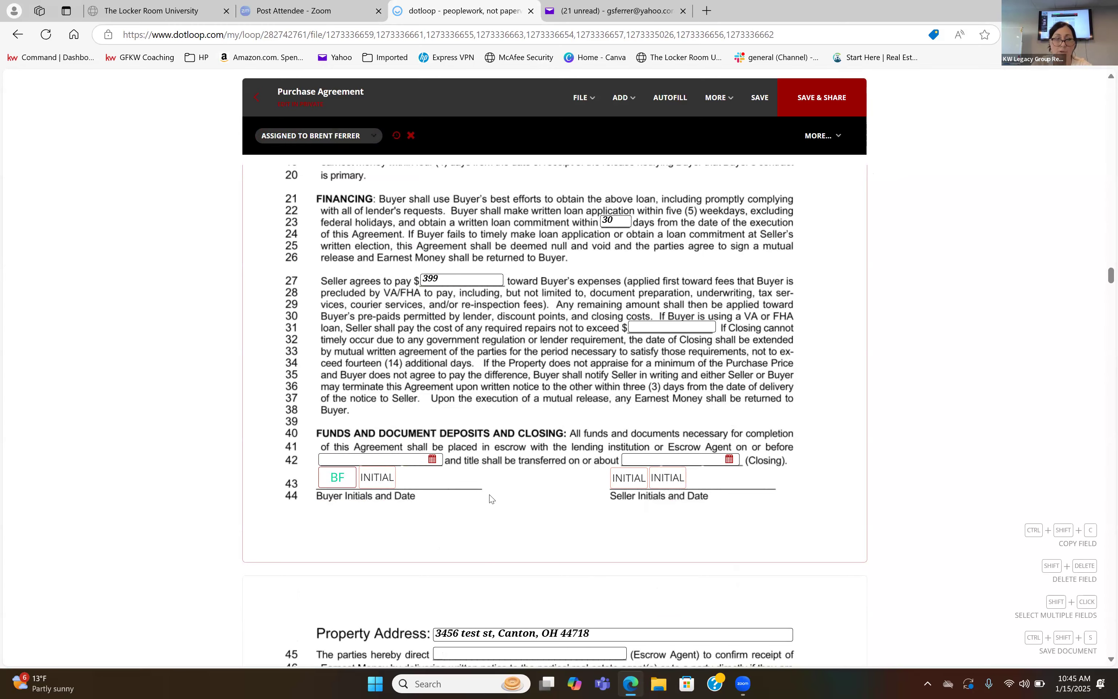
In the inspection table, mark Yes for the septic system inspection, set it to 10 days and mark it as a buyer expense.
scroll(490, 497, "down", 5)
scroll(489, 496, "down", 5)
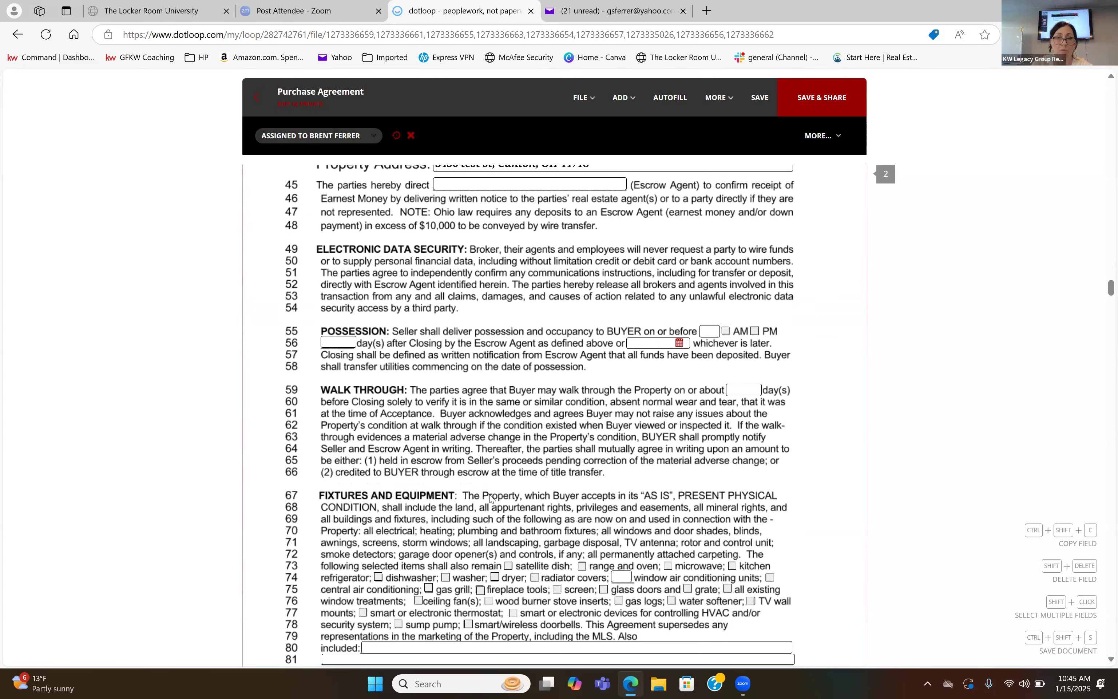
scroll(490, 496, "down", 20)
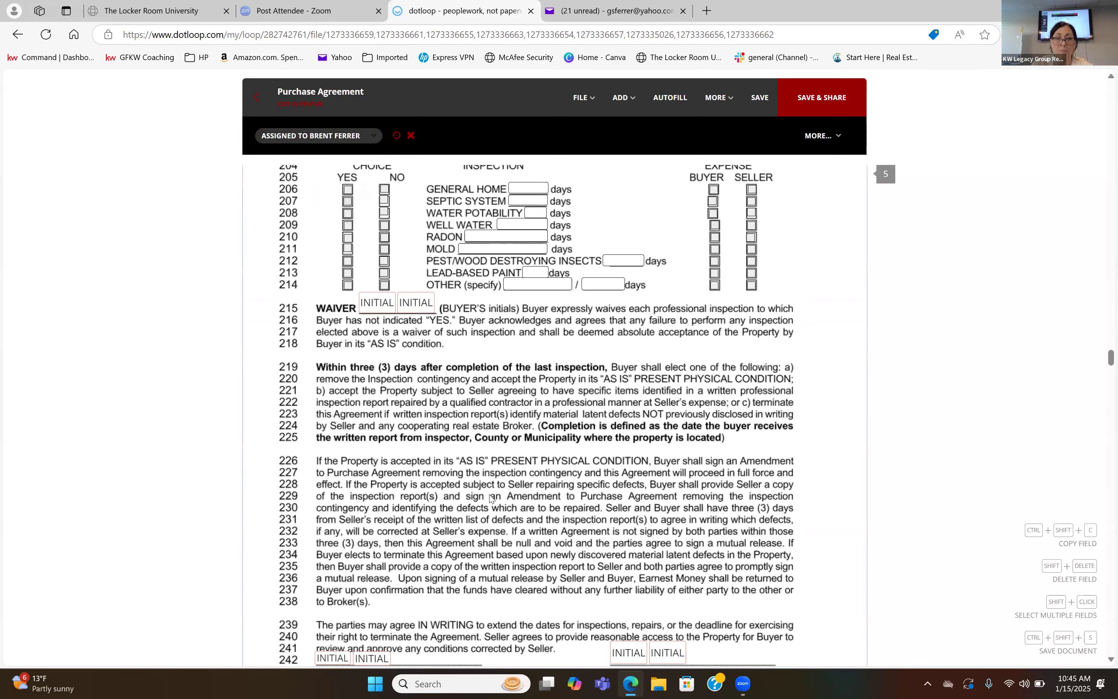
scroll(490, 498, "up", 10)
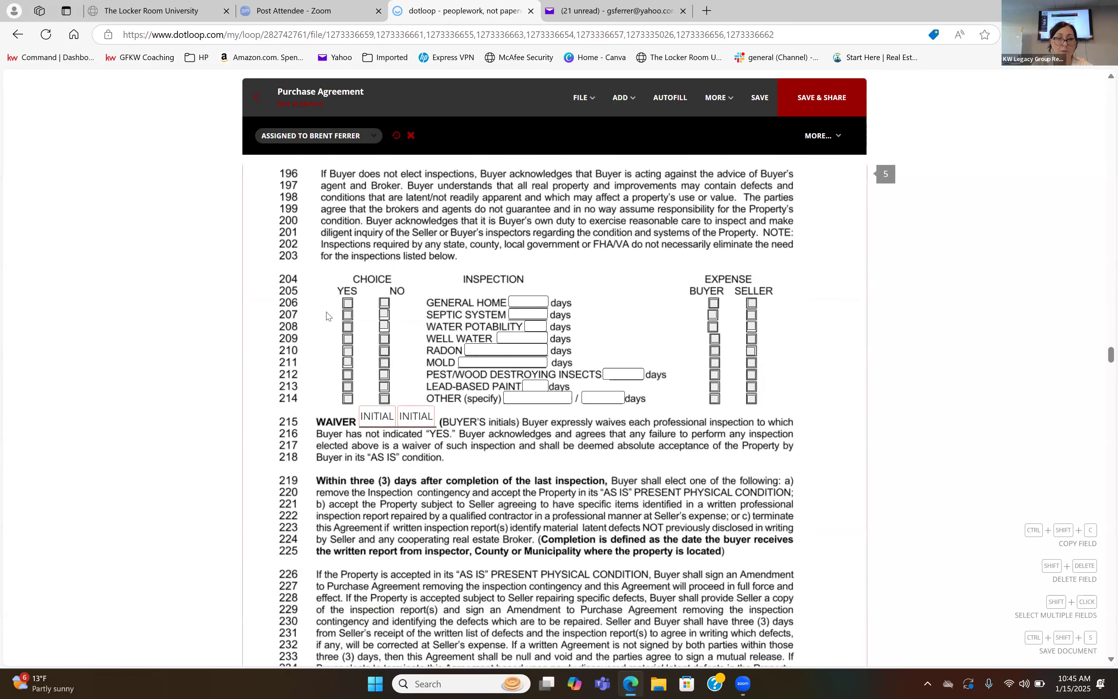
left_click(347, 315)
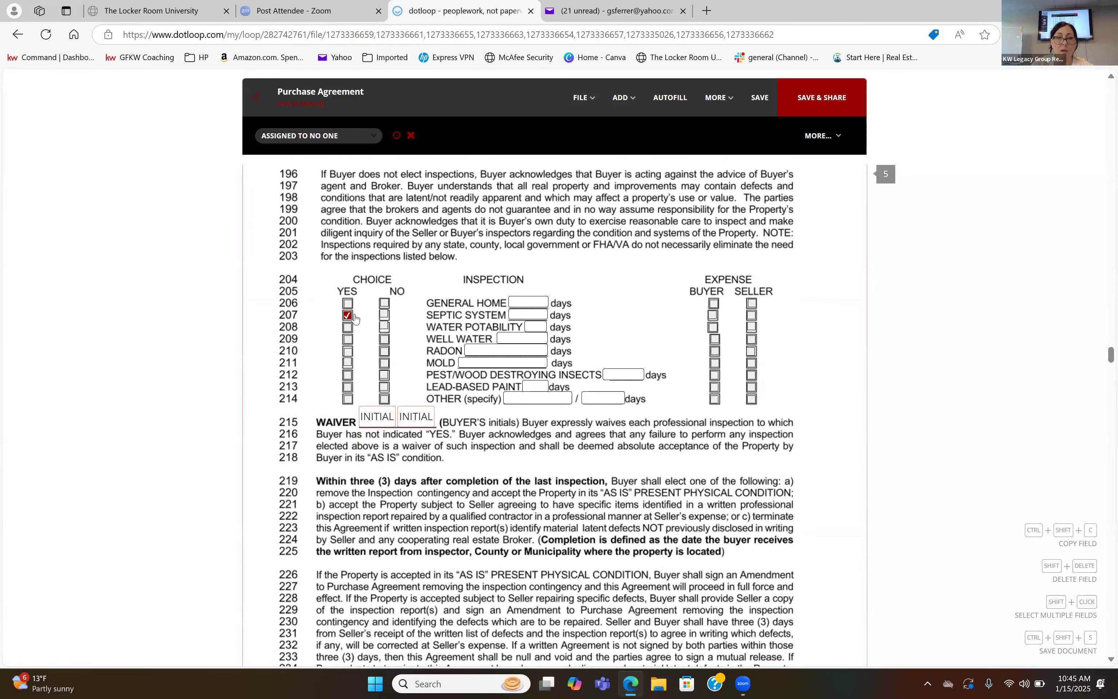
left_click(521, 316)
type("10")
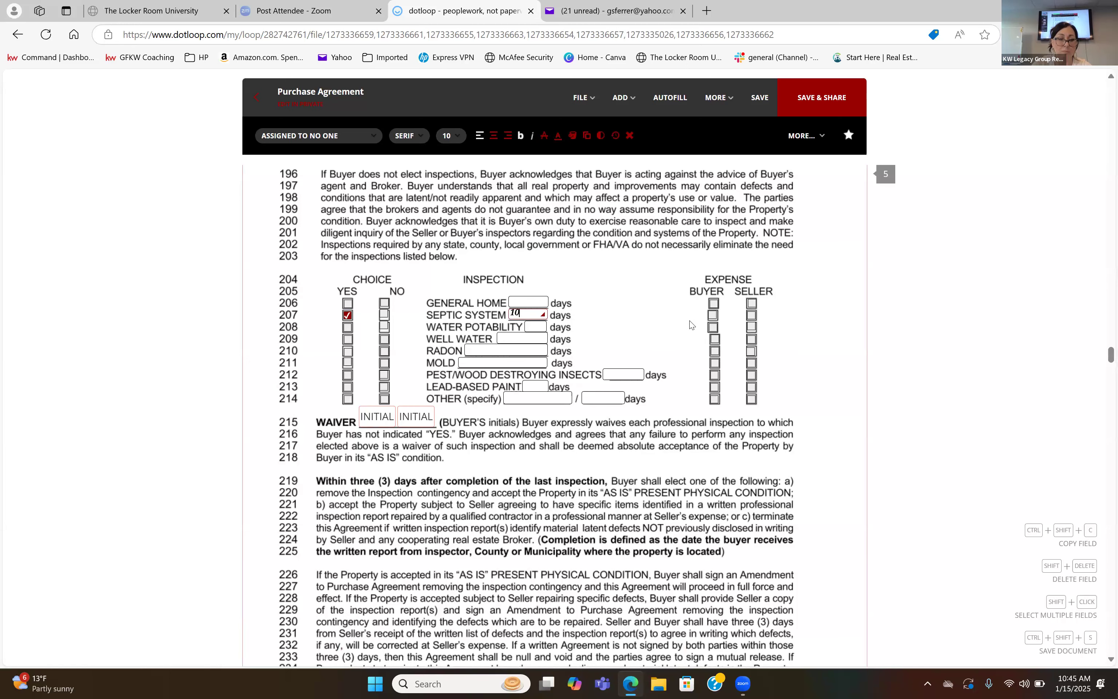
left_click(713, 315)
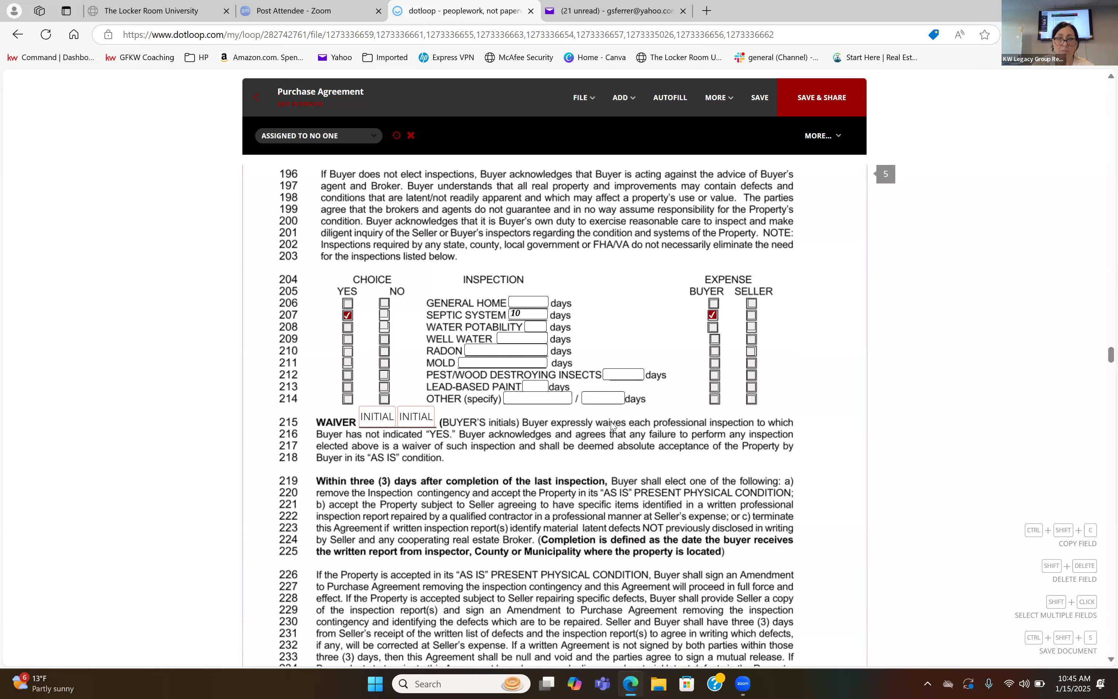
In the Addenda section, mark the Agency Disclosure Form and the Residential Property Disclosure as part of the agreement.
scroll(612, 425, "down", 5)
scroll(612, 425, "down", 10)
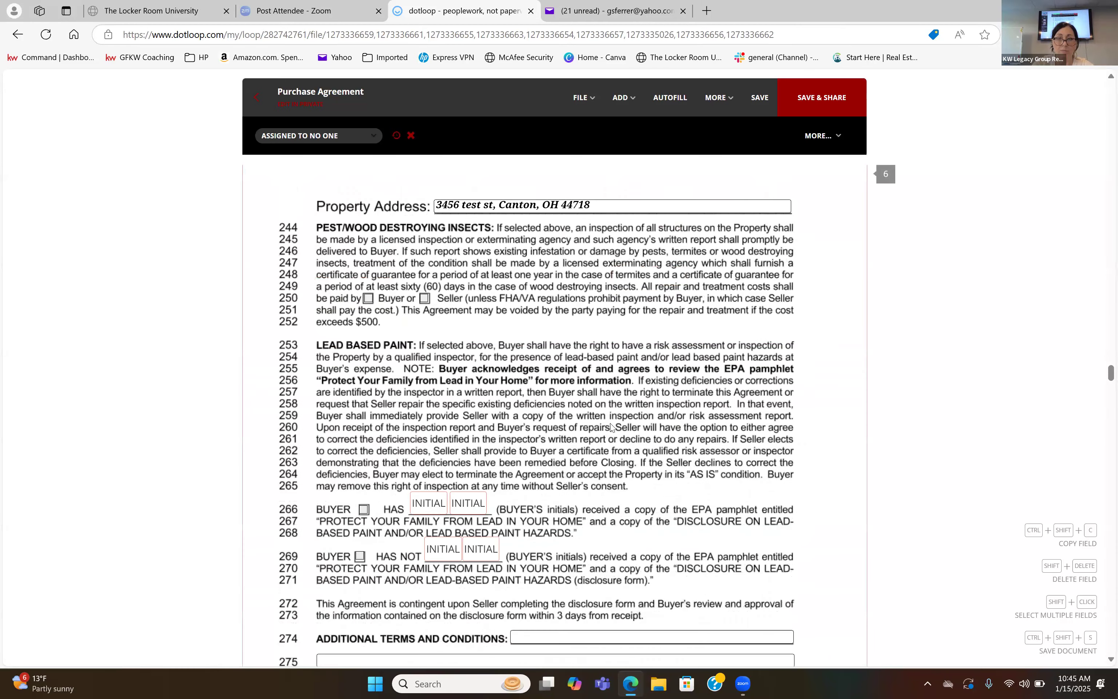
scroll(612, 428, "down", 1)
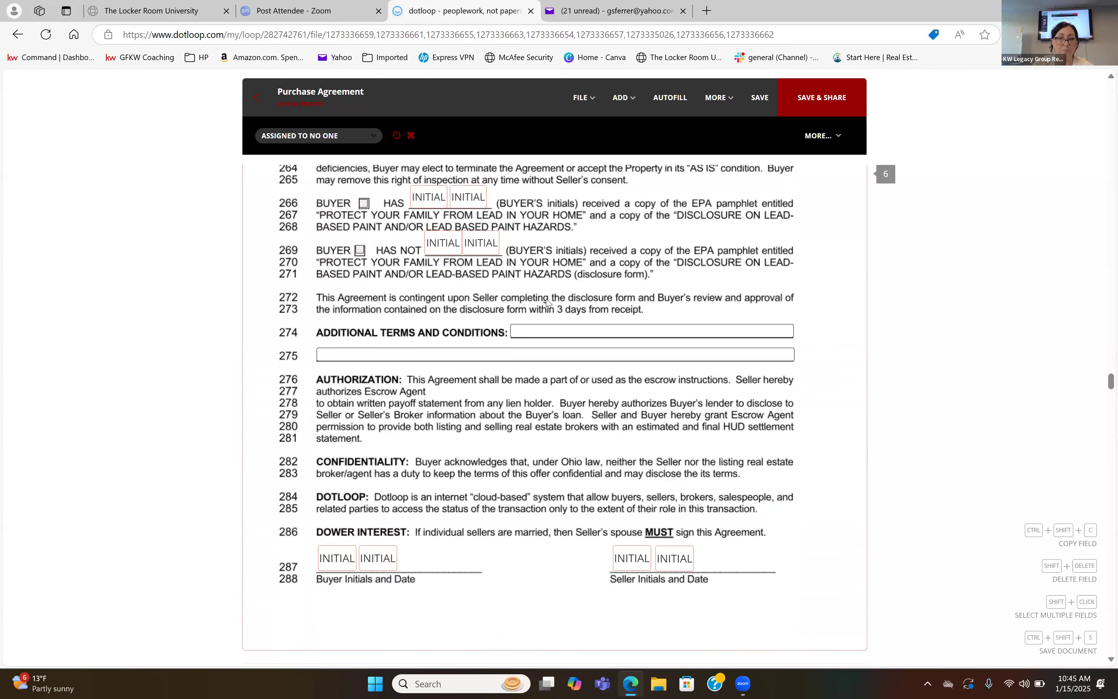
scroll(547, 301, "up", 4)
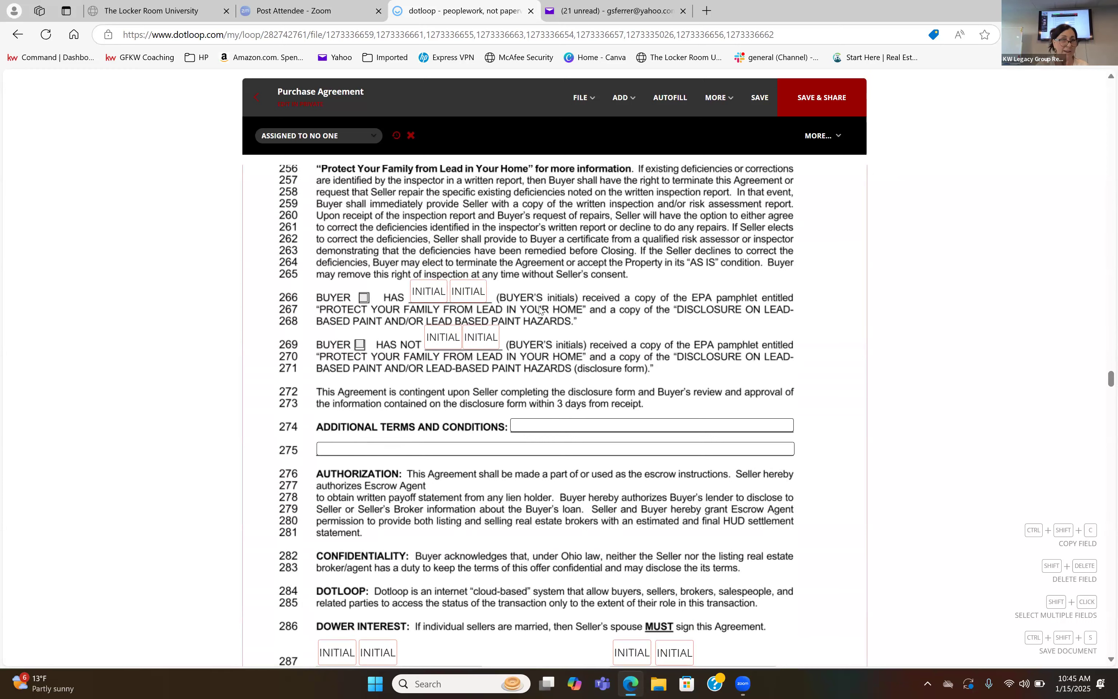
scroll(504, 510, "down", 5)
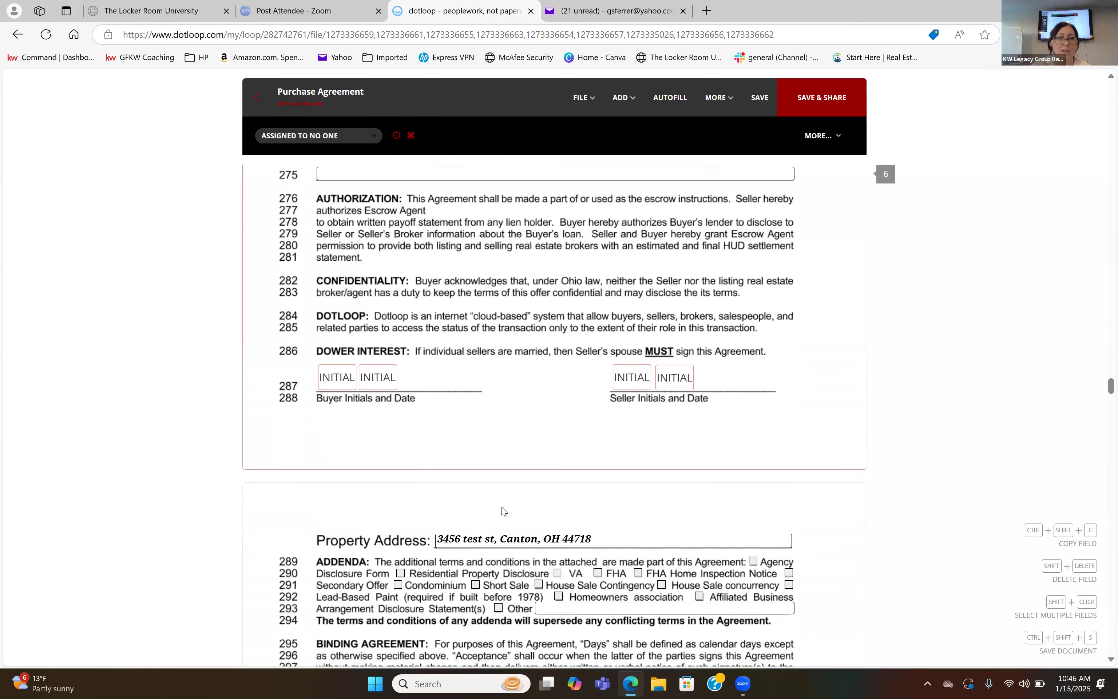
scroll(504, 511, "down", 1)
scroll(503, 511, "down", 6)
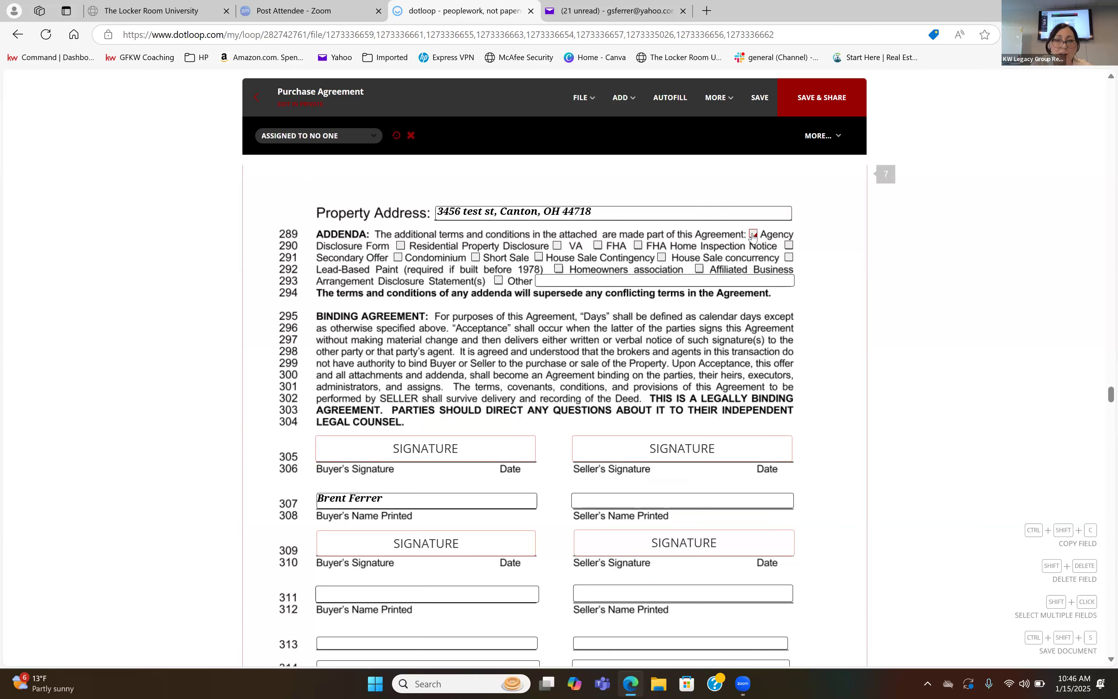
left_click(750, 234)
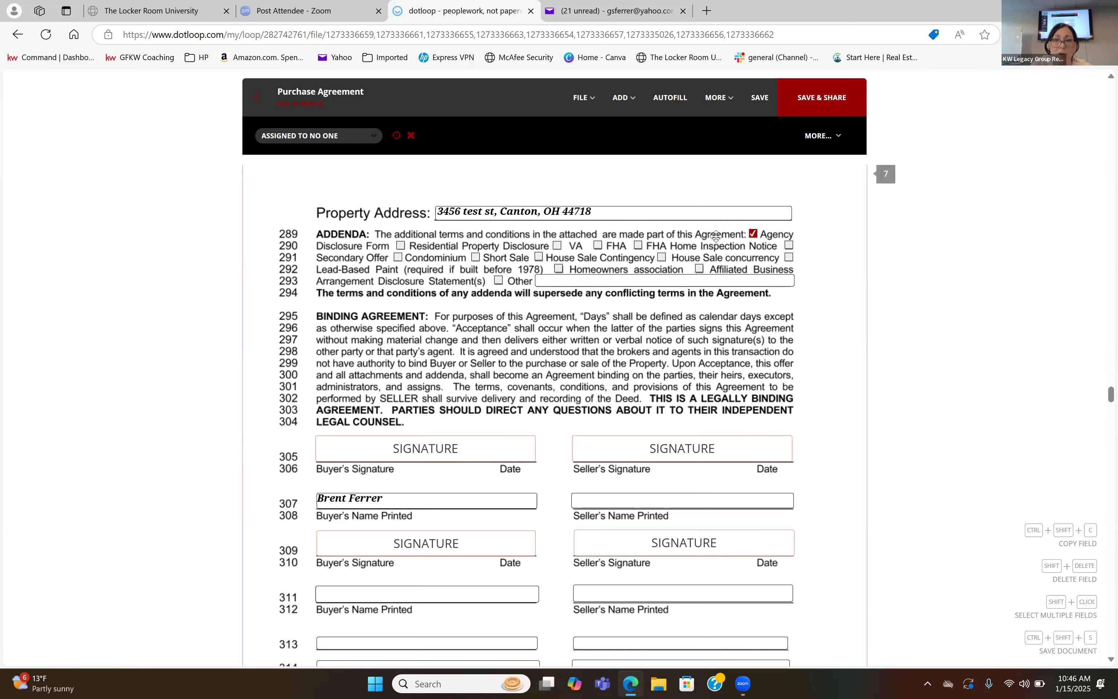
left_click(399, 245)
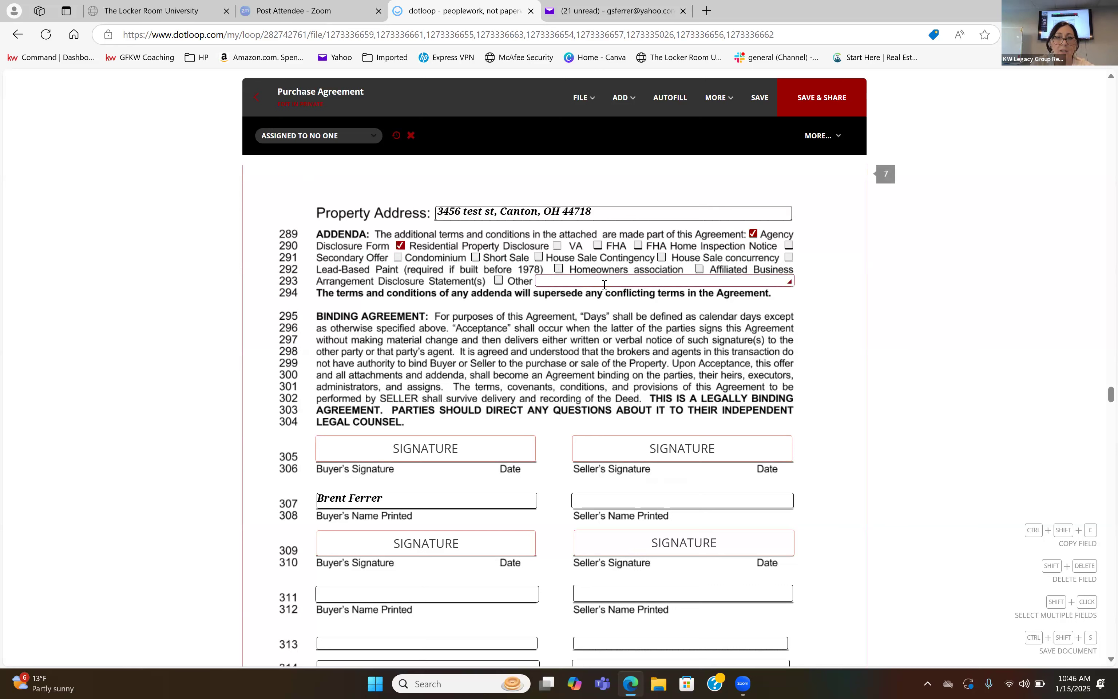
Shorten the Other text field in the Addenda section and stretch it back out slightly past the end of its line.
left_click(785, 282)
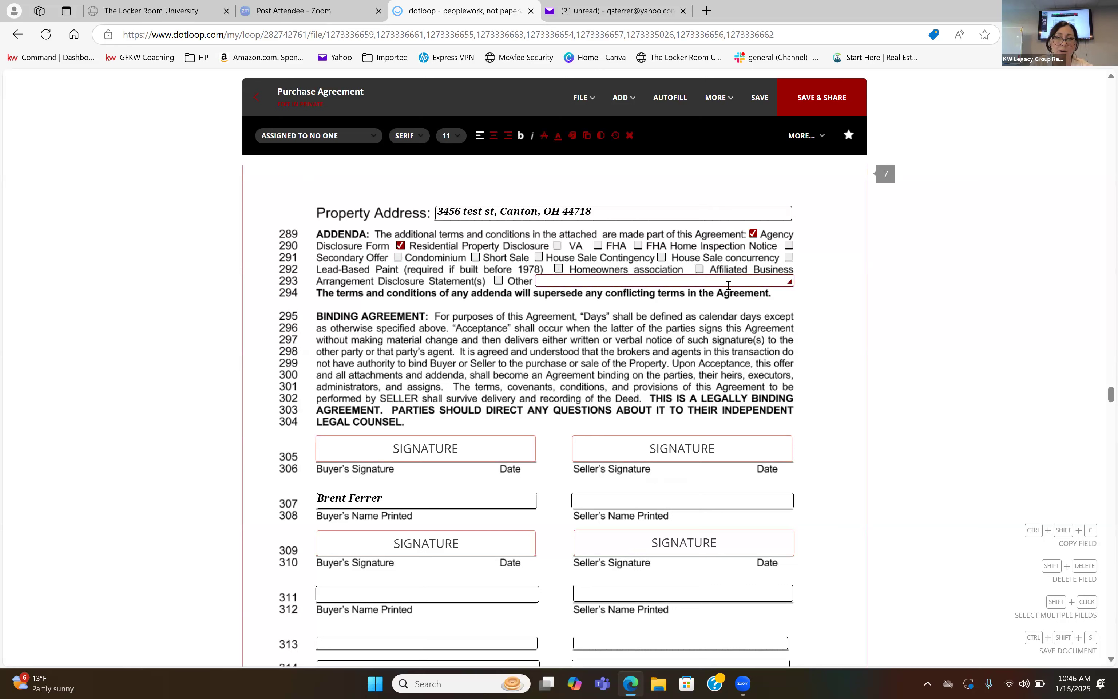
left_click_drag(788, 280, 694, 284)
left_click(678, 349)
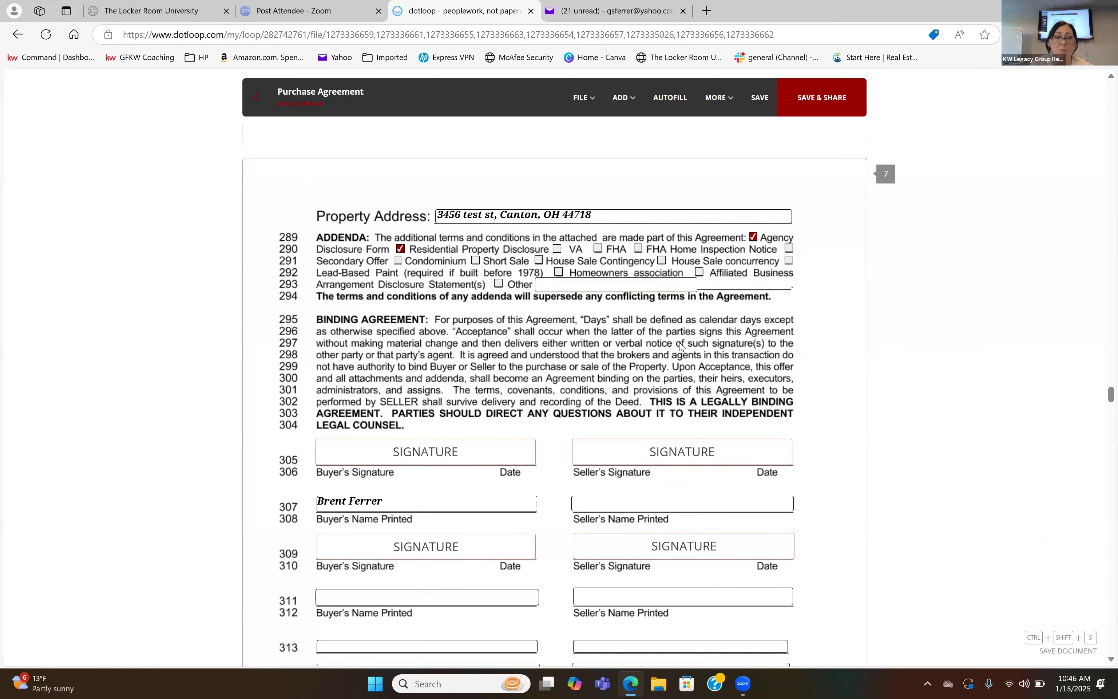
left_click(692, 285)
left_click_drag(692, 285, 817, 331)
left_click_drag(820, 269, 803, 286)
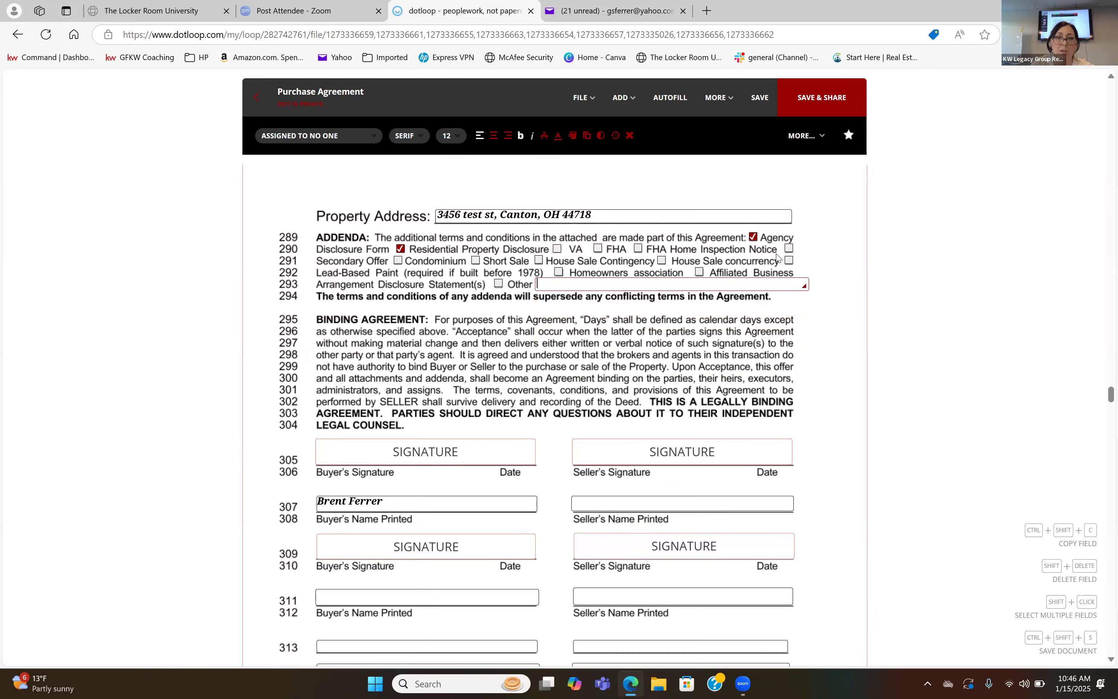
Look through the Purchase Agreement's signature page and the compensation, agency and residential property disclosure forms that follow it.
scroll(463, 489, "down", 10)
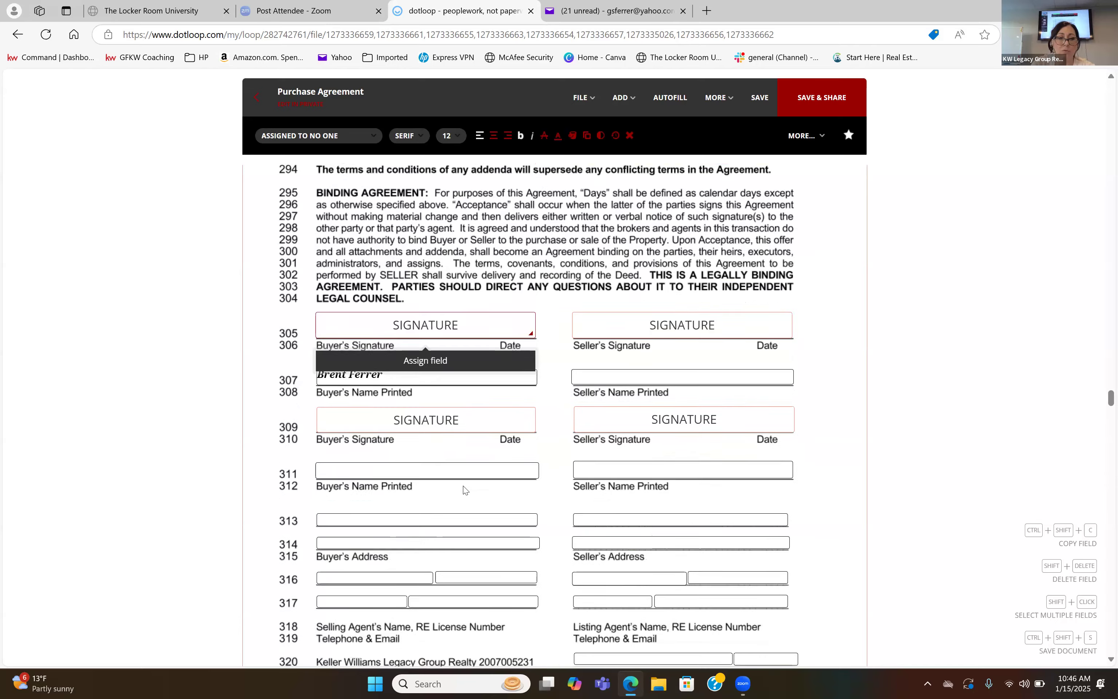
scroll(463, 489, "down", 5)
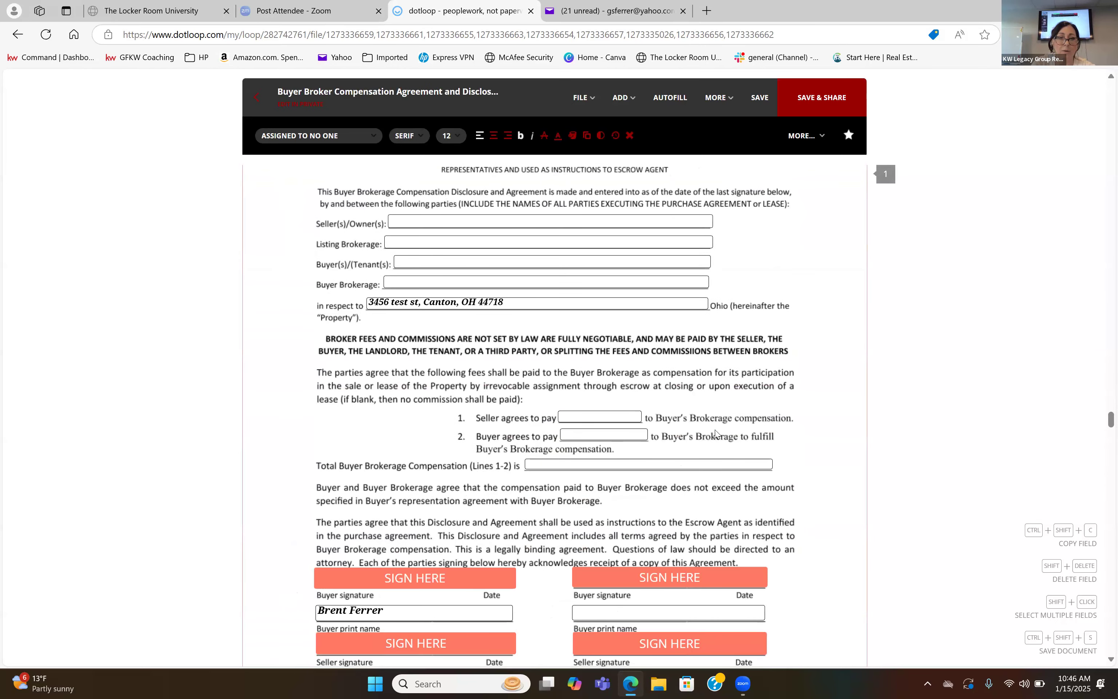
scroll(530, 574, "down", 10)
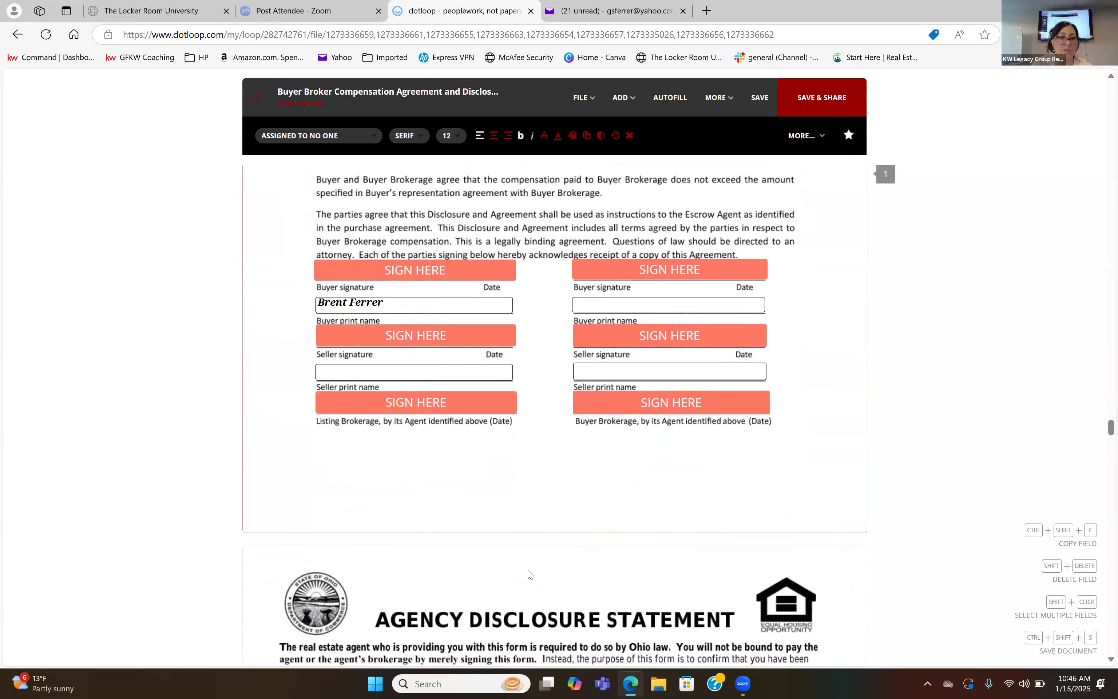
scroll(530, 574, "down", 15)
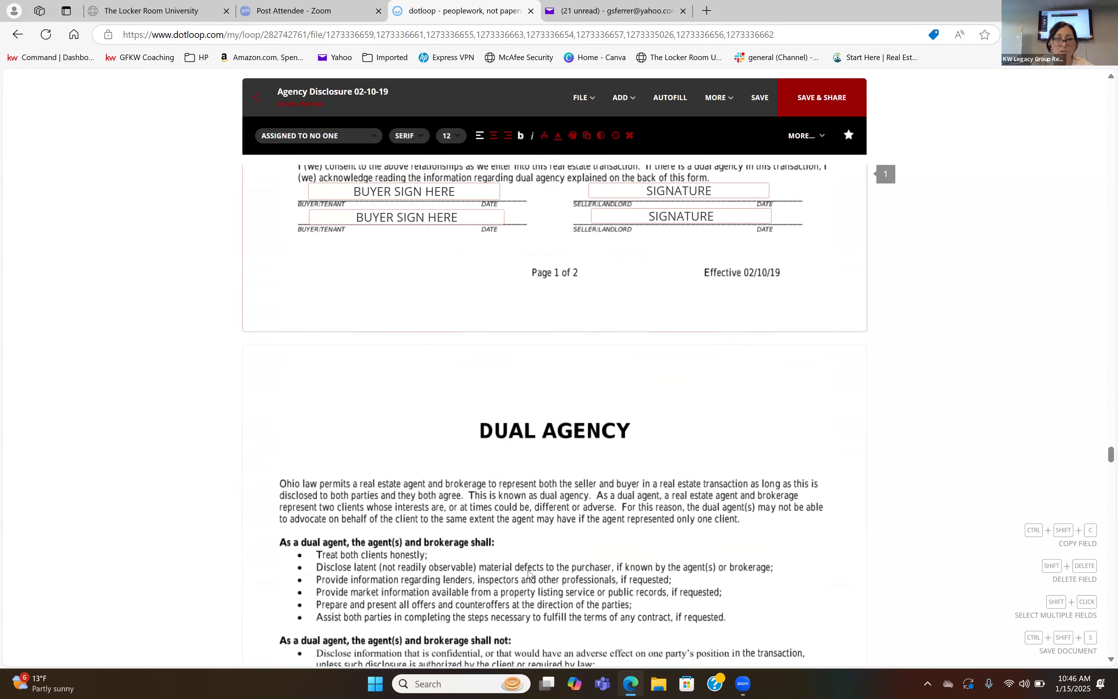
scroll(529, 574, "down", 5)
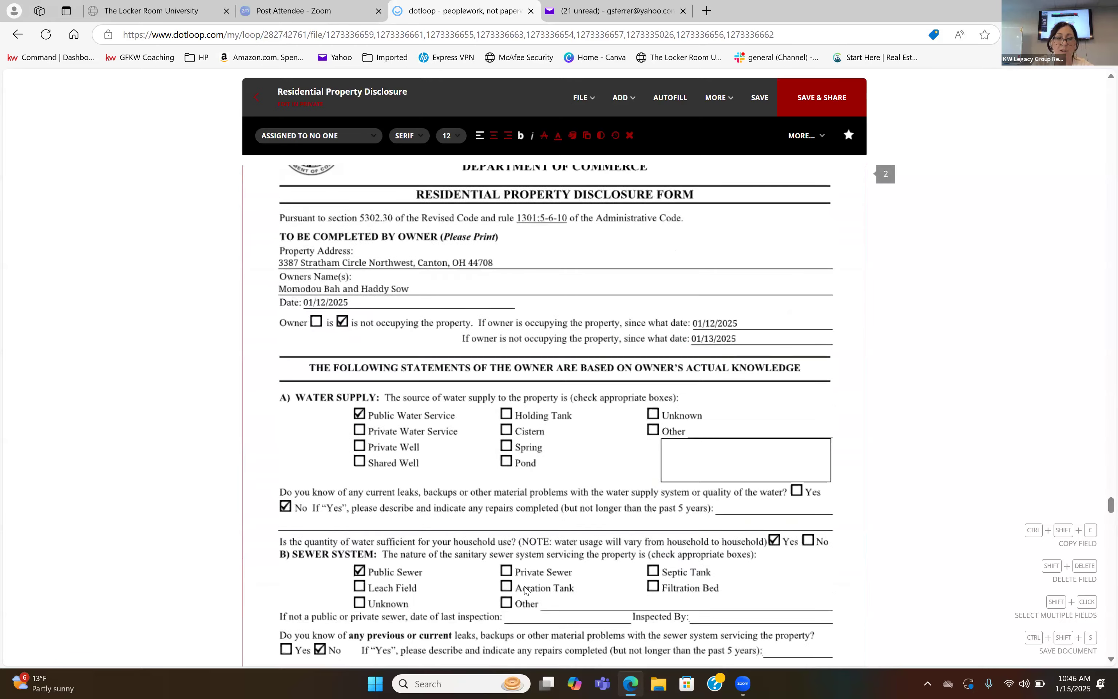
scroll(525, 591, "up", 3)
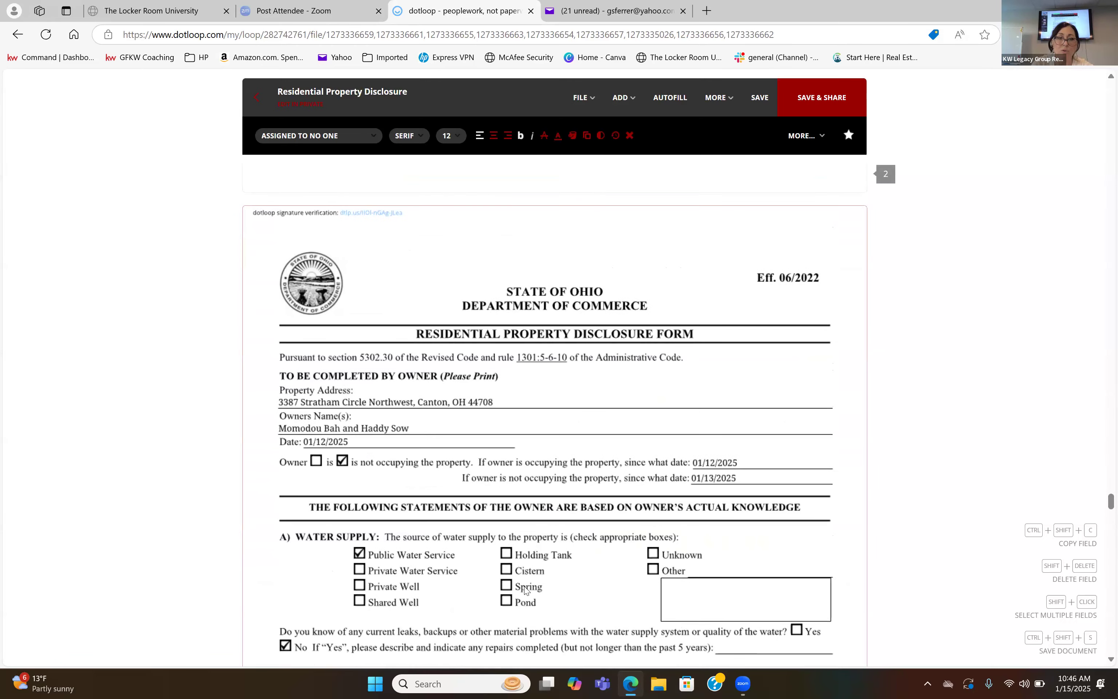
scroll(525, 591, "up", 20)
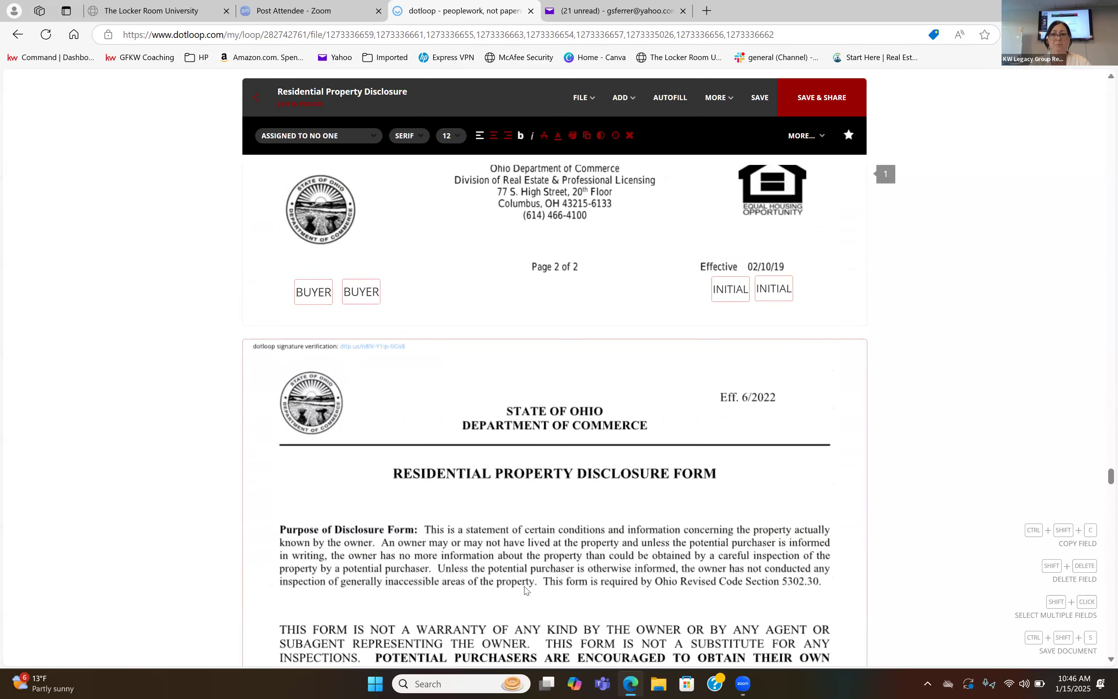
In the Agency Disclosure Statement, fill in "seller name" as the seller and "jjkk" as the agent representing the buyer.
scroll(525, 590, "up", 15)
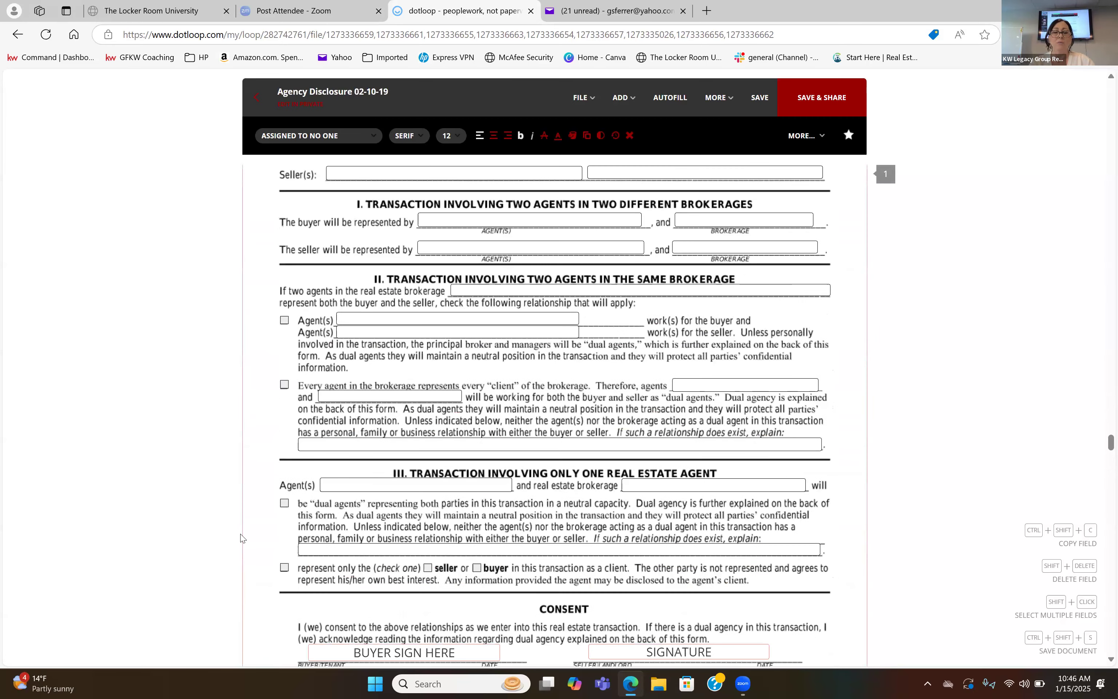
scroll(265, 651, "up", 5)
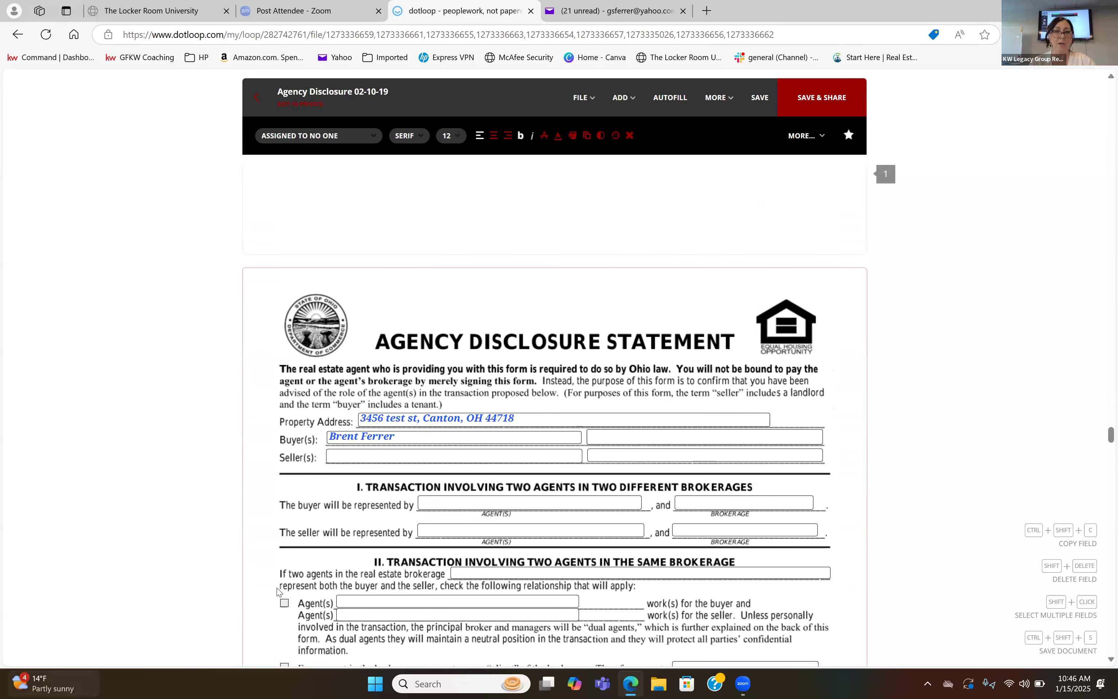
type("seller name")
left_click(487, 501)
type("jjkk")
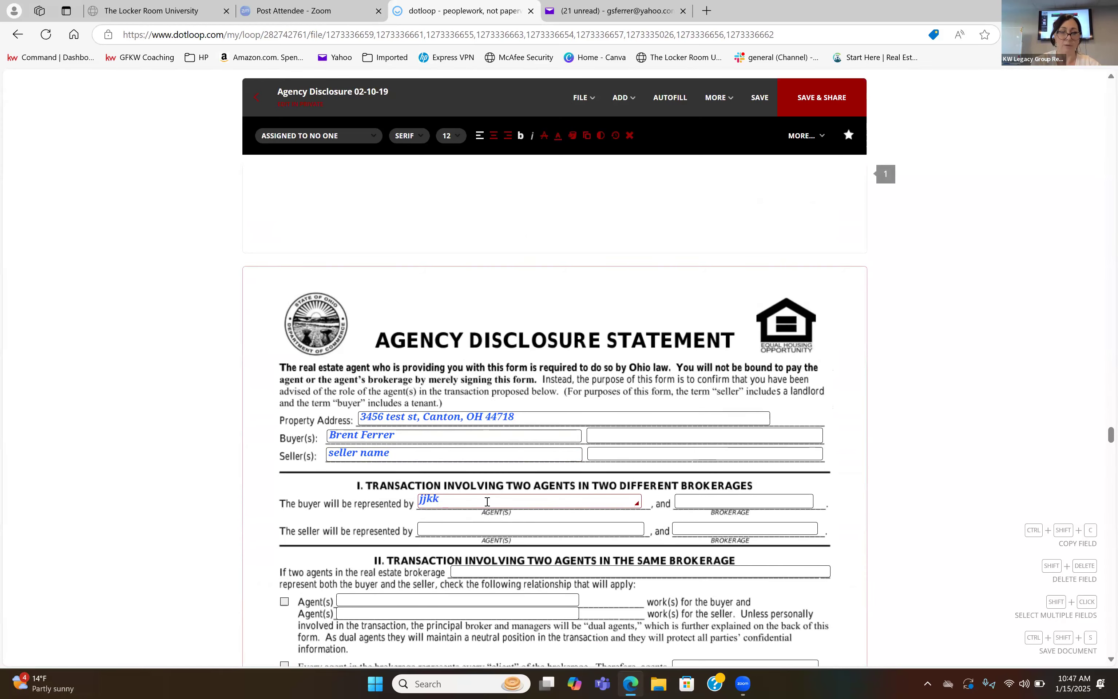
scroll(486, 501, "down", 5)
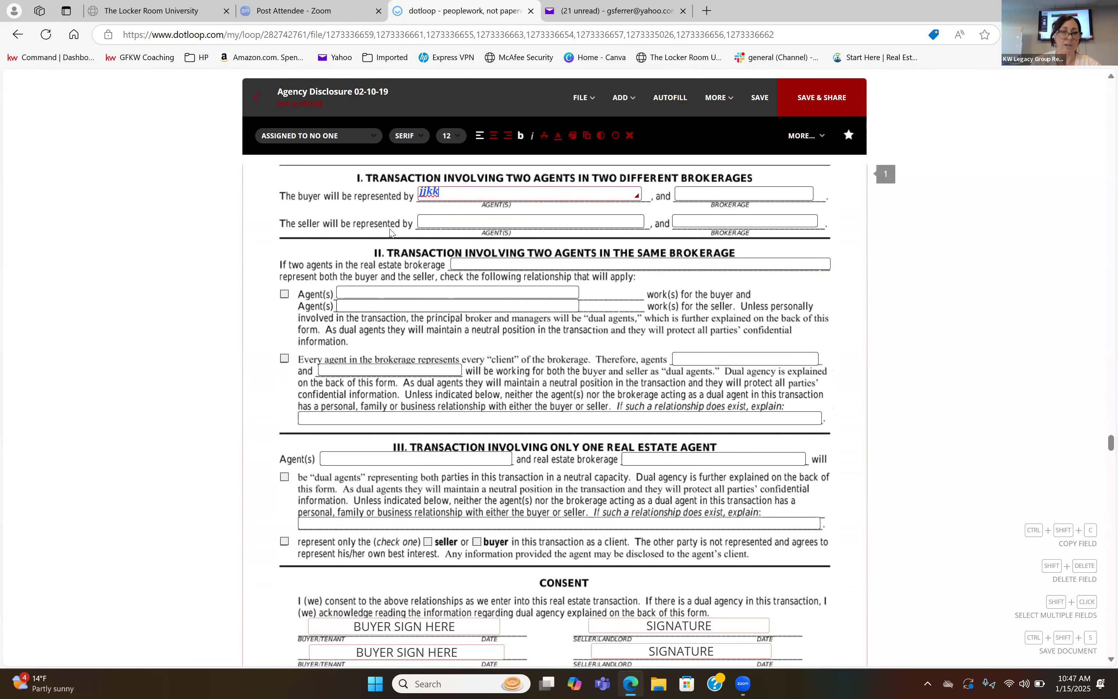
Toggle the first relationship checkbox in section II of the Agency Disclosure and select the first buyer signature field under Consent.
left_click(284, 293)
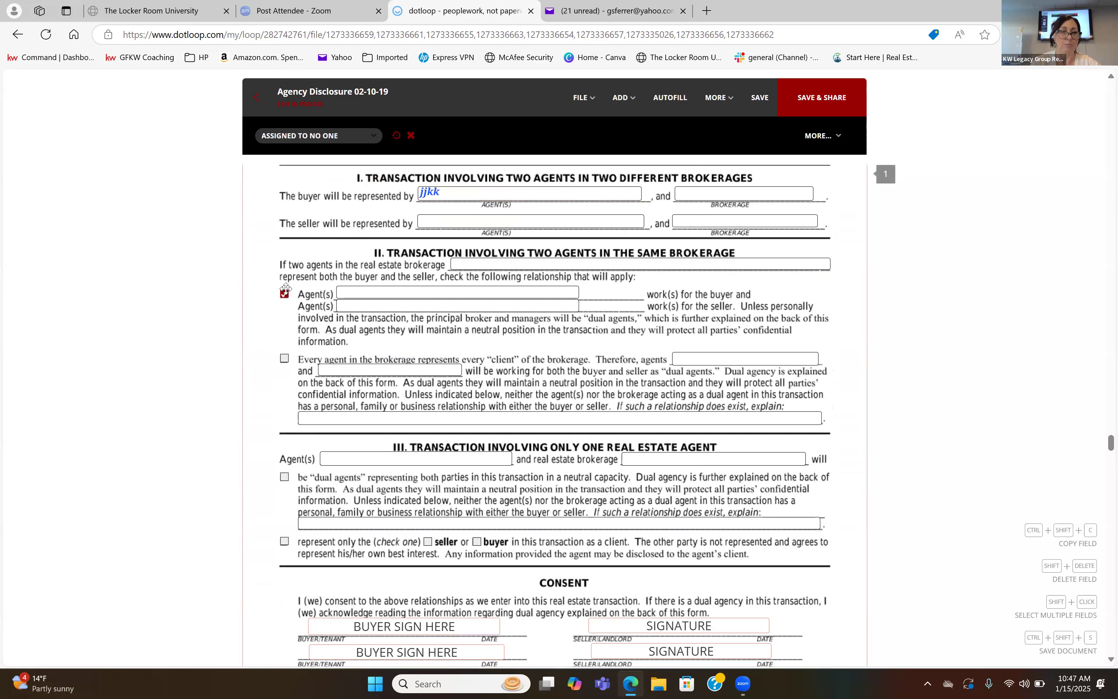
left_click(285, 295)
scroll(387, 400, "down", 5)
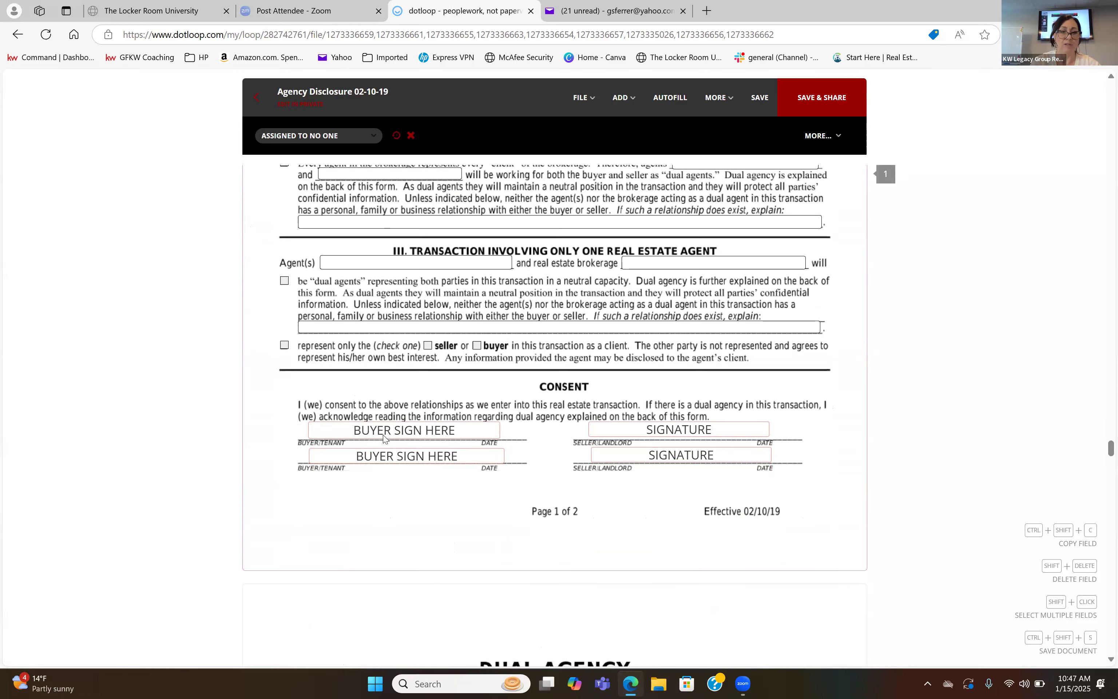
left_click(402, 431)
scroll(500, 532, "down", 20)
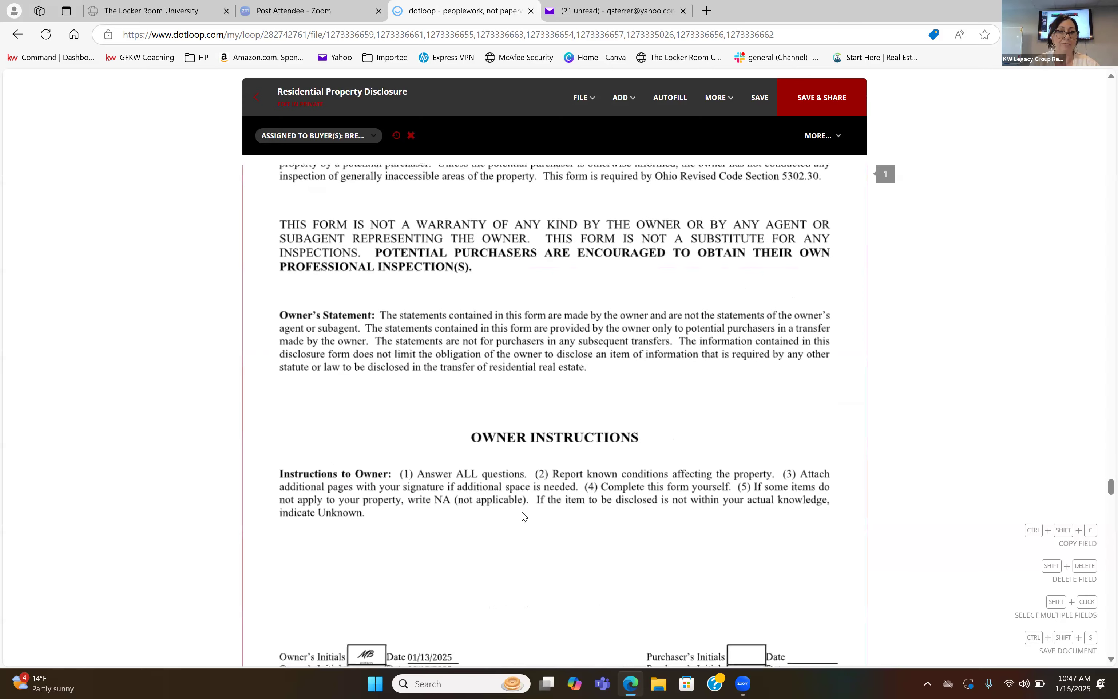
right_click(523, 513)
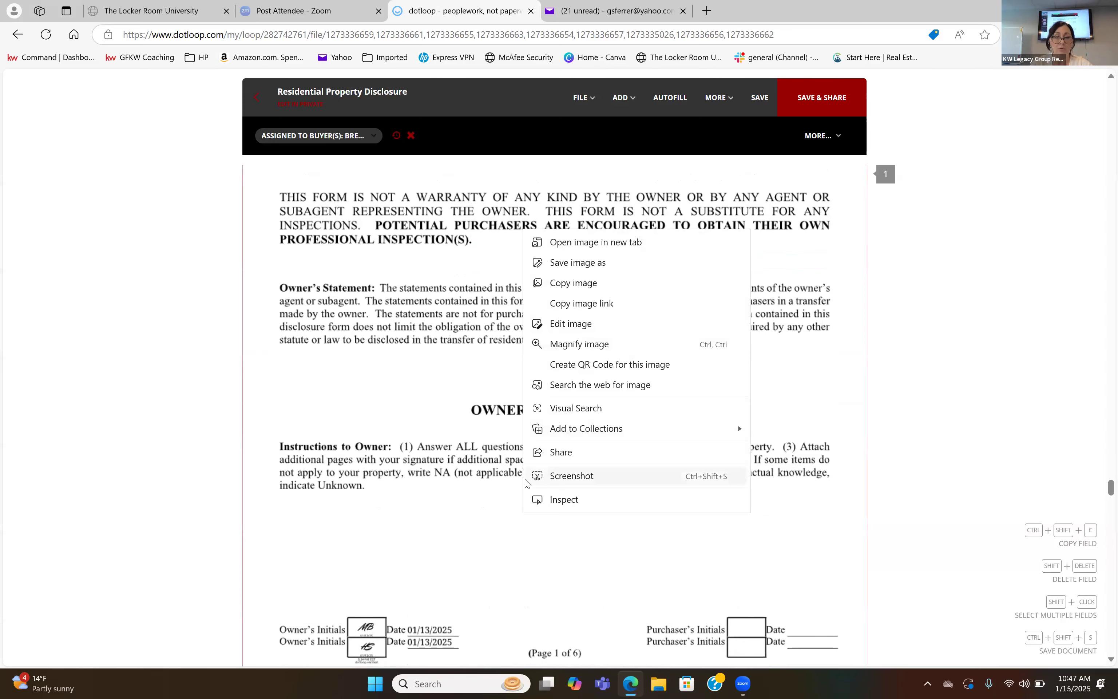
left_click(422, 563)
Add an initials field to the Residential Property Disclosure's page 1 and fit it in the upper Purchaser's Initials box.
scroll(422, 562, "down", 3)
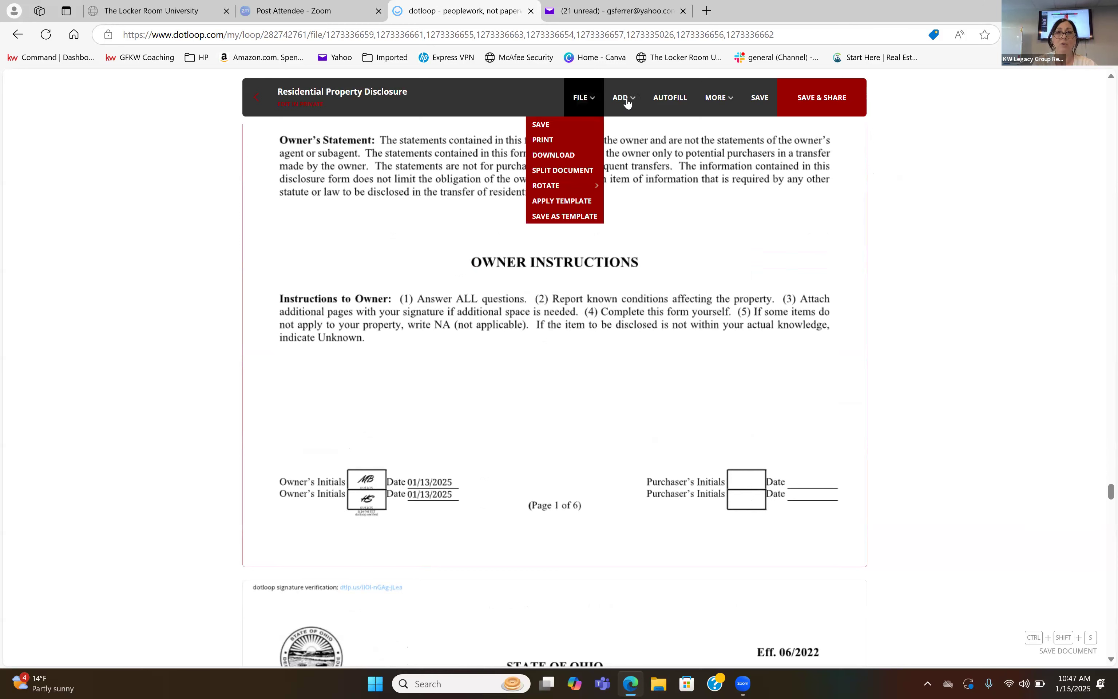
mouse_move(627, 103)
left_click(621, 144)
left_click(748, 498)
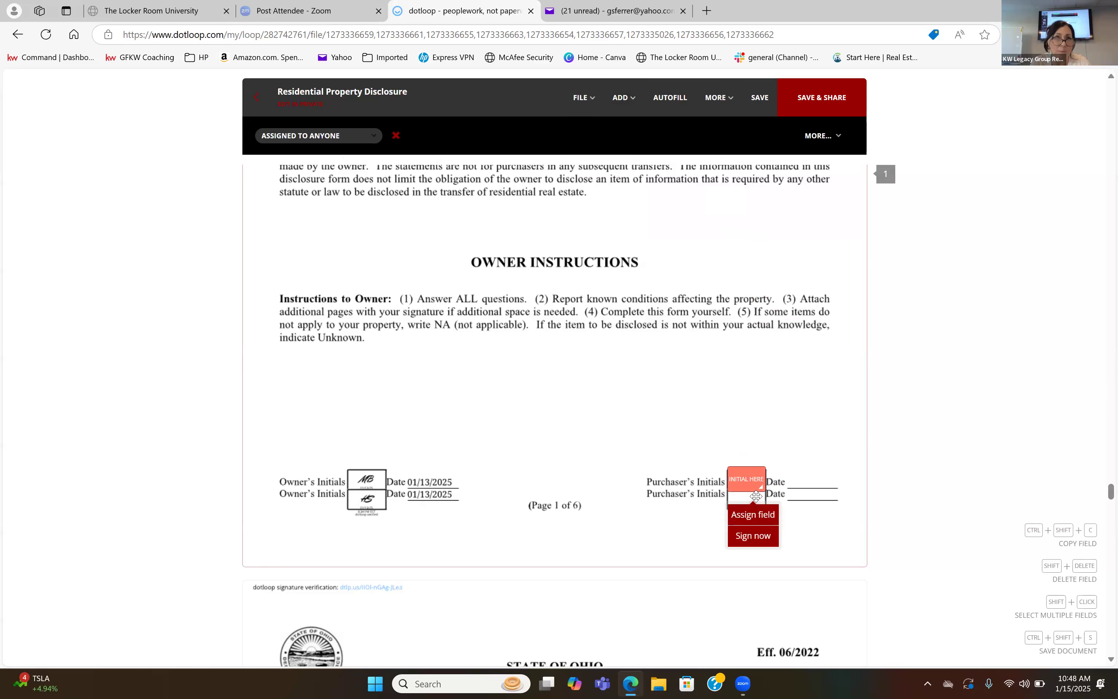
mouse_move(756, 496)
left_mouse_down()
mouse_move(739, 503)
mouse_move(748, 459)
mouse_move(776, 468)
mouse_move(781, 505)
mouse_move(754, 475)
left_mouse_up()
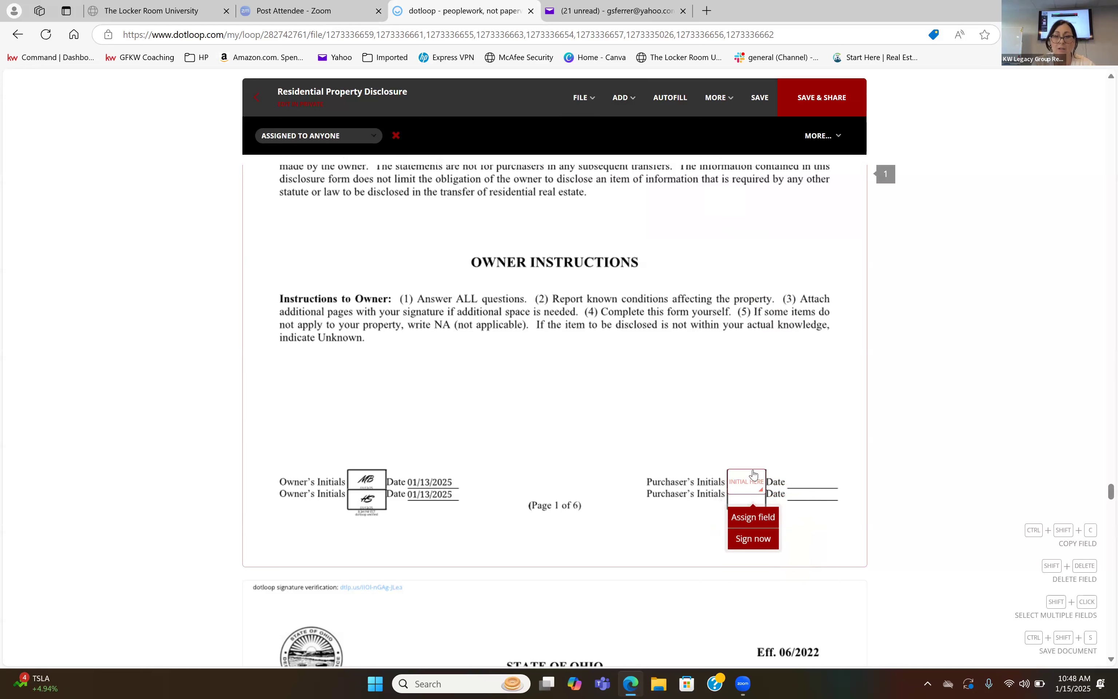
Assign the page 1 purchaser's initials field to the buyer.
left_click(713, 420)
left_click(762, 492)
left_click(335, 152)
left_click(335, 168)
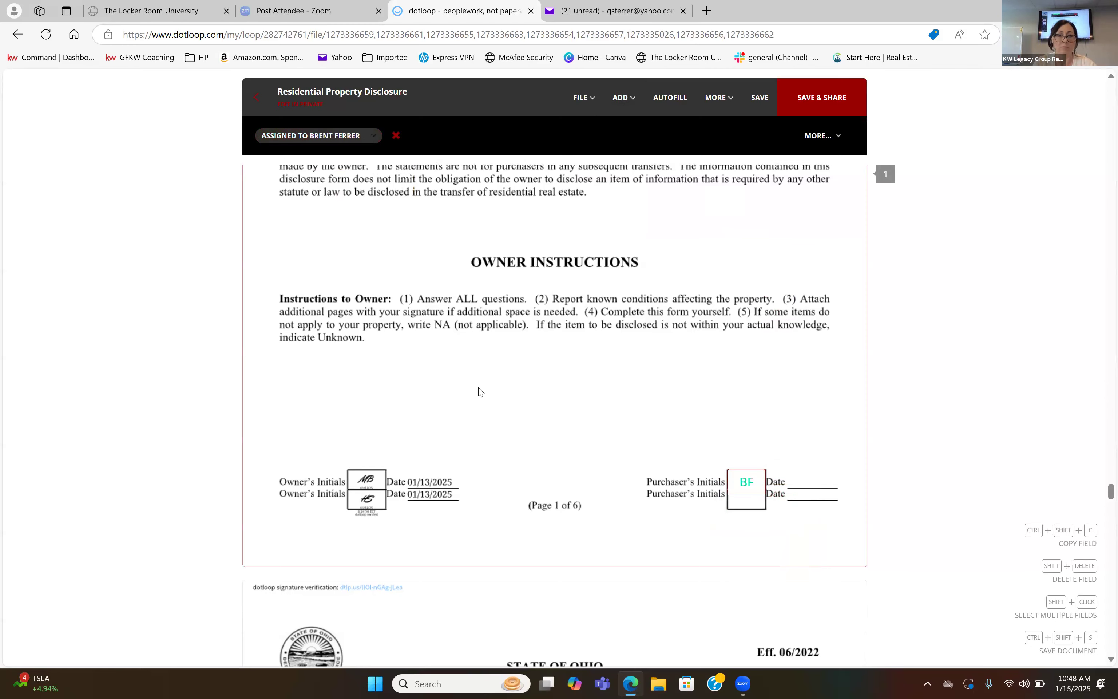
Add an initials field in the upper Purchaser's Initials box on page 2 of the Residential Property Disclosure.
scroll(545, 479, "down", 12)
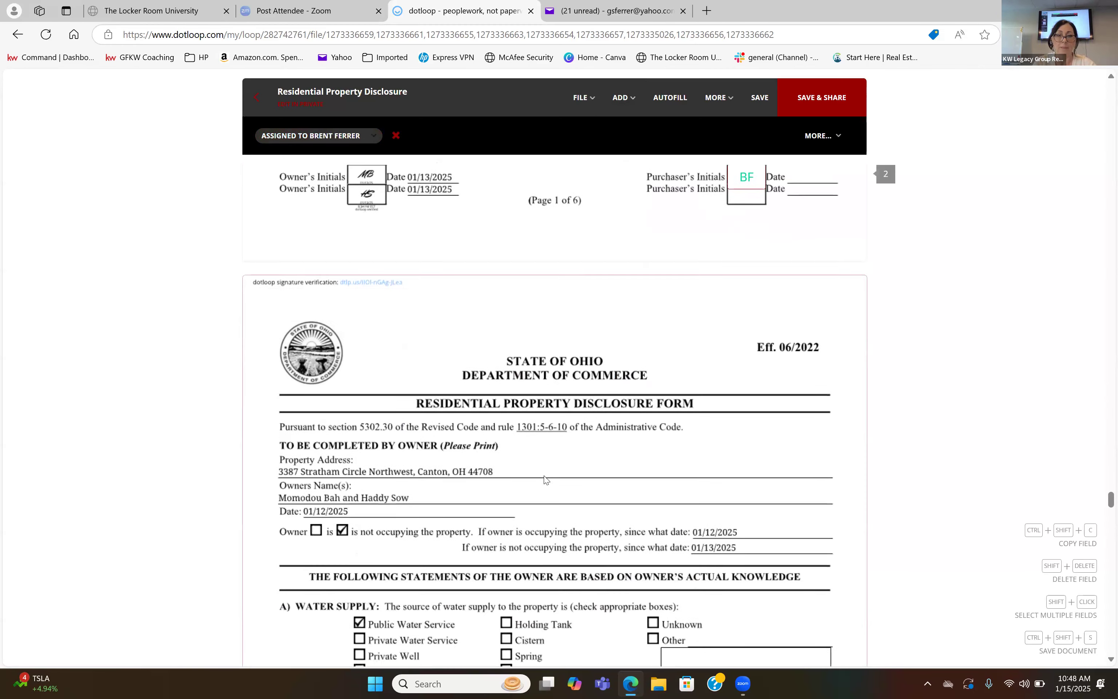
scroll(545, 479, "down", 5)
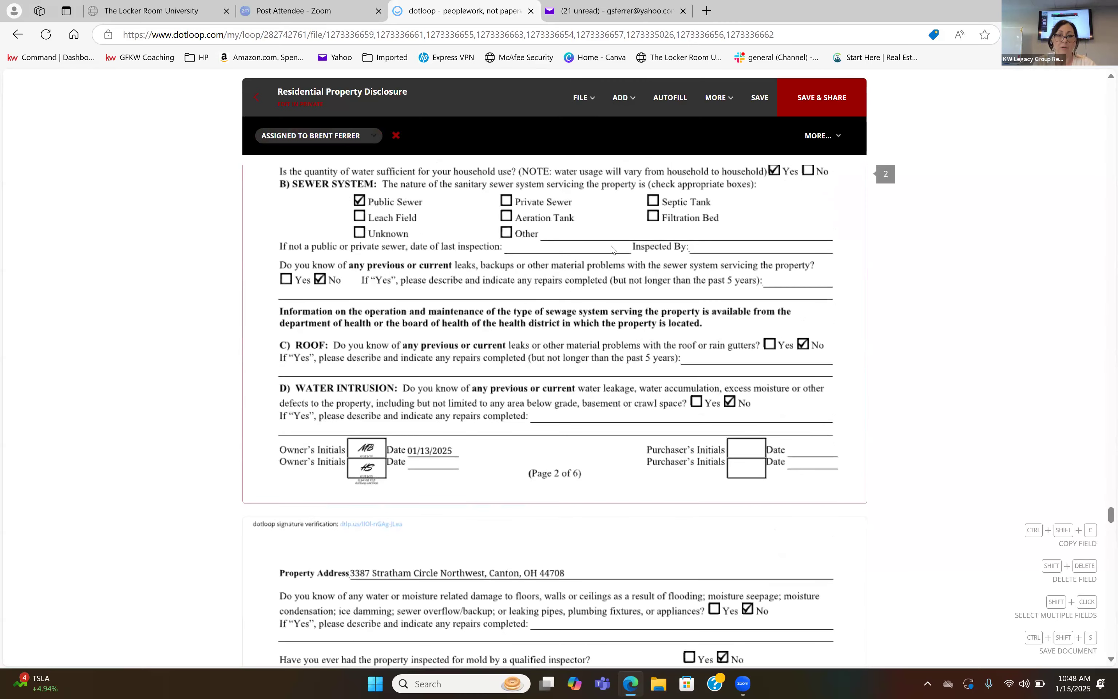
left_click(622, 104)
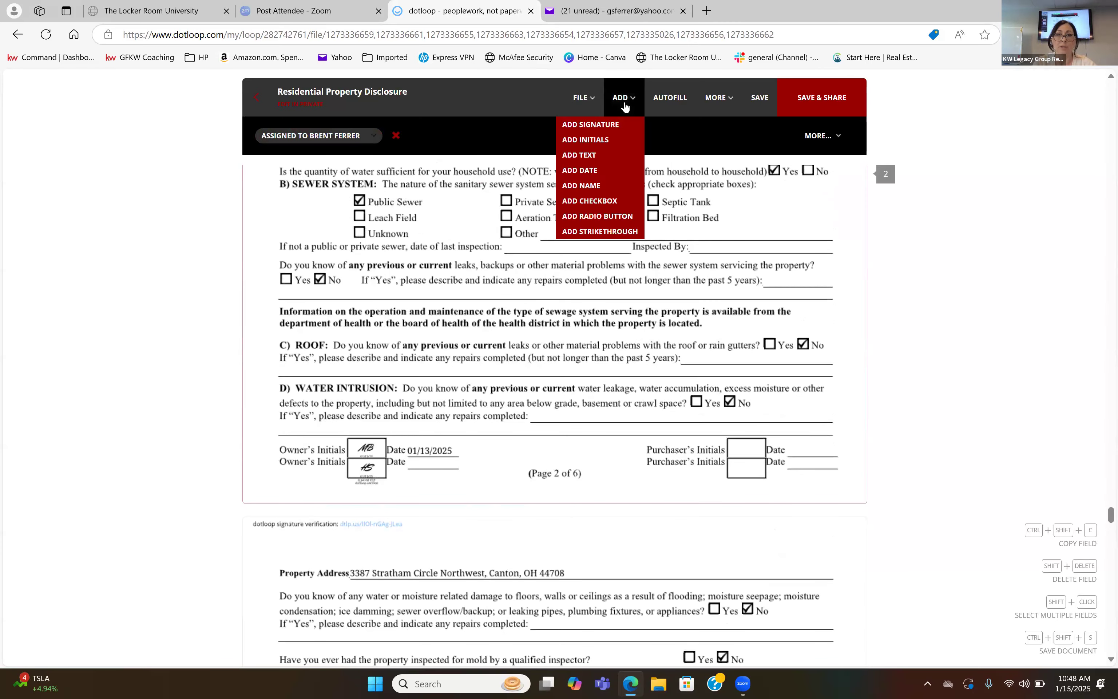
left_click(621, 141)
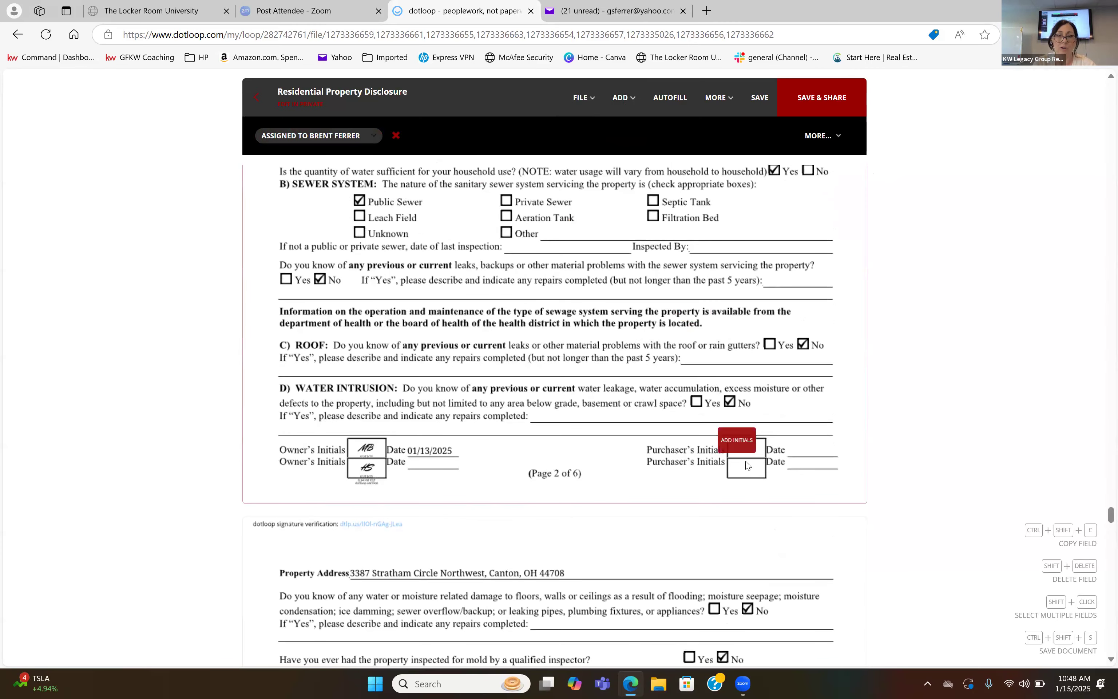
left_click(748, 466)
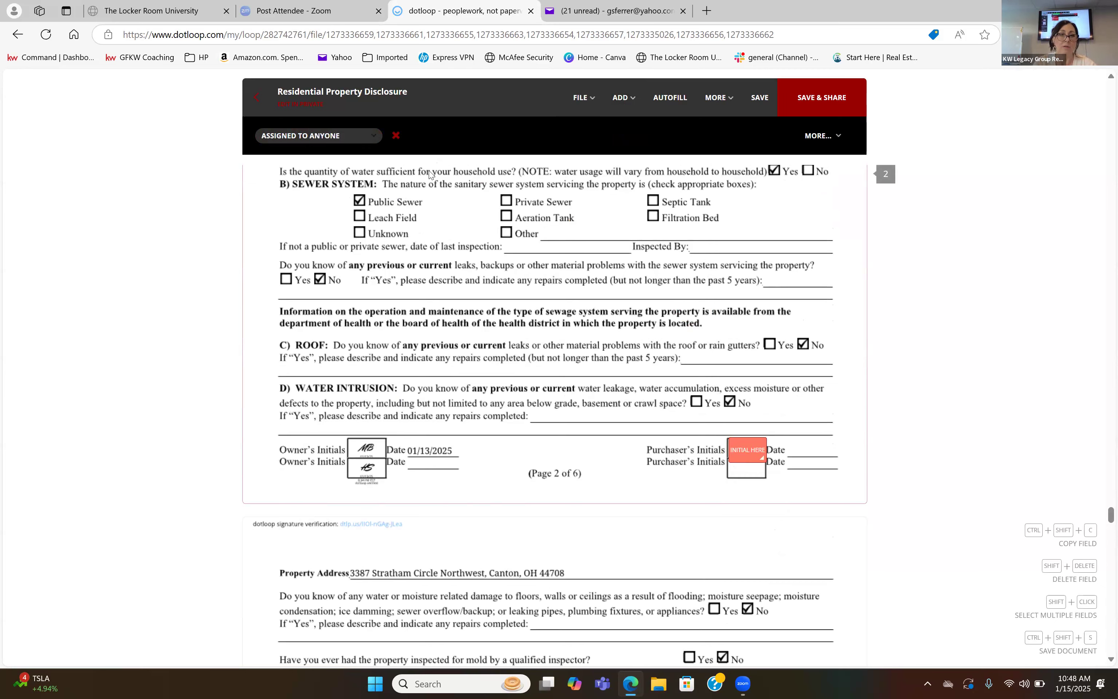
Place a signature field on the first Purchaser line of page 5 and assign it to the buyer.
scroll(461, 349, "down", 5)
scroll(460, 349, "down", 20)
scroll(460, 349, "down", 15)
left_click(448, 568)
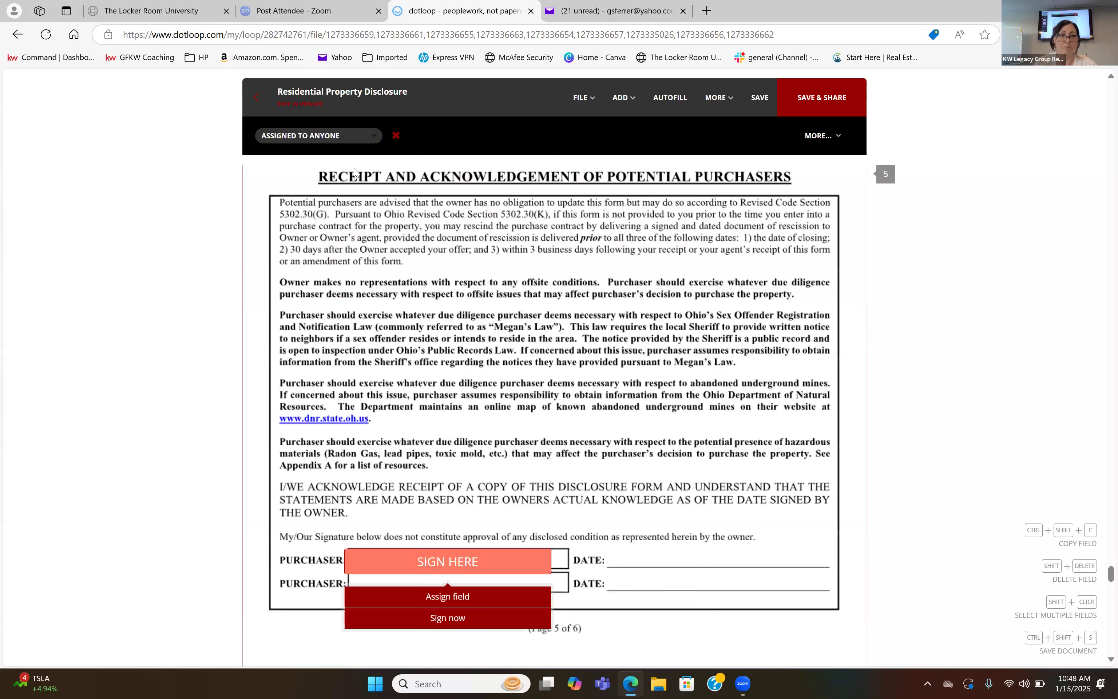
left_click(339, 139)
left_click(339, 162)
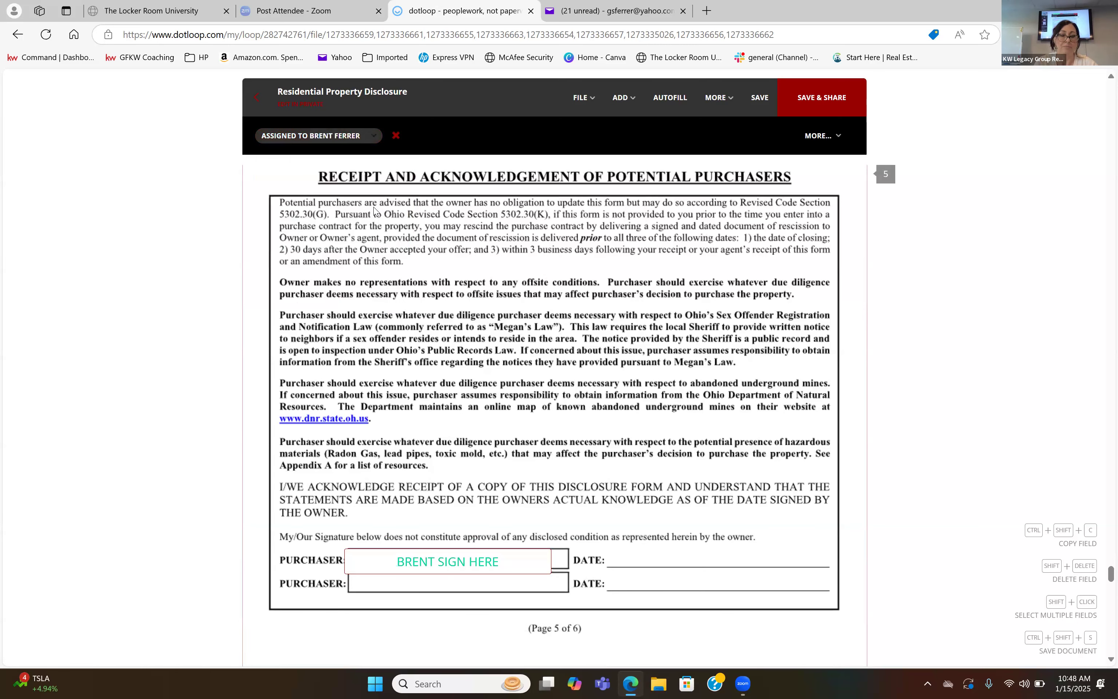
Save the Residential Property Disclosure and return to the loop's document list.
scroll(525, 337, "down", 5)
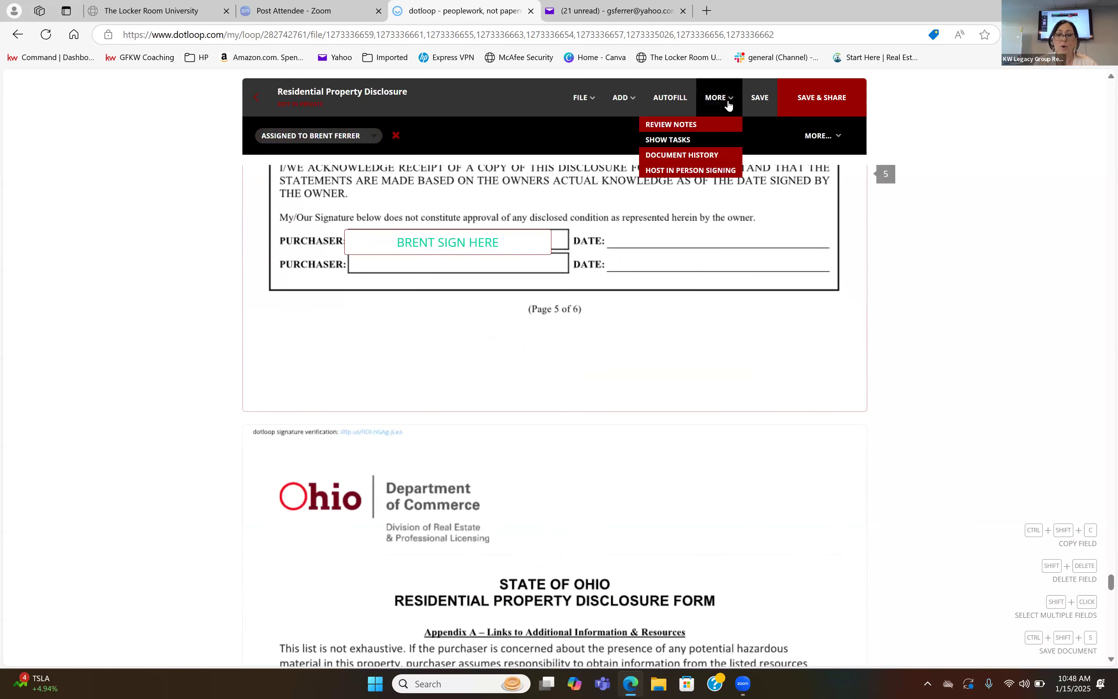
left_click(760, 100)
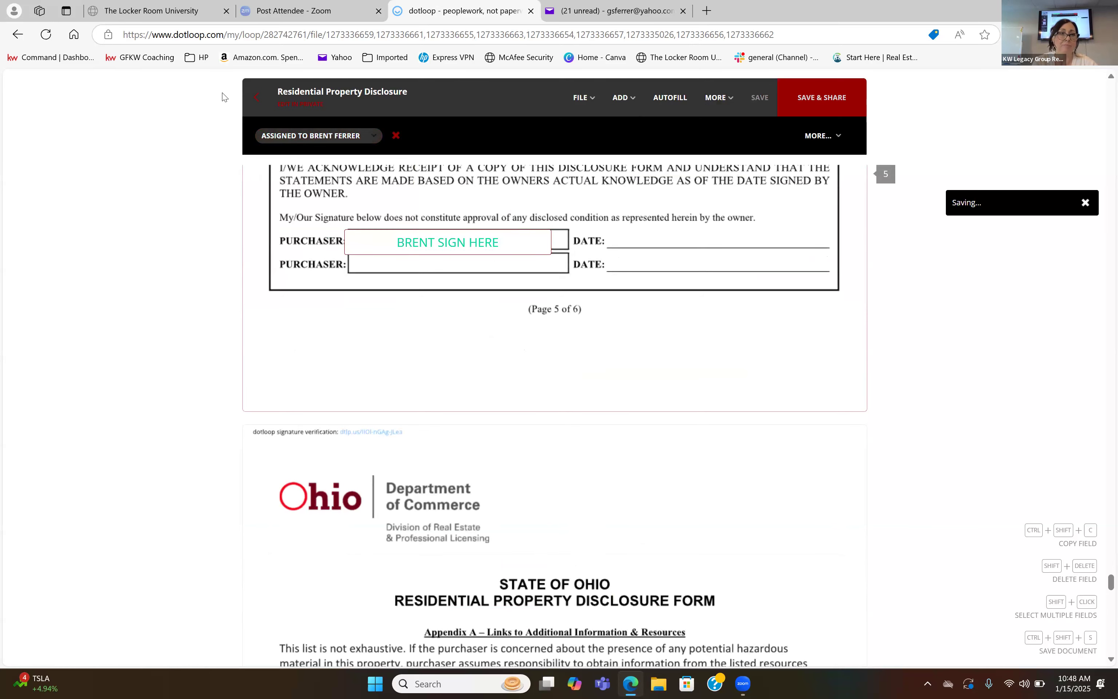
left_click(257, 98)
Start adding a template to the Buyer Docs folder and browse to the Sales Documents Rev. 12.10.14 template folder.
scroll(620, 279, "down", 2)
left_click(800, 267)
left_click(364, 343)
left_click(390, 465)
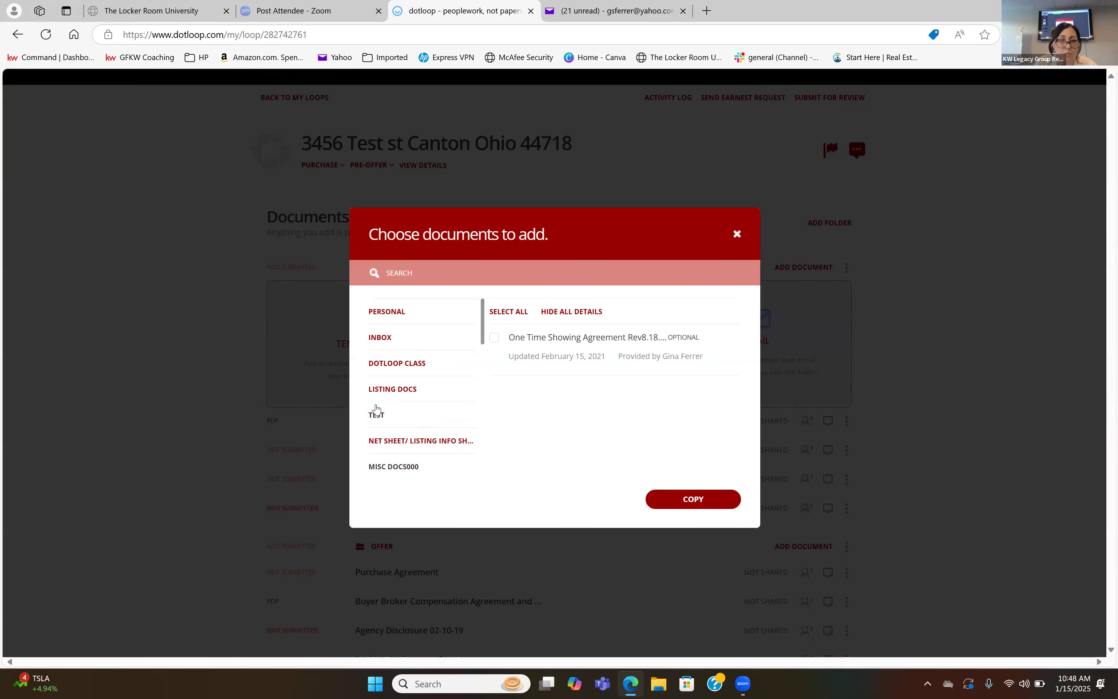
left_click_drag(482, 328, 483, 357)
left_click(396, 435)
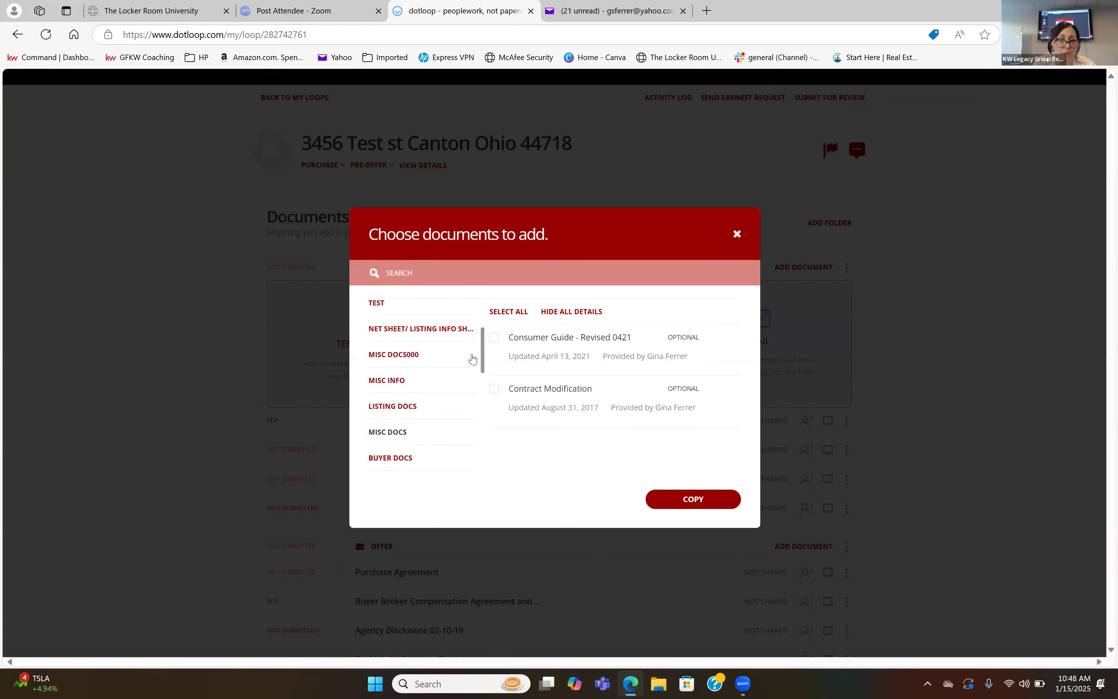
left_click_drag(482, 353, 484, 409)
scroll(484, 409, "down", 2)
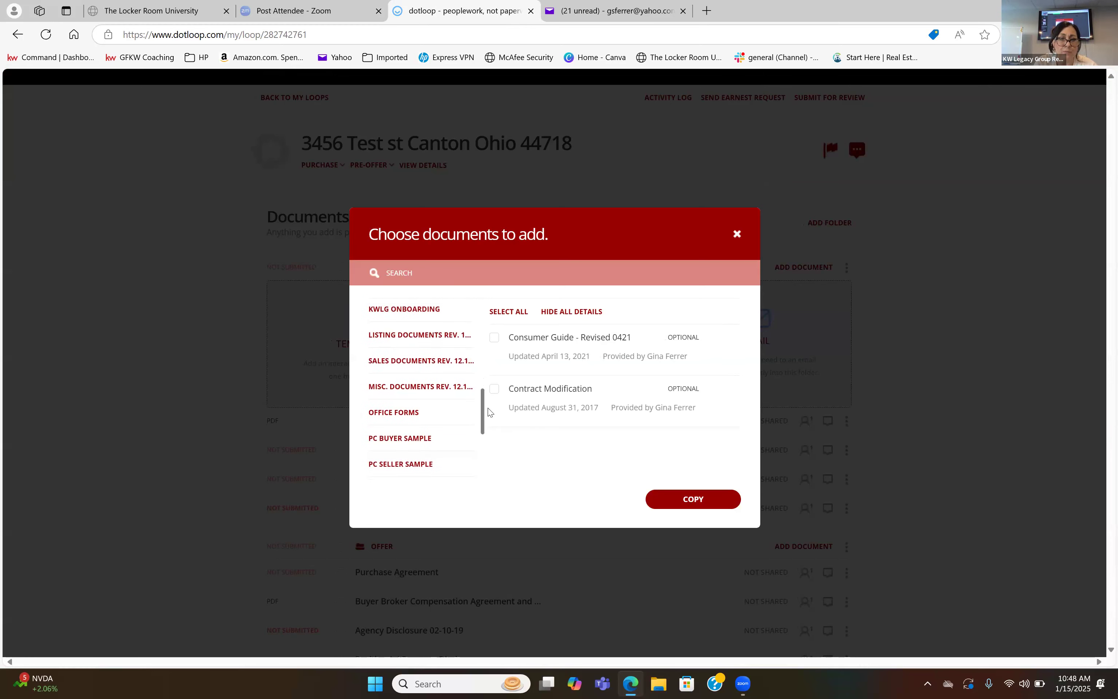
scroll(480, 402, "up", 1)
left_click(443, 398)
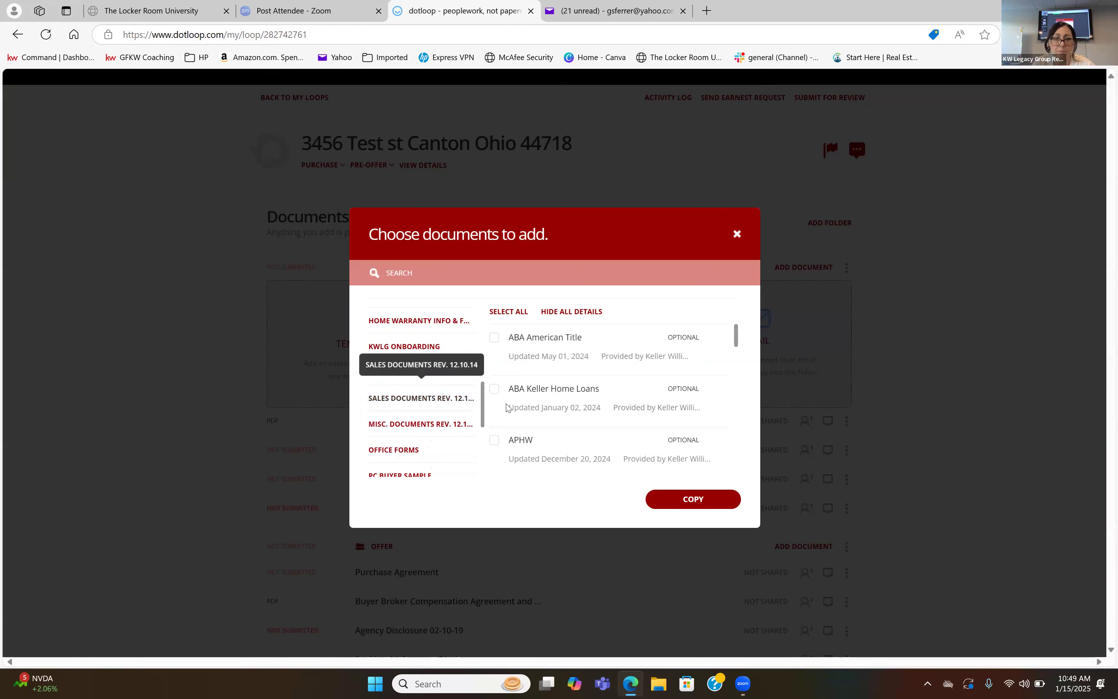
Copy the Blank Addendum template into the Buyer Docs folder.
scroll(526, 435, "down", 3)
scroll(526, 434, "down", 4)
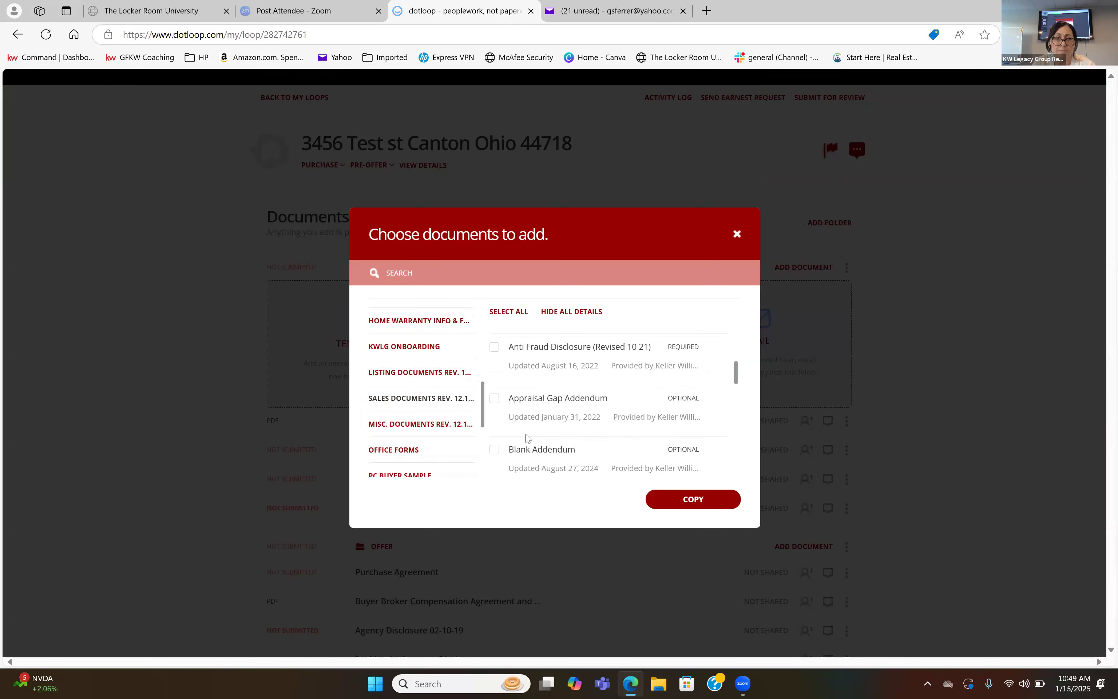
scroll(527, 436, "down", 1)
left_click(557, 438)
left_click(665, 506)
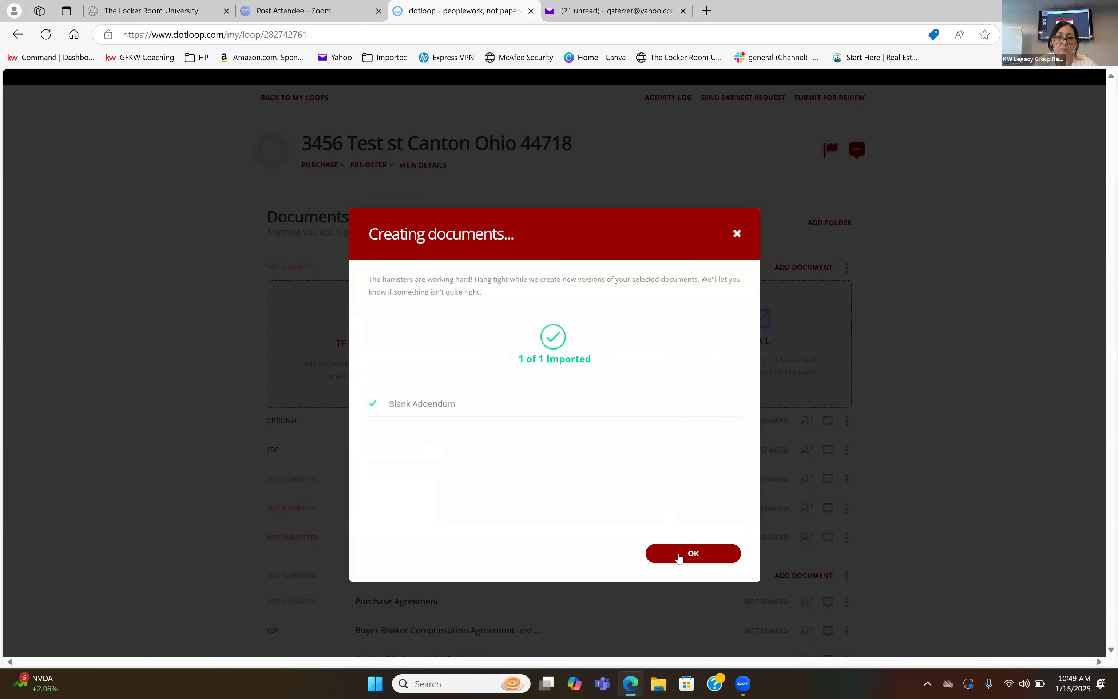
left_click(679, 553)
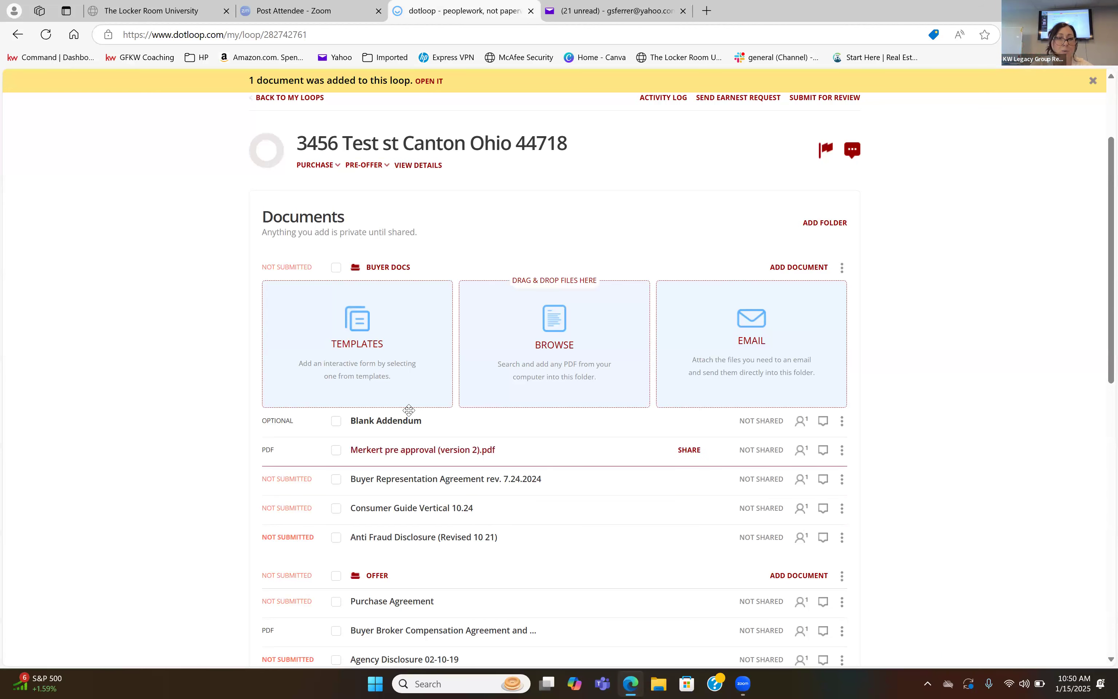
Open the Blank Addendum and autofill it with the loop's property address and buyer.
left_click(406, 426)
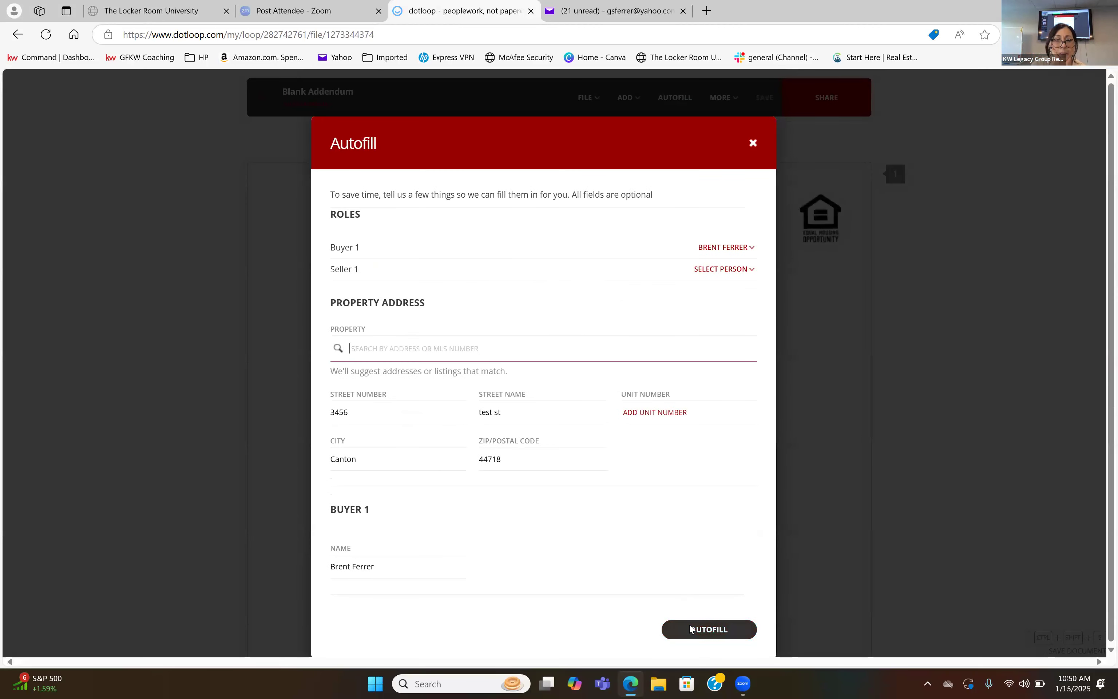
scroll(690, 625, "down", 6)
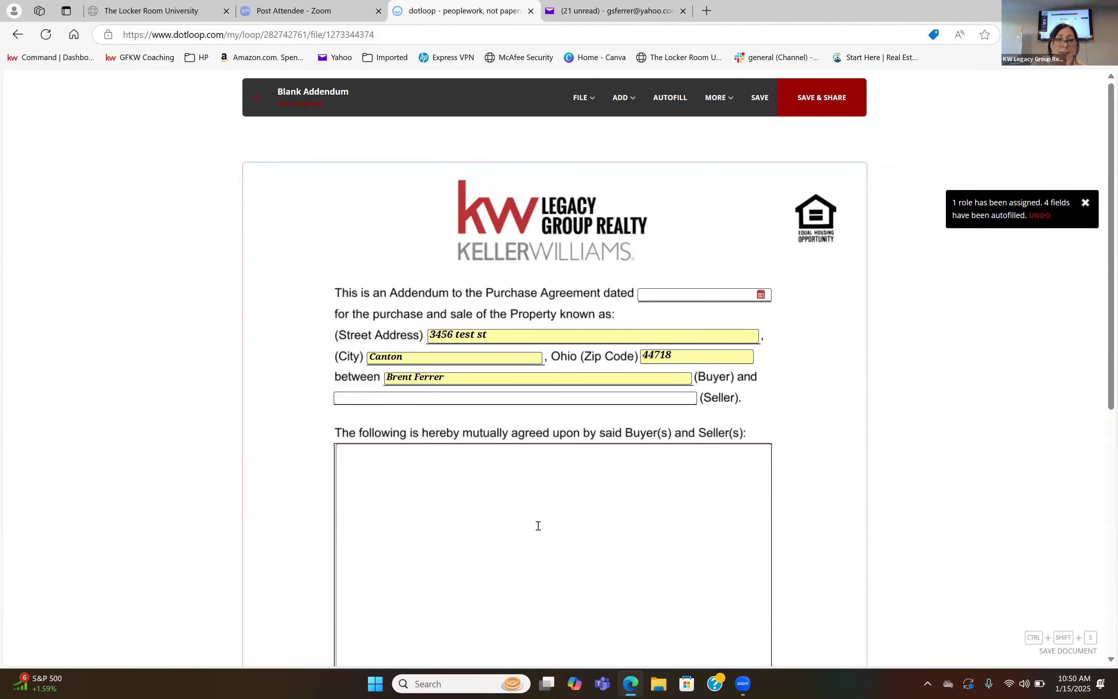
scroll(537, 524, "down", 2)
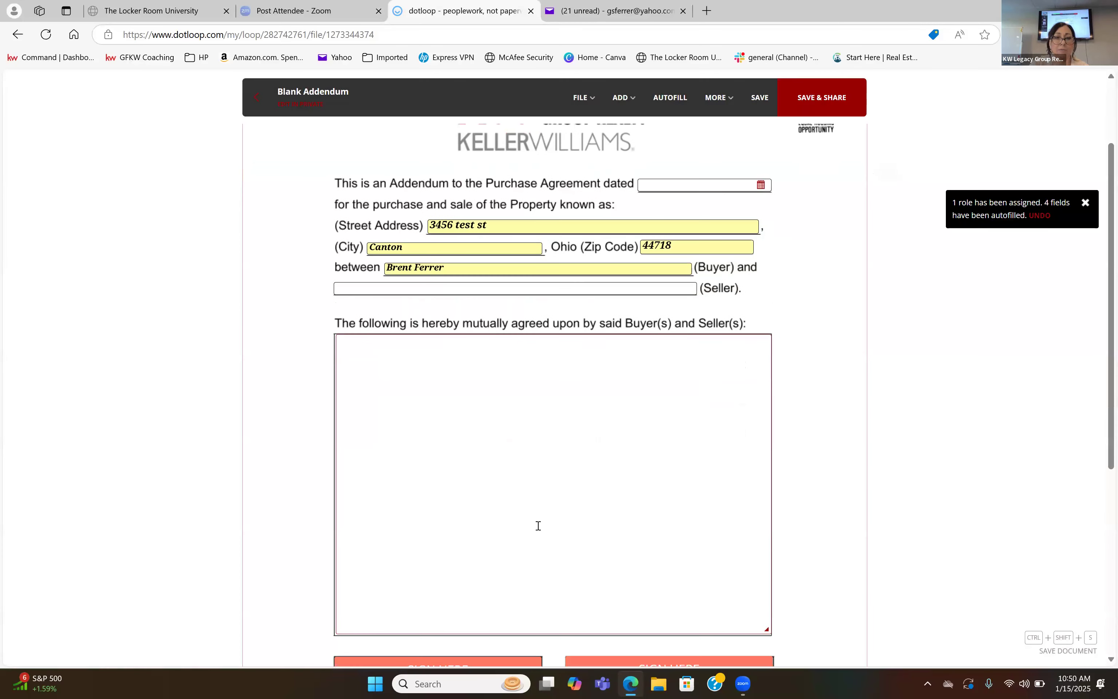
Add a text field in the Blank Addendum's margin, just below and beside the Seller line.
left_click(537, 467)
left_click(621, 98)
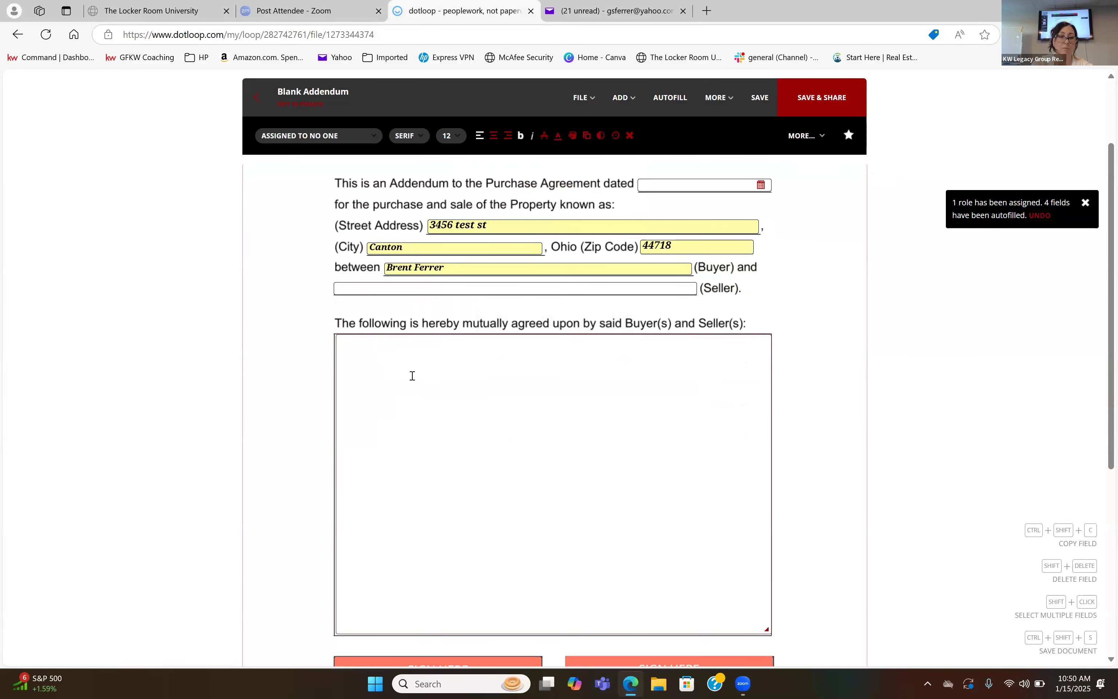
left_click(298, 305)
Shrink the addendum's large terms text field so it covers only the upper-left part of its box.
left_click(338, 336)
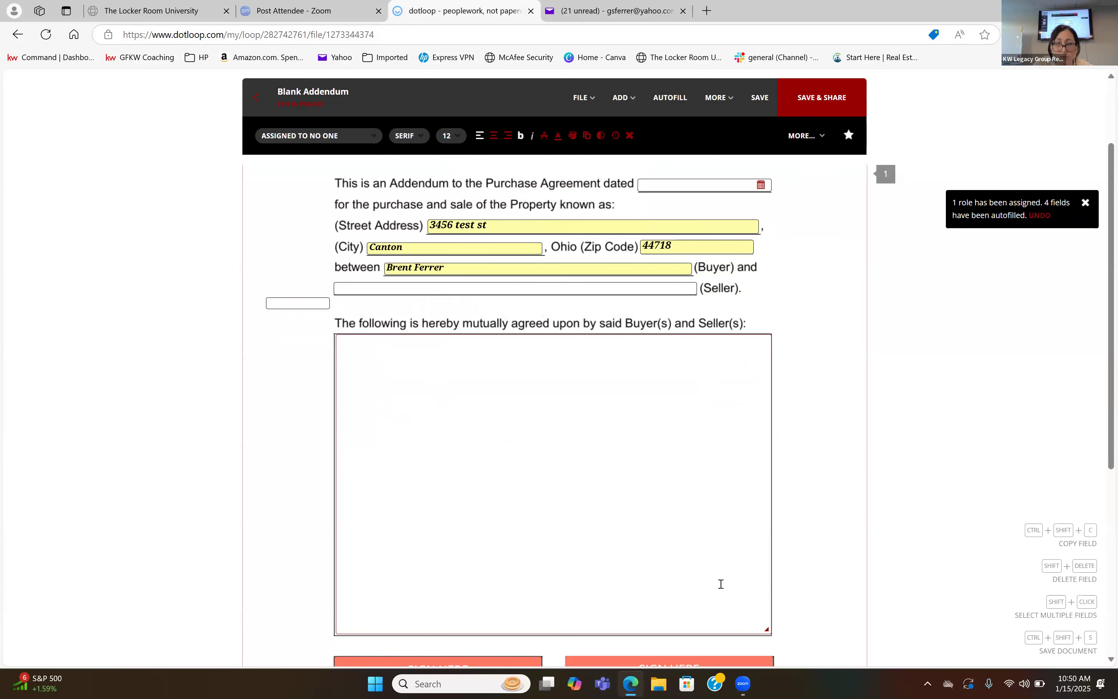
left_click_drag(767, 629, 656, 441)
left_click_drag(627, 395, 626, 399)
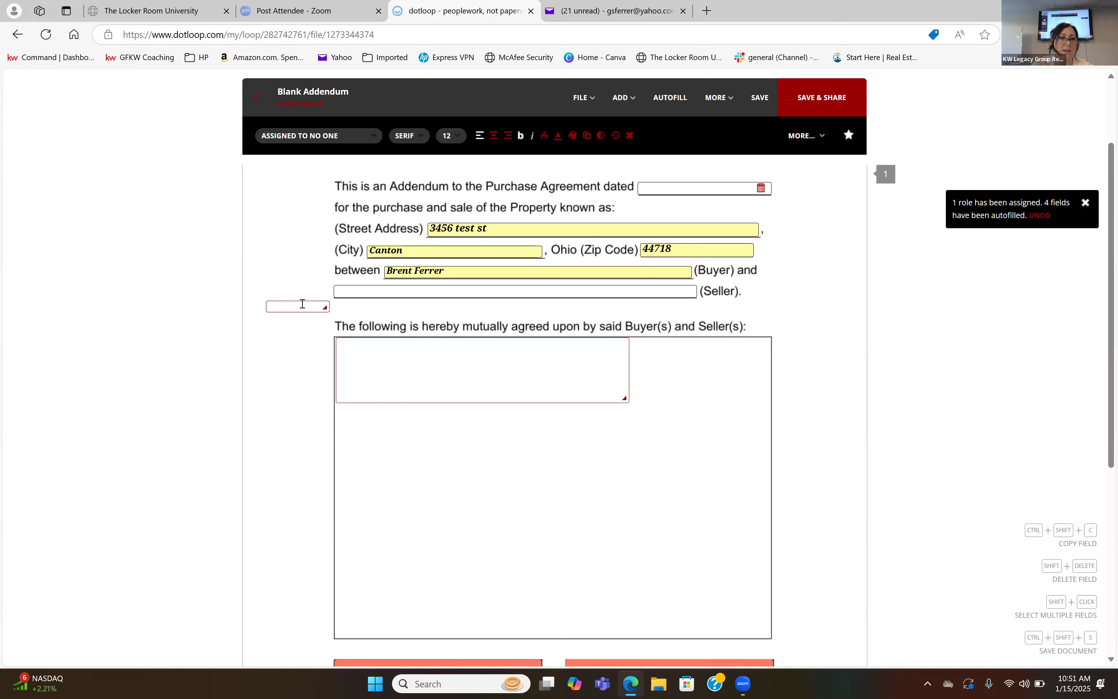
Move the added text field into the terms box below the existing field, widen it and enter "yyyyyy".
left_click_drag(299, 301, 590, 448)
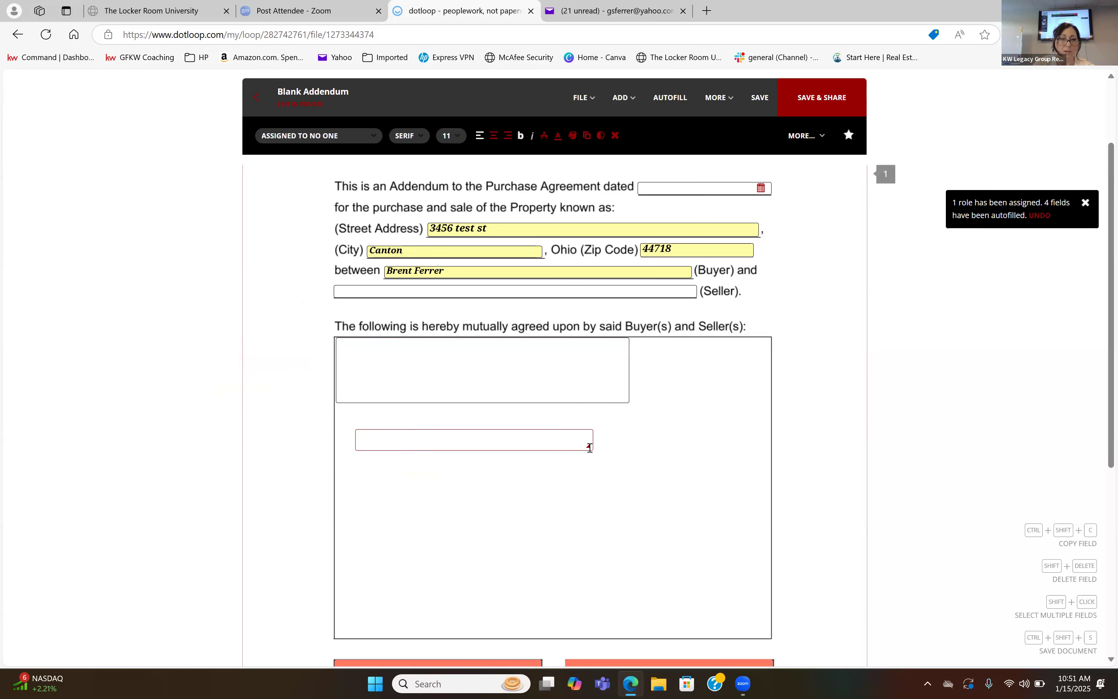
left_click_drag(617, 558, 675, 452)
type("yyyyyy")
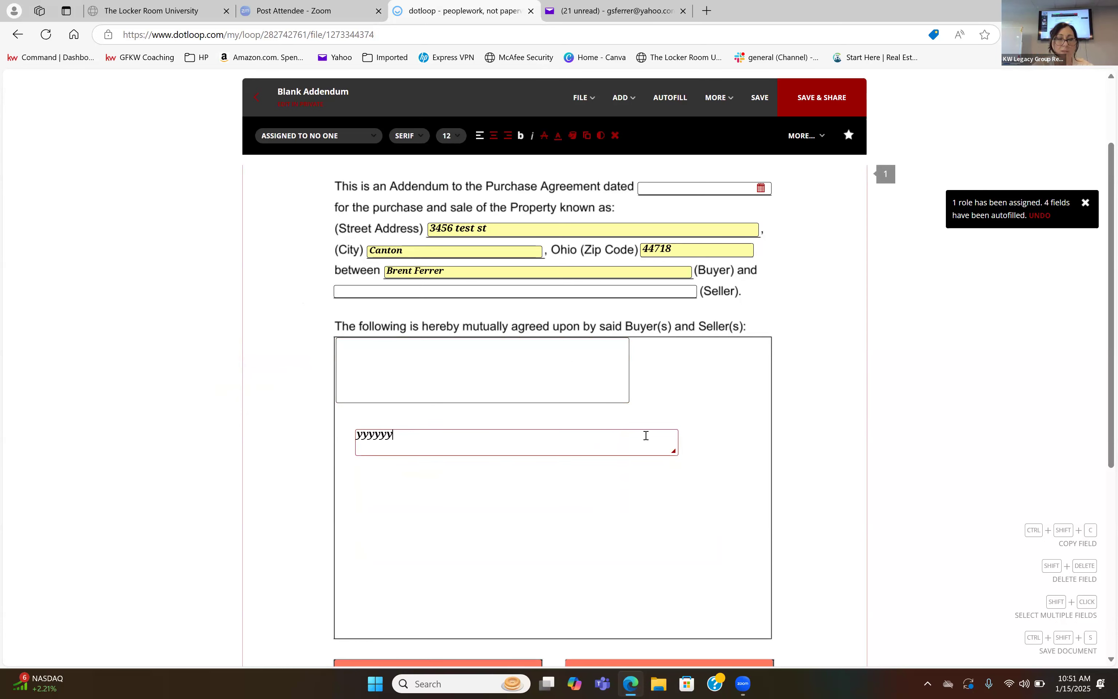
Start placing a checkbox field on the Blank Addendum.
left_click(623, 97)
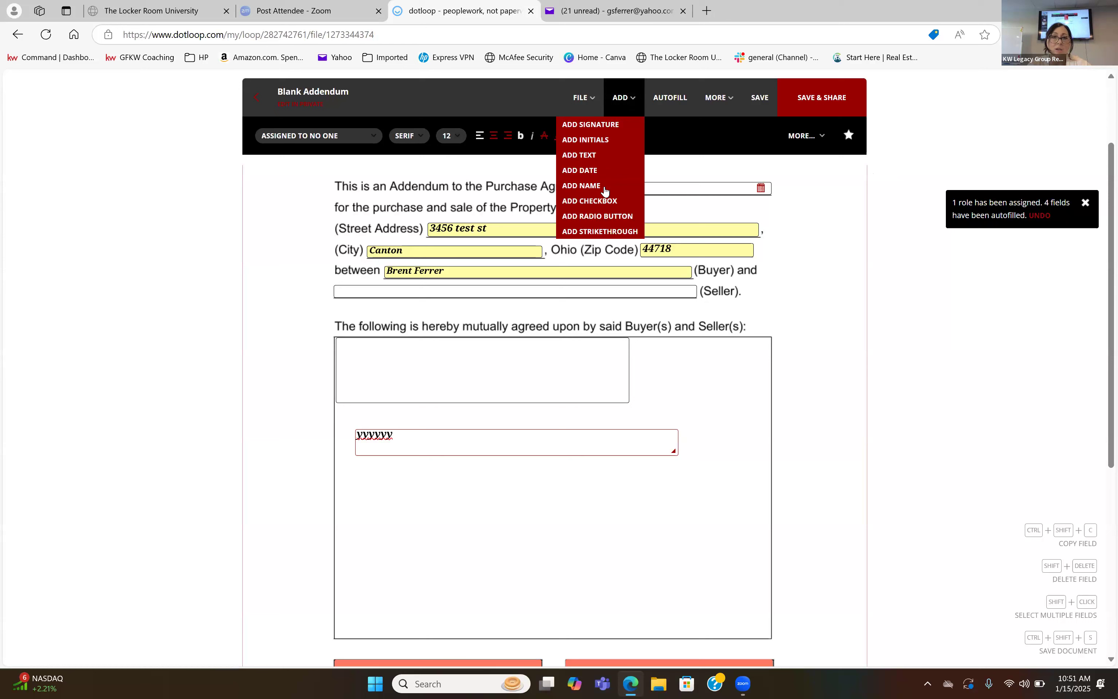
left_click(606, 207)
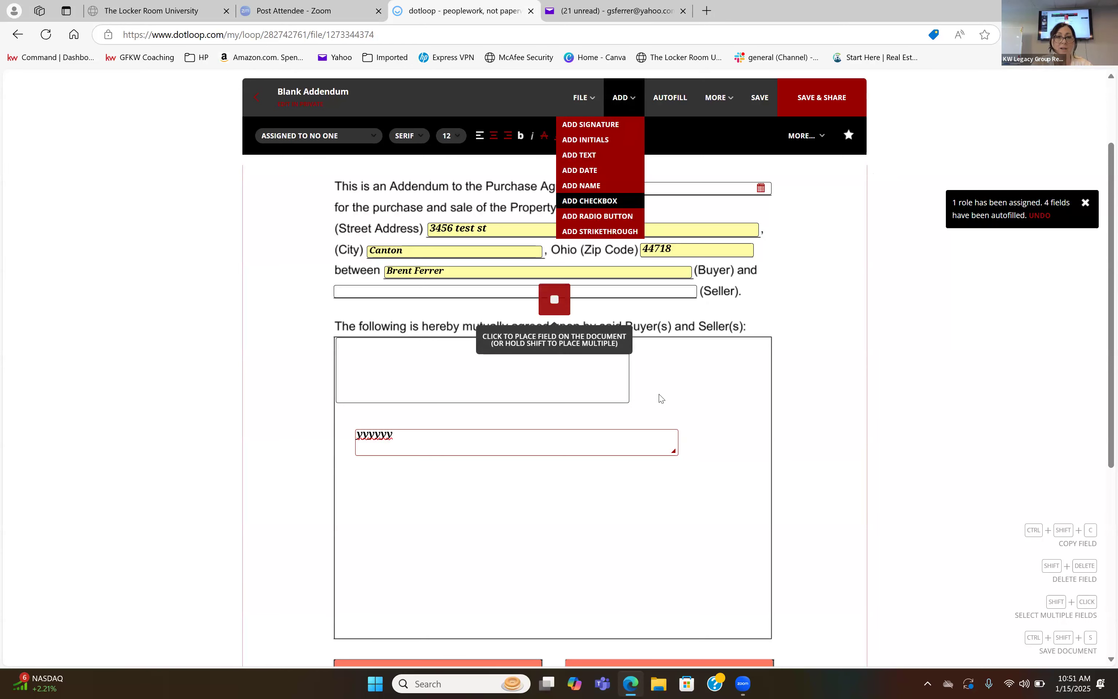
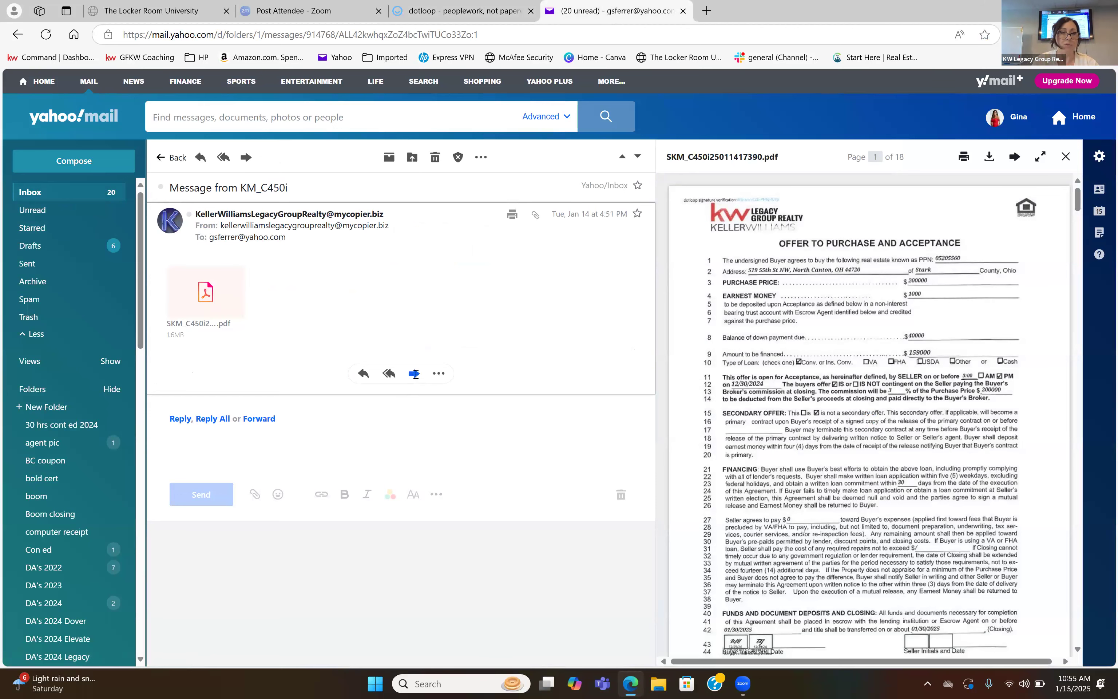
Forward the scanned contract e-mail to the Buyer Docs folder's upload address, and refresh the dotloop page to load the attachment.
left_click(413, 374)
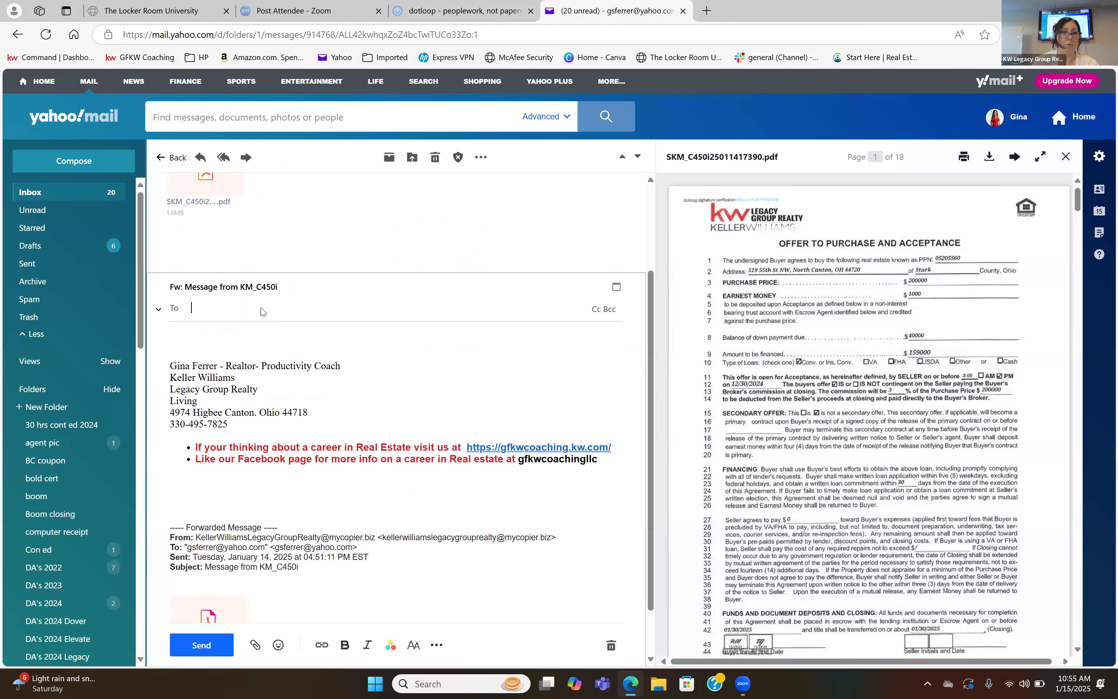
right_click(261, 309)
left_click(295, 432)
left_click(462, 10)
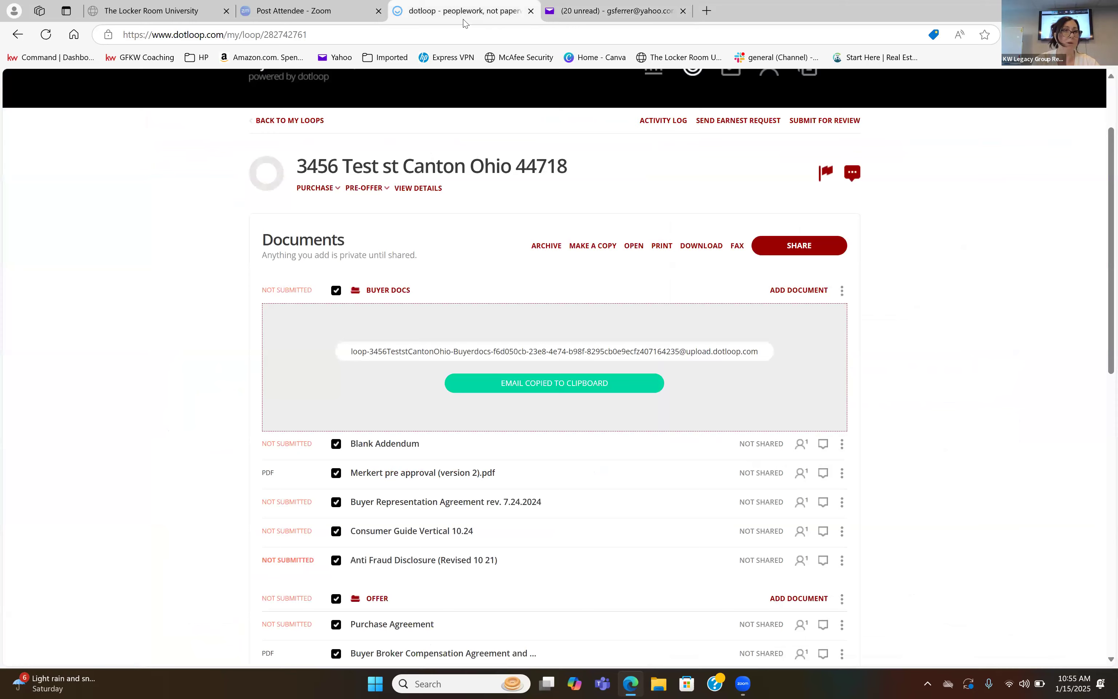
left_click(46, 36)
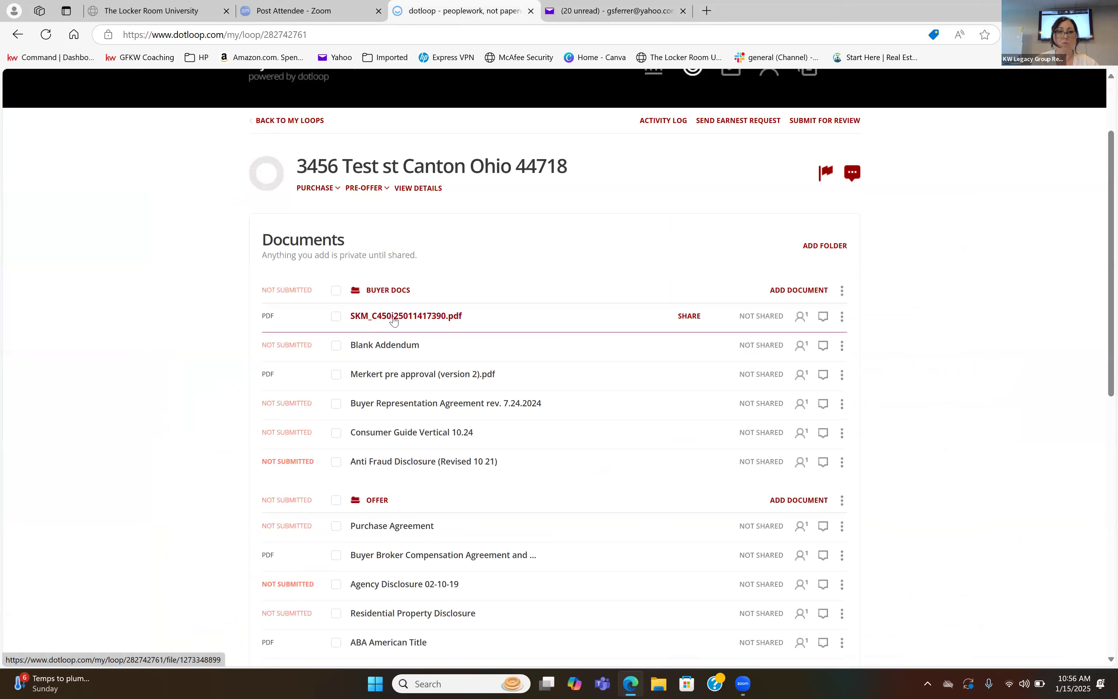
Check the first page of the uploaded SKM_C450i25011417390.pdf and return to the loop's document list.
left_click(413, 318)
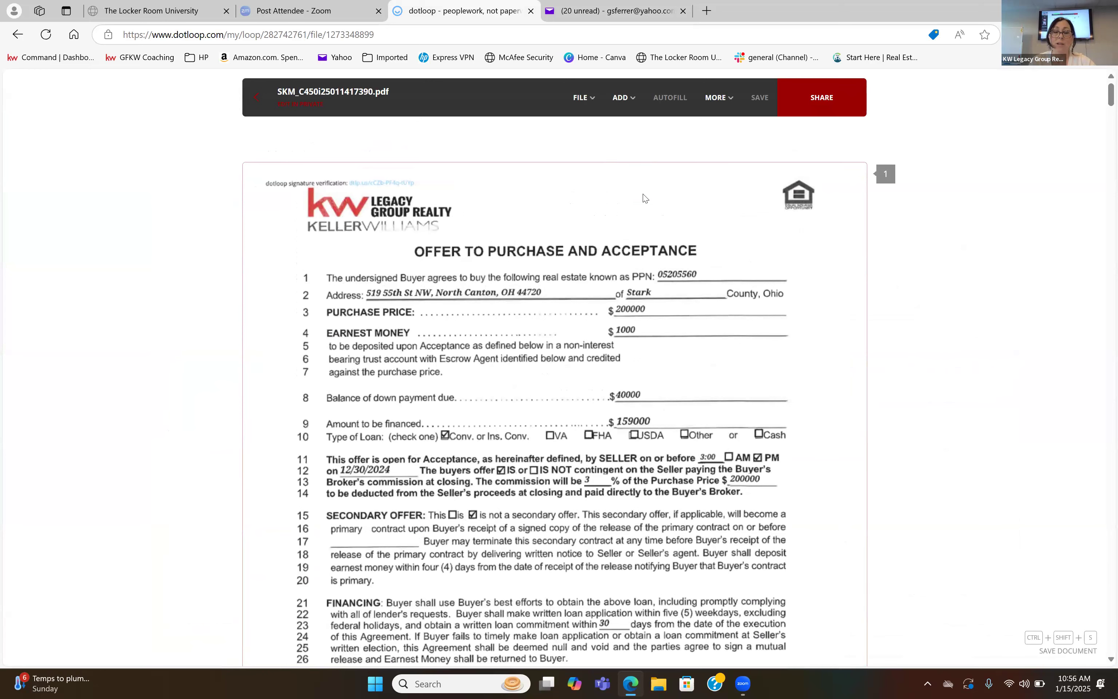
left_click(257, 97)
scroll(531, 326, "down", 2)
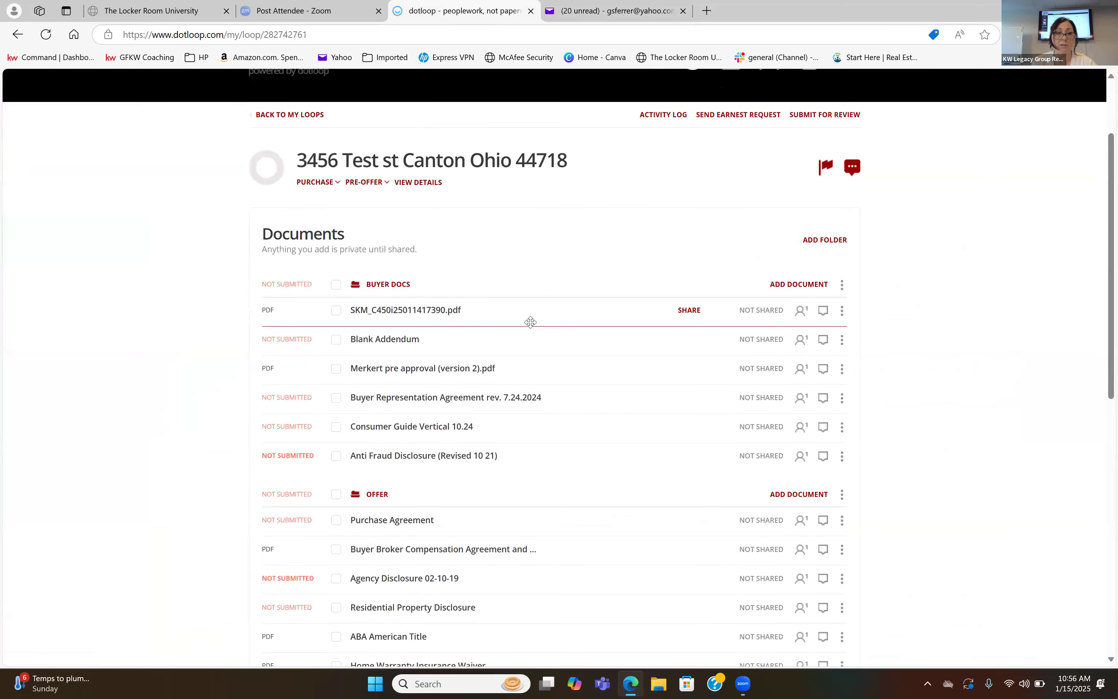
Archive the Blank Addendum together with the Offer folder.
left_click(335, 339)
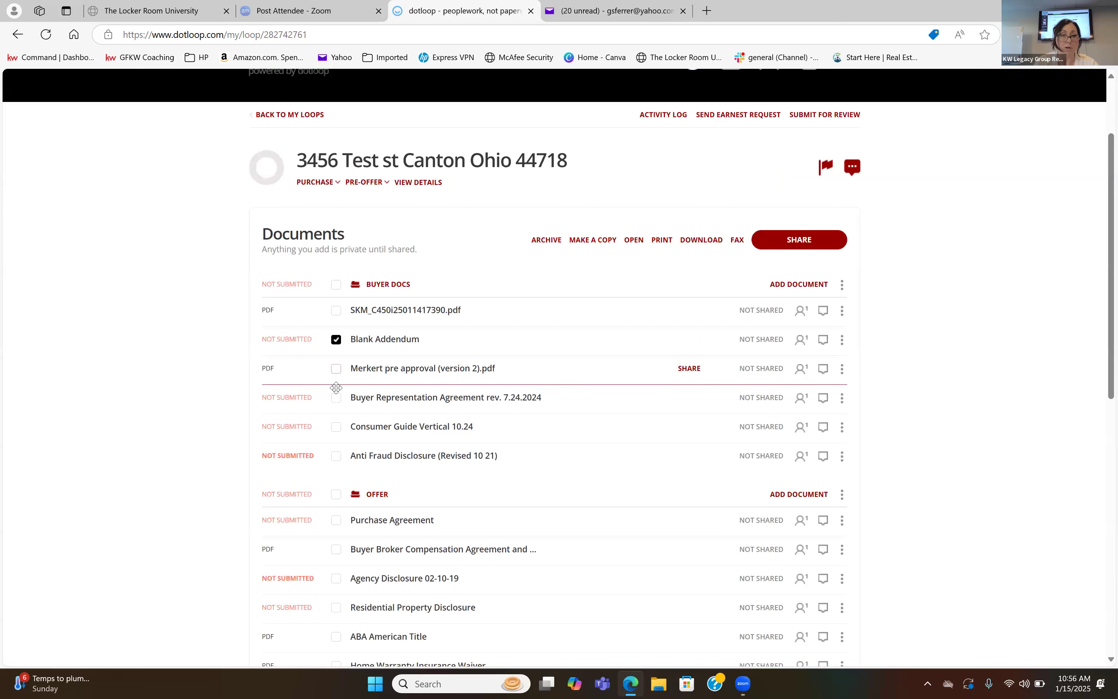
left_click(335, 400)
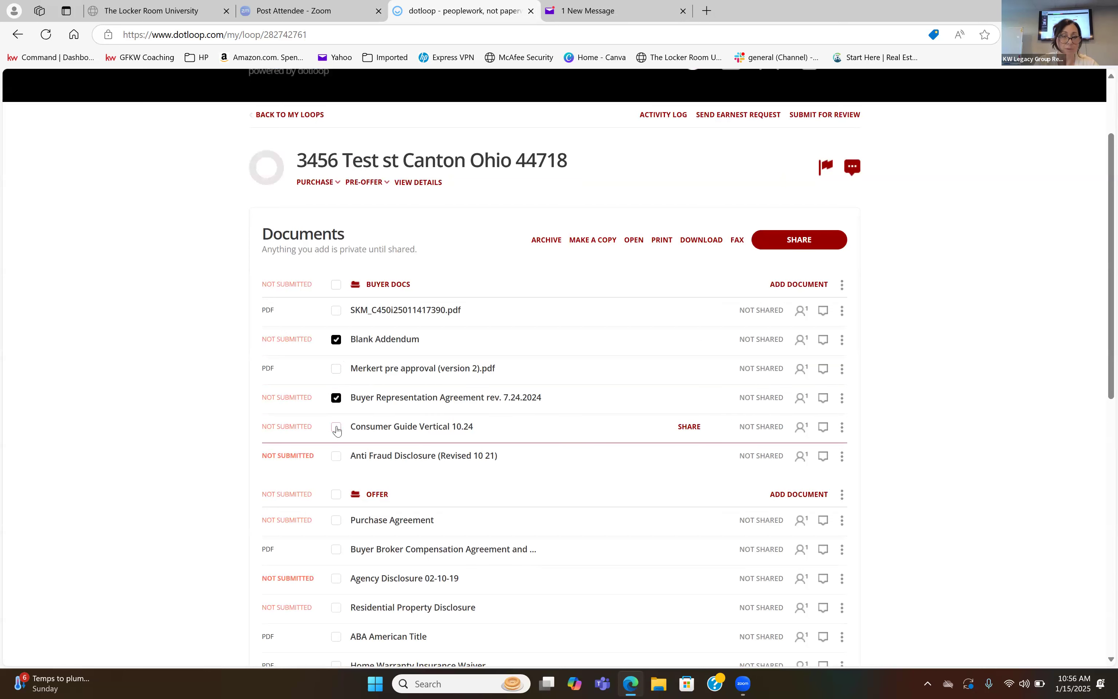
left_click(335, 402)
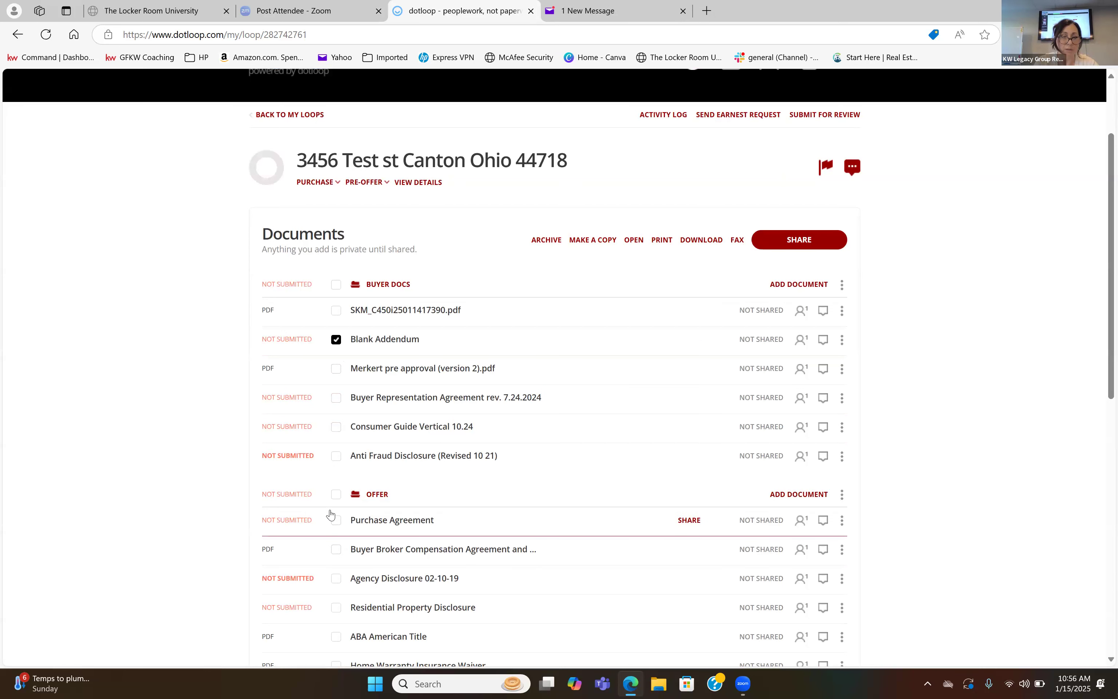
left_click(336, 494)
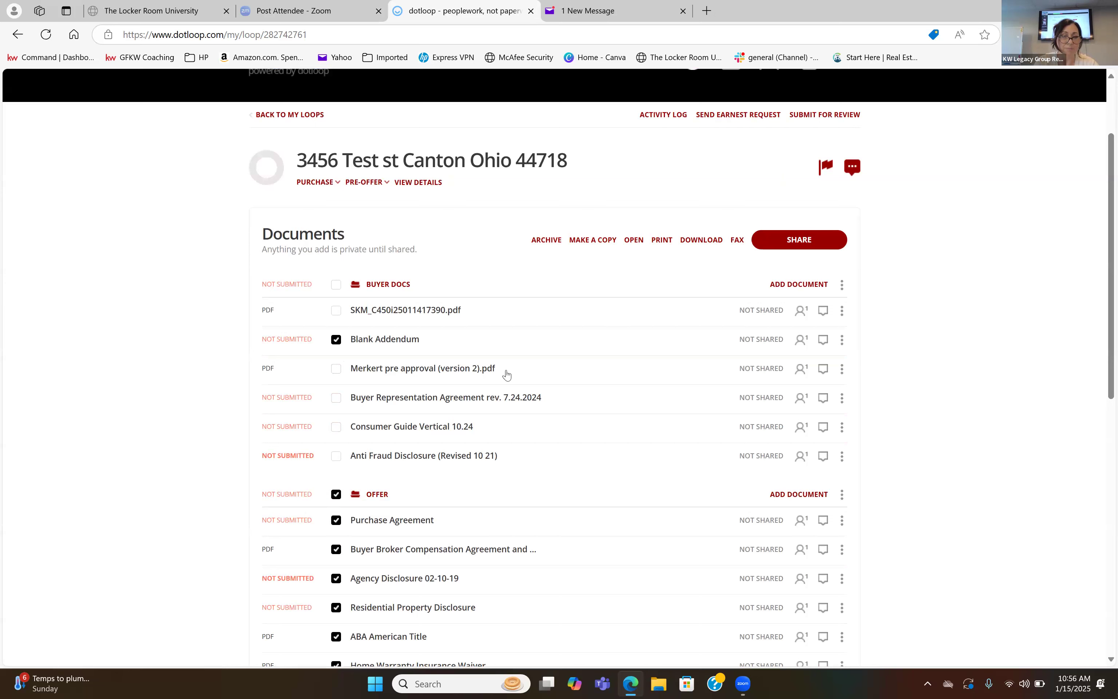
left_click(546, 239)
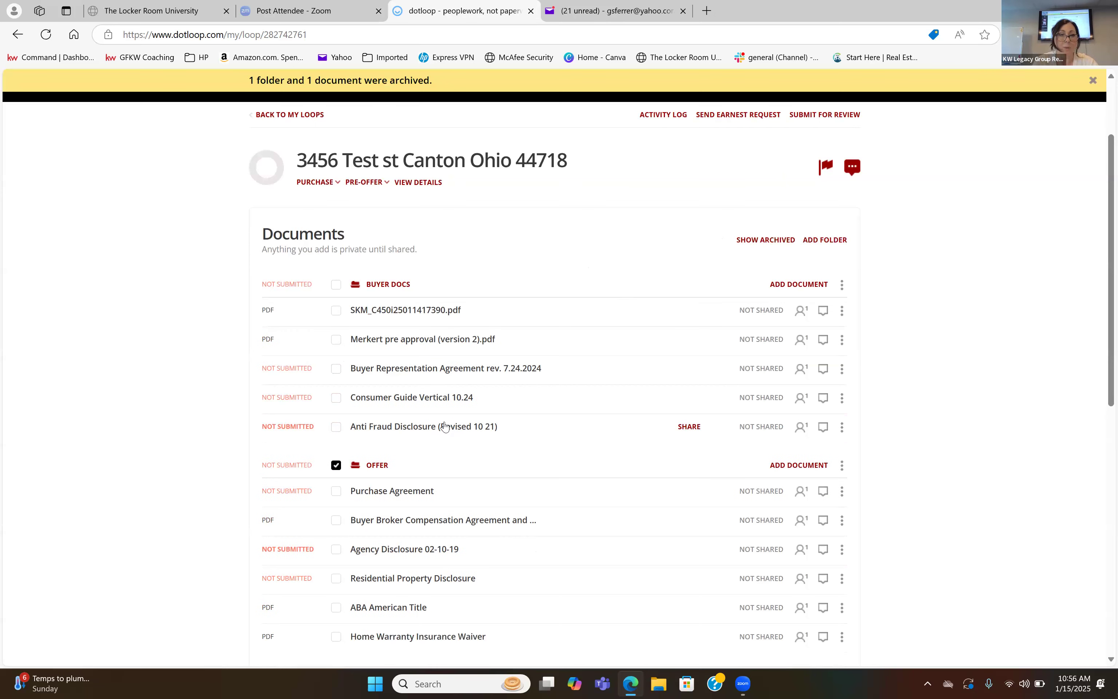
Archive the Purchase Agreement, Buyer Broker Compensation Agreement, Agency Disclosure and Residential Property Disclosure still listed under Offer.
left_click(337, 491)
left_click(337, 525)
left_click(337, 551)
left_click(338, 581)
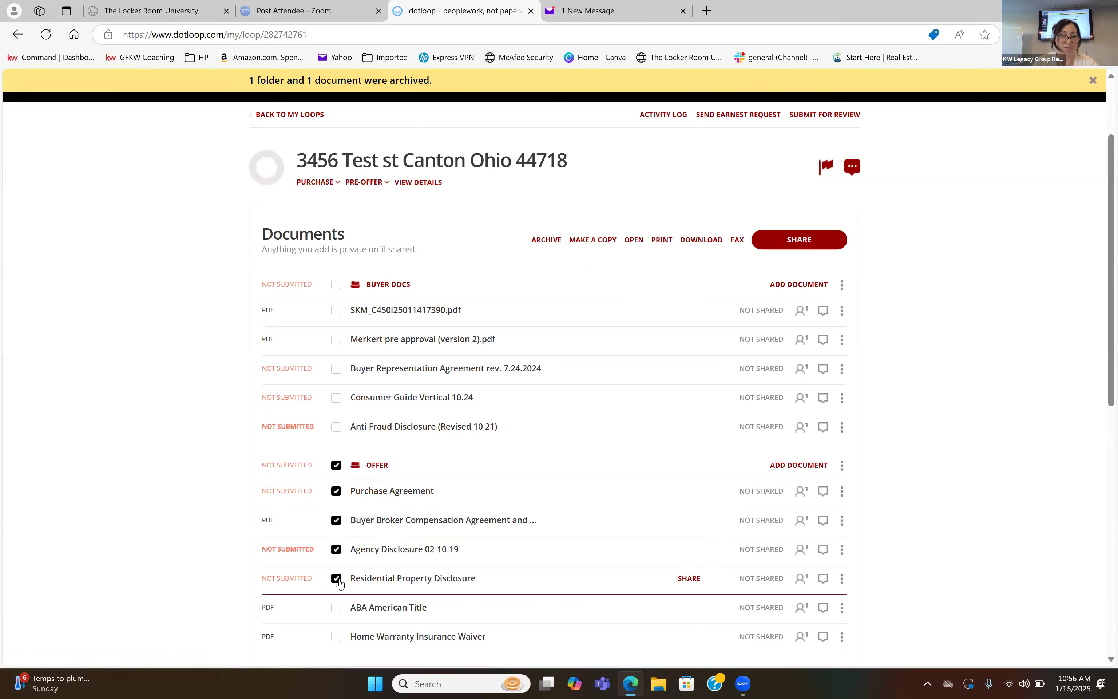
left_click(559, 240)
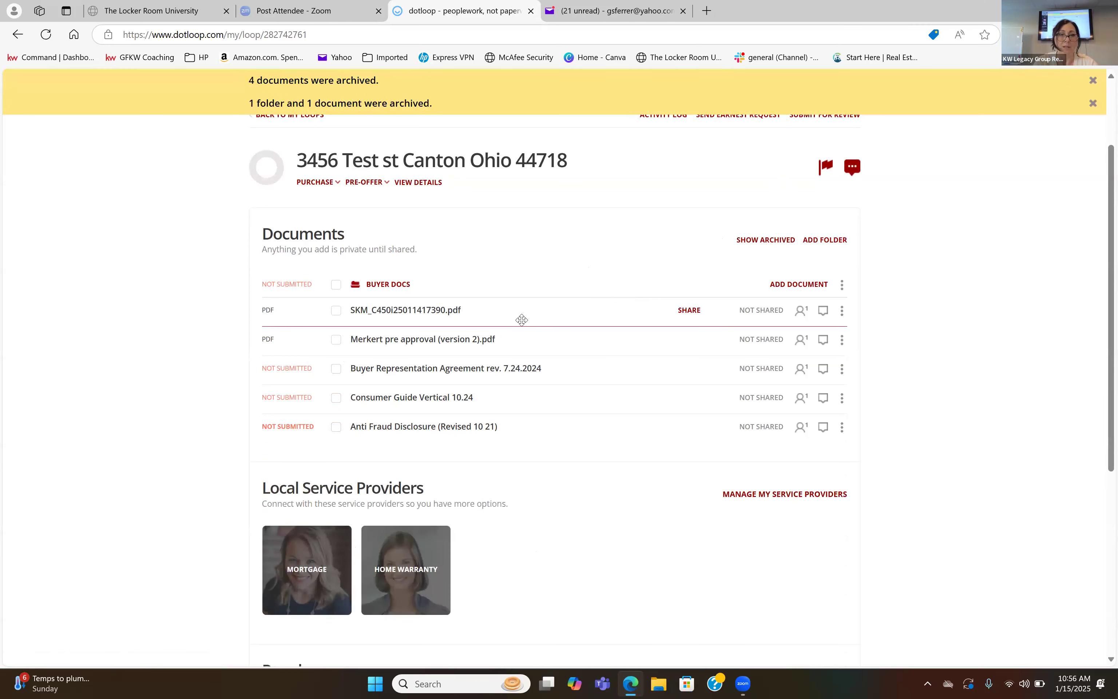
Open SKM_C450i25011417390.pdf from Buyer Docs and start splitting the document.
left_click(423, 310)
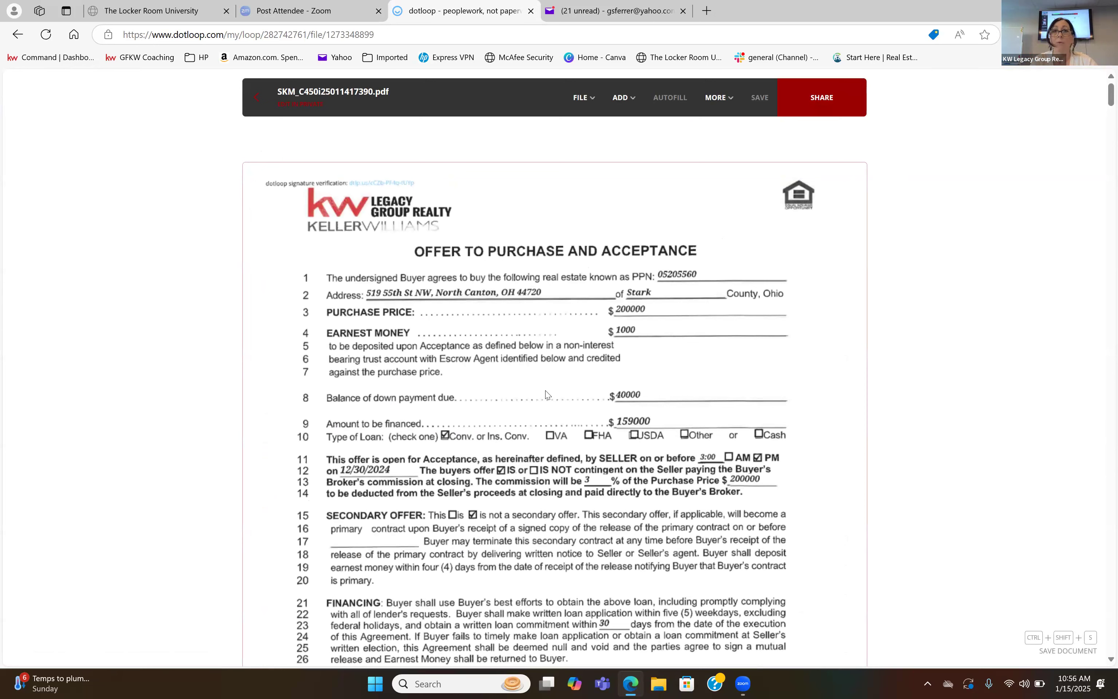
left_click(583, 106)
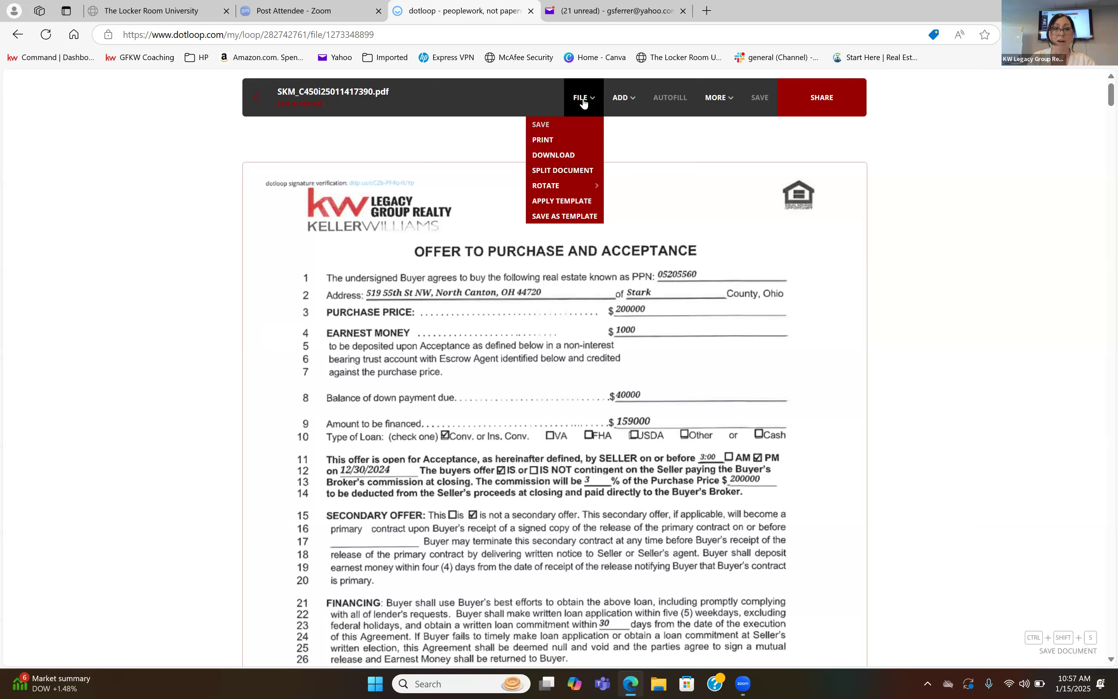
left_click(573, 171)
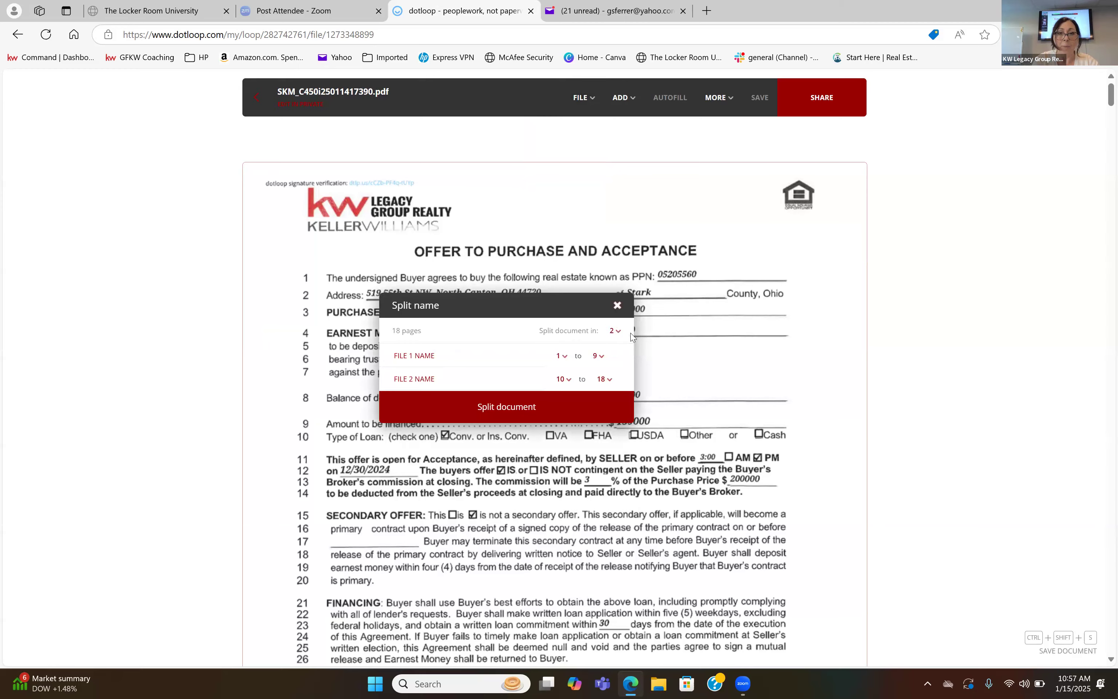
Look through the scanned pages to identify the separate forms, and set the document to split into 6 files.
scroll(832, 342, "down", 20)
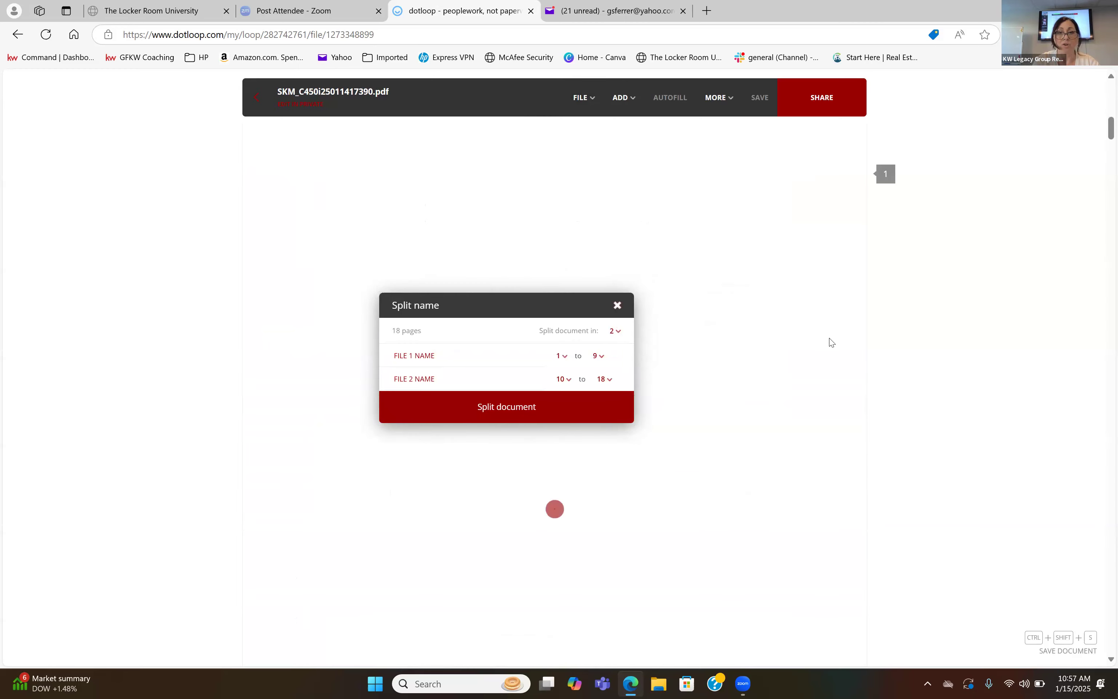
scroll(832, 342, "down", 20)
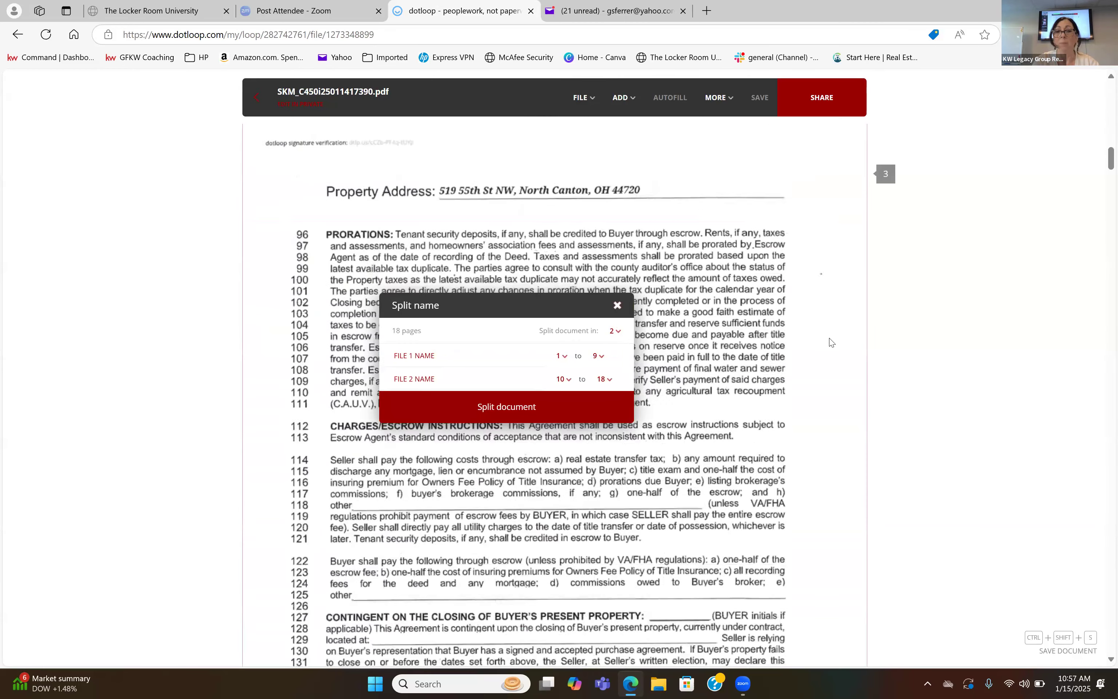
scroll(831, 342, "down", 20)
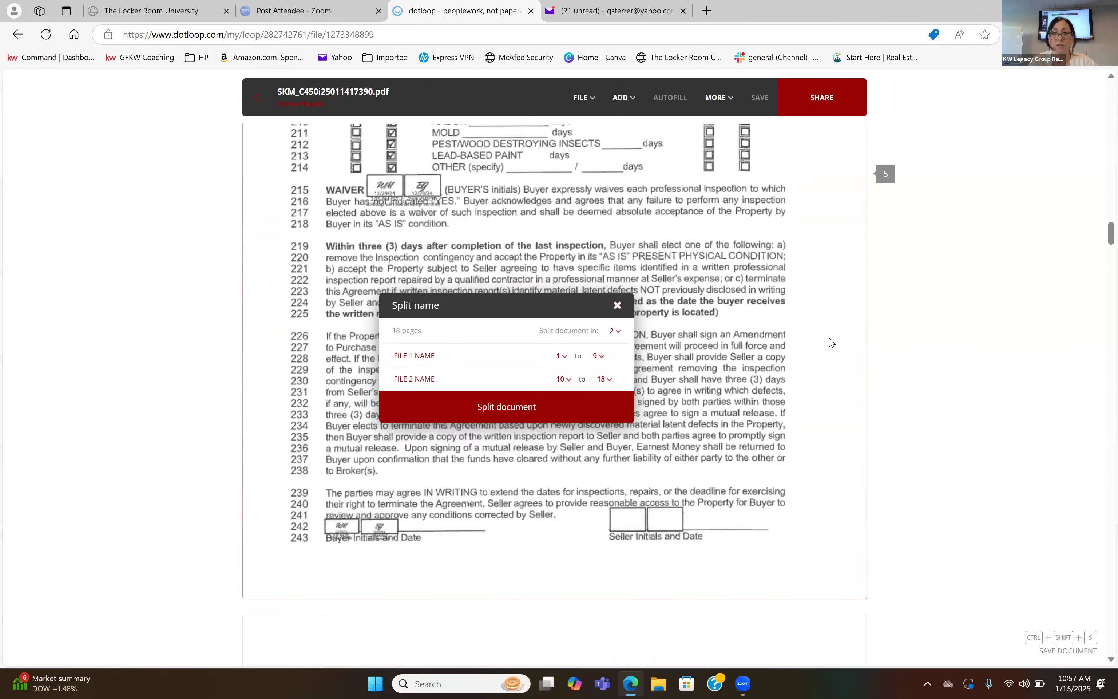
scroll(831, 342, "down", 20)
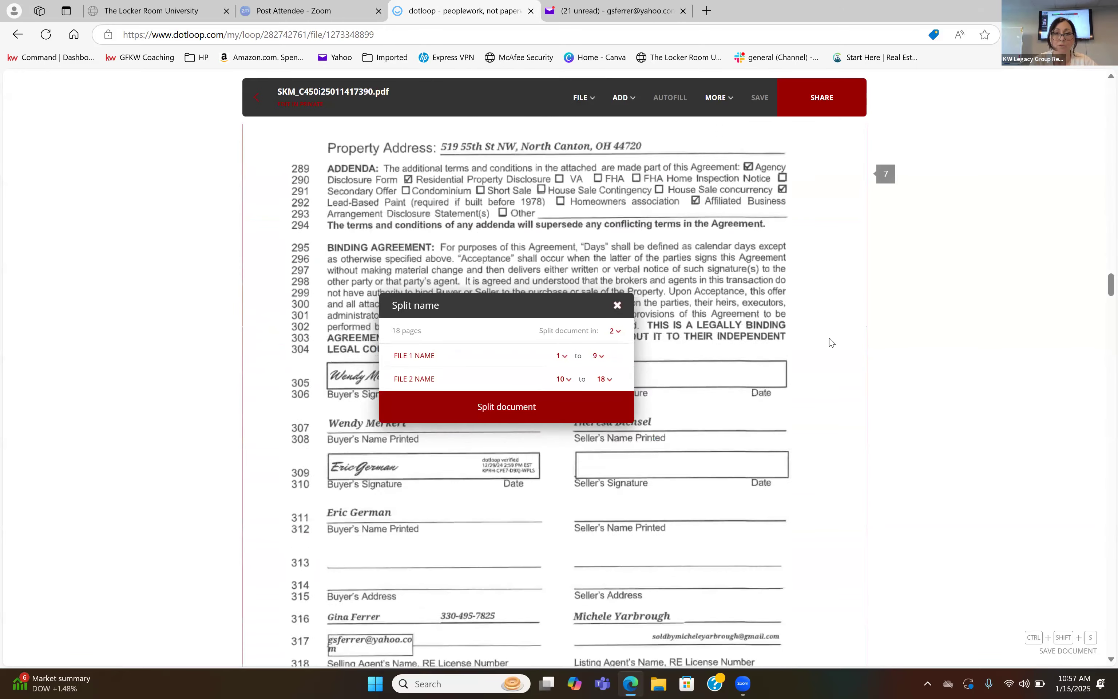
scroll(831, 342, "down", 8)
scroll(831, 342, "down", 20)
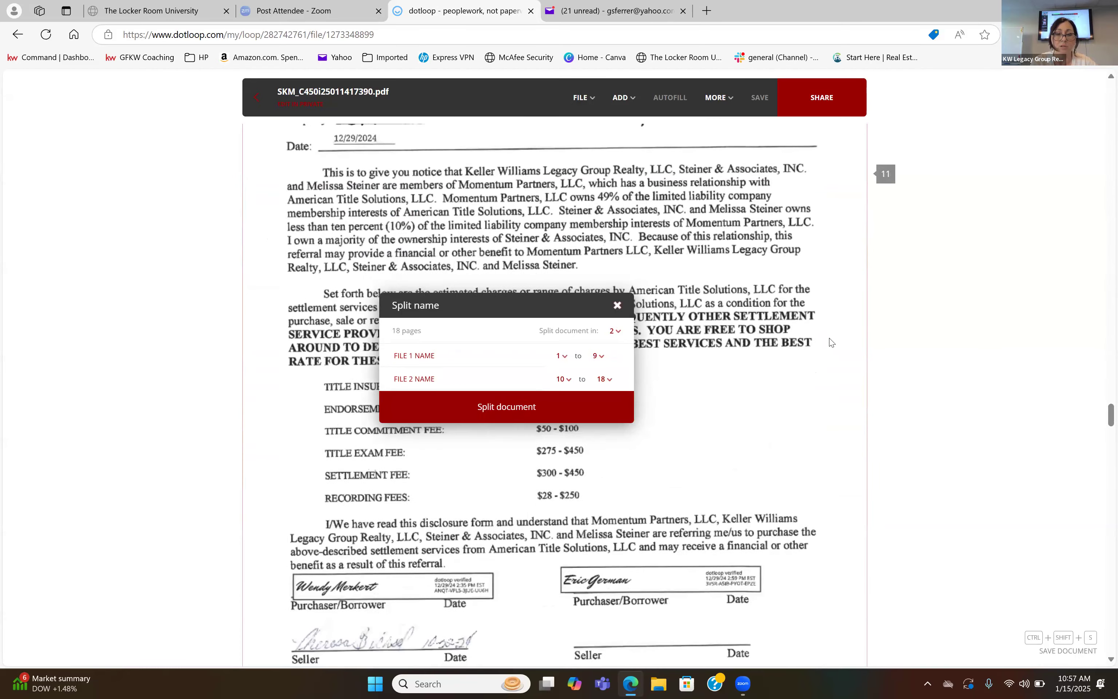
scroll(832, 342, "down", 20)
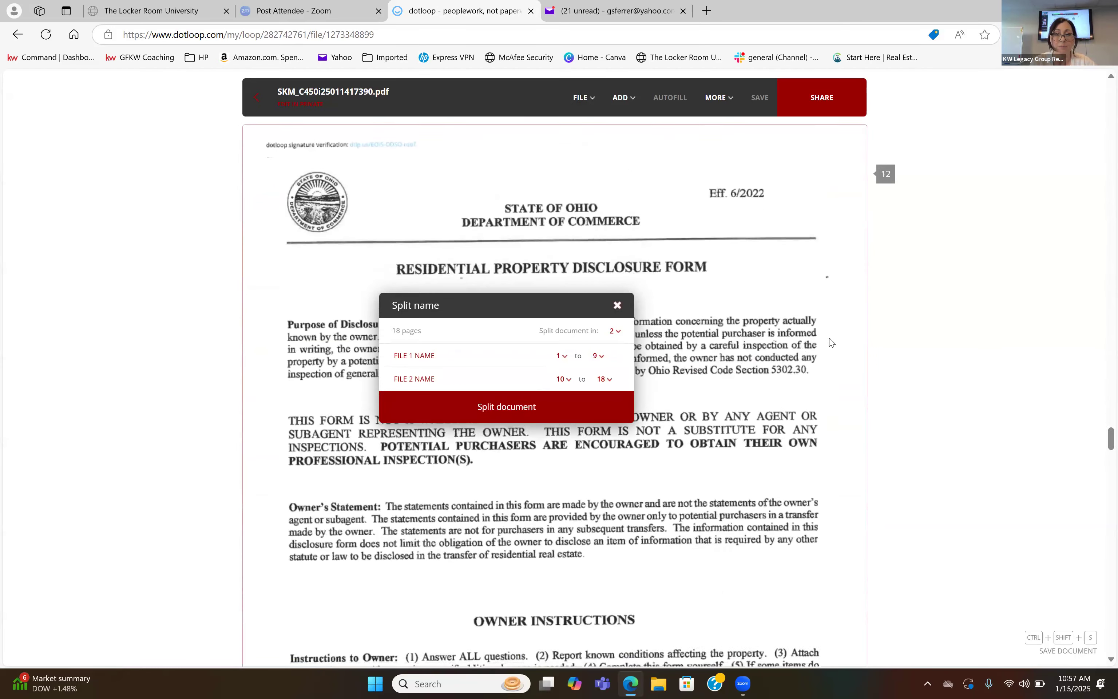
scroll(831, 342, "down", 20)
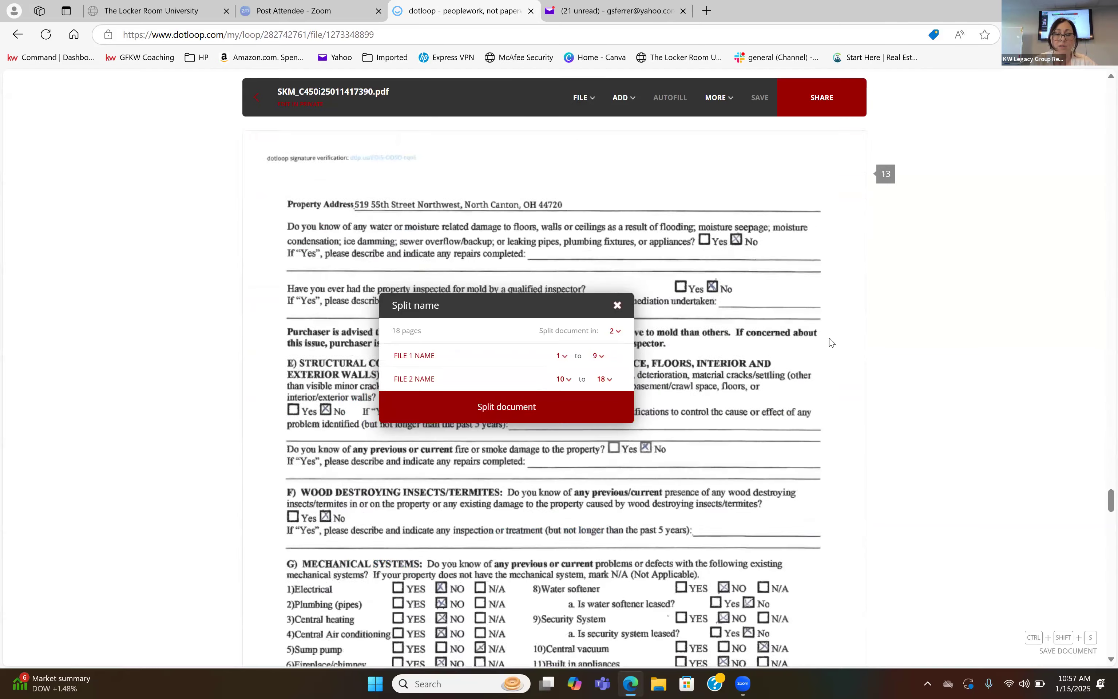
scroll(831, 342, "down", 20)
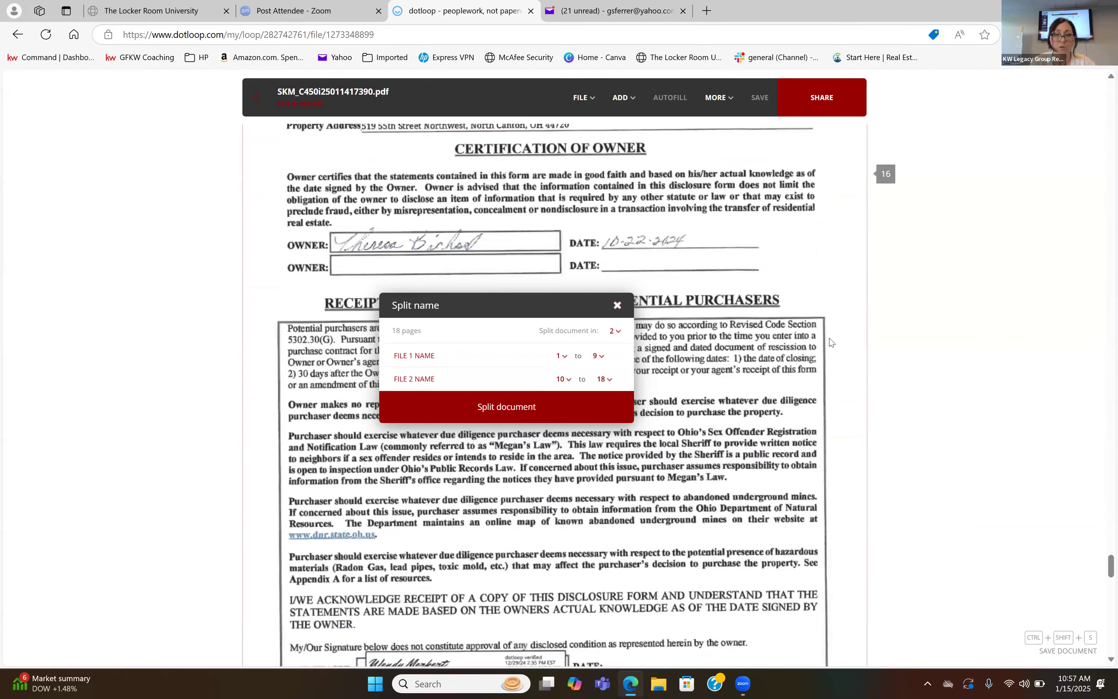
scroll(831, 342, "down", 20)
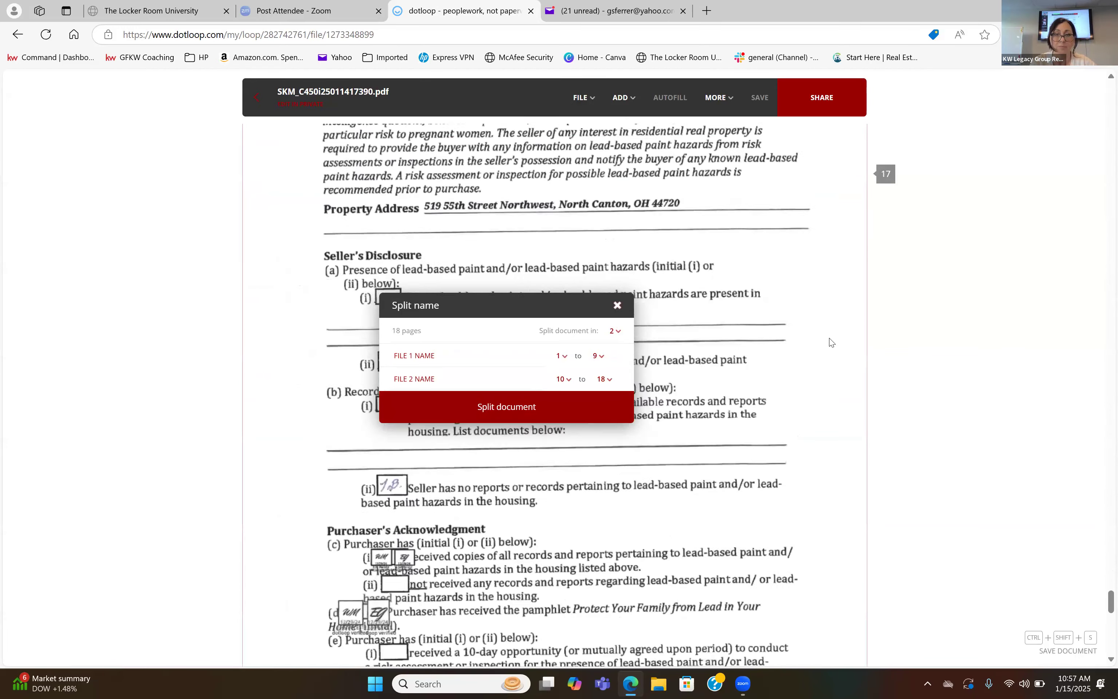
scroll(831, 342, "down", 20)
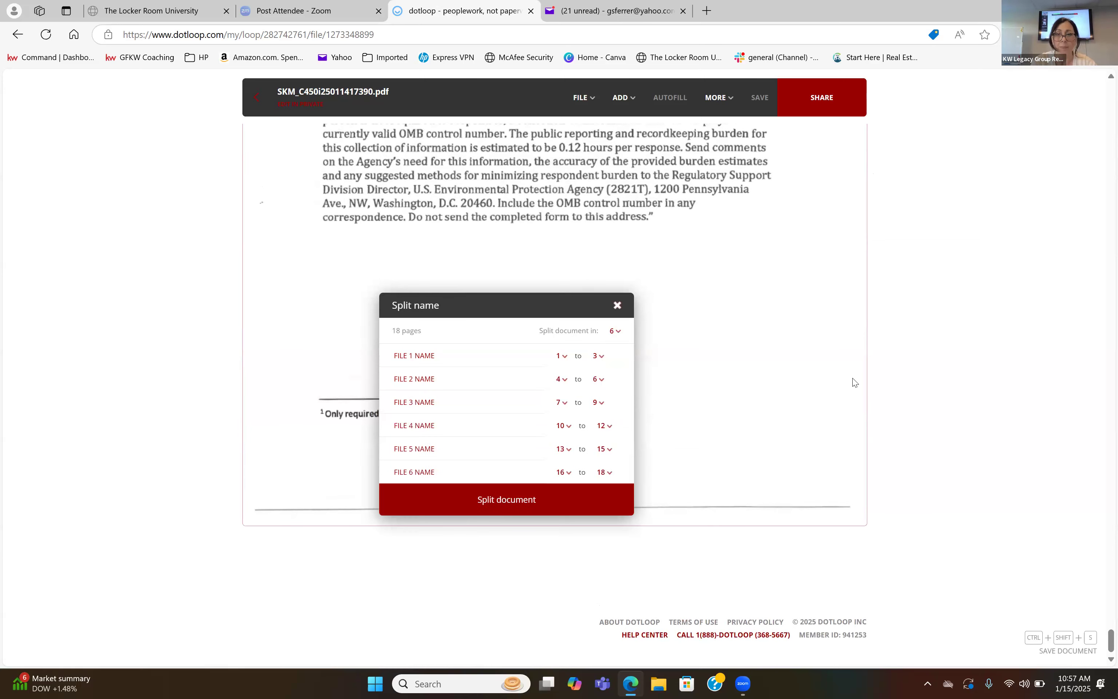
Return to the scan's first page and name the first split file "PA".
scroll(854, 382, "up", 15)
scroll(854, 382, "up", 20)
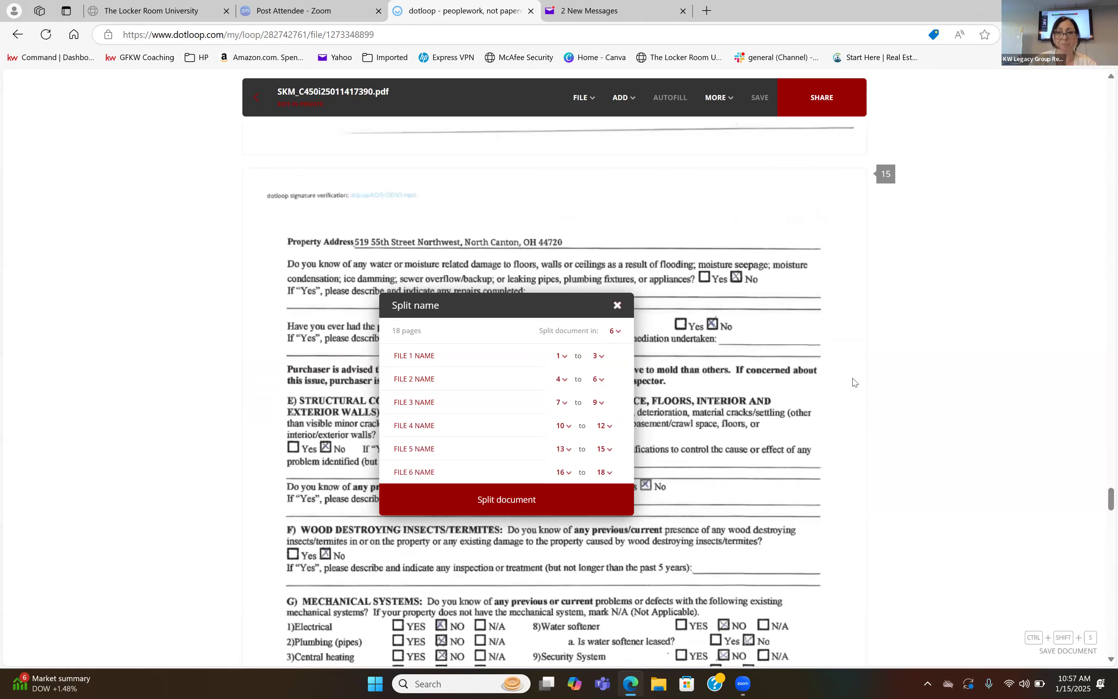
scroll(855, 382, "up", 20)
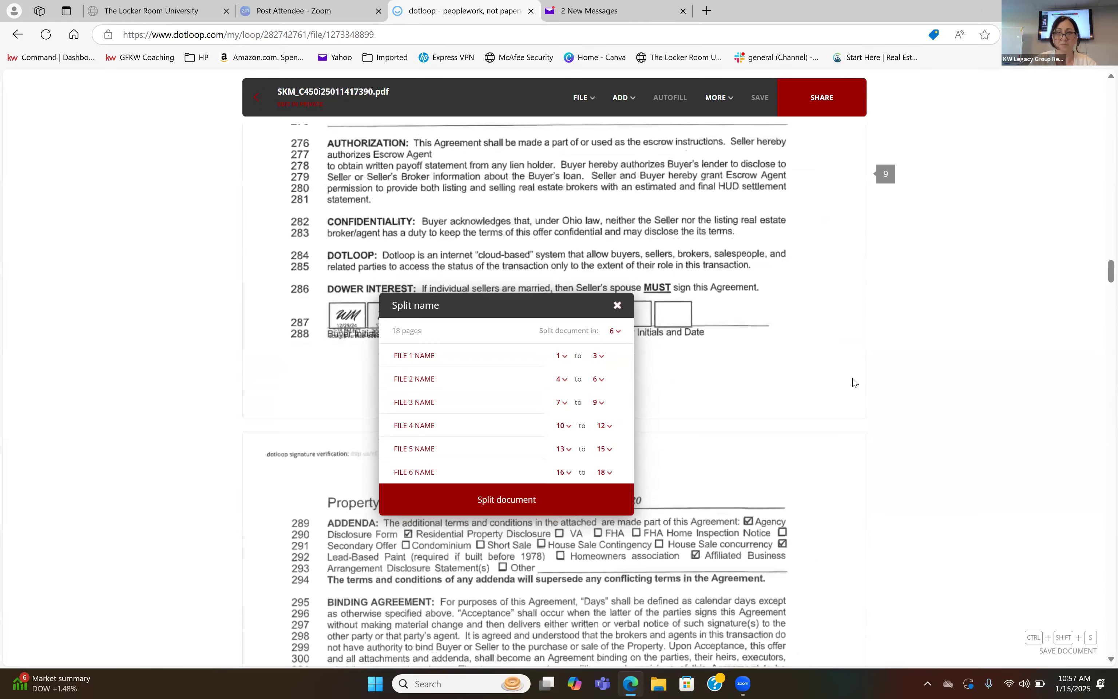
scroll(854, 382, "up", 20)
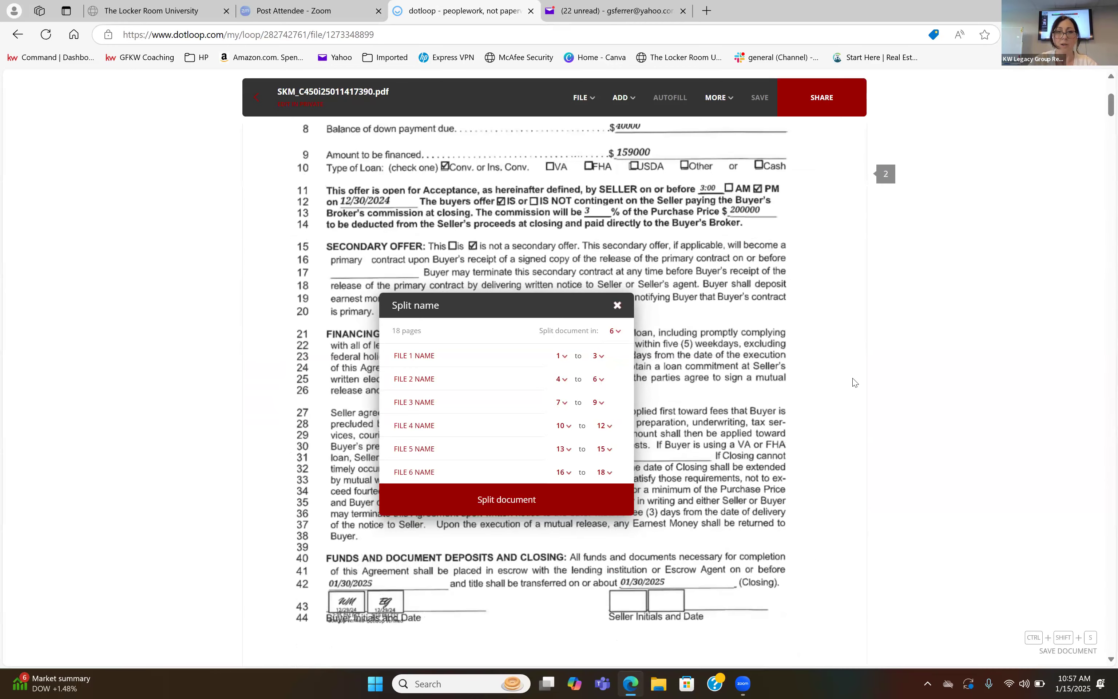
left_click(419, 355)
type("PA")
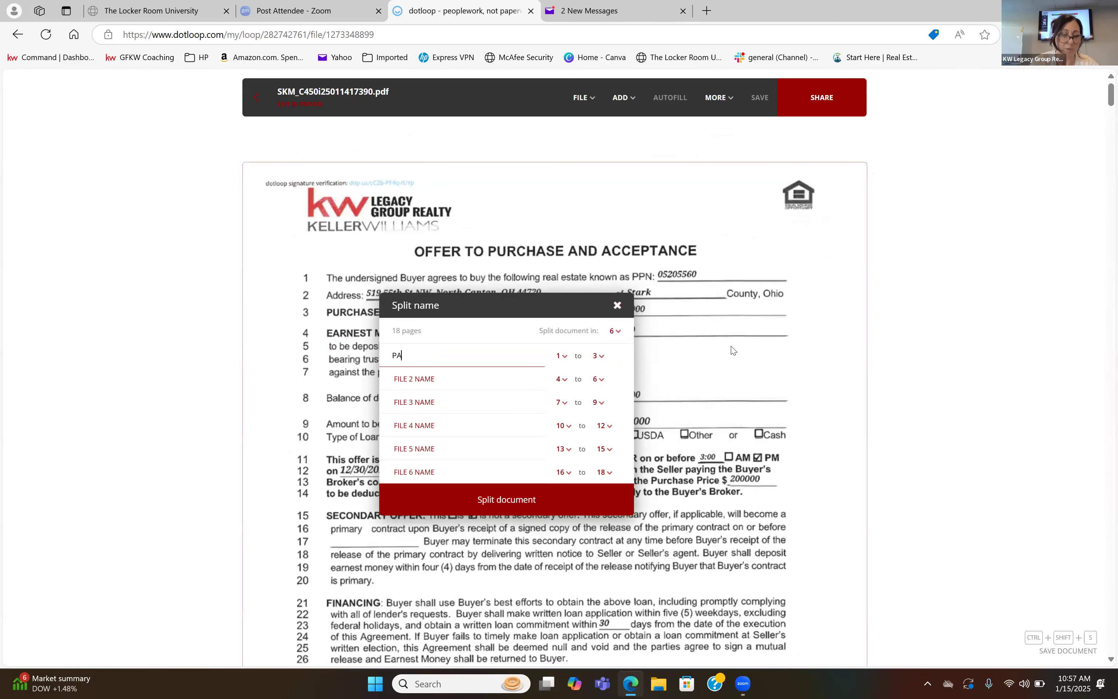
Find the last page of the purchase agreement in the scan and set the PA split file to pages 1 to 7.
scroll(734, 357, "down", 10)
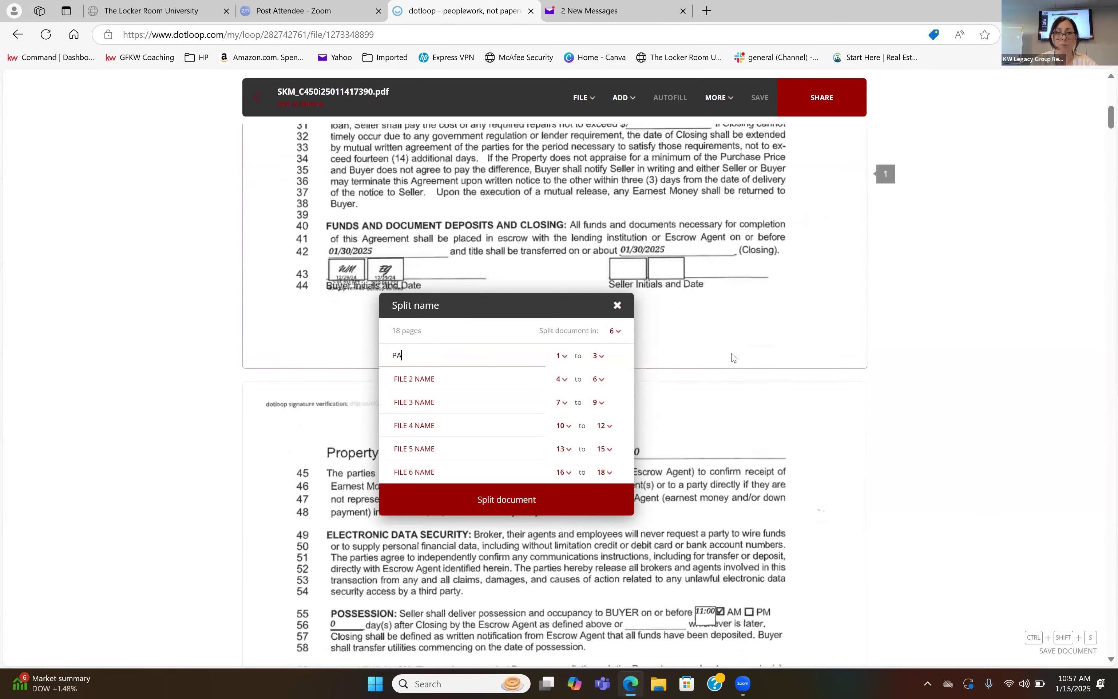
scroll(734, 357, "down", 10)
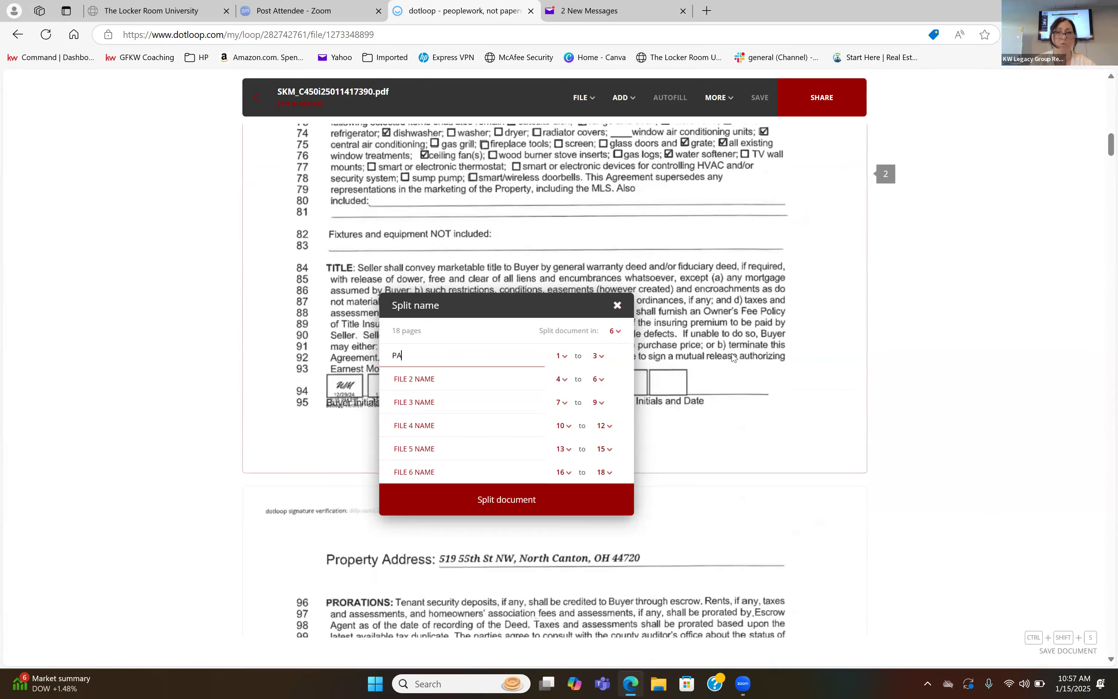
scroll(733, 357, "down", 20)
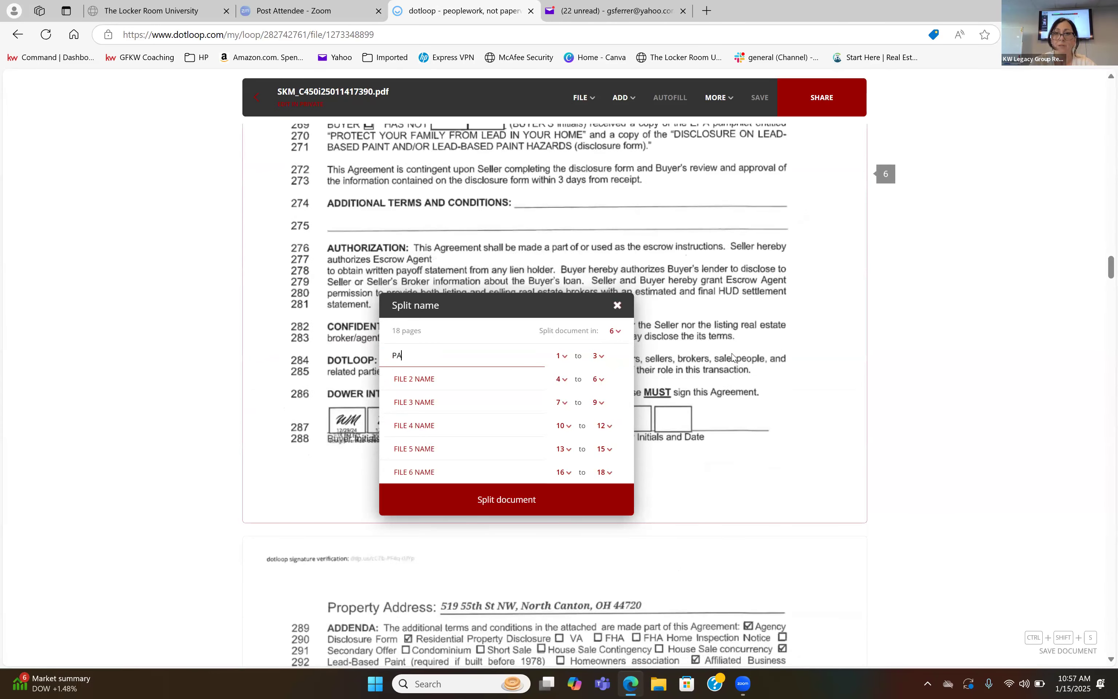
scroll(733, 357, "down", 8)
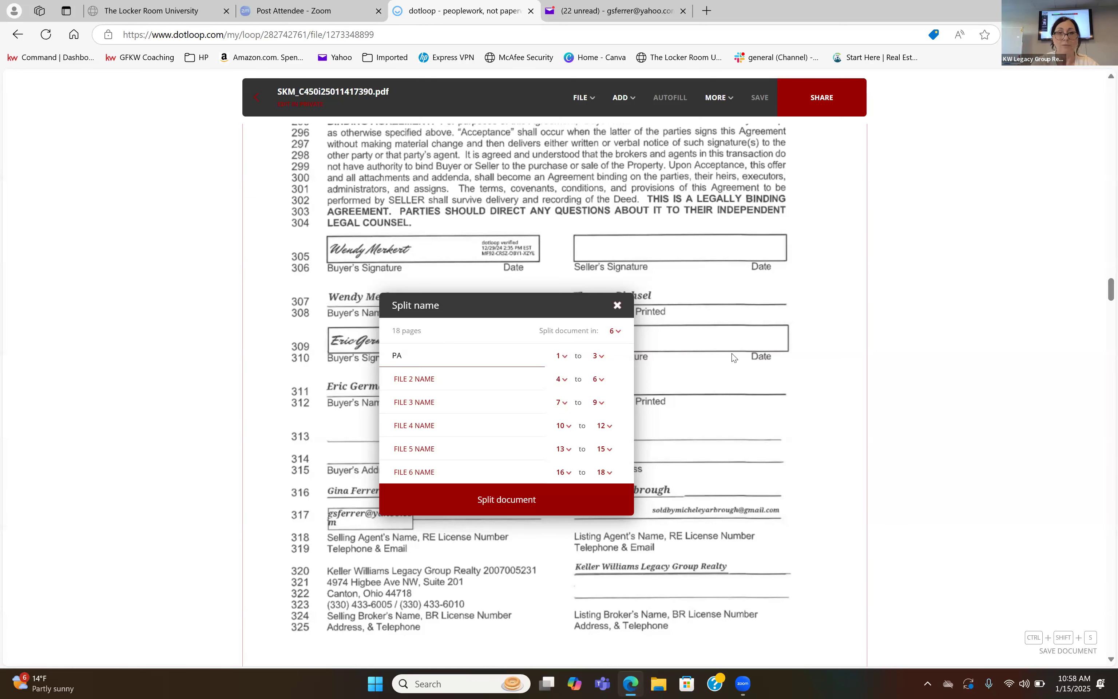
scroll(777, 379, "down", 1)
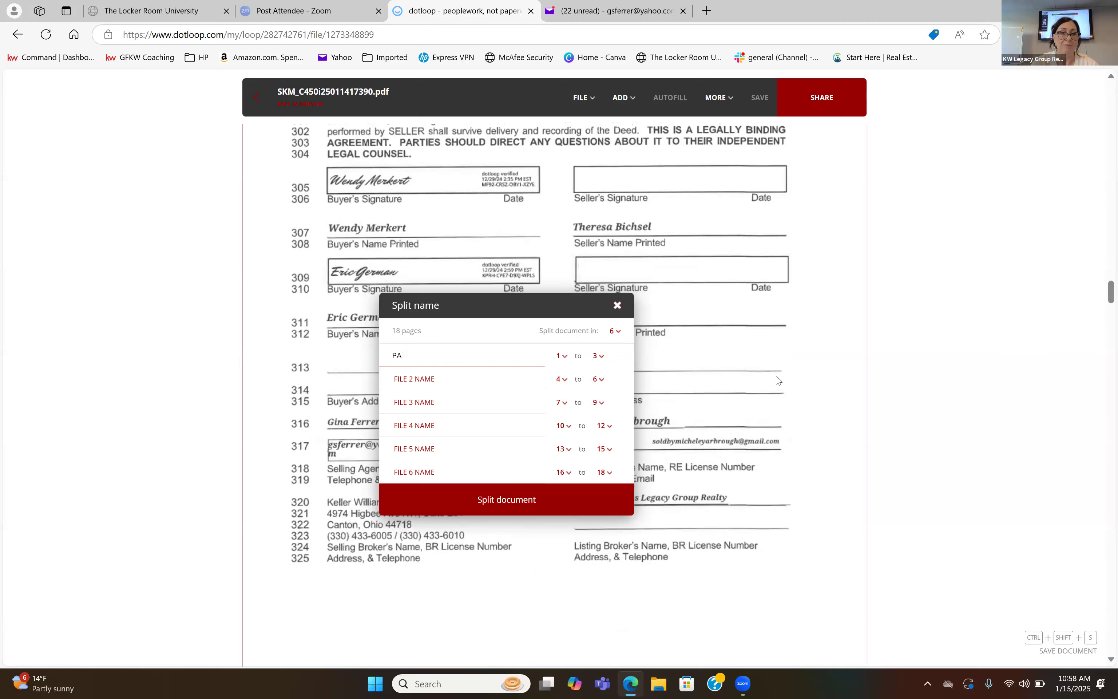
scroll(777, 380, "down", 2)
scroll(777, 380, "down", 1)
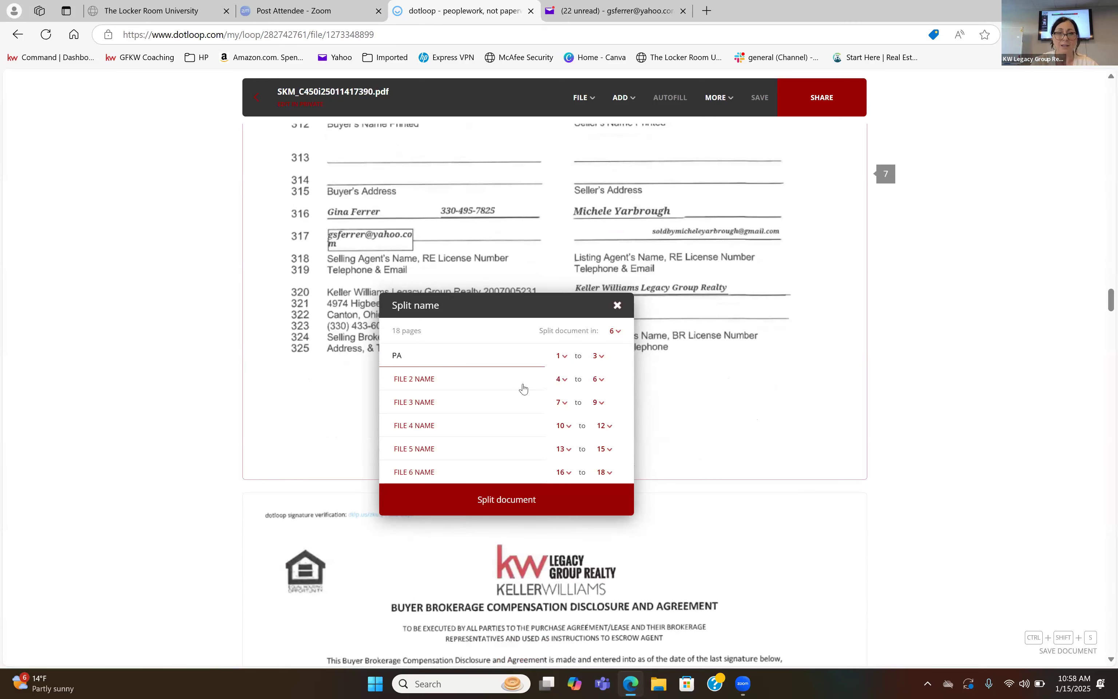
left_click(603, 361)
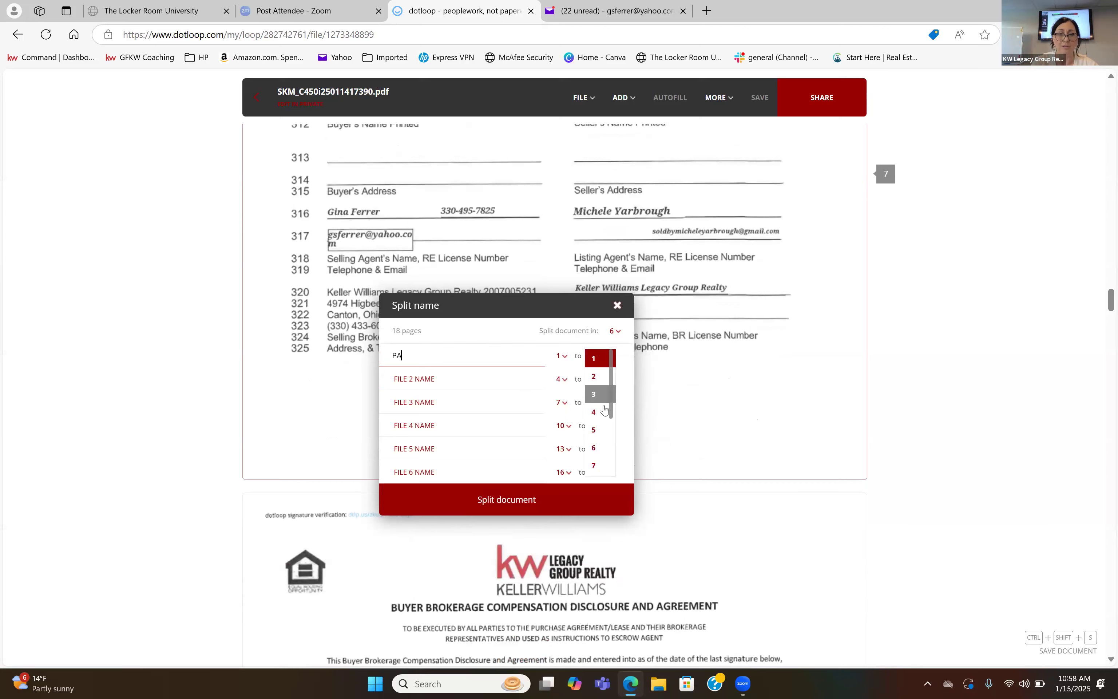
left_click(599, 465)
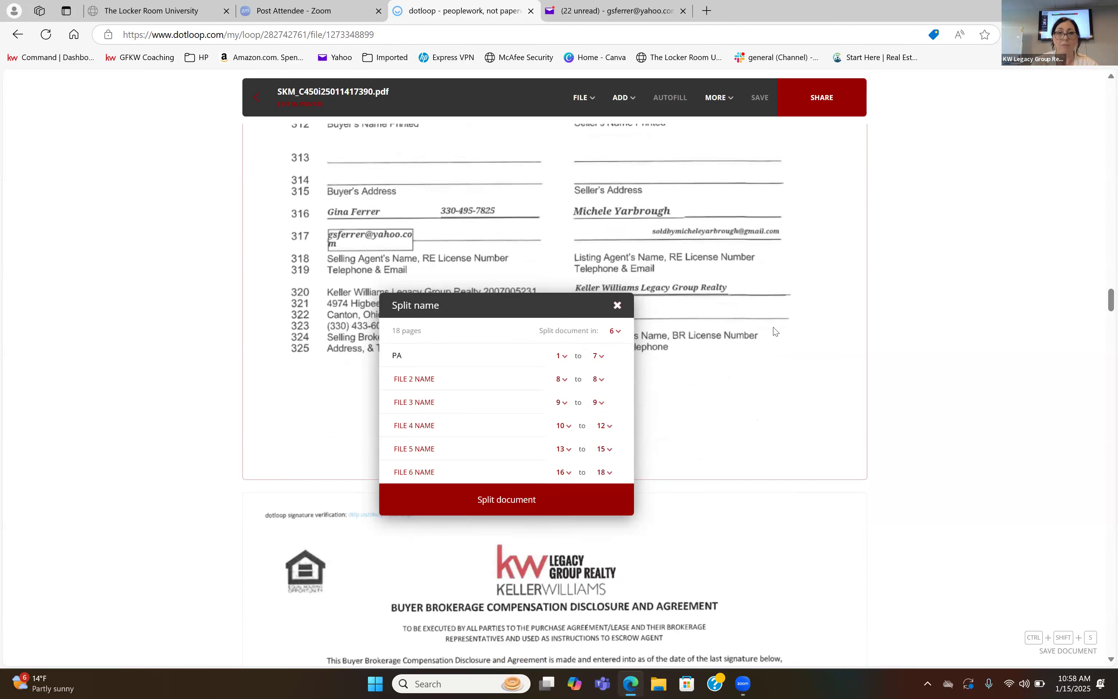
Name the second split file, the buyer brokerage compensation form on page 8, "Buyer comp".
scroll(775, 331, "down", 8)
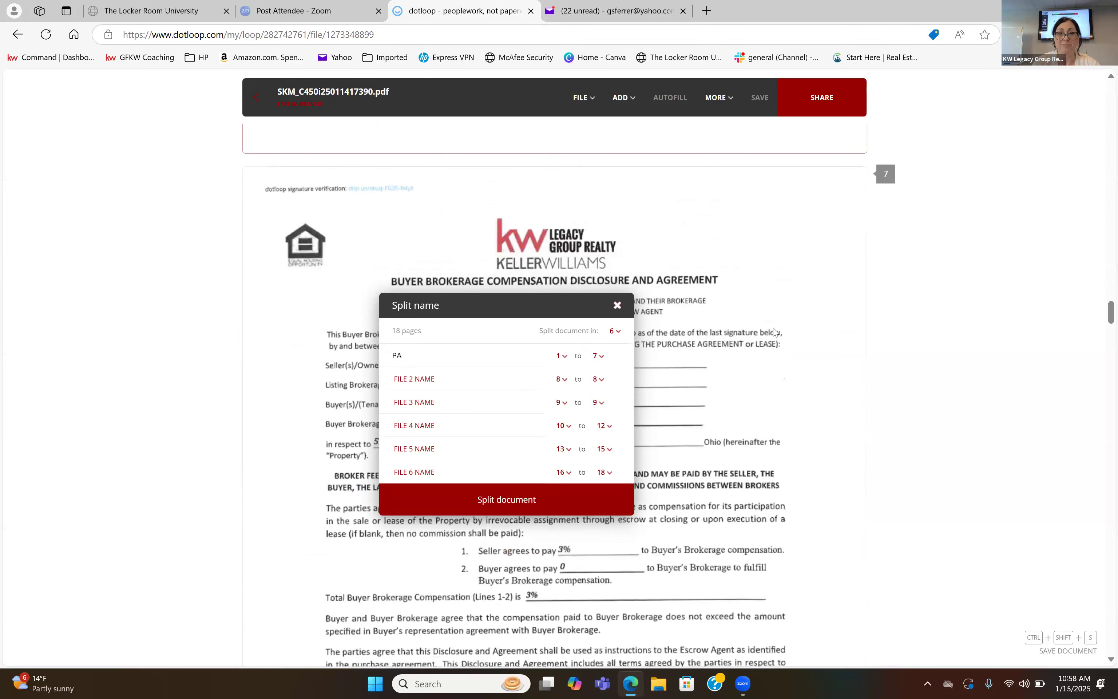
scroll(776, 331, "down", 3)
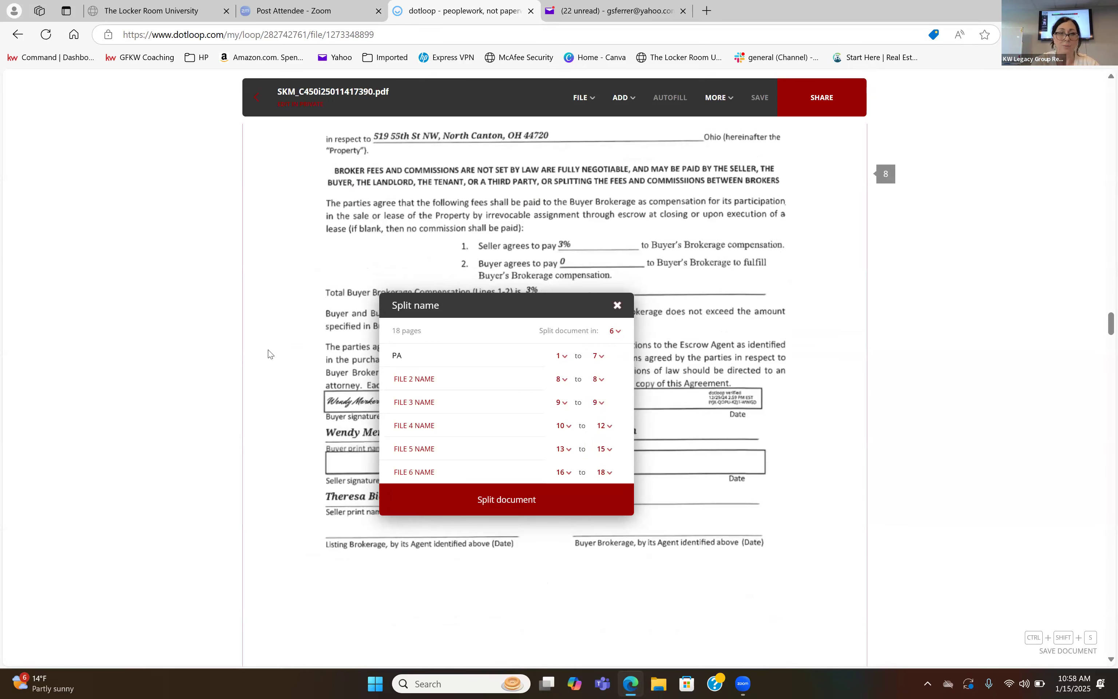
left_click(423, 383)
type("Buyer comp")
Set the third split file to pages 9 to 10 and name it "agency".
scroll(678, 435, "down", 1)
scroll(679, 434, "down", 10)
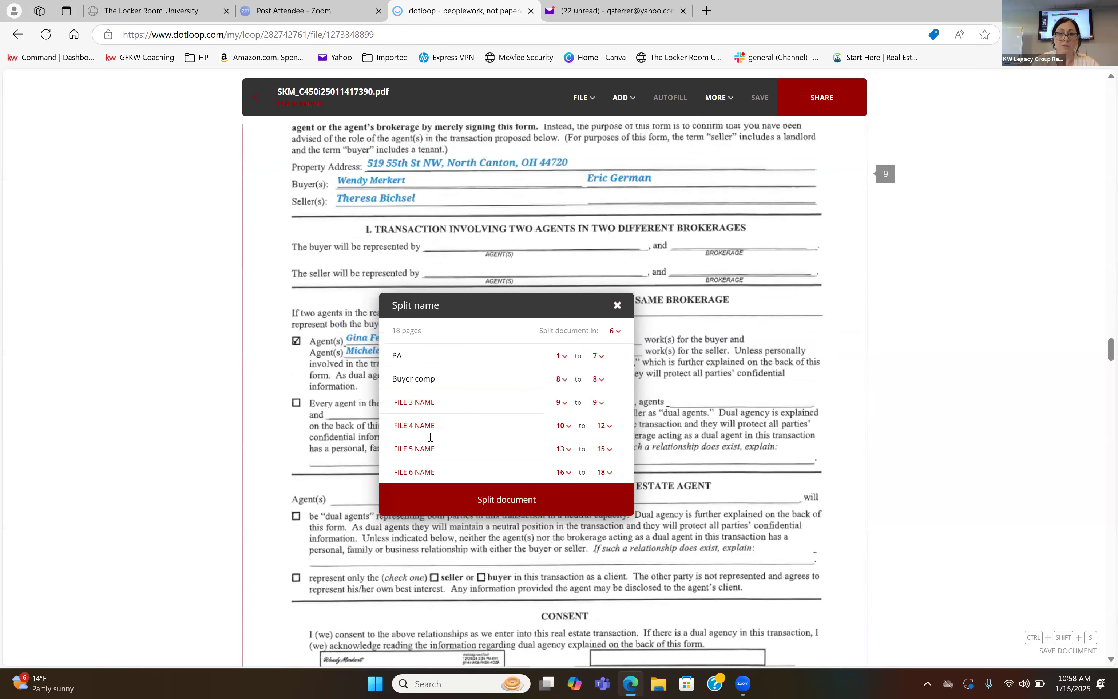
left_click(600, 402)
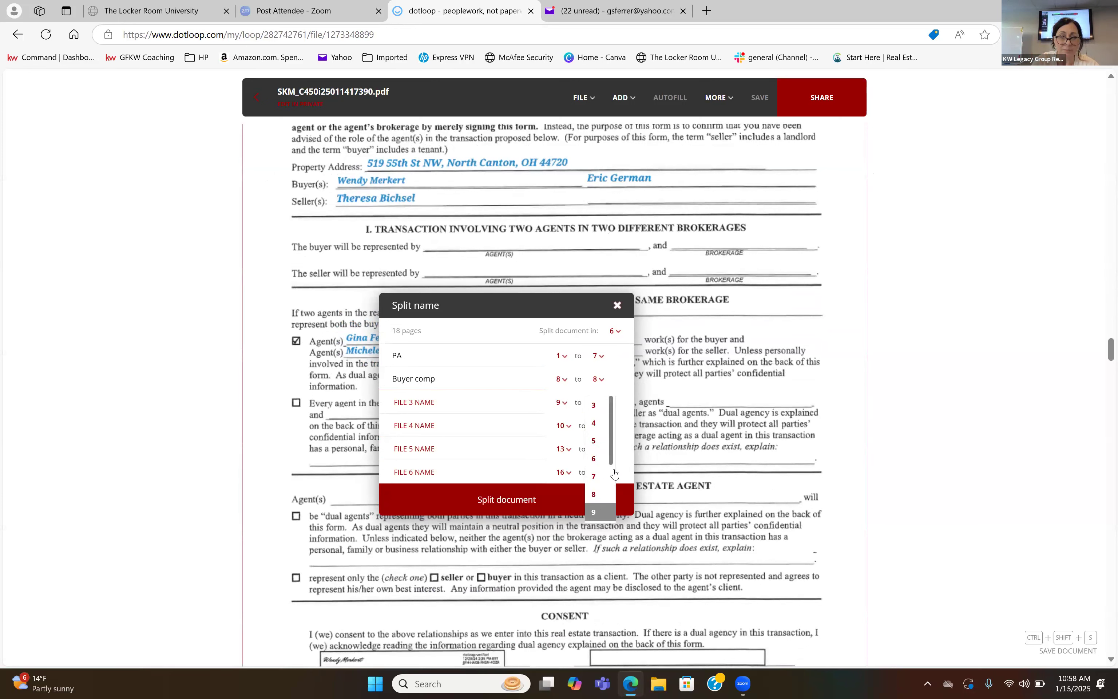
scroll(612, 473, "down", 2)
left_click(600, 493)
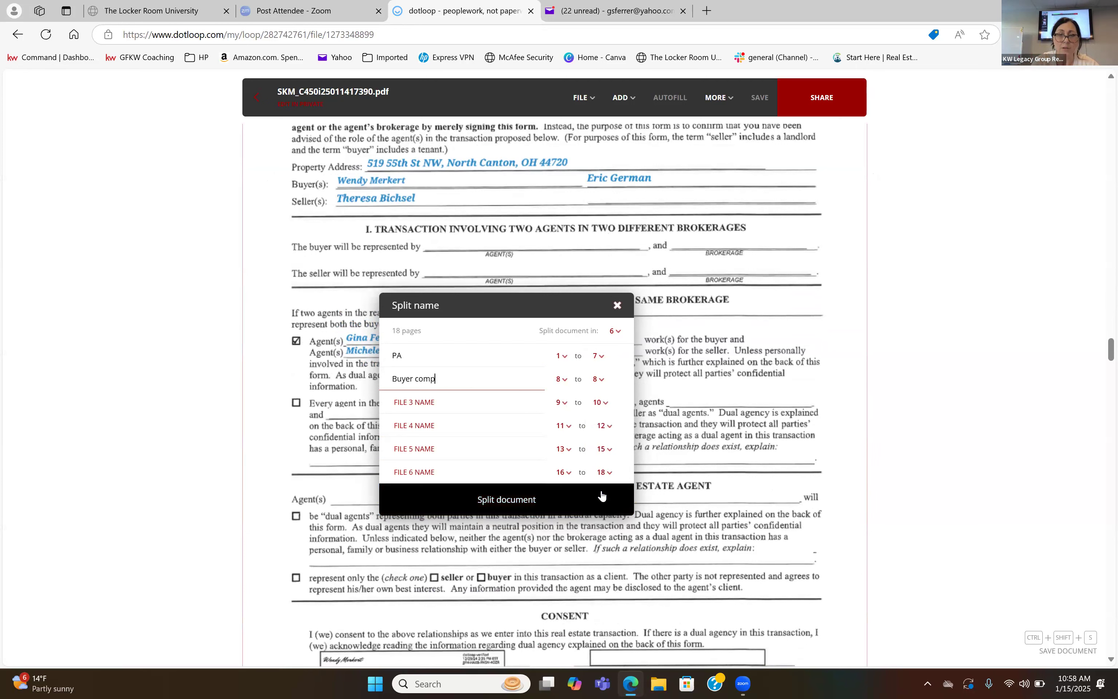
left_click(430, 401)
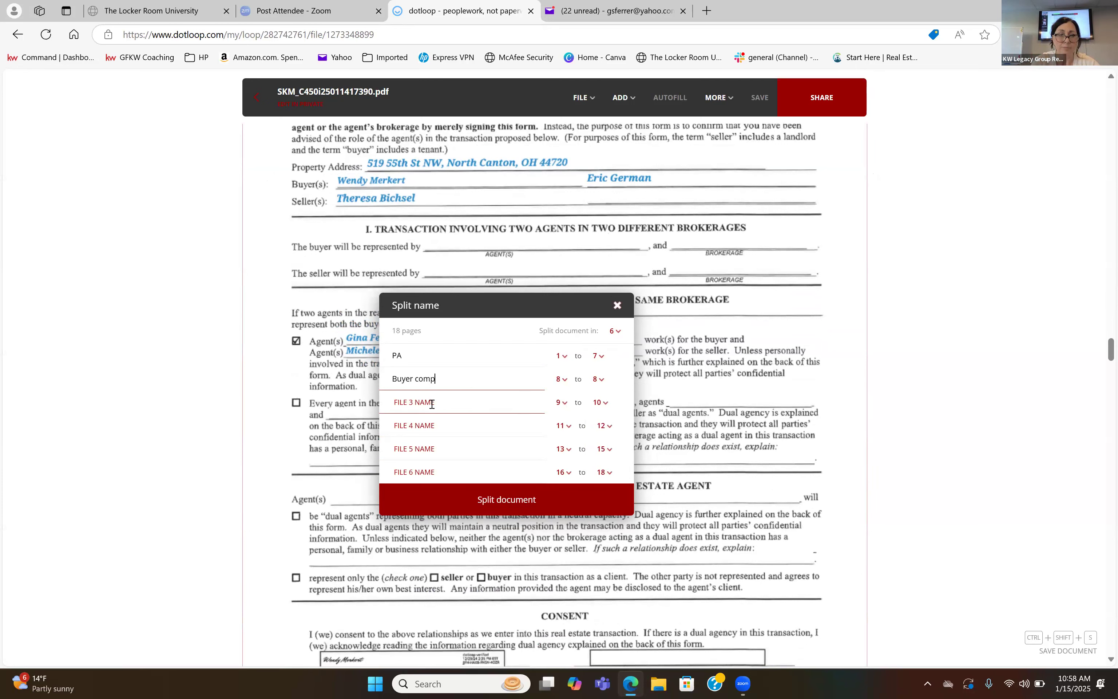
type("agency")
left_click(809, 418)
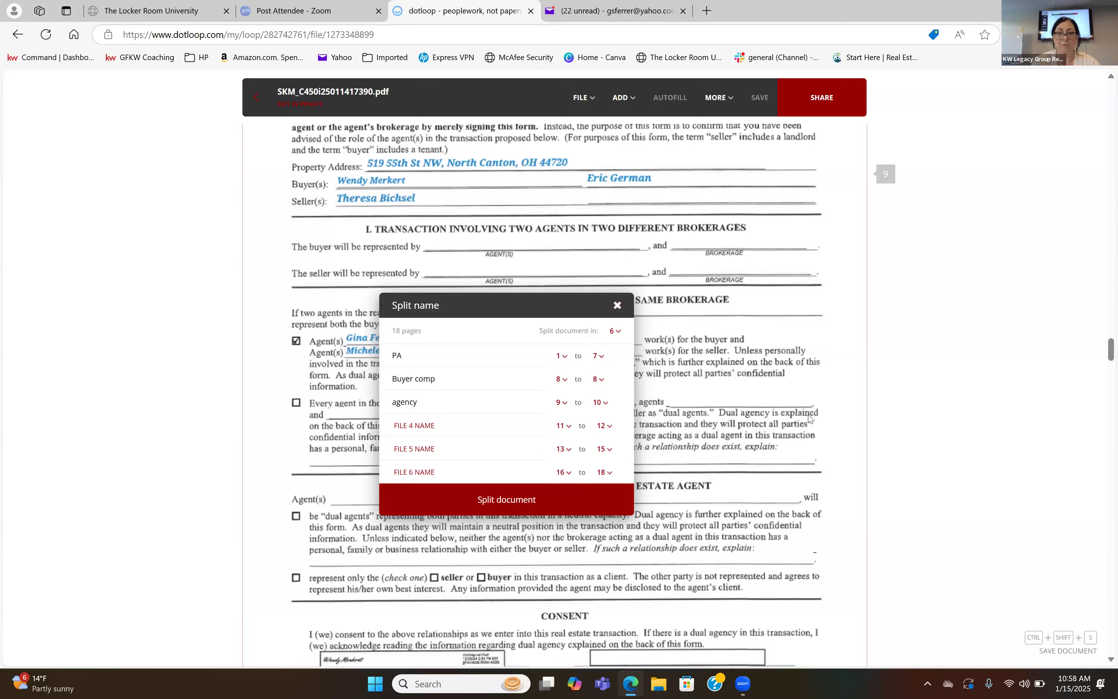
Name the fourth split file "aba" and limit it to page 11.
scroll(809, 418, "down", 15)
scroll(809, 418, "down", 20)
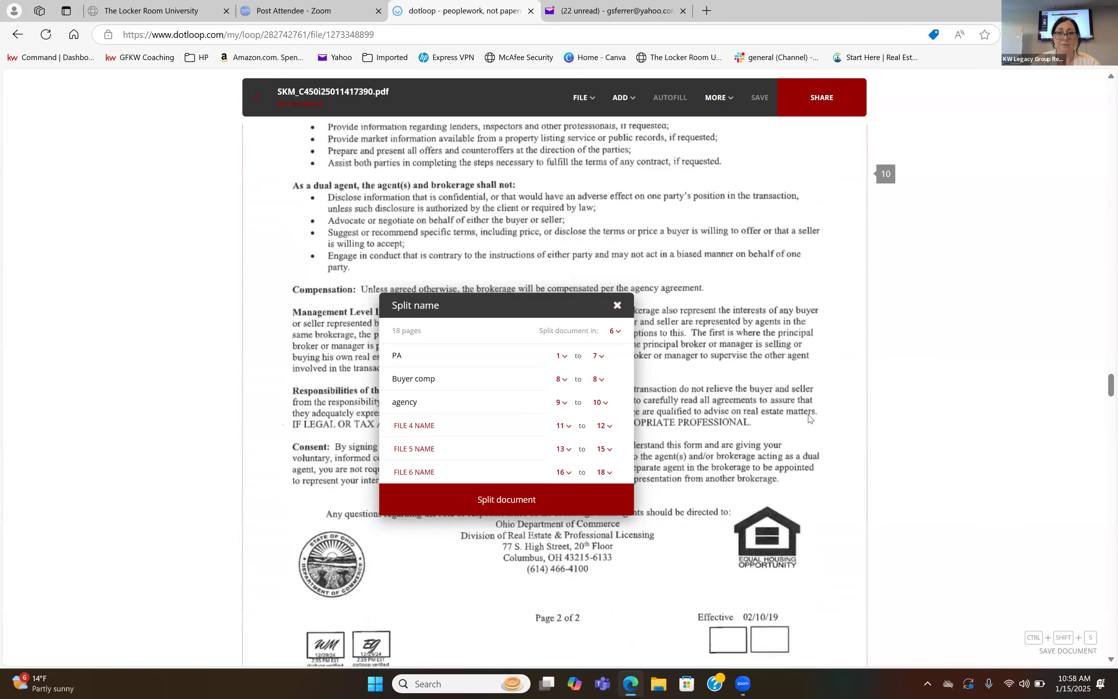
left_click(433, 425)
type("aba")
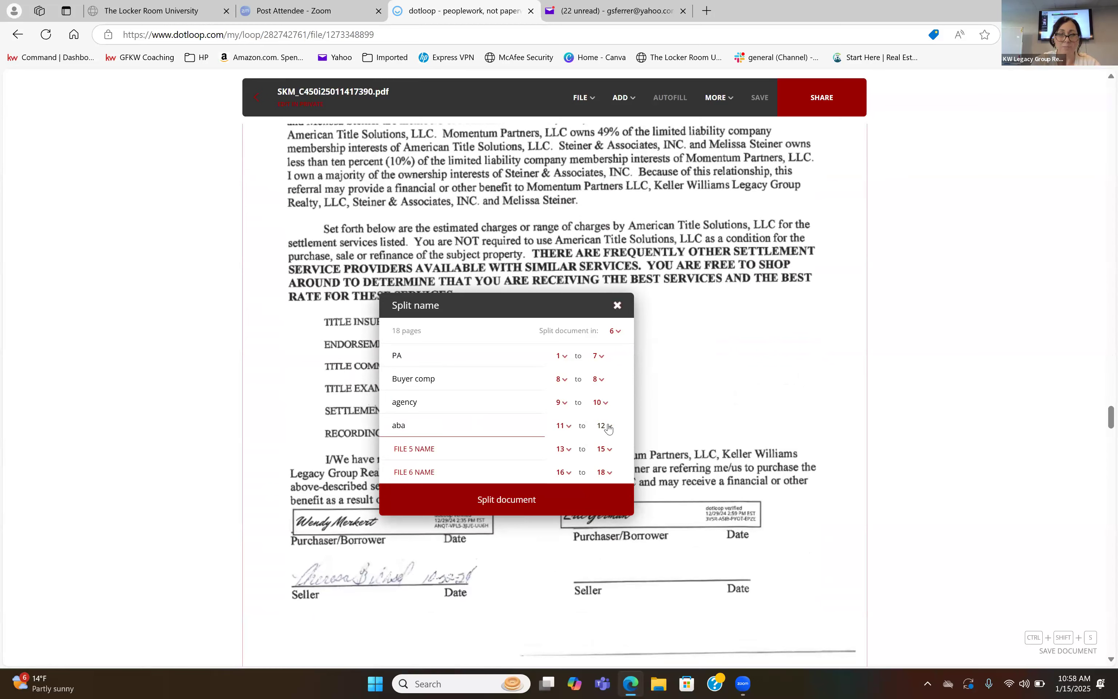
left_click(608, 428)
left_click_drag(619, 441, 620, 483)
left_click(604, 485)
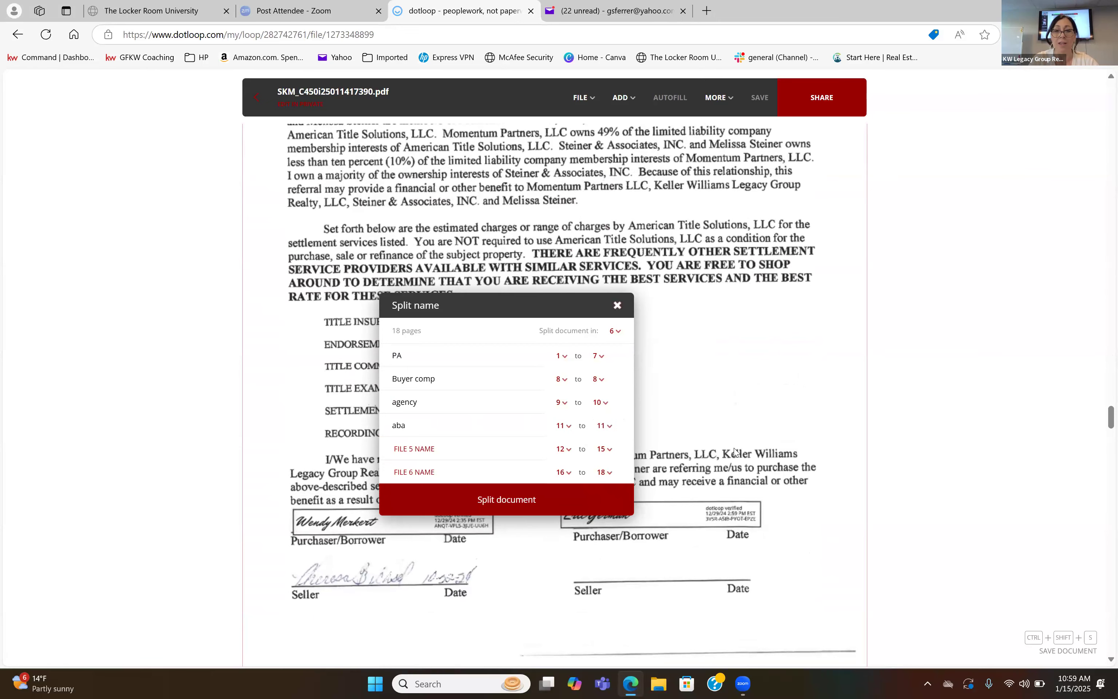
Find where the Residential Property Disclosure Form ends and set the fifth split file to pages 12 to 16.
scroll(734, 450, "down", 7)
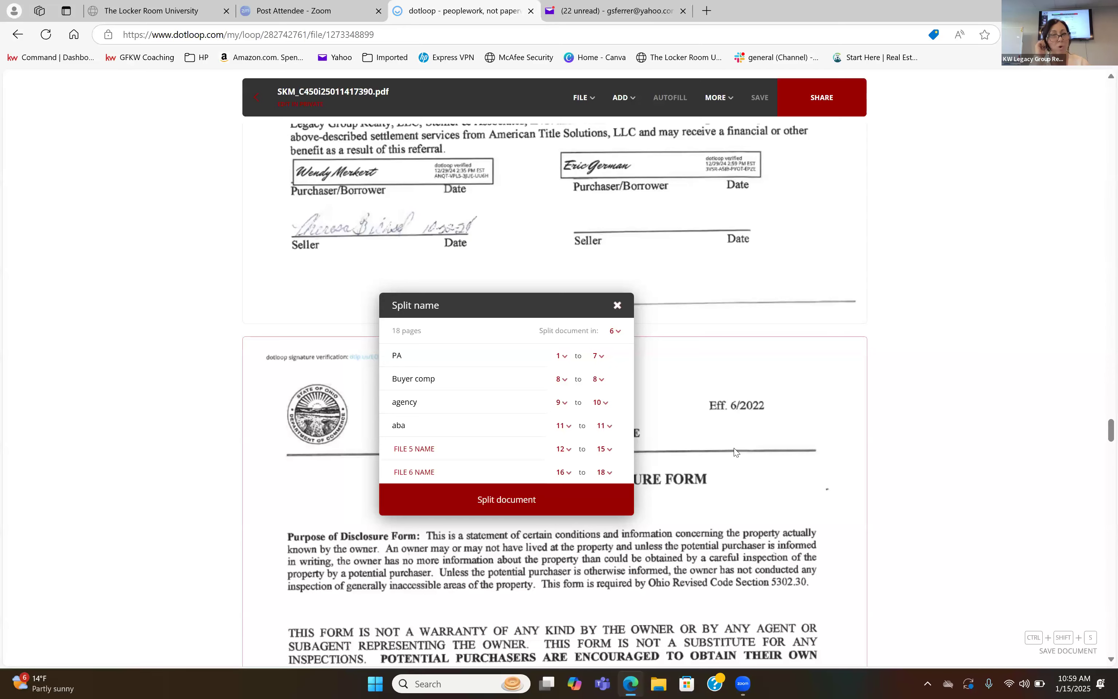
scroll(735, 452, "down", 3)
scroll(736, 451, "down", 2)
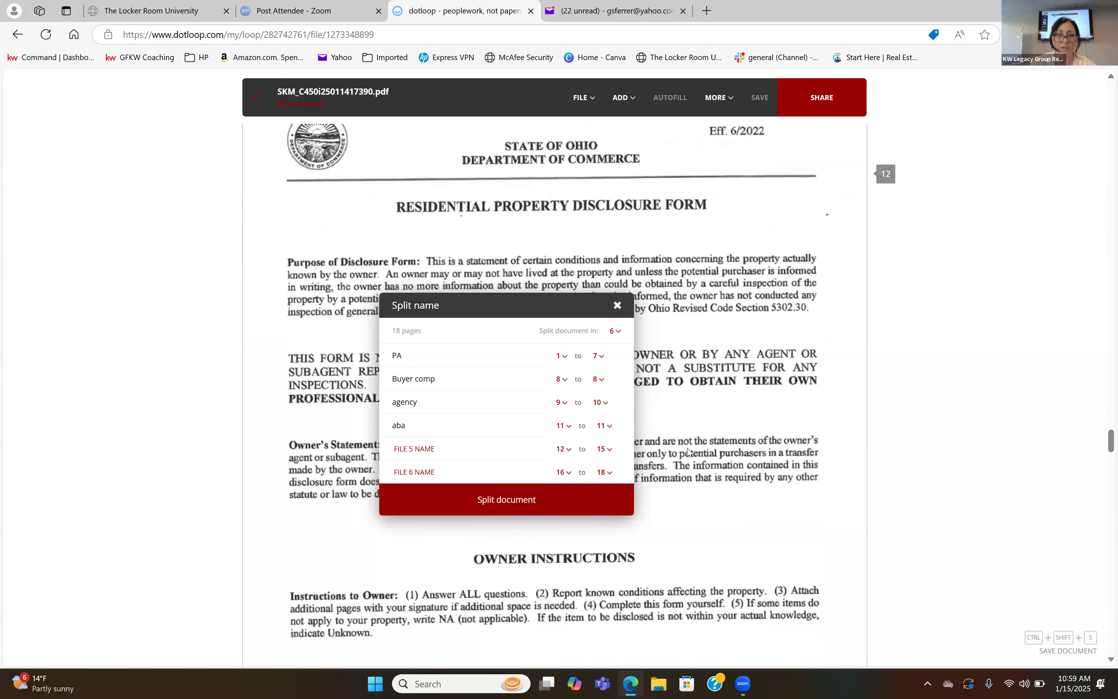
scroll(800, 472, "down", 10)
scroll(799, 472, "down", 20)
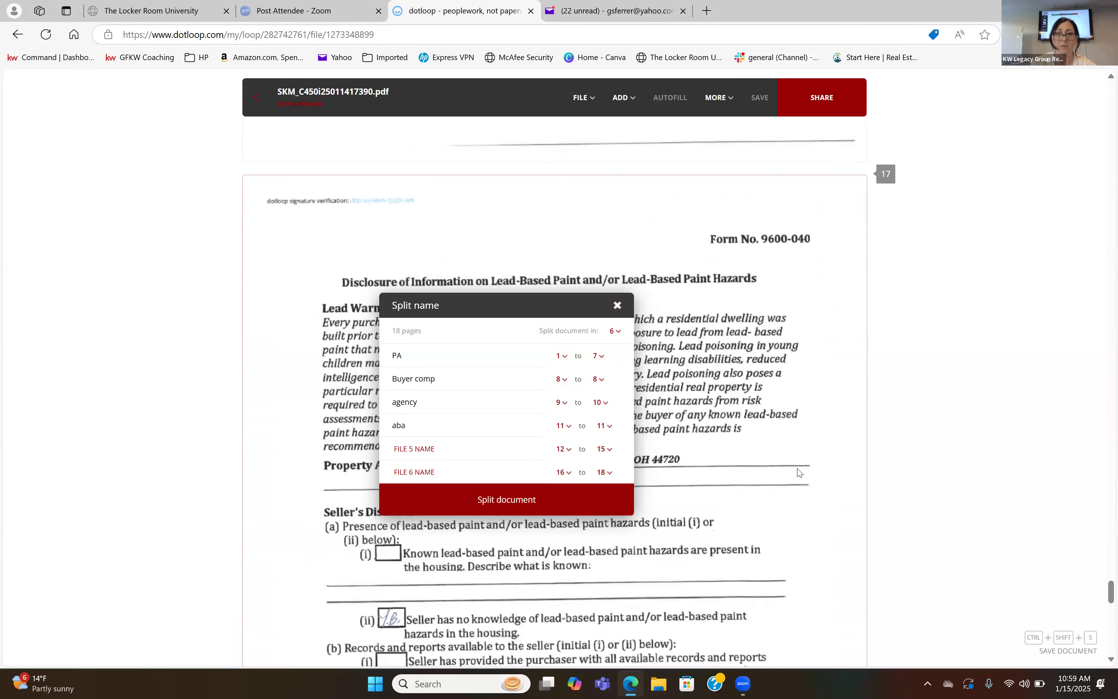
scroll(799, 472, "up", 7)
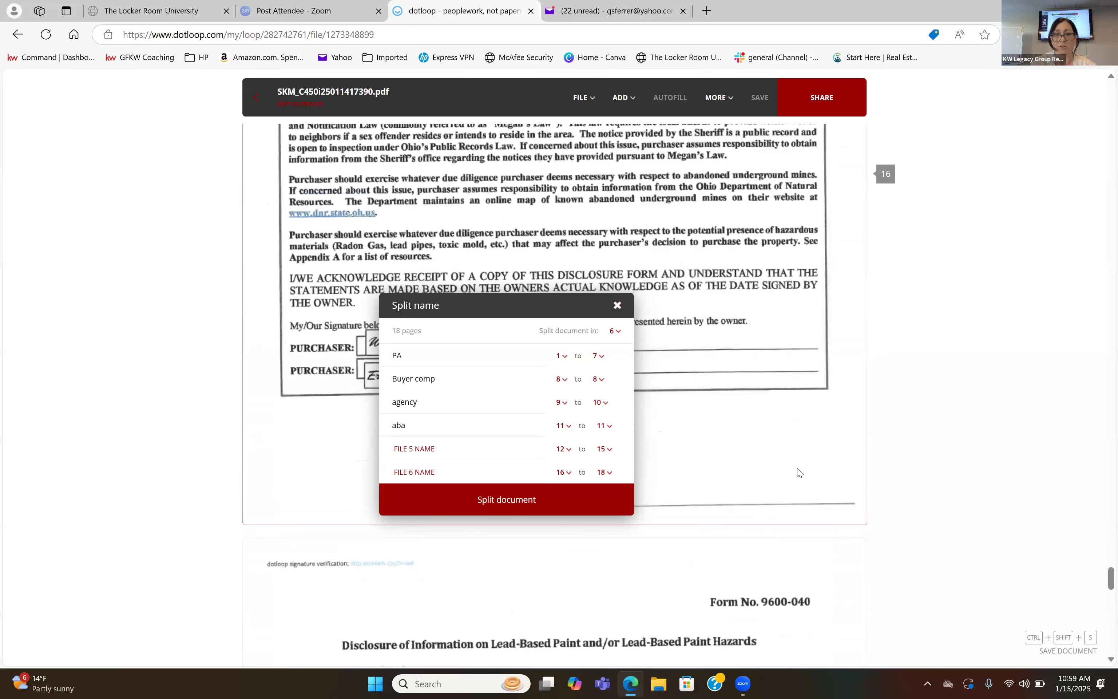
left_click(608, 453)
scroll(622, 490, "down", 3)
left_click(604, 531)
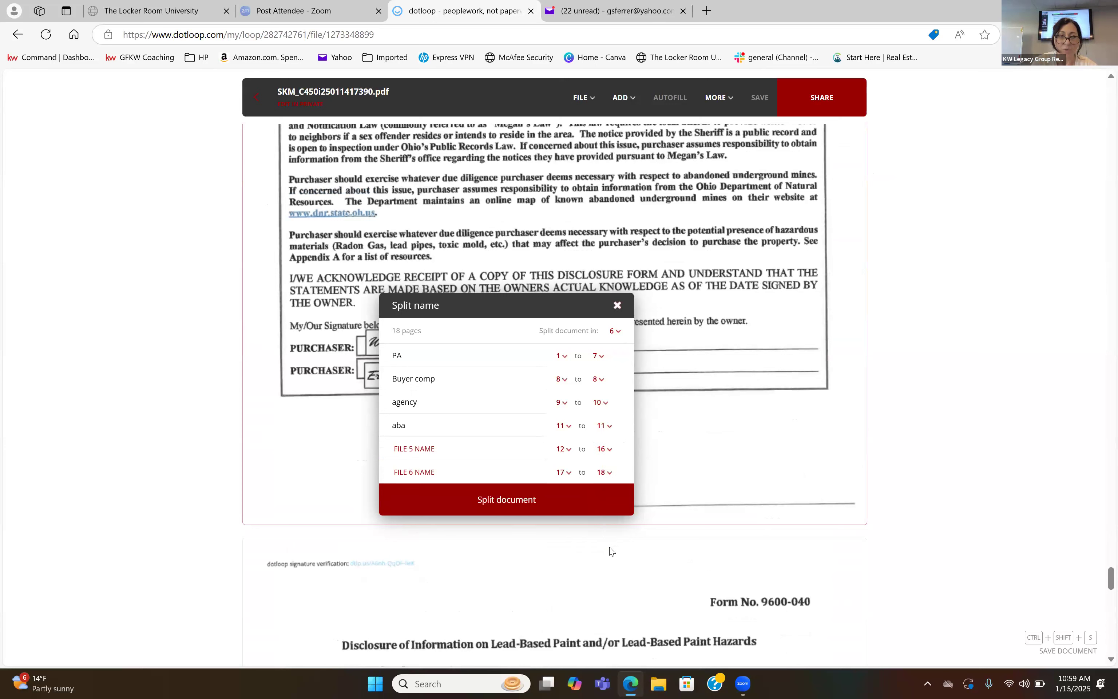
Name the fifth split file "RPD".
left_click(478, 449)
type("R")
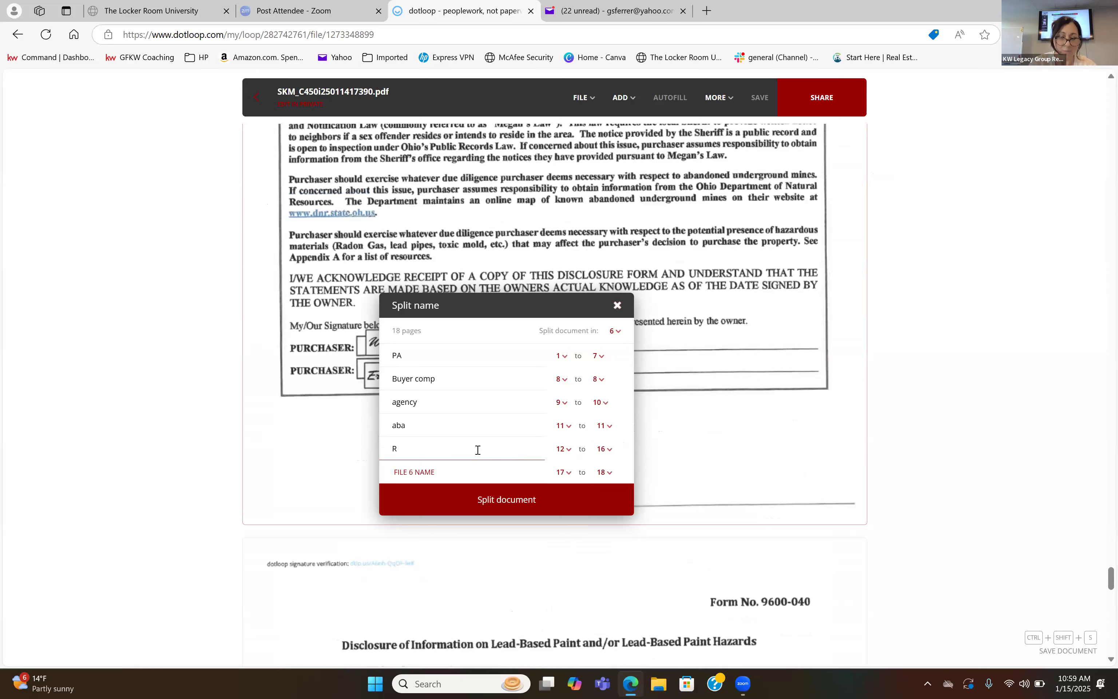
type("PB")
type("D")
Name the sixth split file, covering the lead-based paint disclosure on pages 17 to 18, "LPB".
left_click(477, 469)
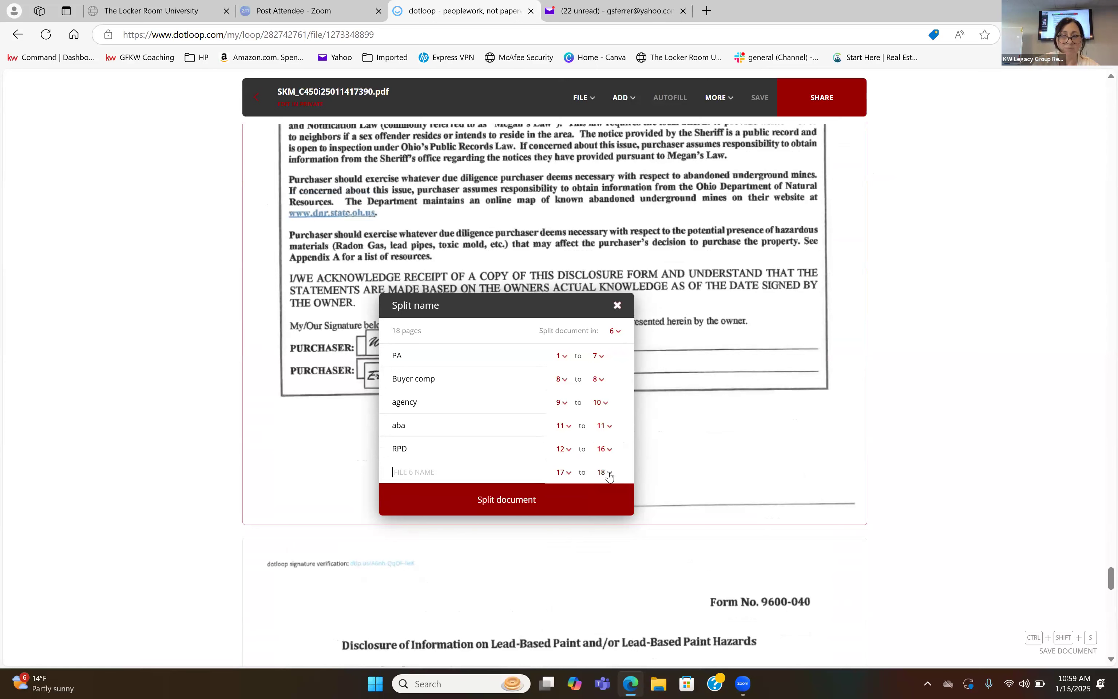
left_click(608, 450)
scroll(607, 455, "up", 3)
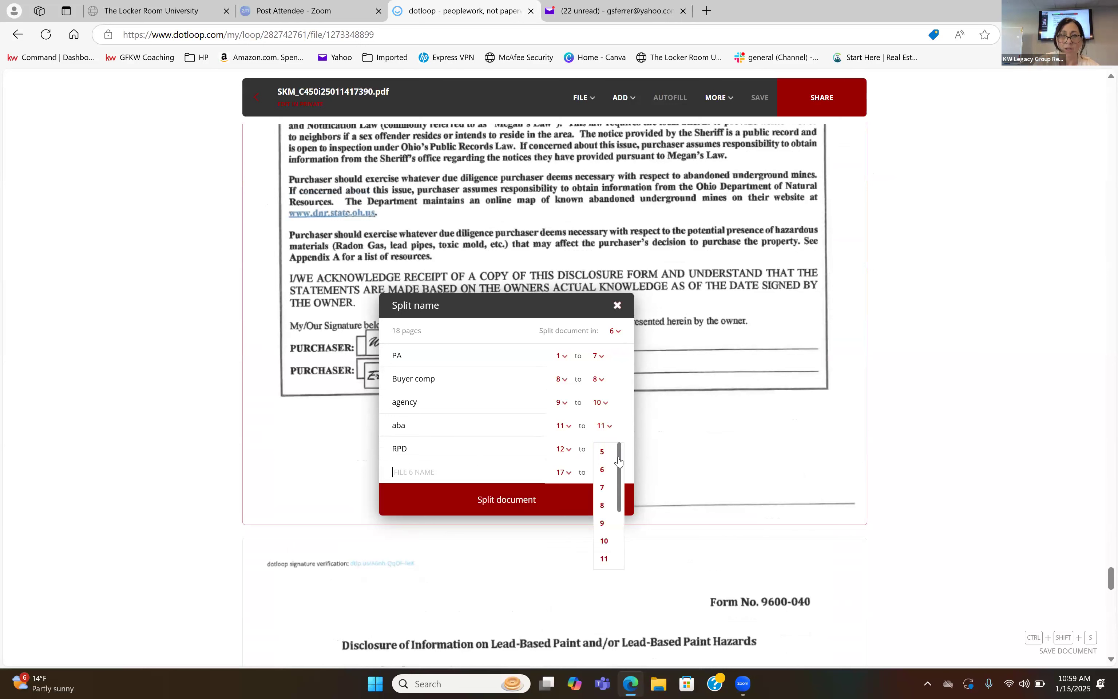
scroll(614, 485, "down", 2)
mouse_move(621, 446)
left_mouse_down()
mouse_move(619, 517)
mouse_move(618, 422)
left_mouse_up()
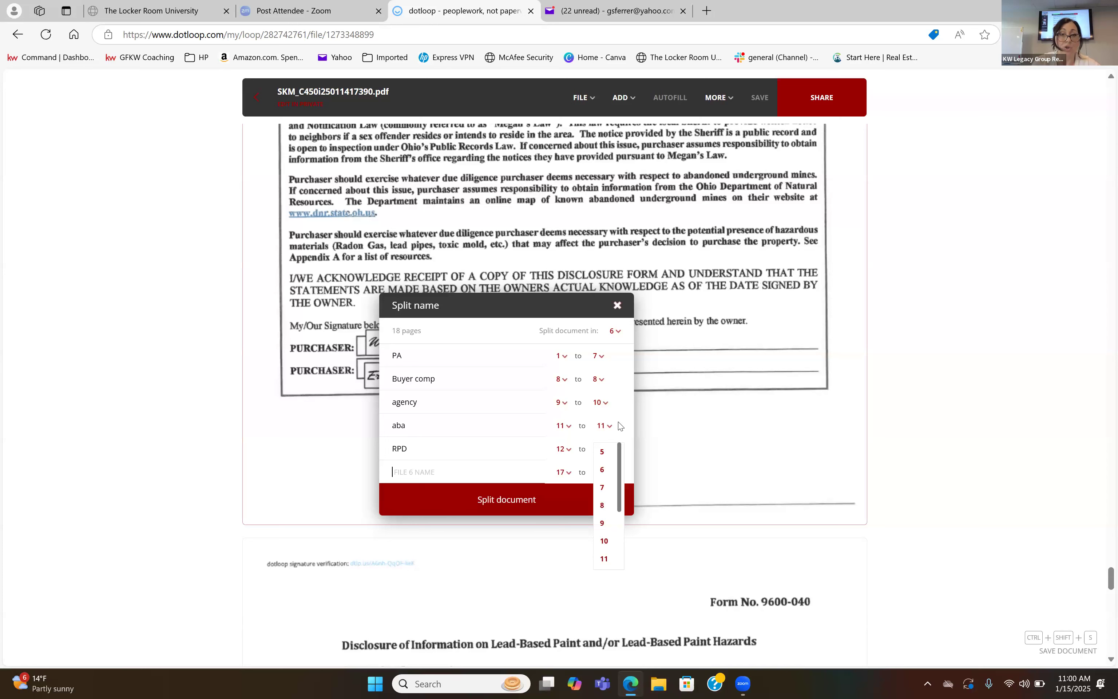
left_click(430, 471)
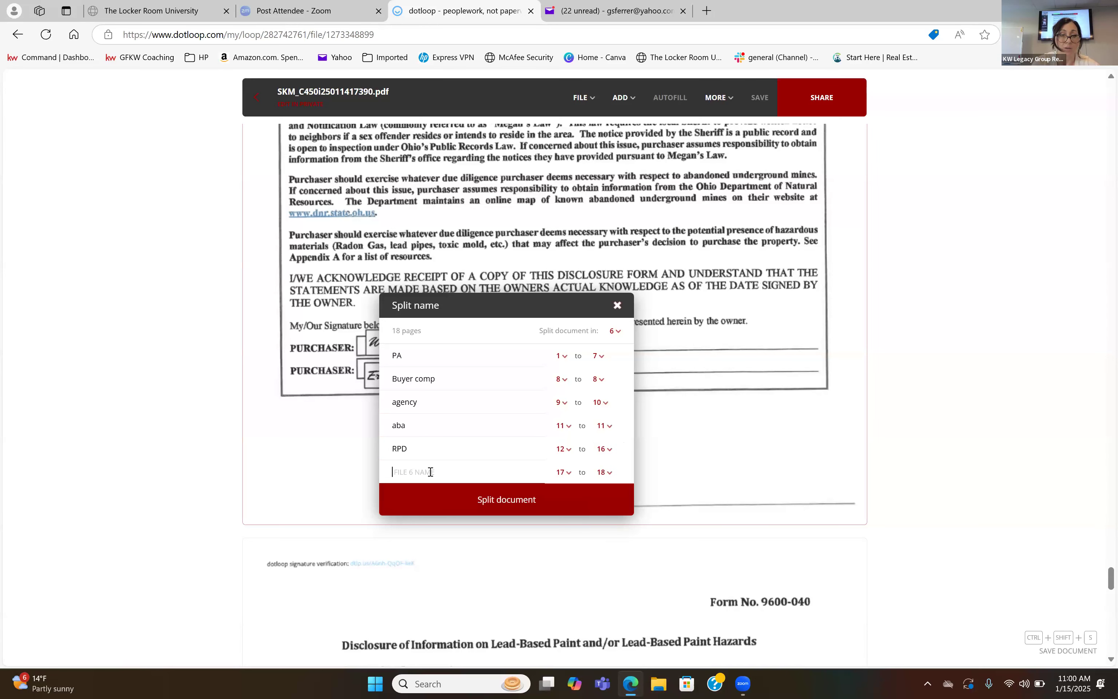
type("LPB")
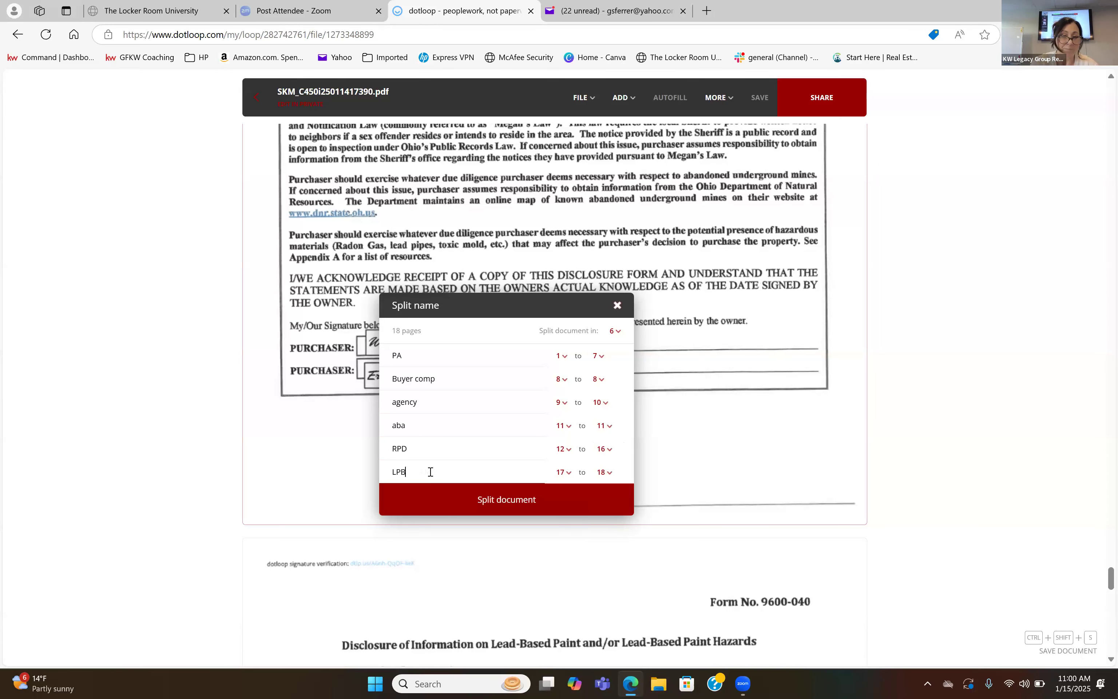
Split the scan into the six named documents and return to the loop's document list.
left_click(438, 499)
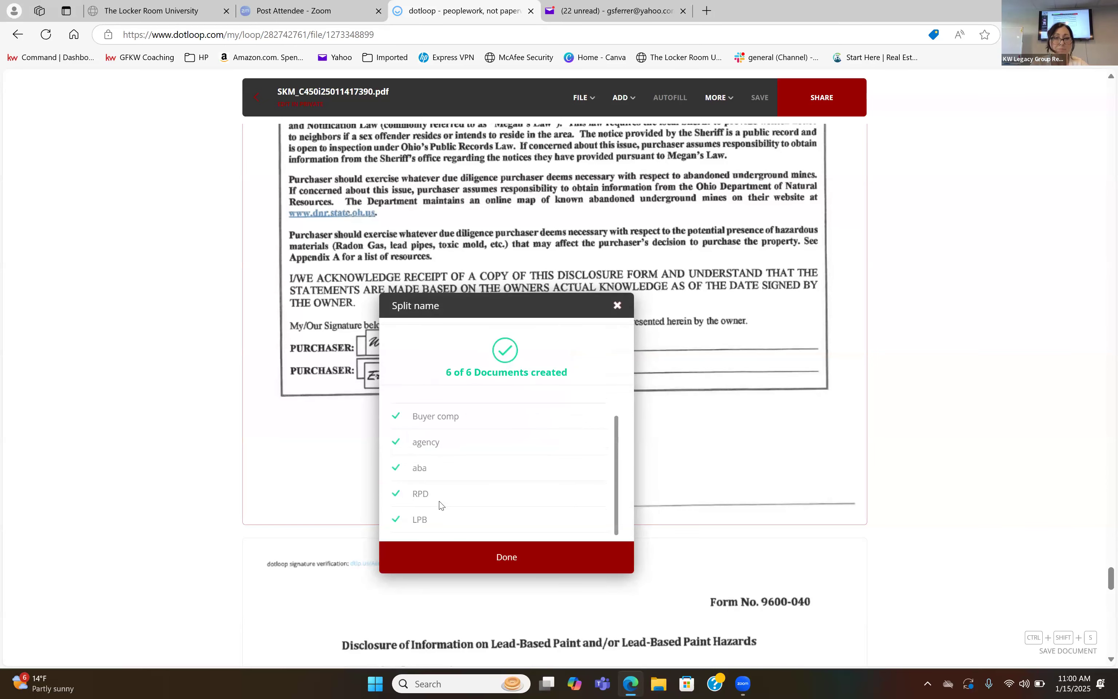
left_click(445, 557)
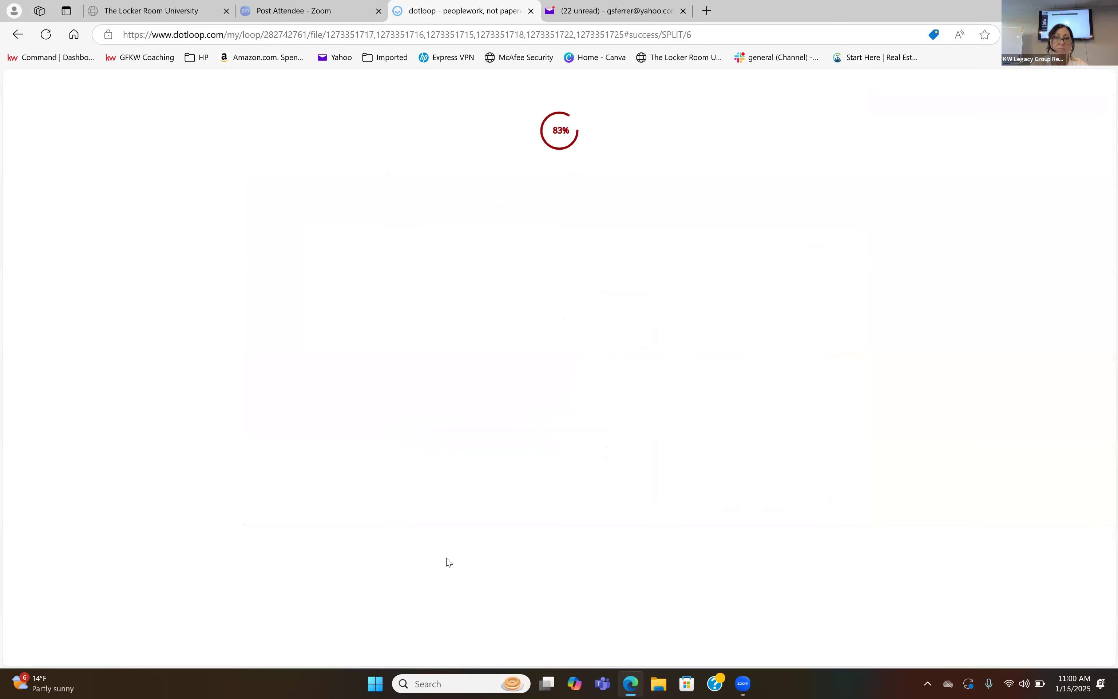
left_click(257, 96)
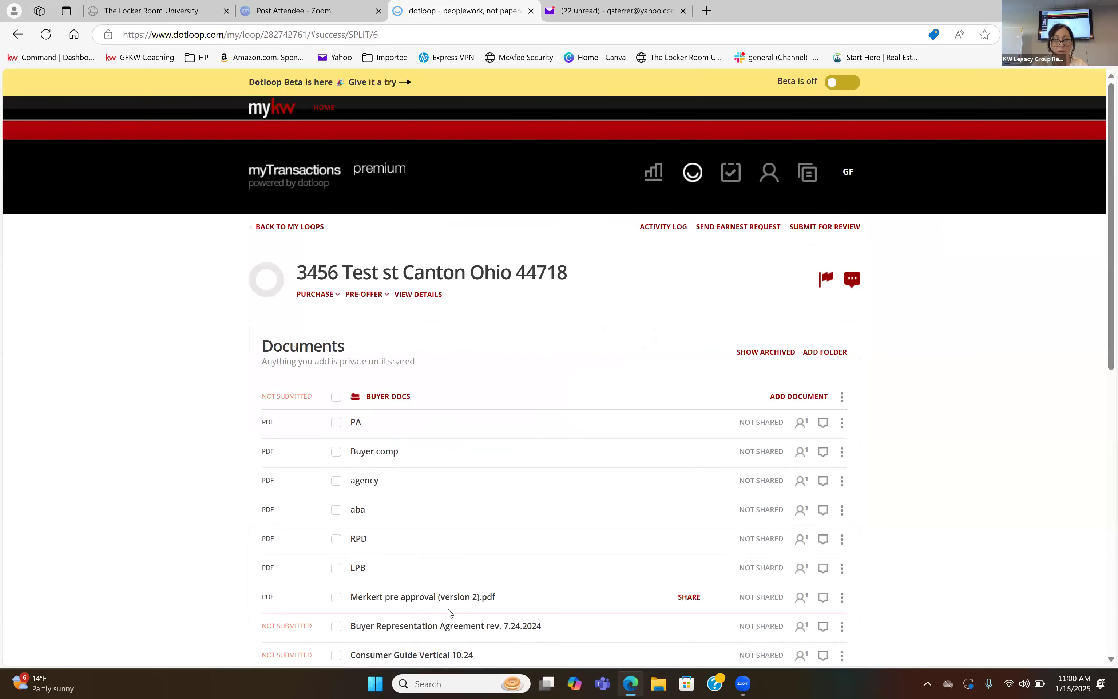
Show the loop's archived documents, view the actions available for ABA American Title, including Unarchive, and hide the archived documents again.
scroll(279, 332, "down", 2)
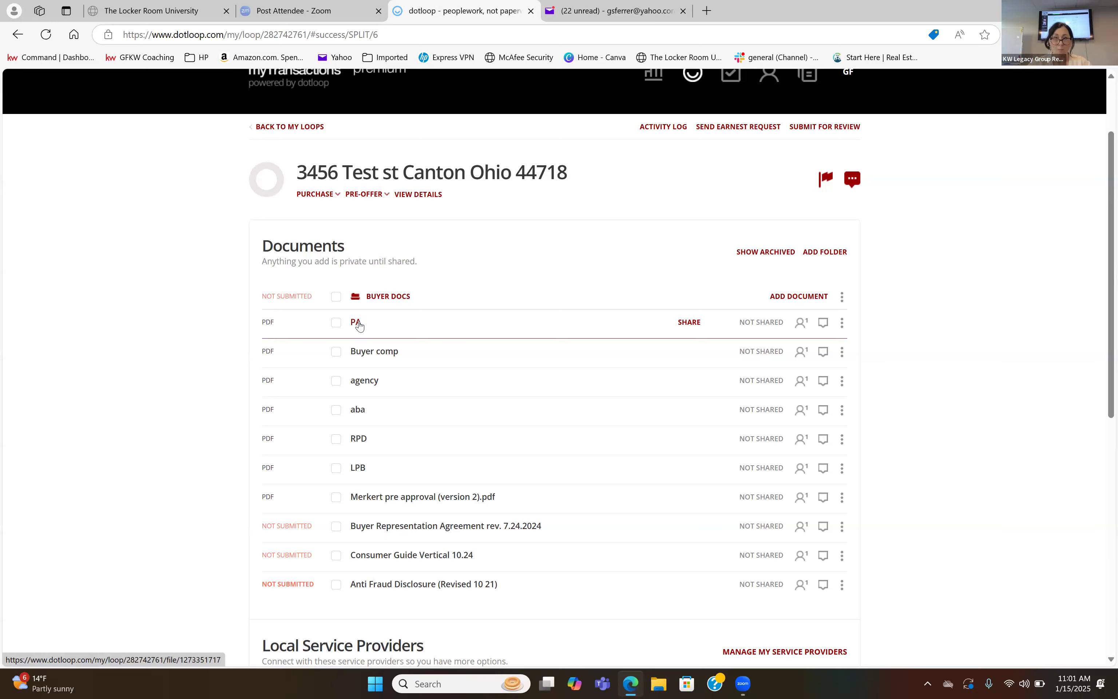
scroll(360, 326, "down", 2)
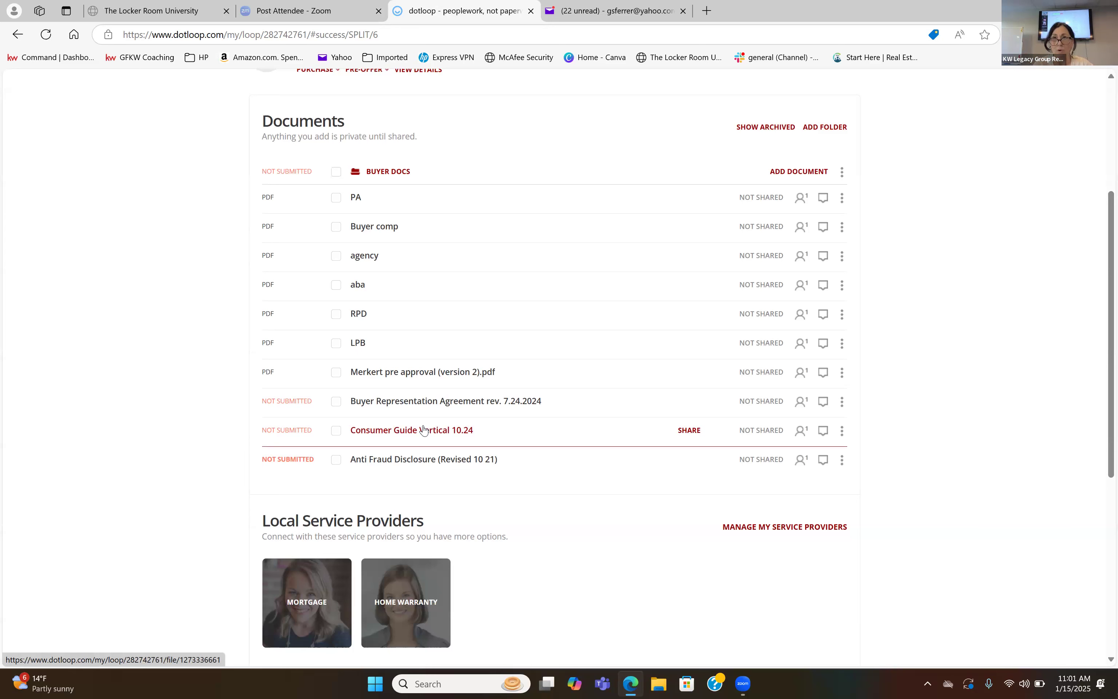
scroll(423, 430, "up", 1)
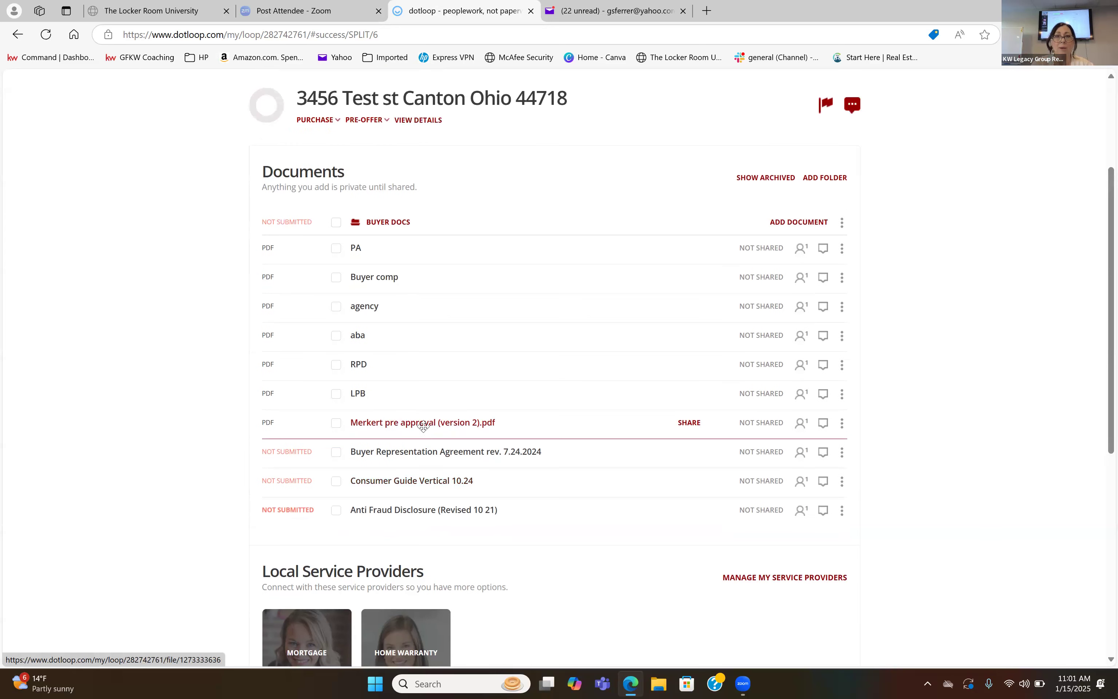
left_click(745, 180)
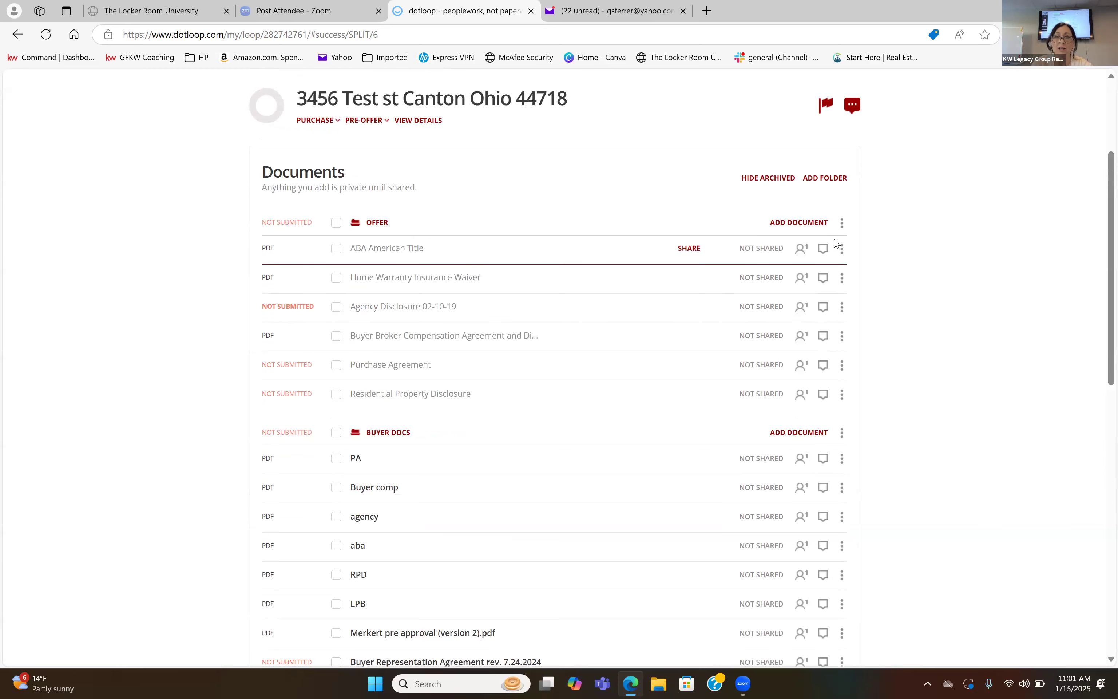
left_click(842, 250)
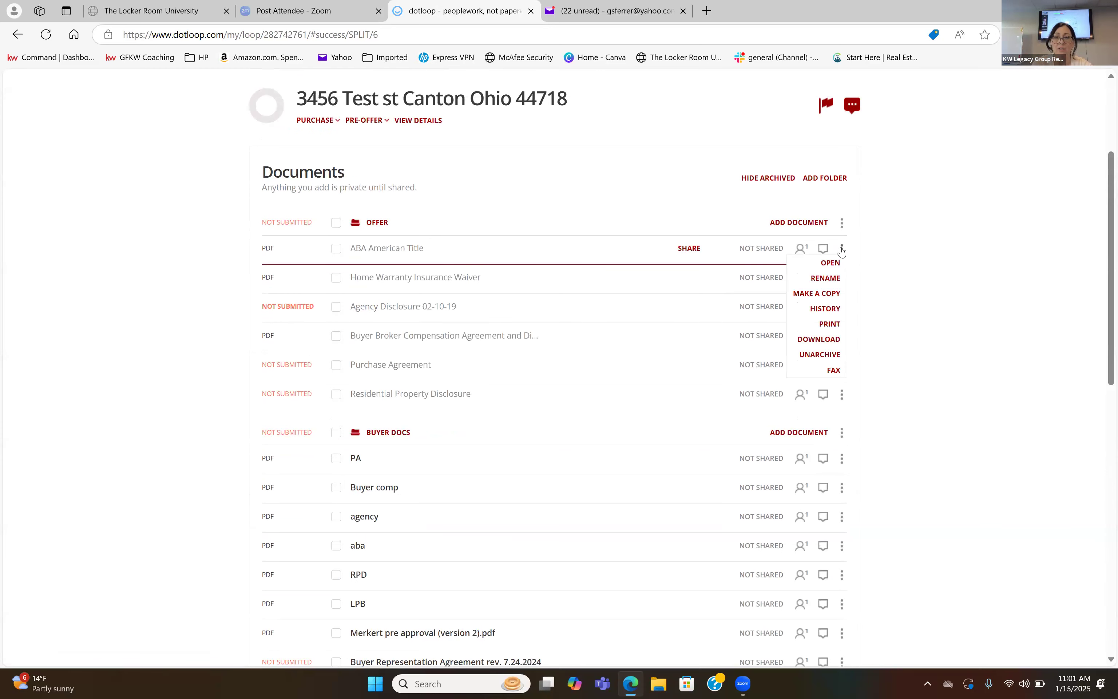
left_click(819, 354)
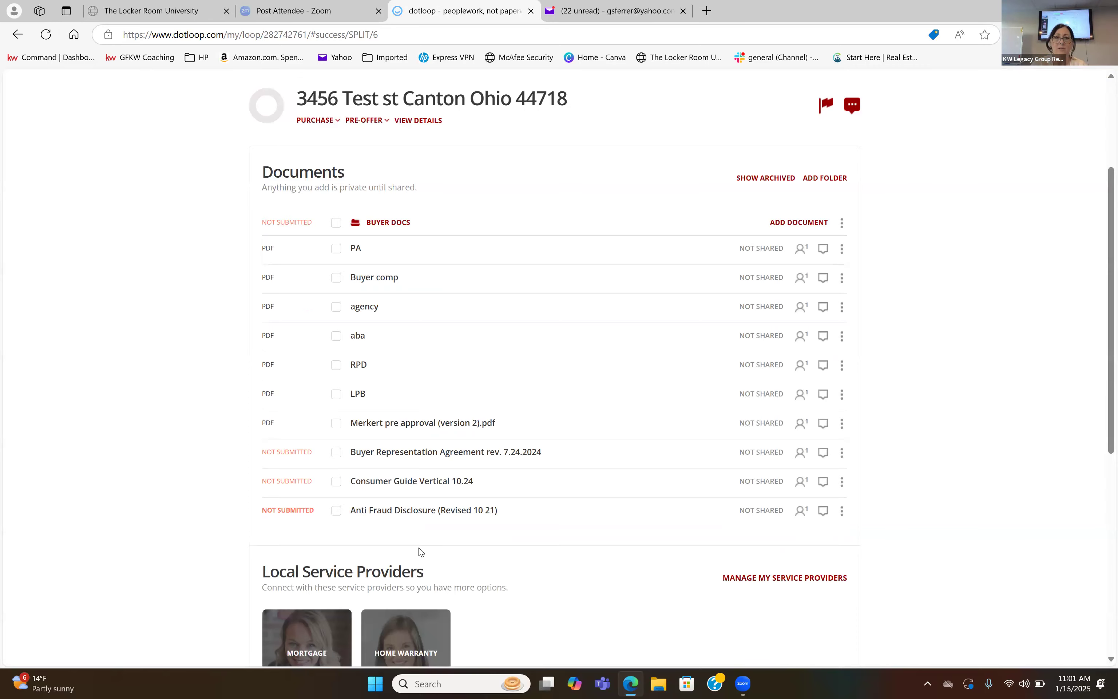
scroll(420, 550, "up", 4)
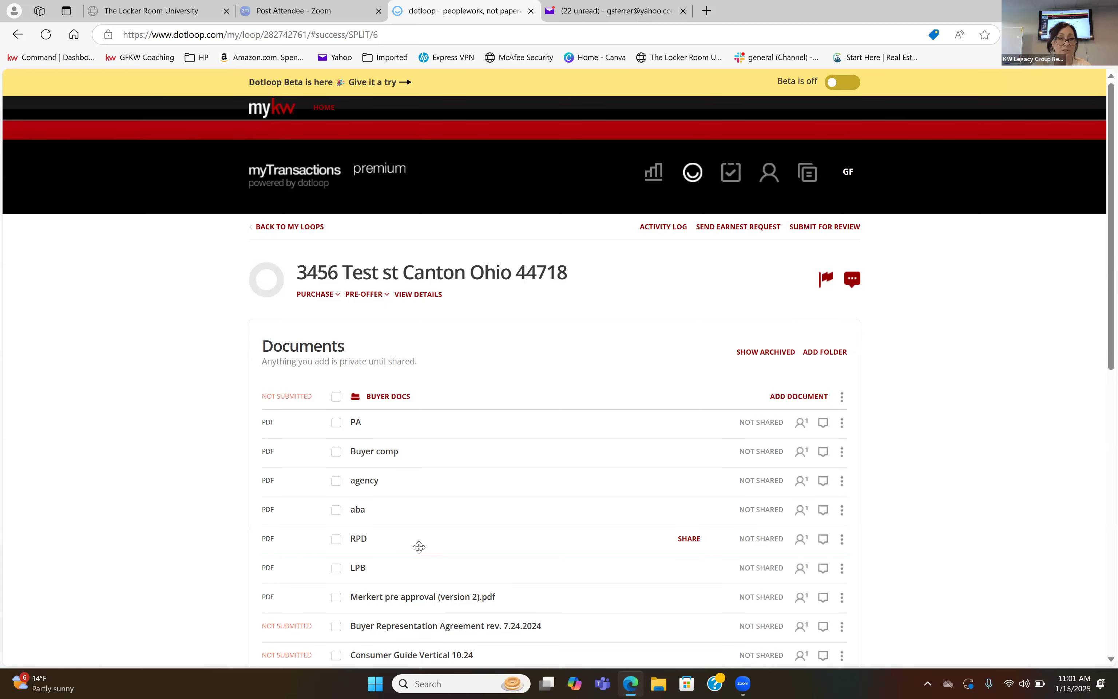
scroll(419, 548, "down", 5)
scroll(419, 548, "up", 2)
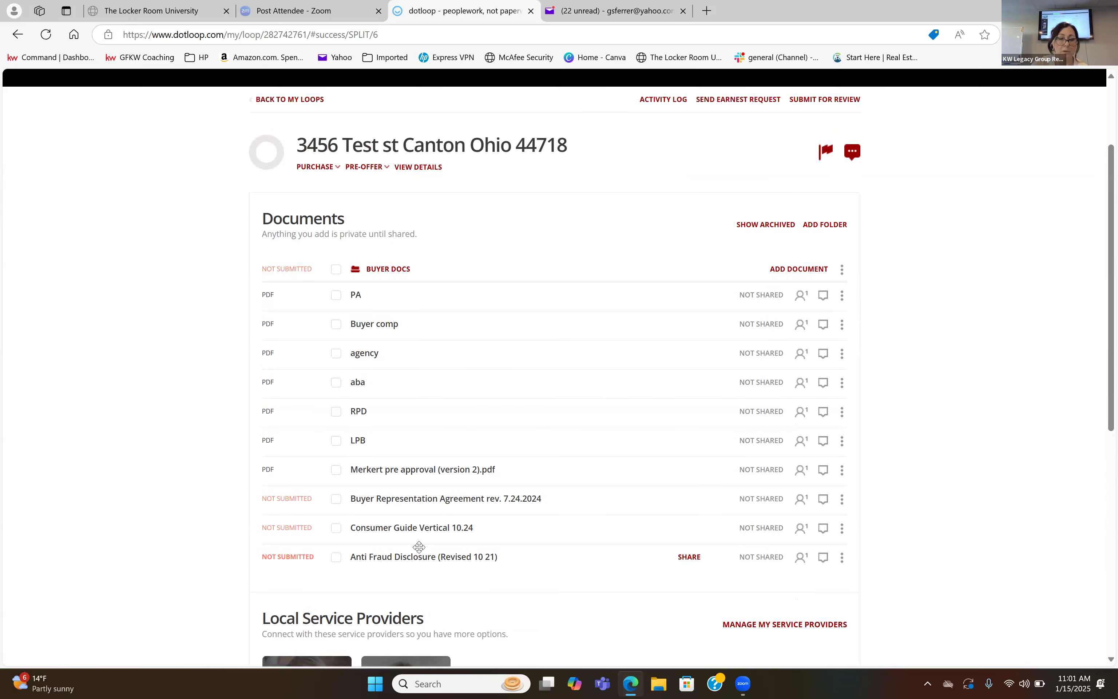